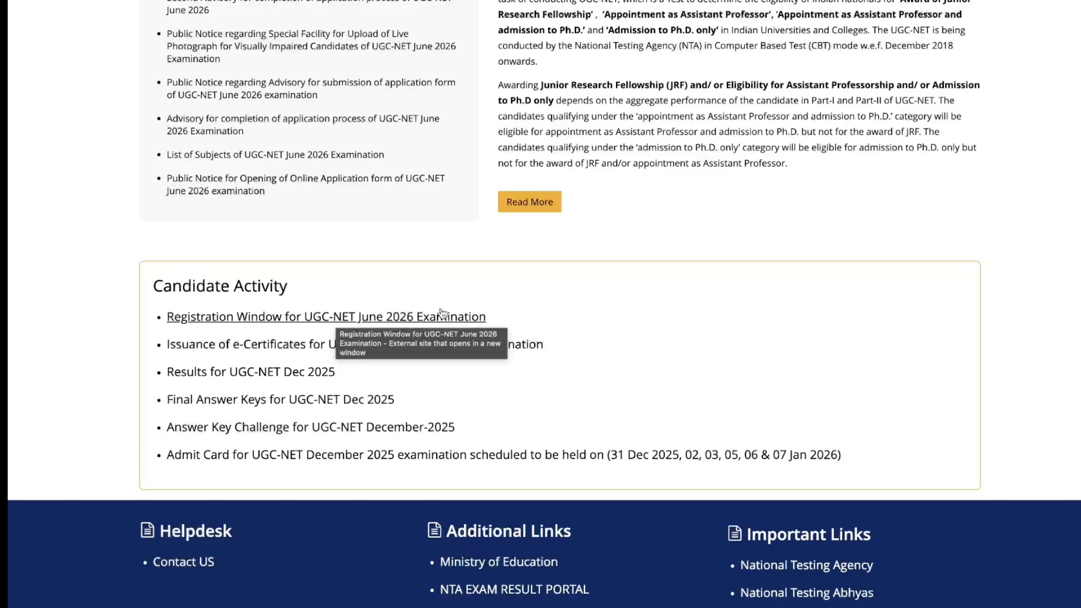
# Step: Open the 'Registration Window for UGC-NET June 2026 Examination' page and scroll down it
pyautogui.click(381, 317)
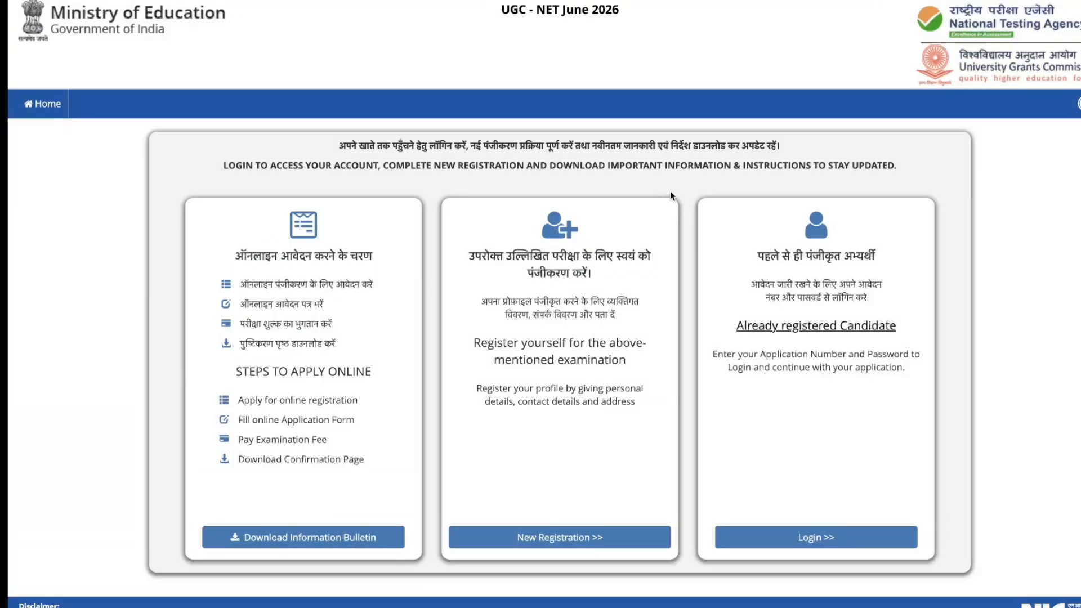
pyautogui.scroll(-1, 873, 304)
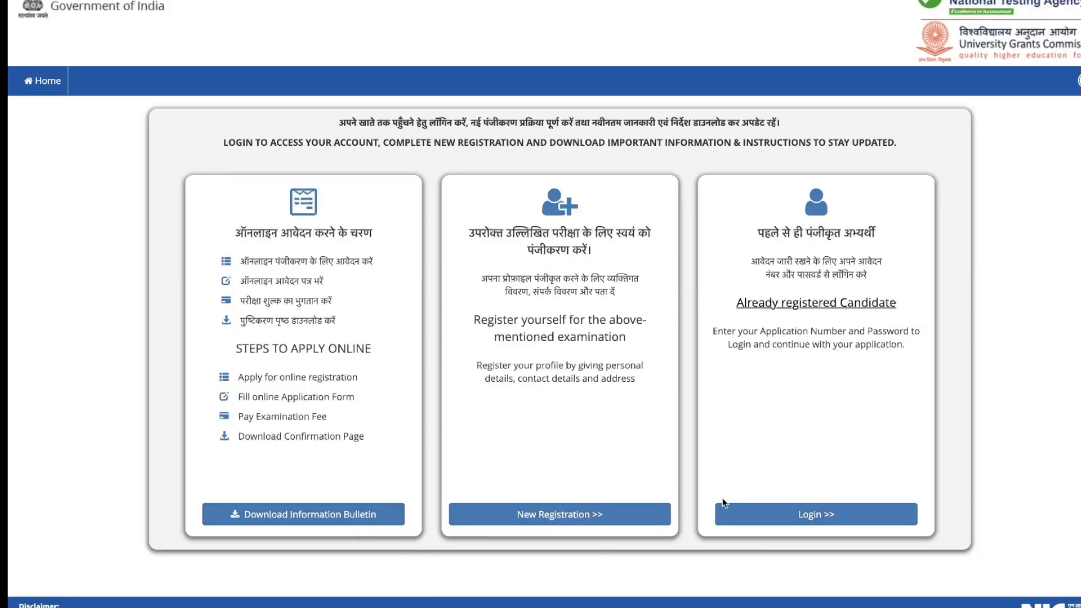
# Step: Skim the first pages of the UGC-NET June 2026 Information Bulletin PDF, then return to the portal
pyautogui.click(363, 515)
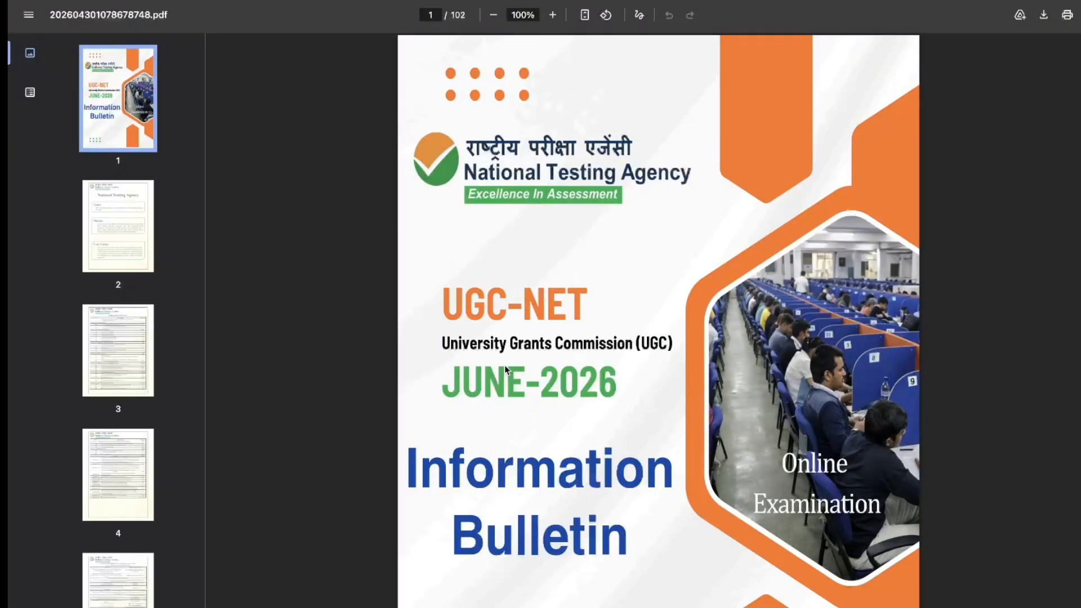
pyautogui.scroll(-10, 505, 365)
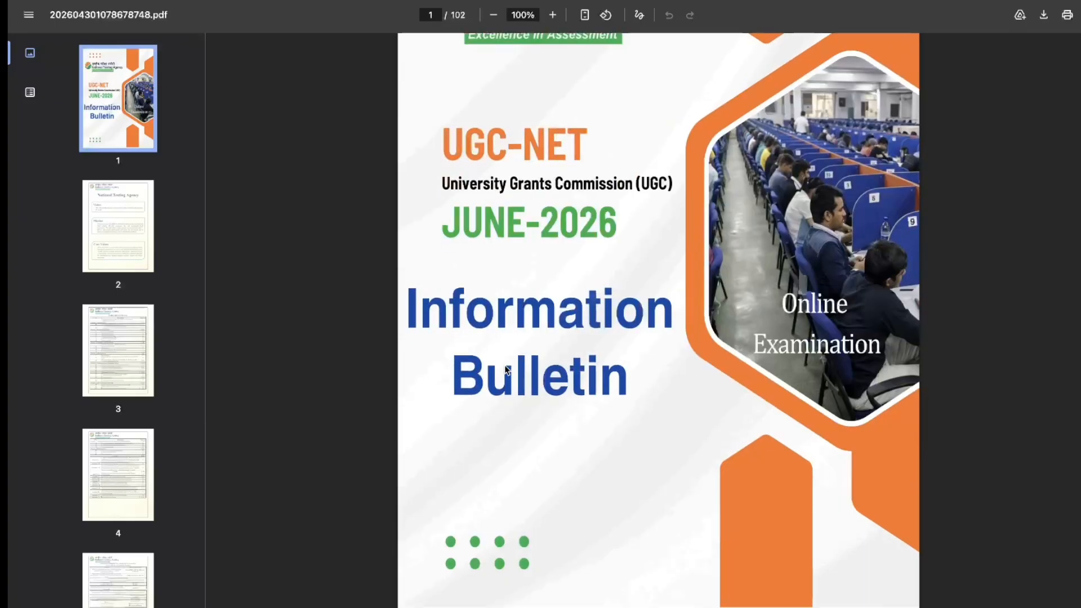
pyautogui.scroll(-7, 505, 365)
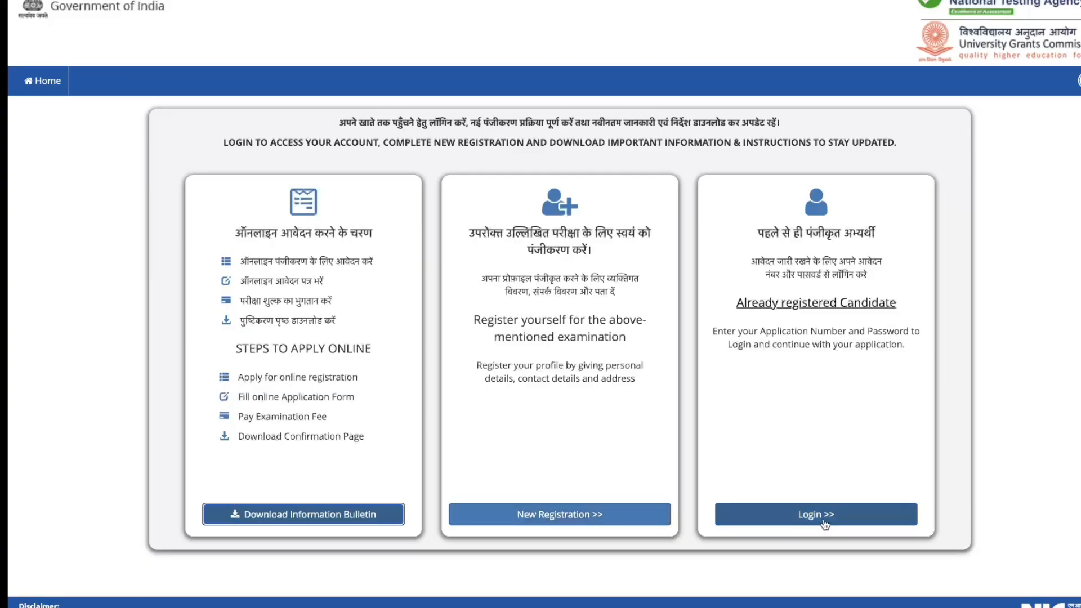
pyautogui.moveTo(637, 542); pyautogui.dragTo(508, 466)
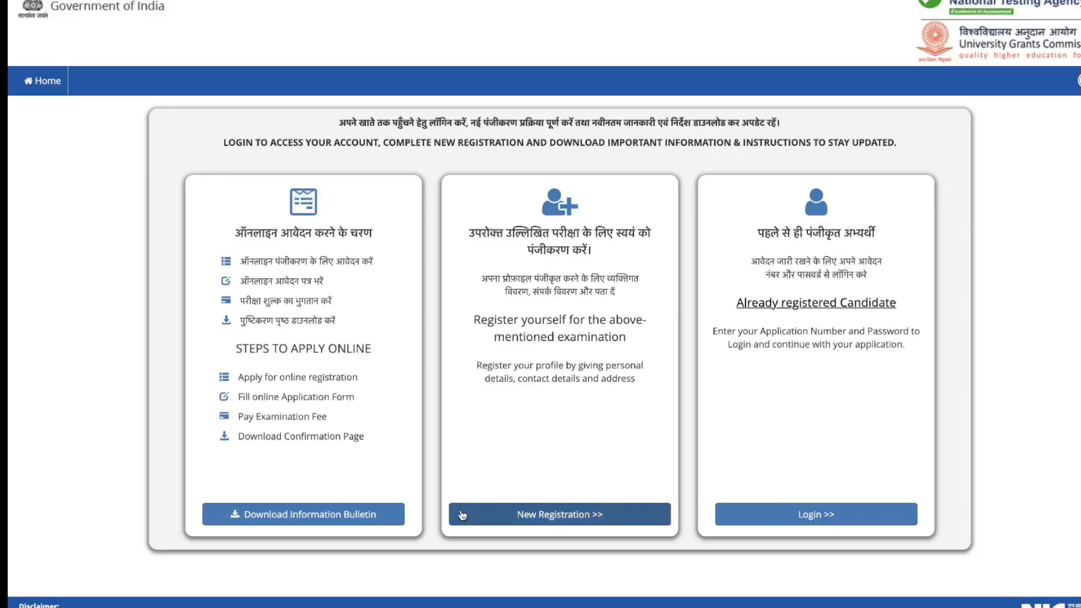
# Step: Start a New Registration and read the instructions down to the consent declaration
pyautogui.click(599, 517)
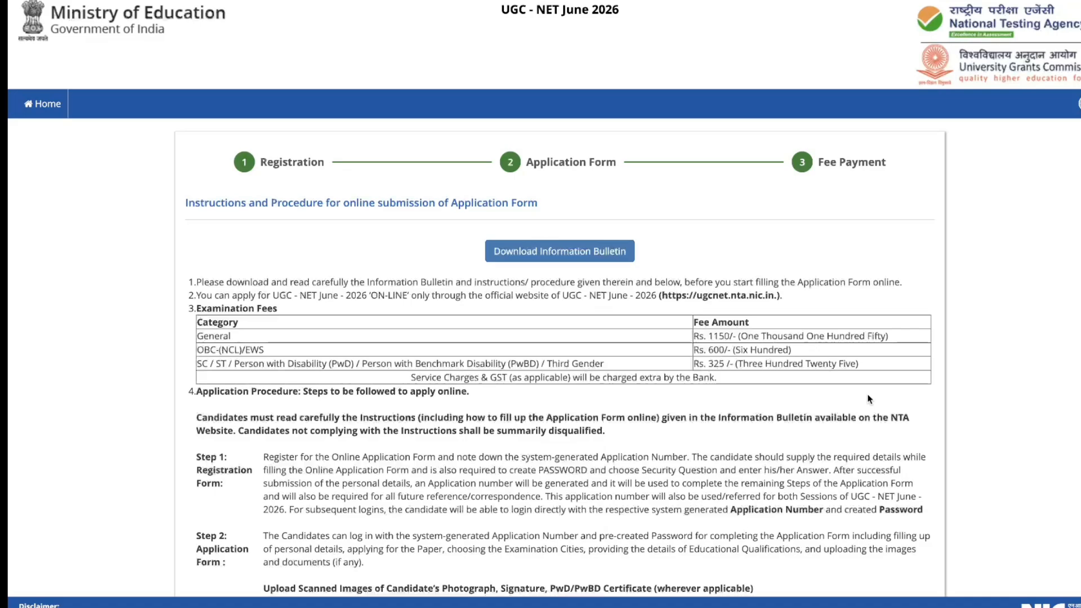
pyautogui.scroll(-1, 868, 399)
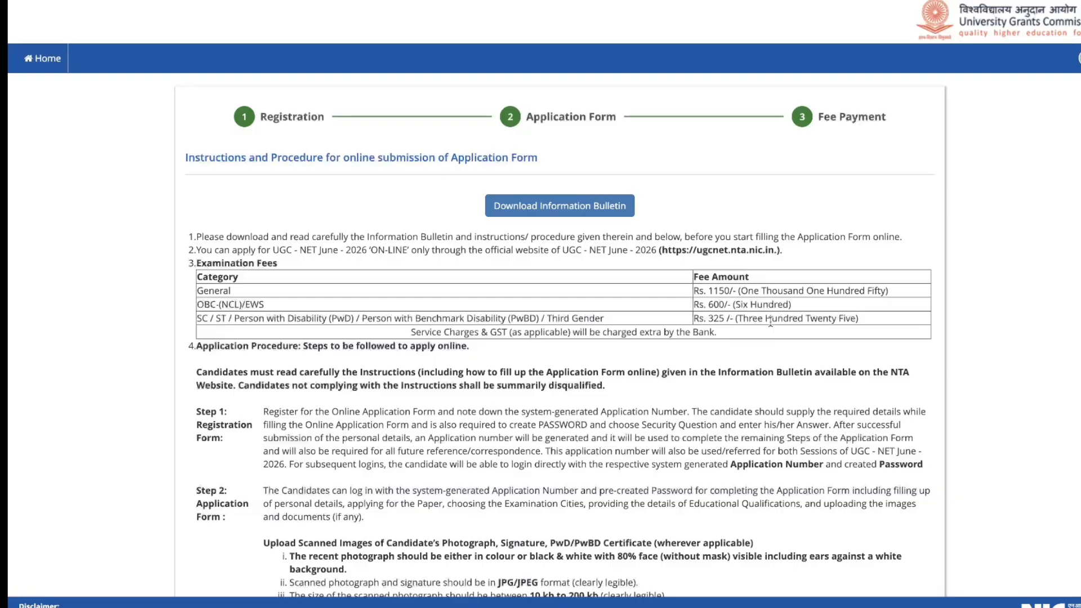
pyautogui.scroll(-1, 771, 321)
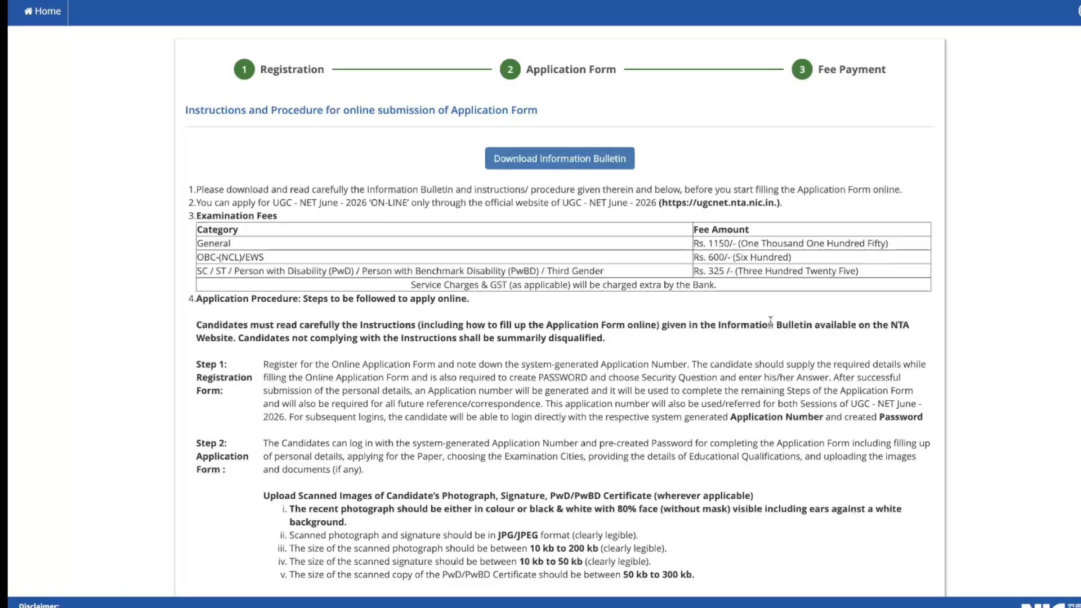
pyautogui.scroll(-2, 754, 376)
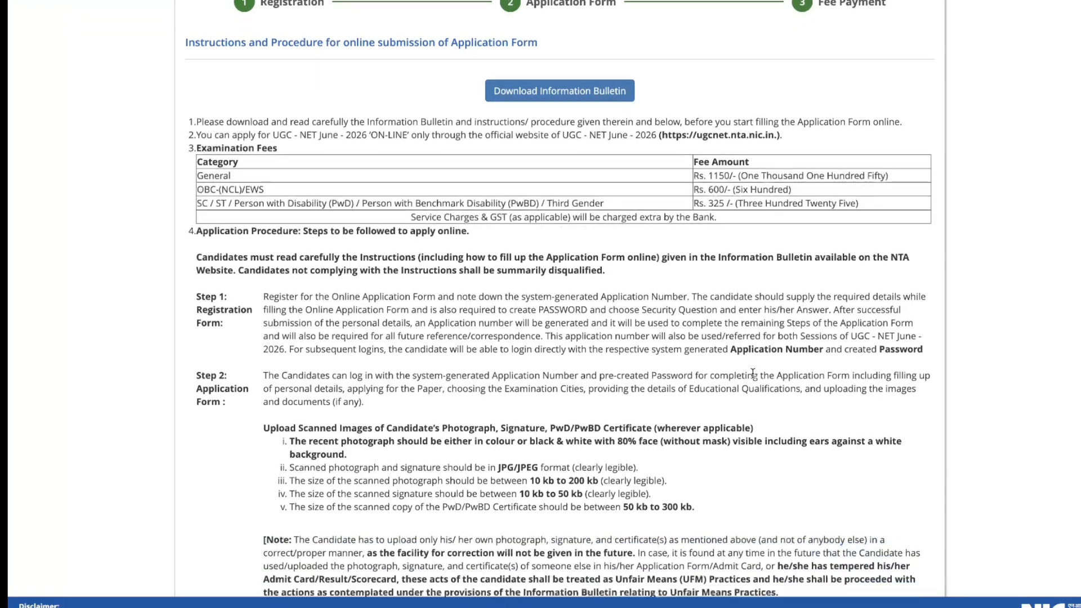
pyautogui.scroll(-3, 755, 378)
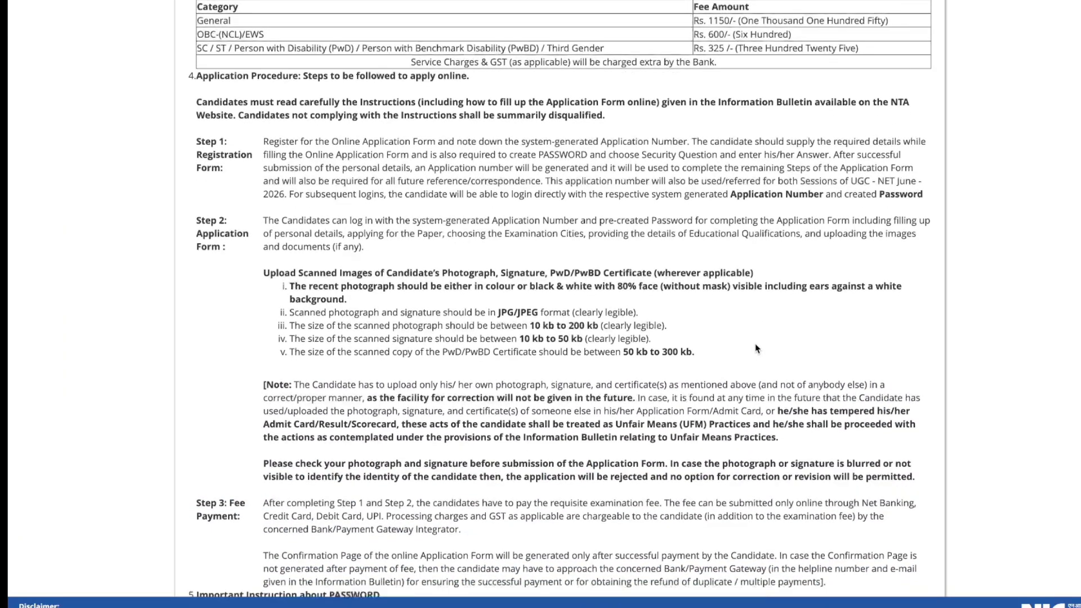
pyautogui.scroll(-5, 755, 340)
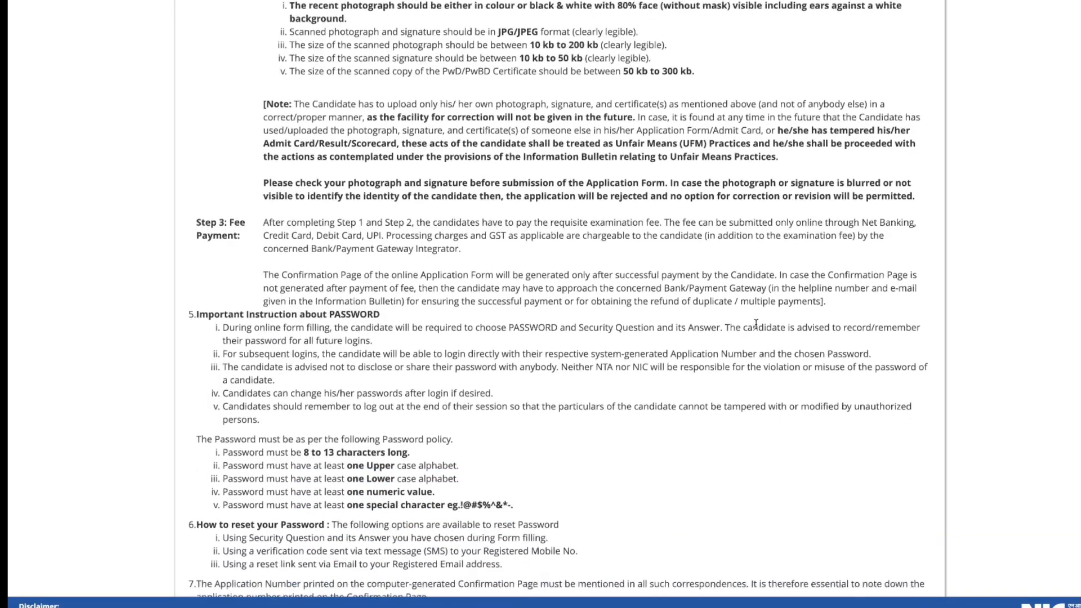
pyautogui.scroll(-1, 760, 312)
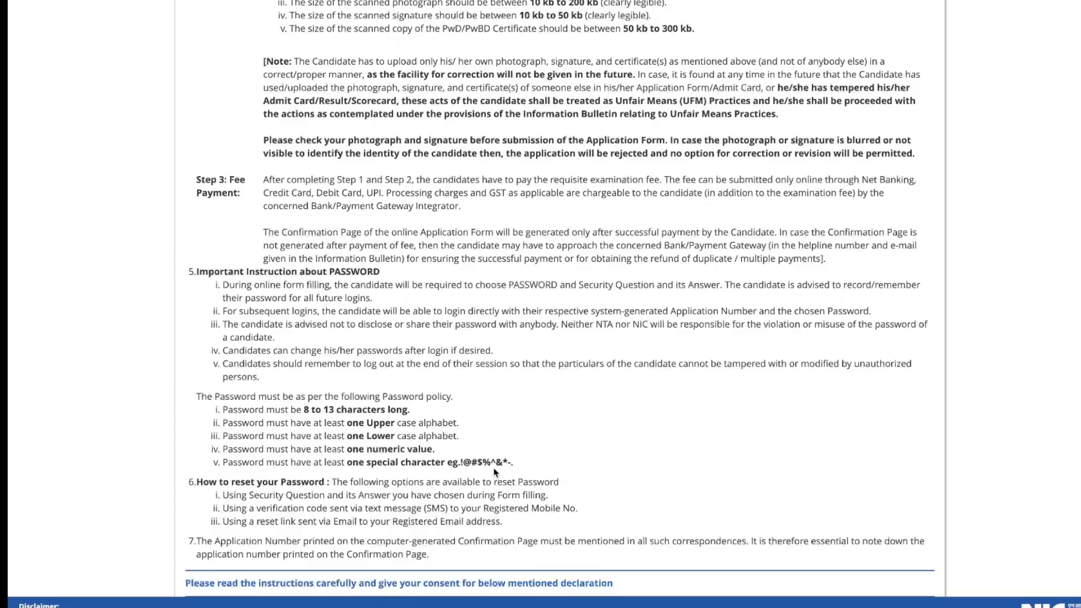
pyautogui.scroll(-2, 499, 440)
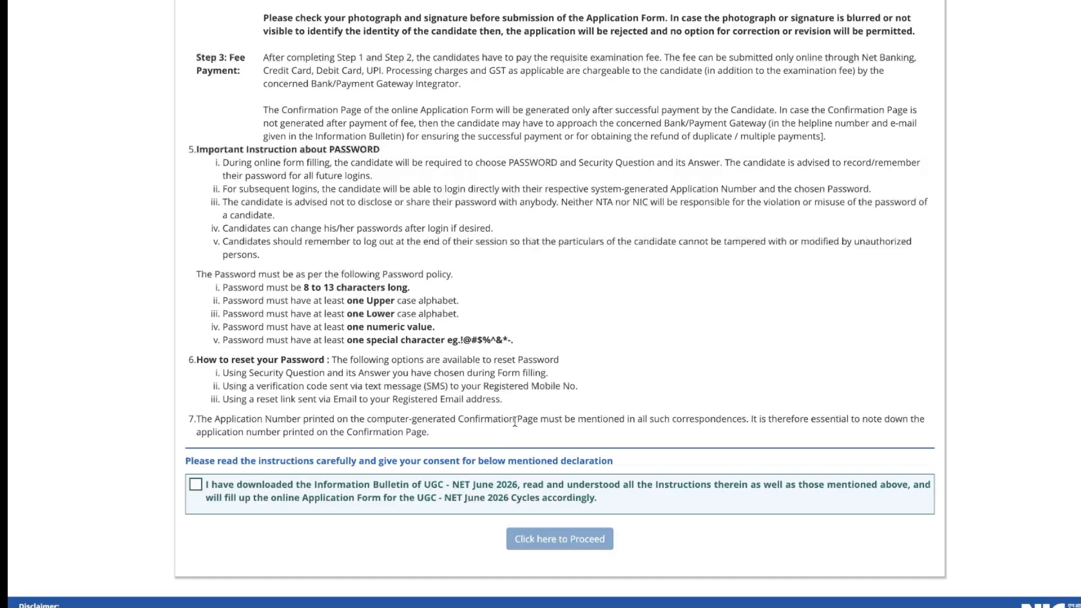
pyautogui.scroll(-1, 514, 421)
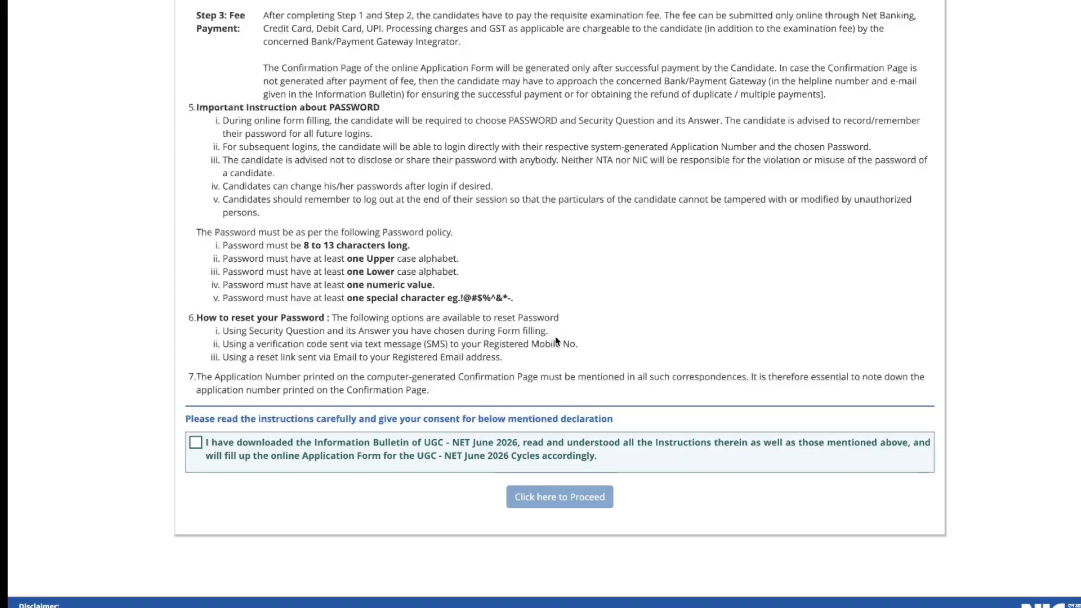
pyautogui.scroll(3, 560, 338)
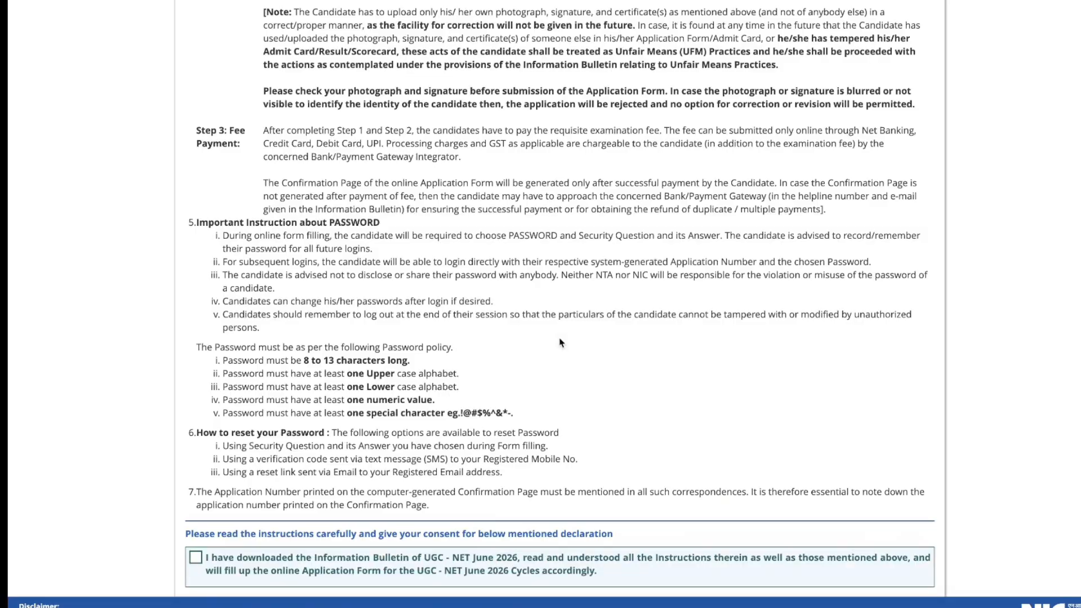
pyautogui.scroll(-1, 560, 342)
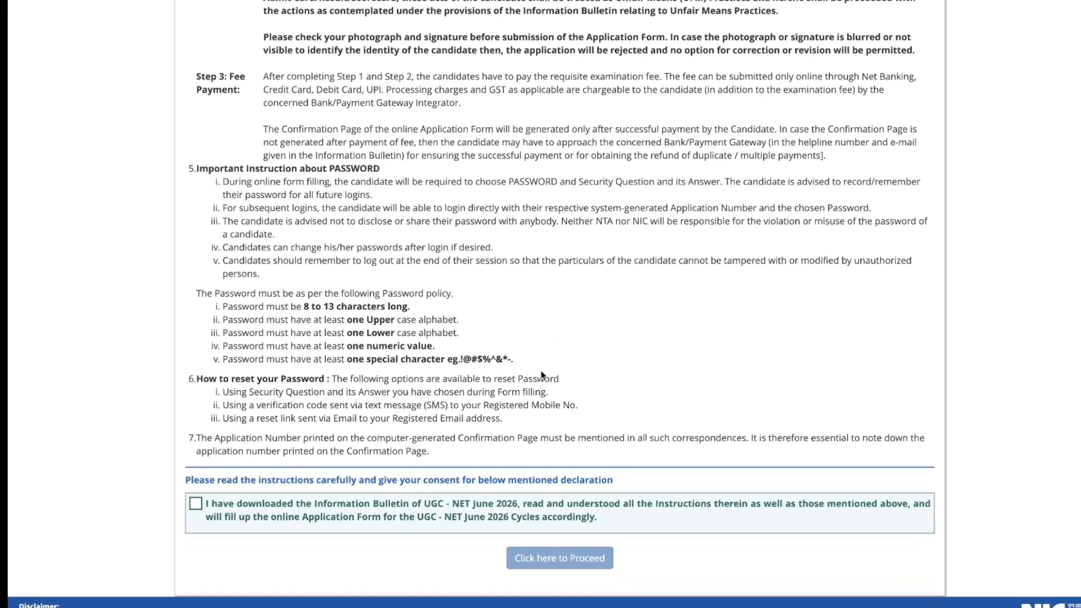
# Step: Agree to the Information Bulletin declaration and proceed to DigiLocker sign-in
pyautogui.click(194, 507)
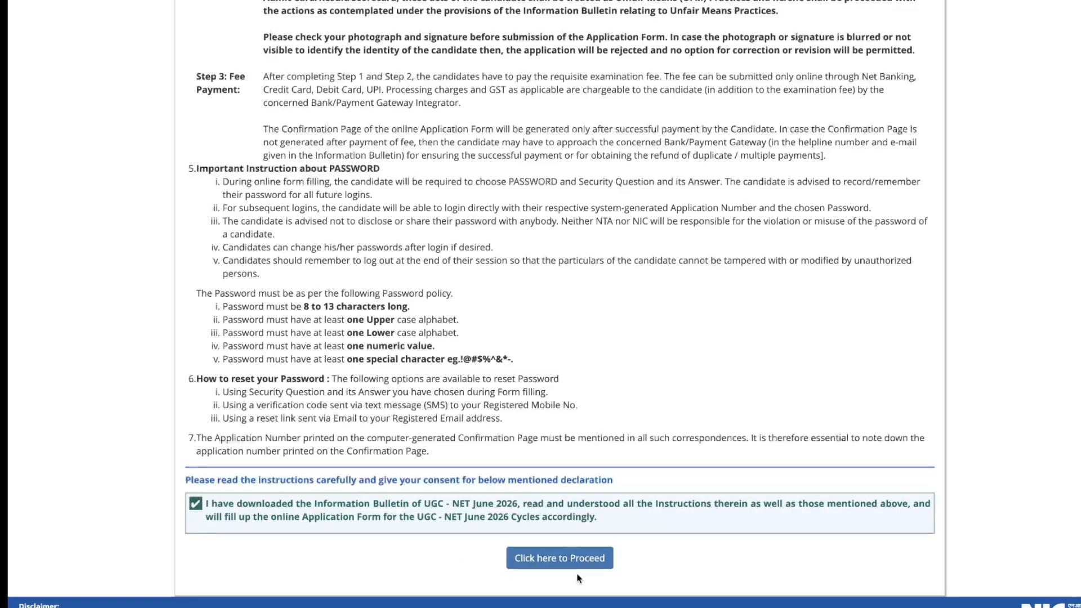
pyautogui.click(572, 556)
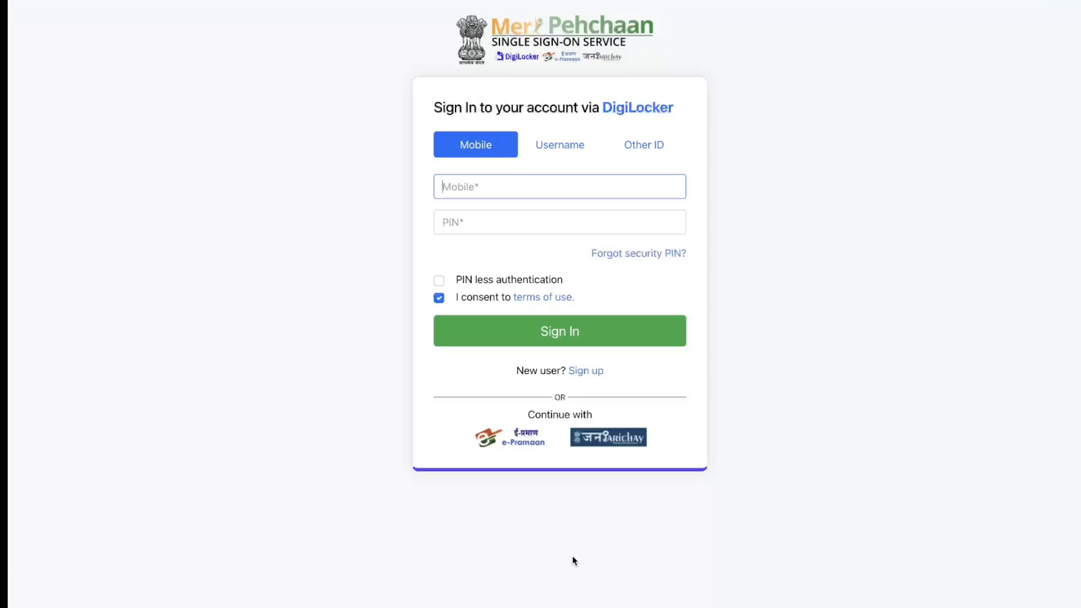
# Step: Enable PIN-less authentication on the Meri Pehchaan mobile sign-in
pyautogui.click(589, 372)
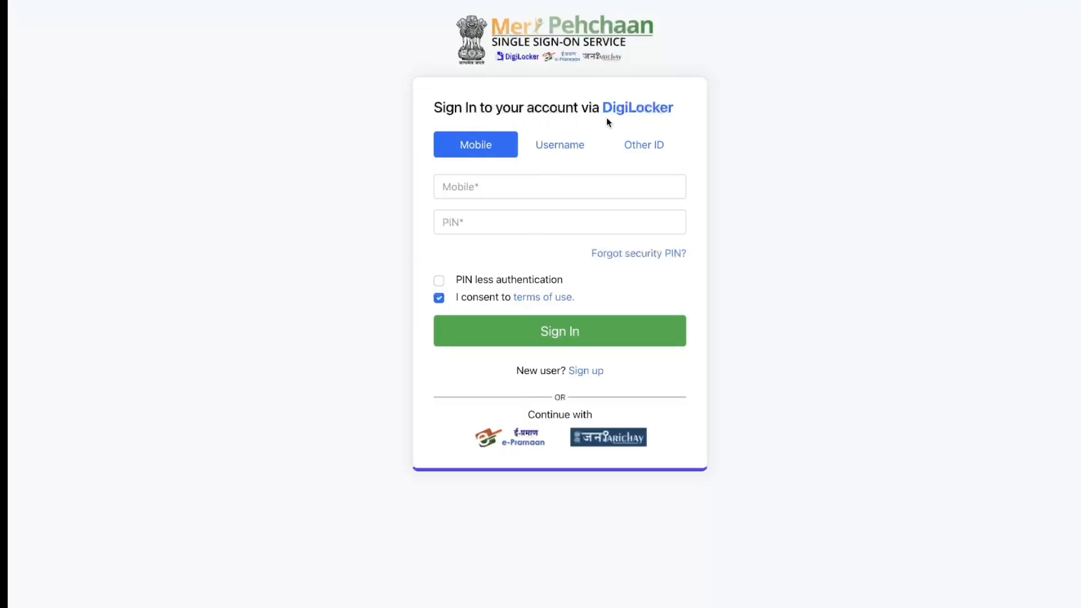
pyautogui.click(515, 190)
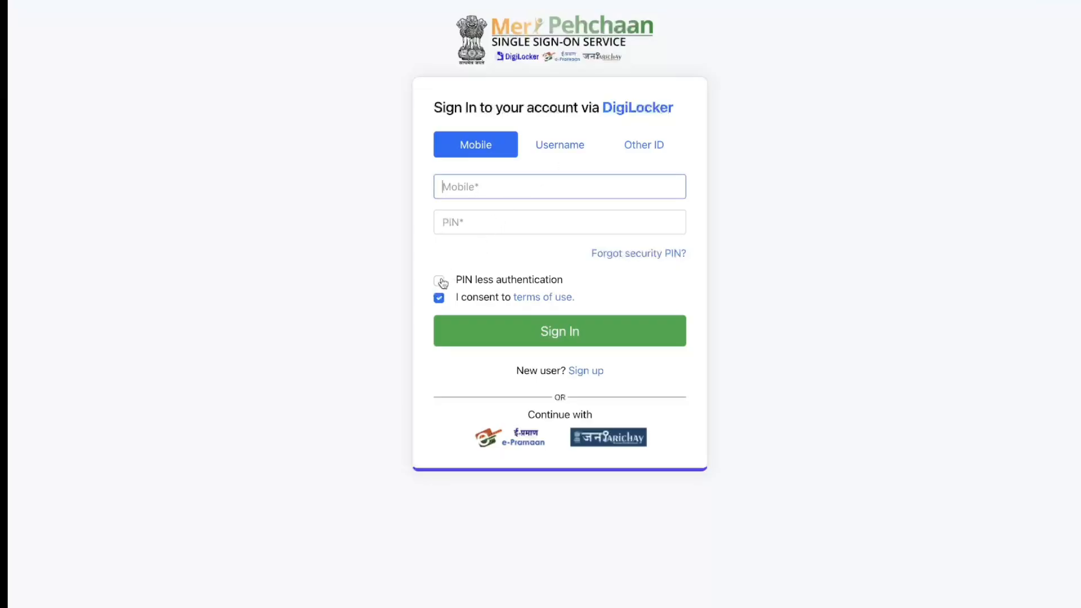
pyautogui.click(439, 280)
pyautogui.click(533, 185)
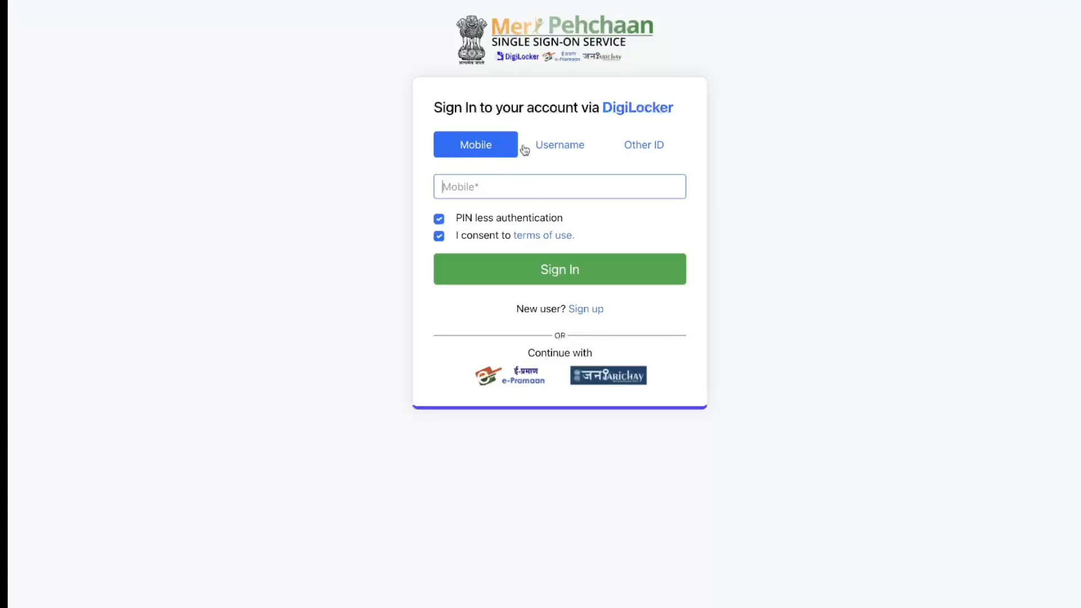
pyautogui.click(560, 148)
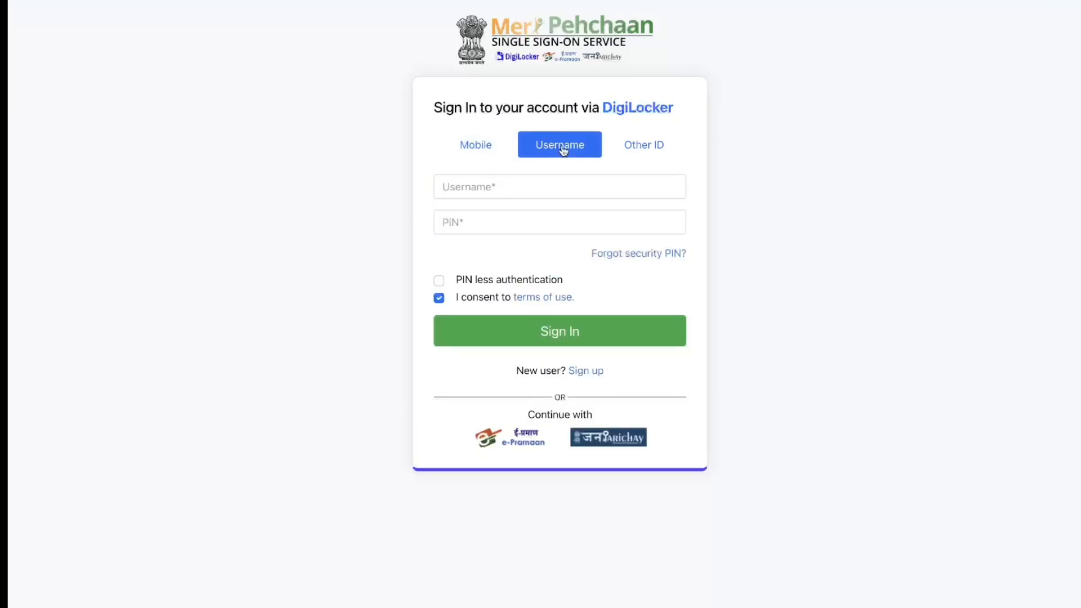
pyautogui.click(656, 149)
pyautogui.click(536, 192)
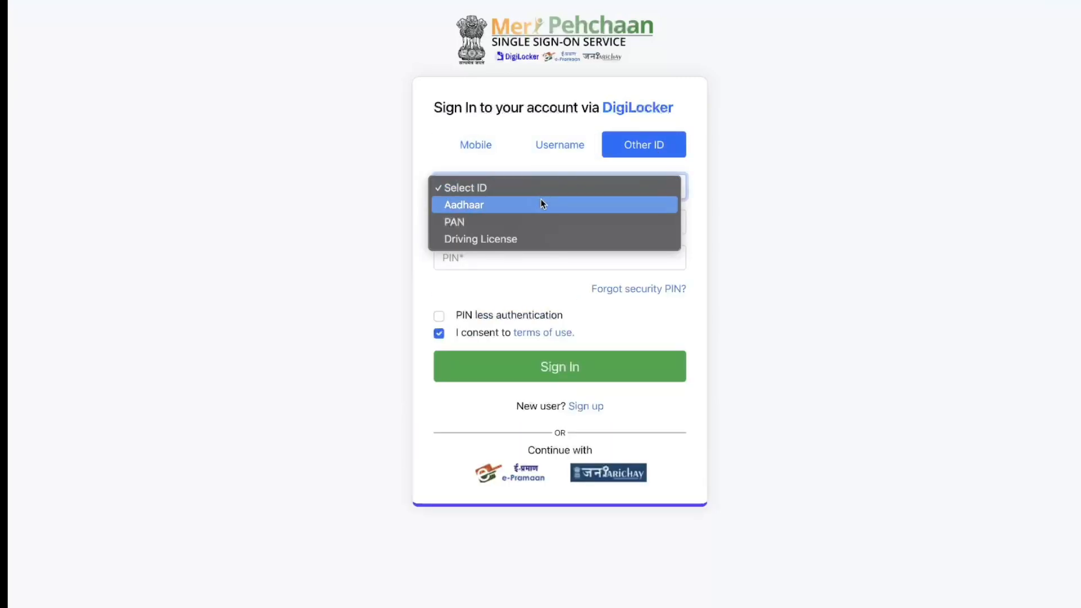
pyautogui.click(542, 204)
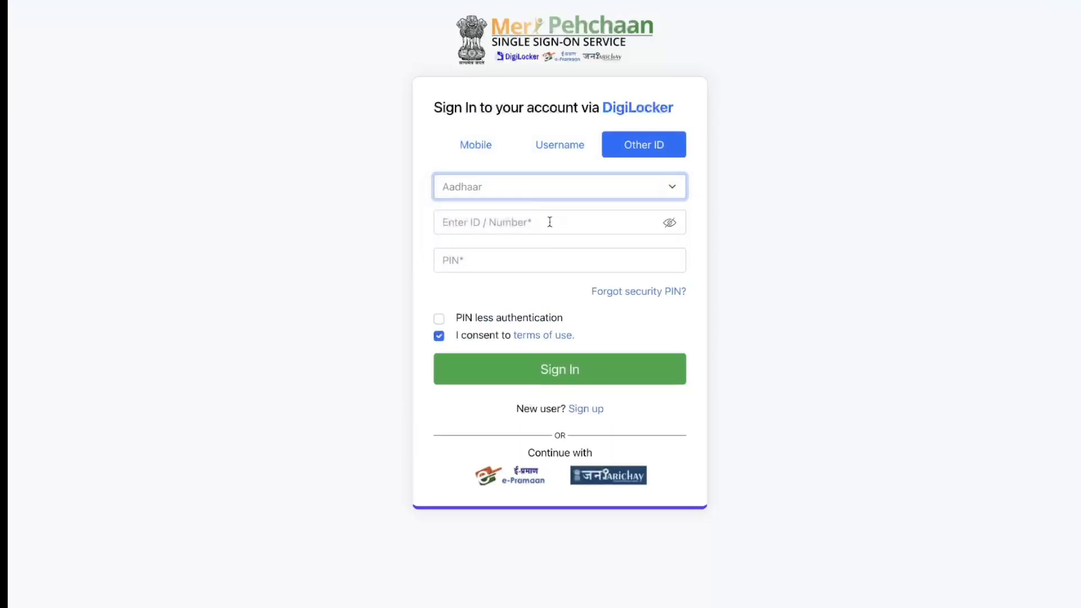
pyautogui.click(574, 153)
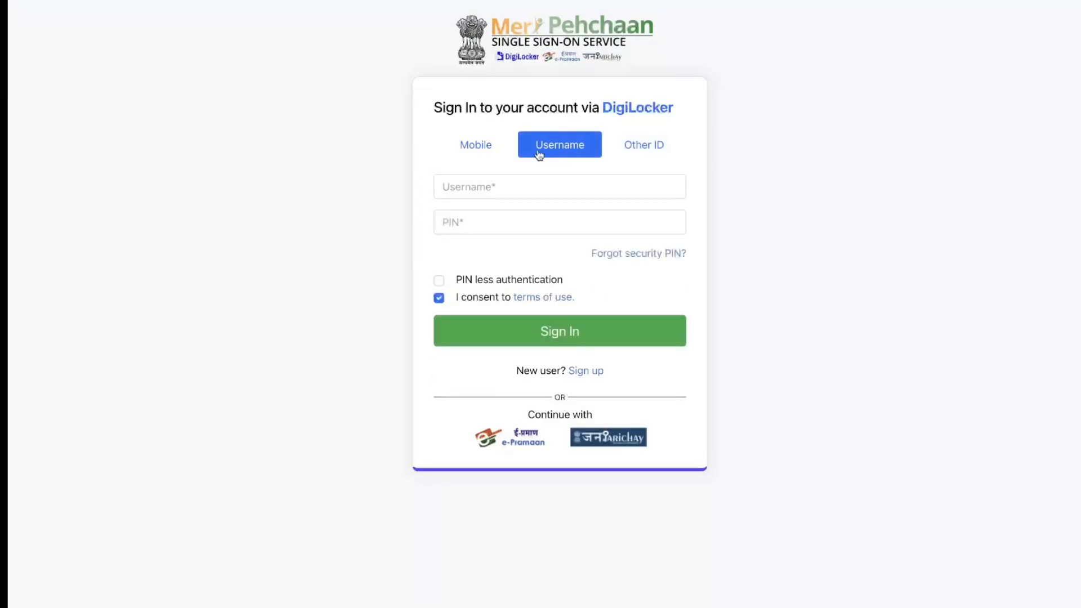
pyautogui.click(489, 157)
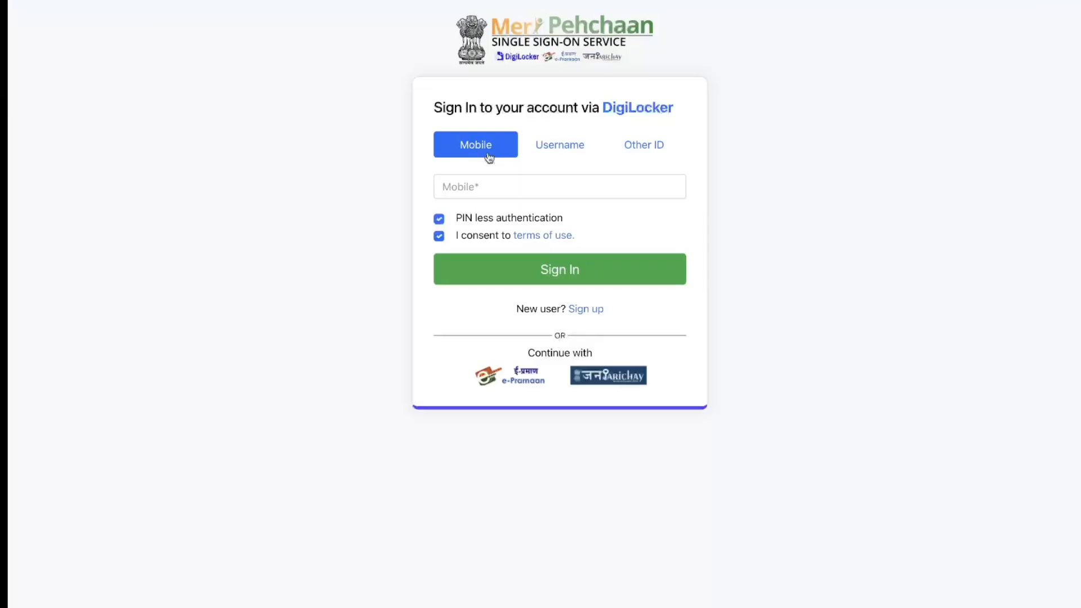
# Step: Start entering the candidate's mobile number in the Mobile field
pyautogui.click(528, 188)
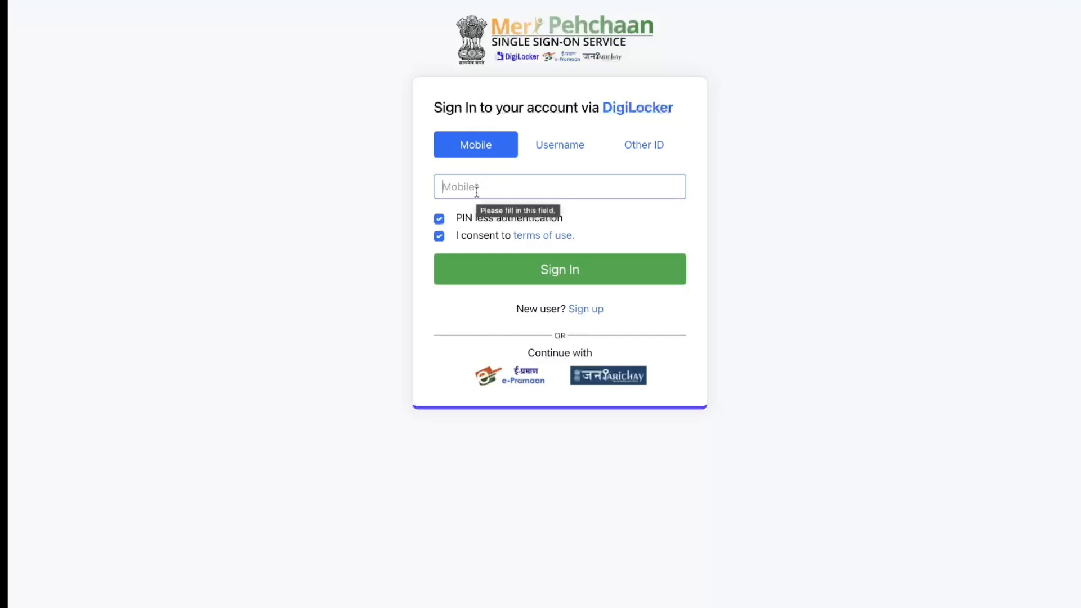
pyautogui.write('9')
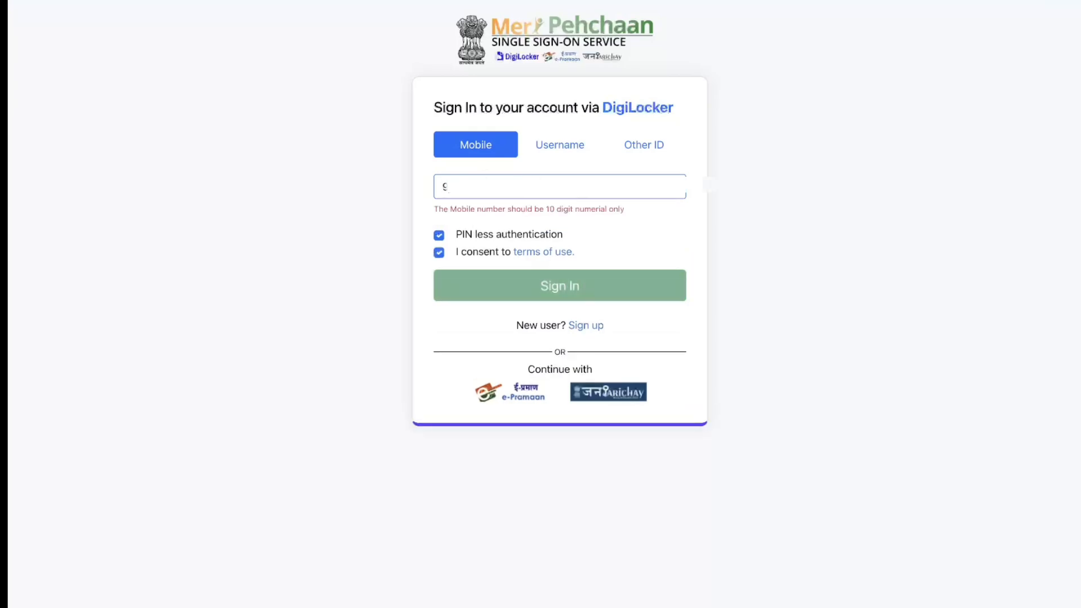
pyautogui.write('**')
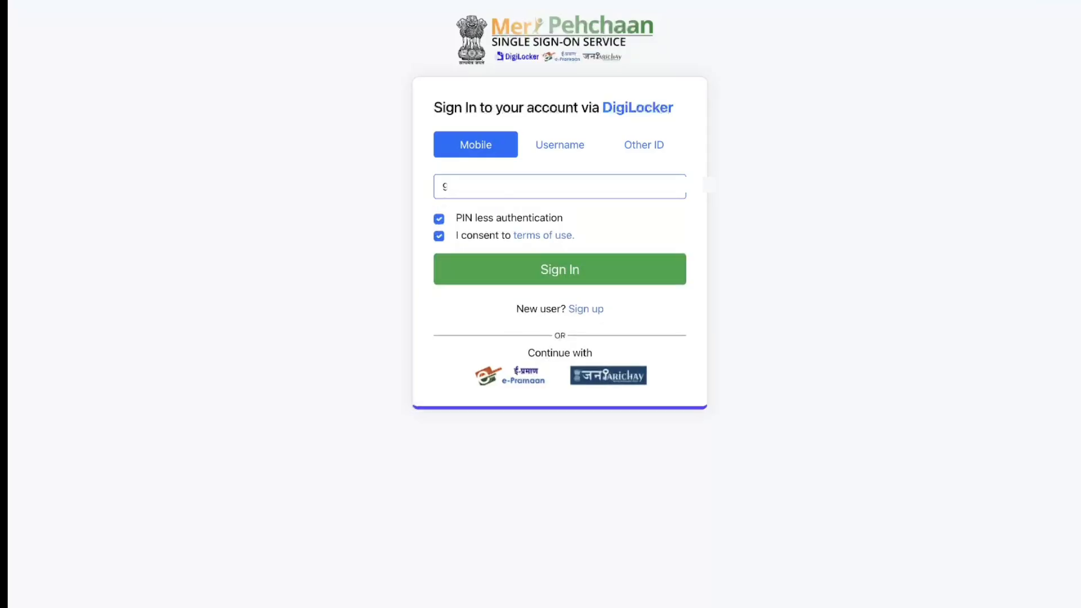
# Step: Request an OTP for the mobile number, enter the received OTP and sign in to DigiLocker
pyautogui.click(567, 272)
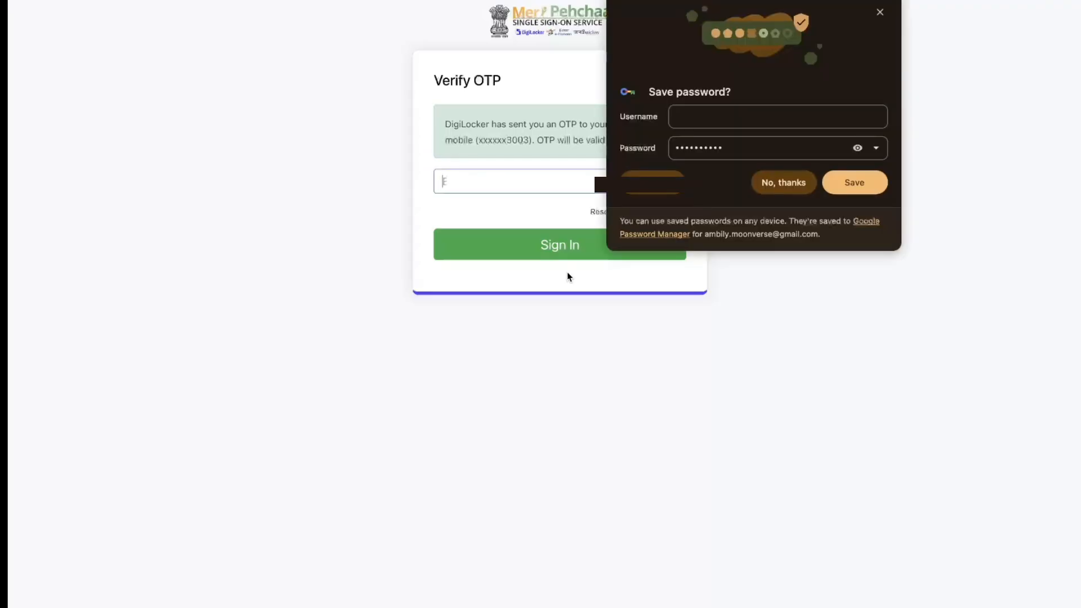
pyautogui.click(648, 182)
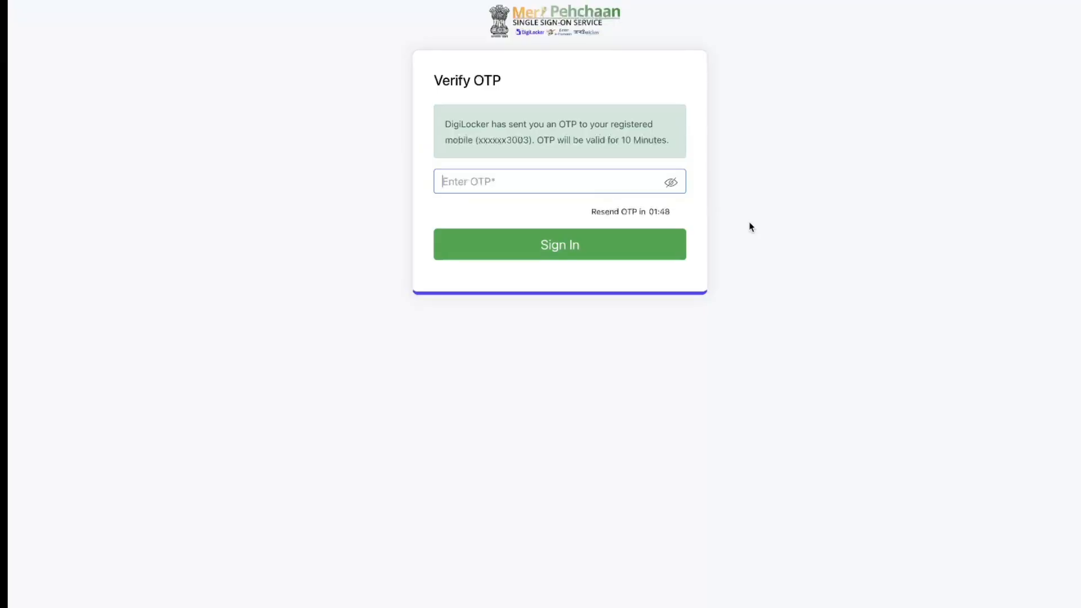
pyautogui.click(672, 182)
pyautogui.click(672, 183)
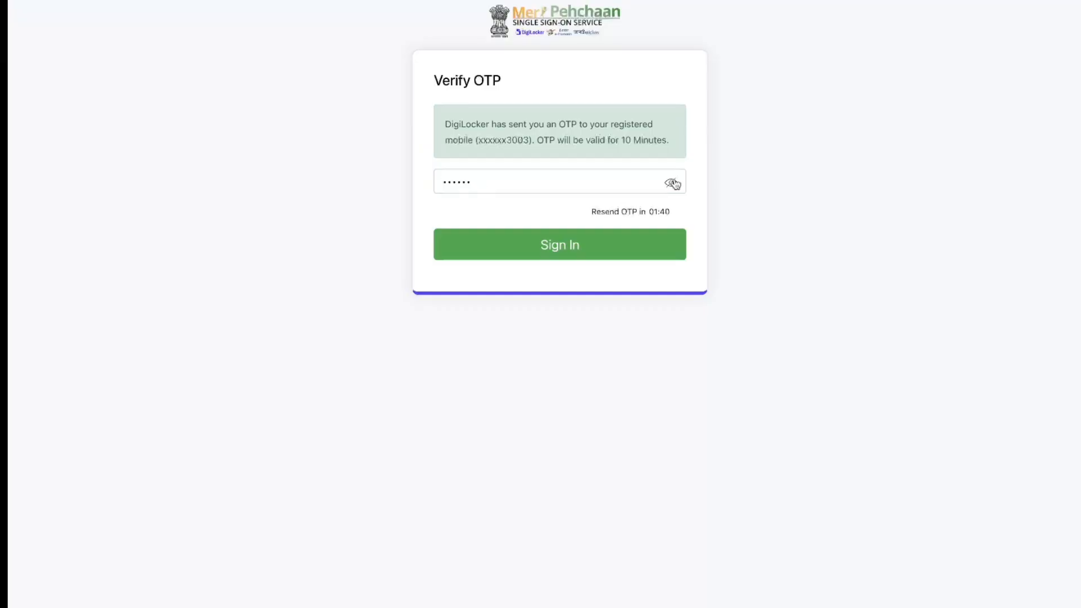
pyautogui.click(551, 255)
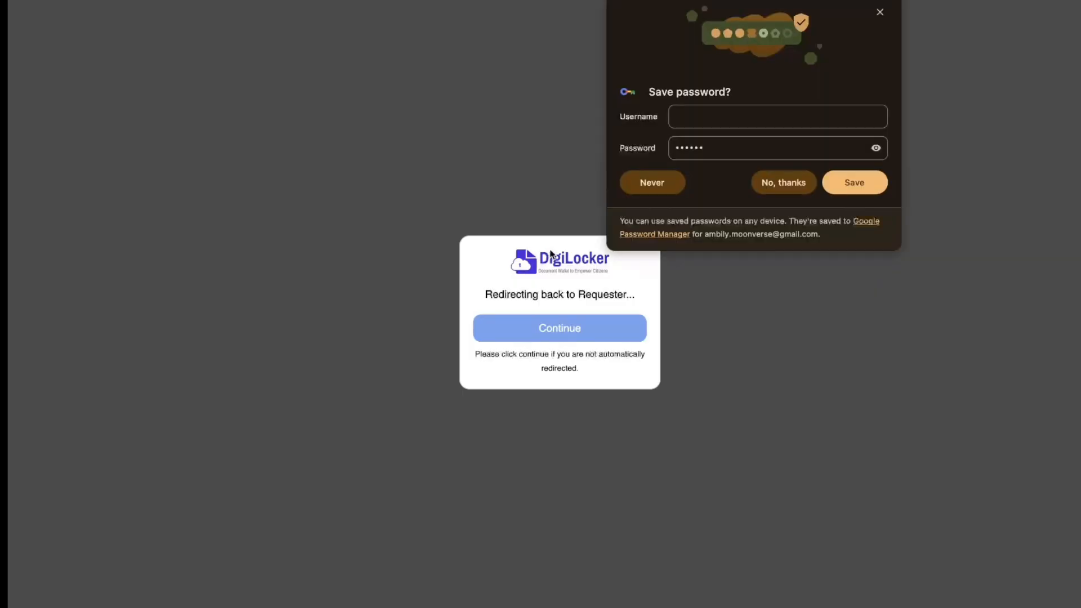
# Step: Decline Chrome's password save and complete the DigiLocker verification
pyautogui.click(767, 182)
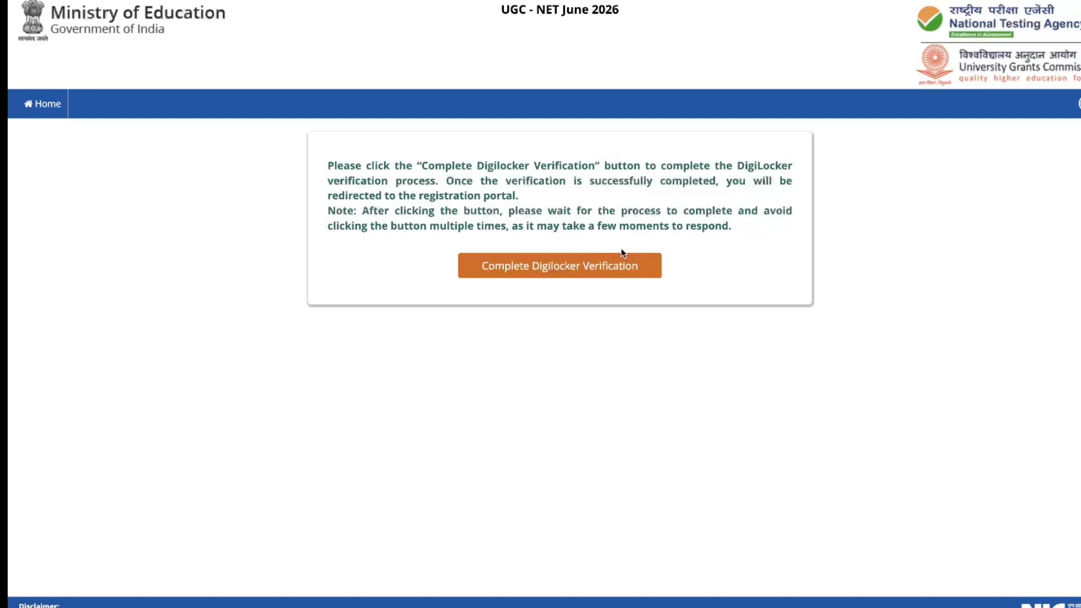
pyautogui.click(575, 272)
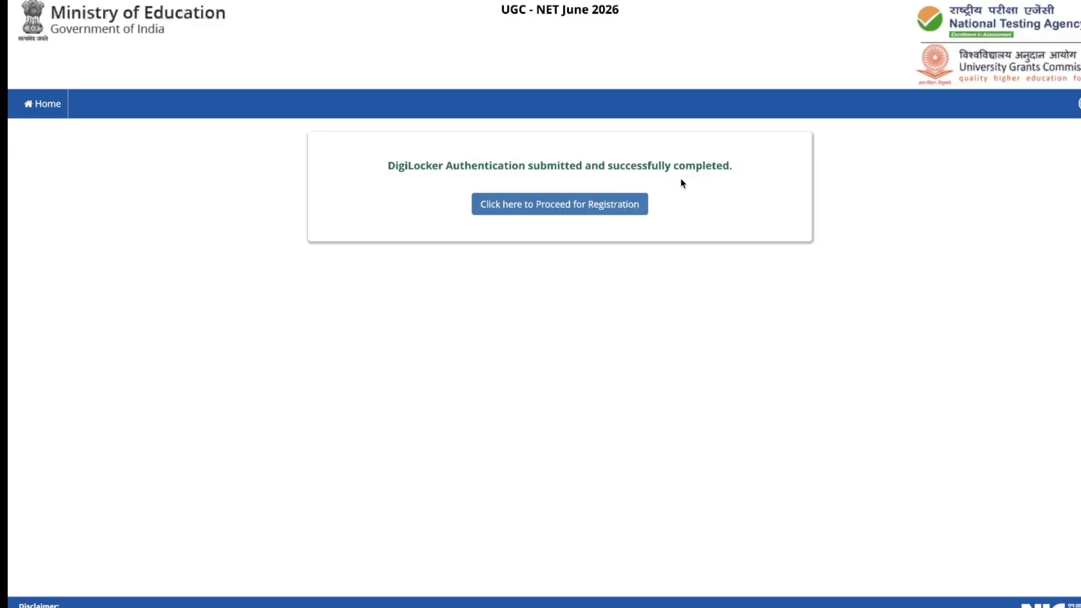
# Step: Proceed to the registration form and review its pre-filled personal and contact details
pyautogui.click(607, 211)
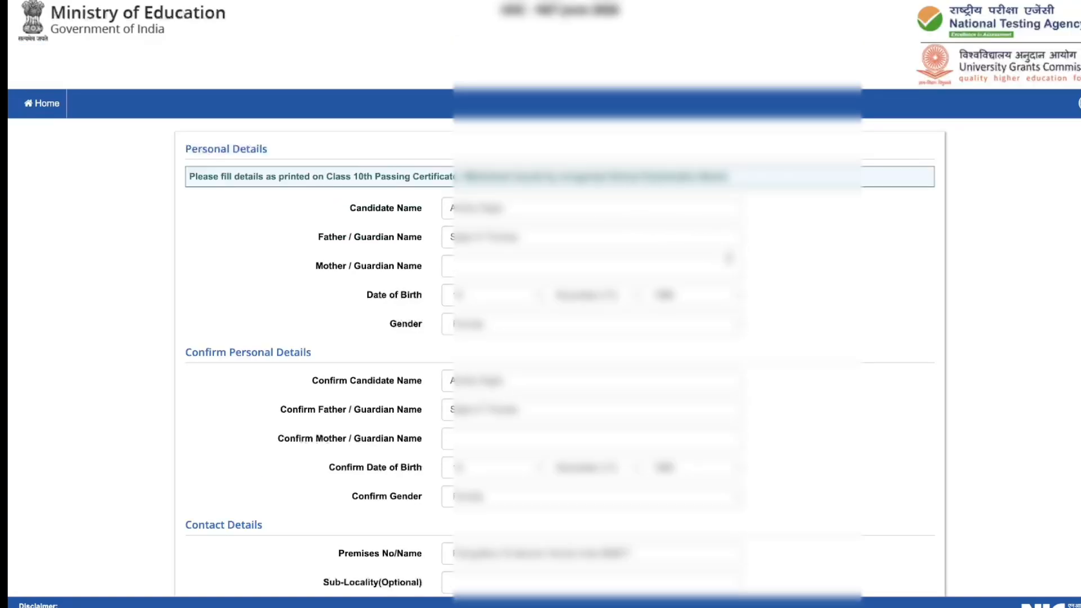
pyautogui.scroll(-9, 561, 304)
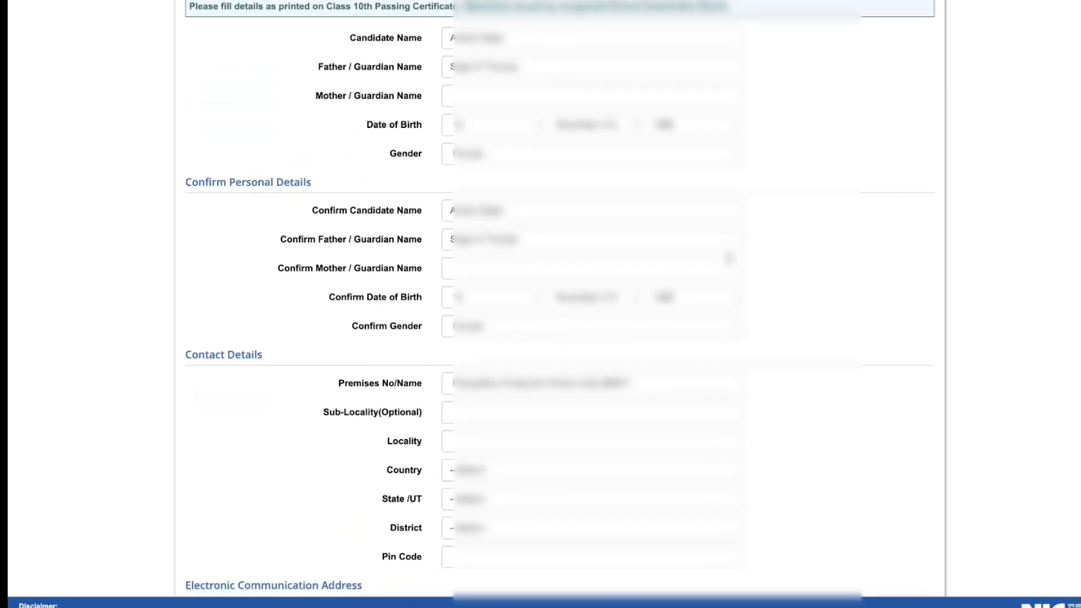
pyautogui.scroll(10, 541, 304)
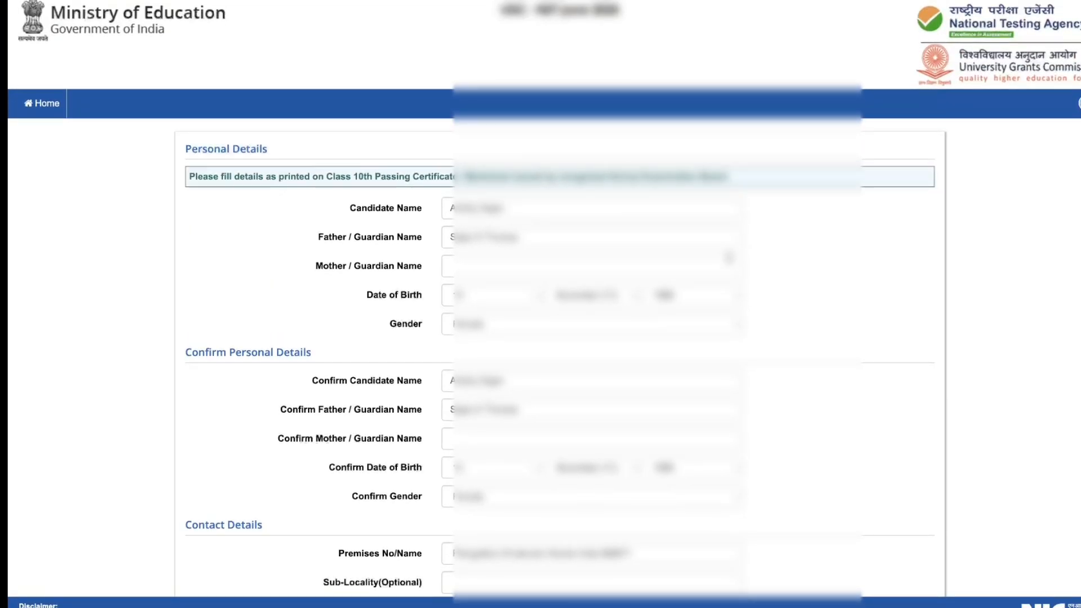
pyautogui.scroll(-2, 540, 304)
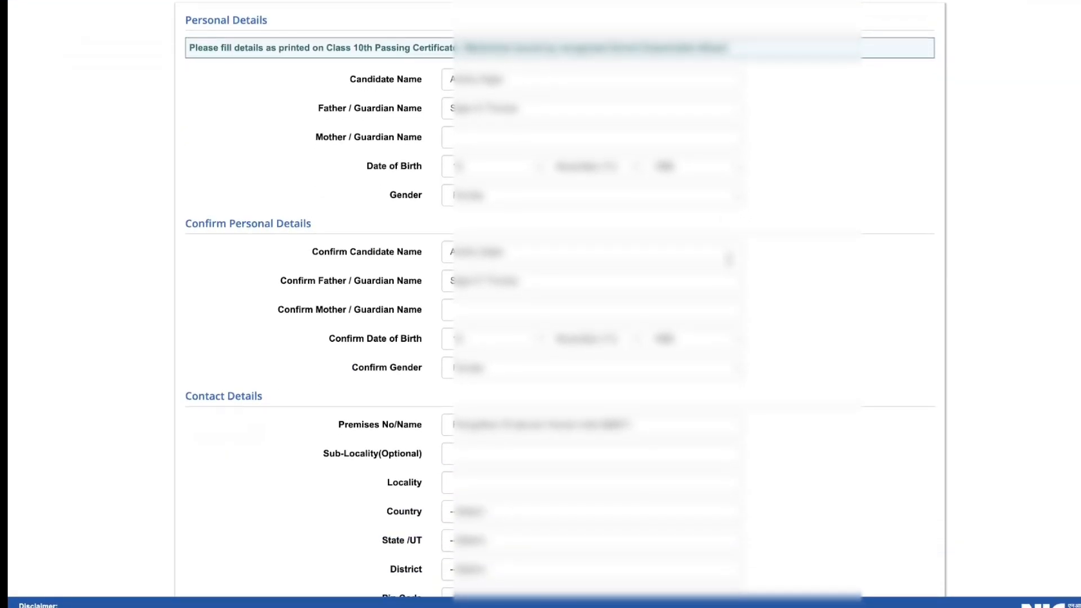
pyautogui.scroll(-3, 541, 305)
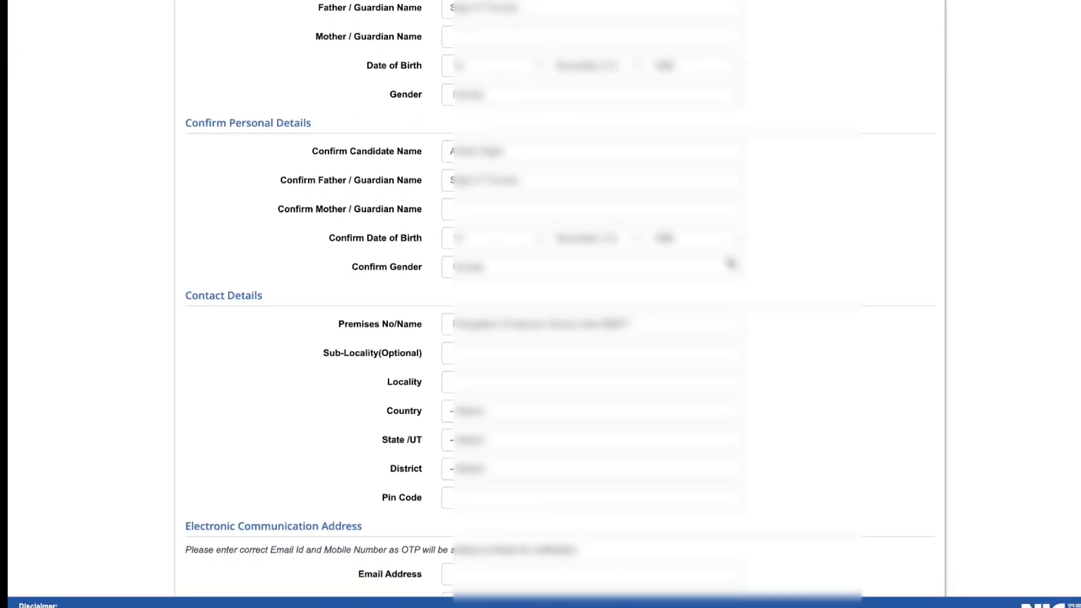
pyautogui.scroll(-2, 540, 304)
pyautogui.scroll(7, 541, 304)
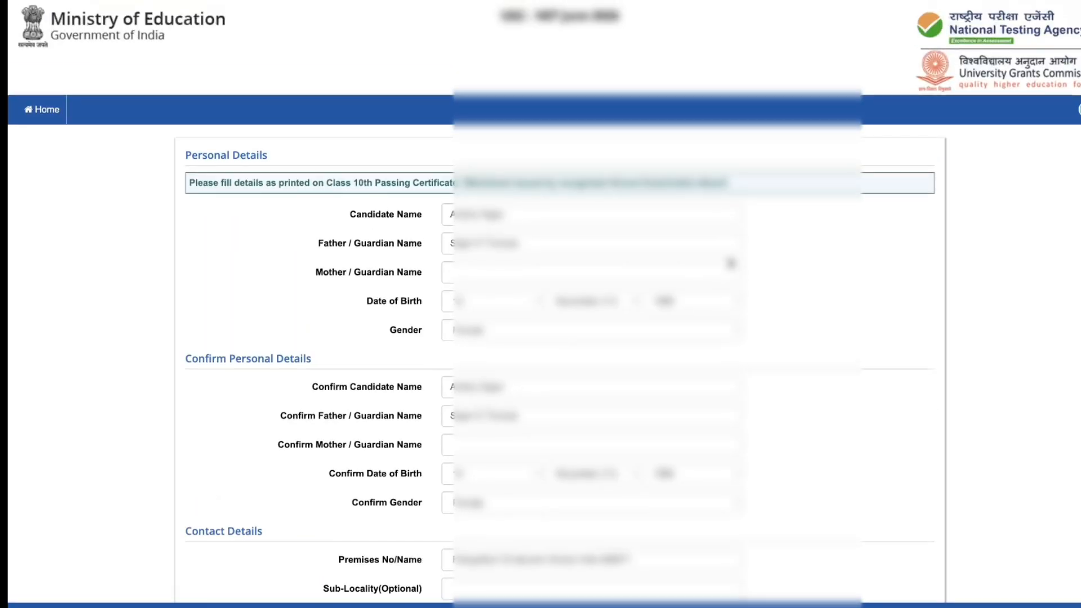
pyautogui.scroll(-1, 541, 304)
pyautogui.scroll(-6, 734, 259)
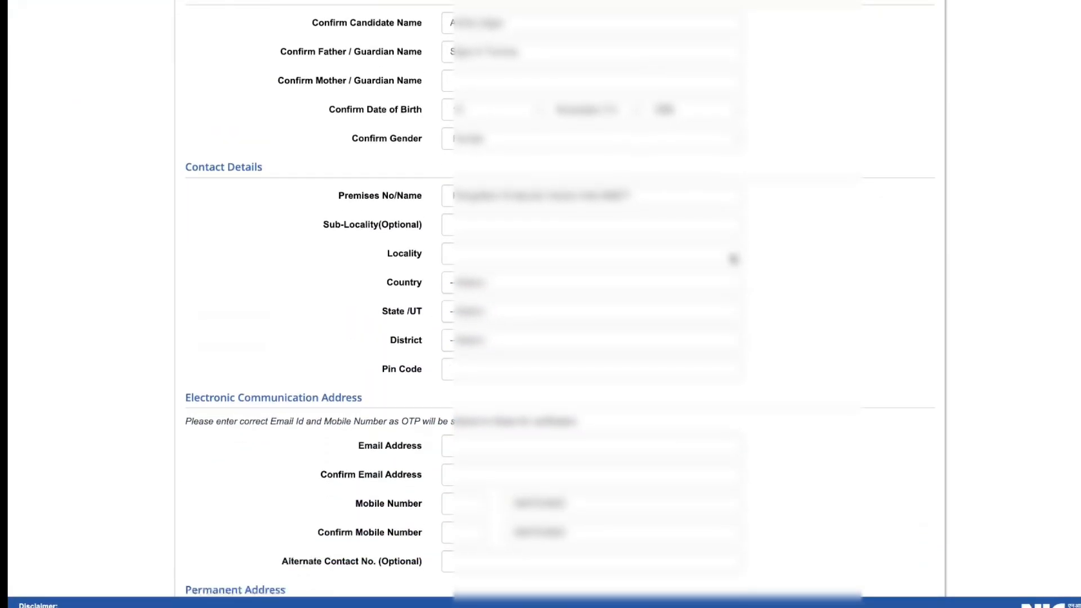
pyautogui.scroll(-4, 735, 256)
pyautogui.scroll(10, 735, 254)
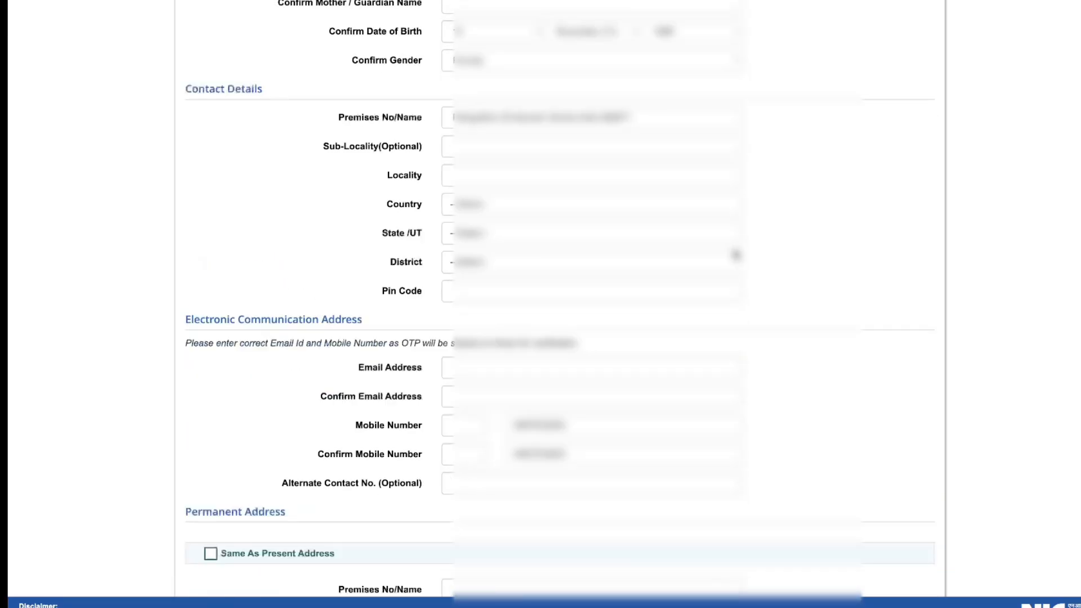
pyautogui.scroll(-1, 735, 255)
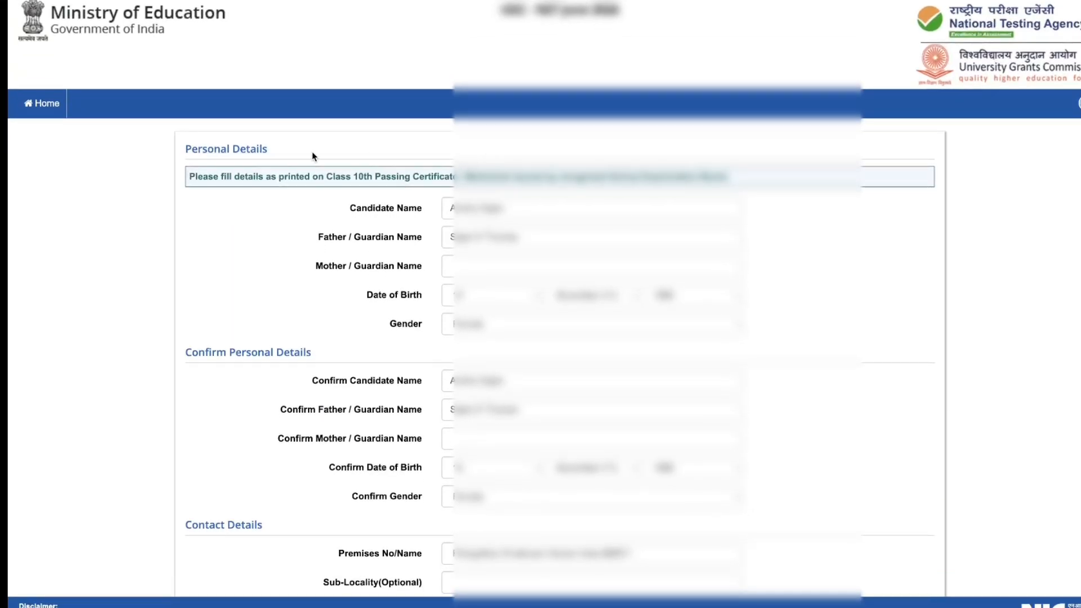
pyautogui.moveTo(273, 149); pyautogui.dragTo(175, 147)
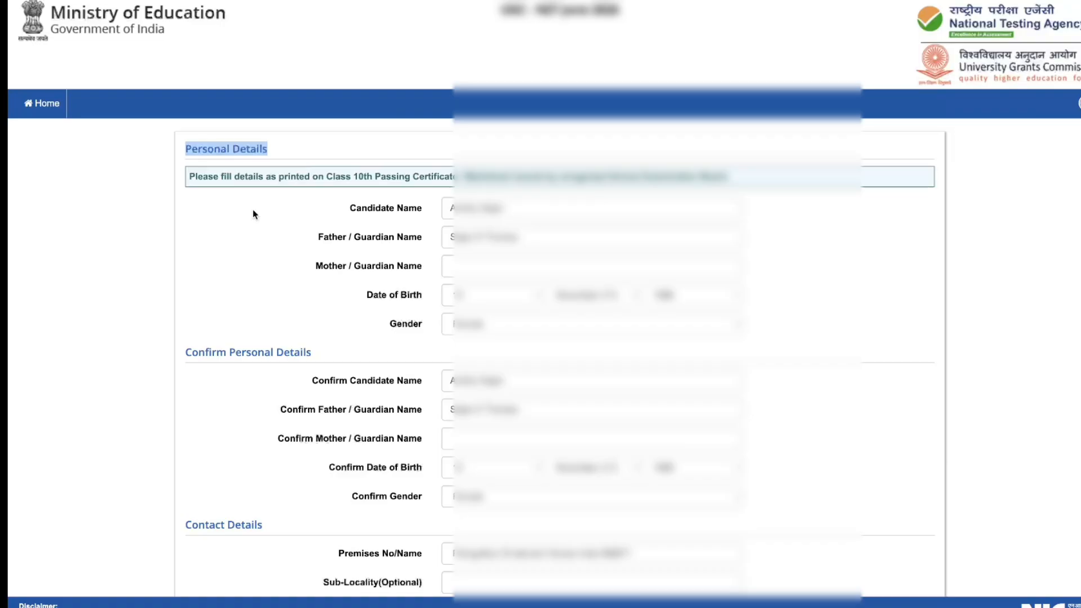
# Step: Enter the mother/guardian's name and begin retyping it in the confirmation field
pyautogui.click(483, 261)
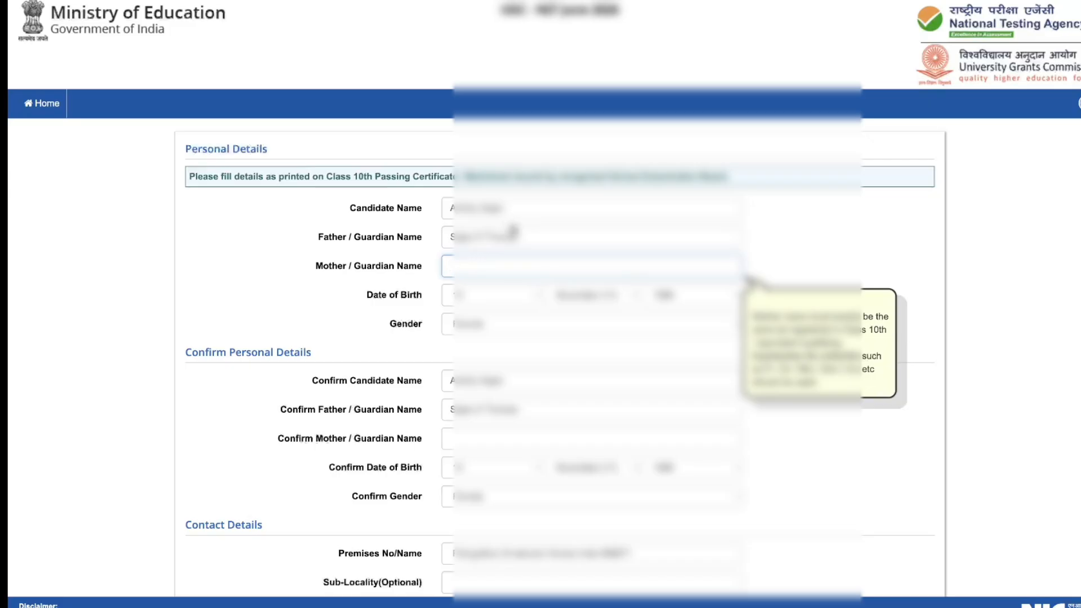
pyautogui.click(518, 209)
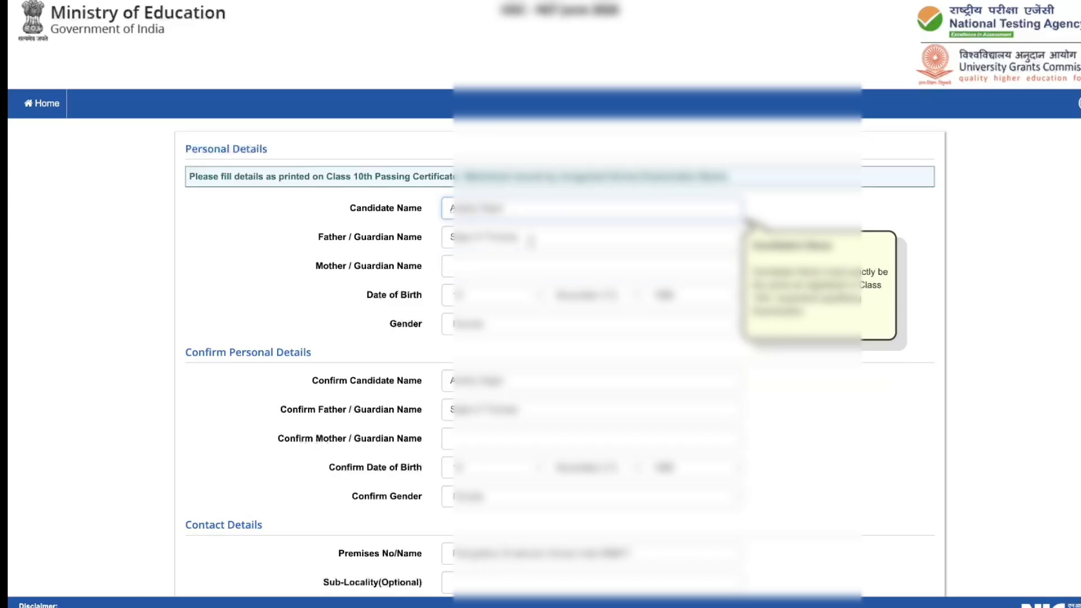
pyautogui.click(495, 272)
pyautogui.write('D')
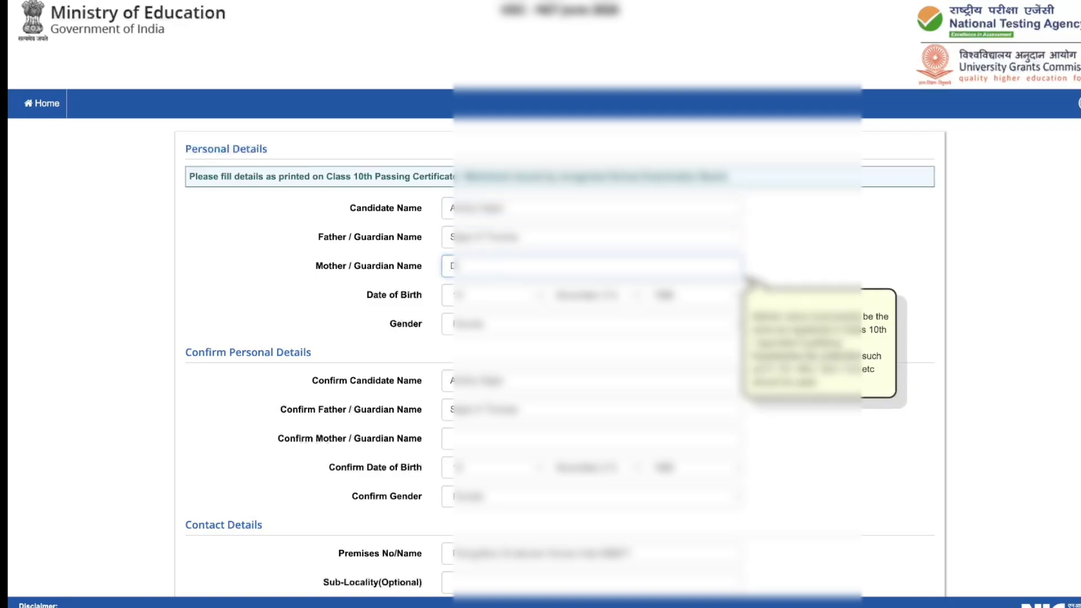
pyautogui.write('...evi')
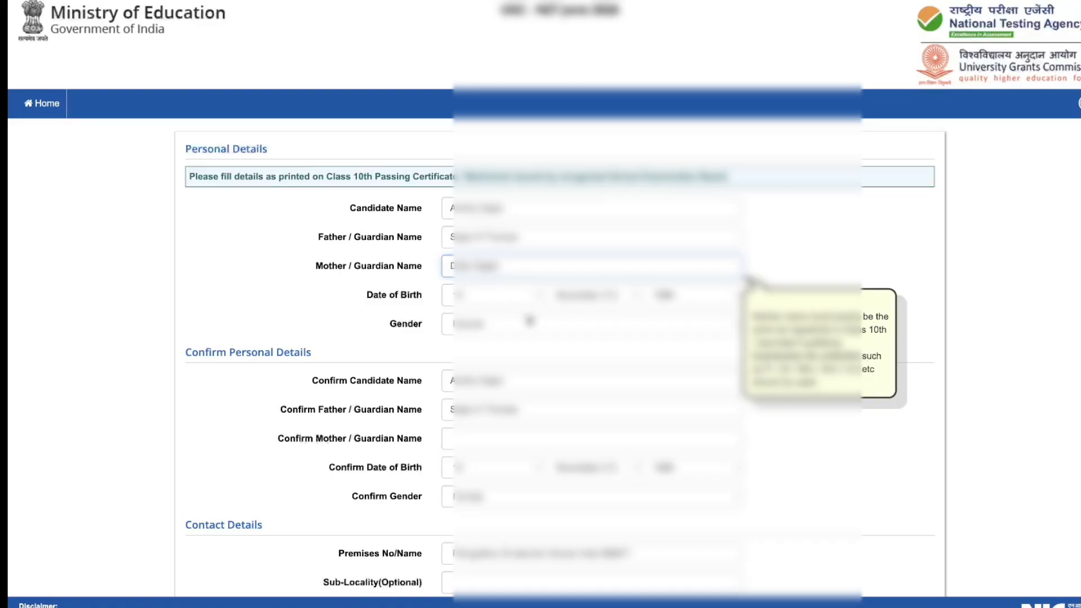
pyautogui.scroll(-1, 530, 321)
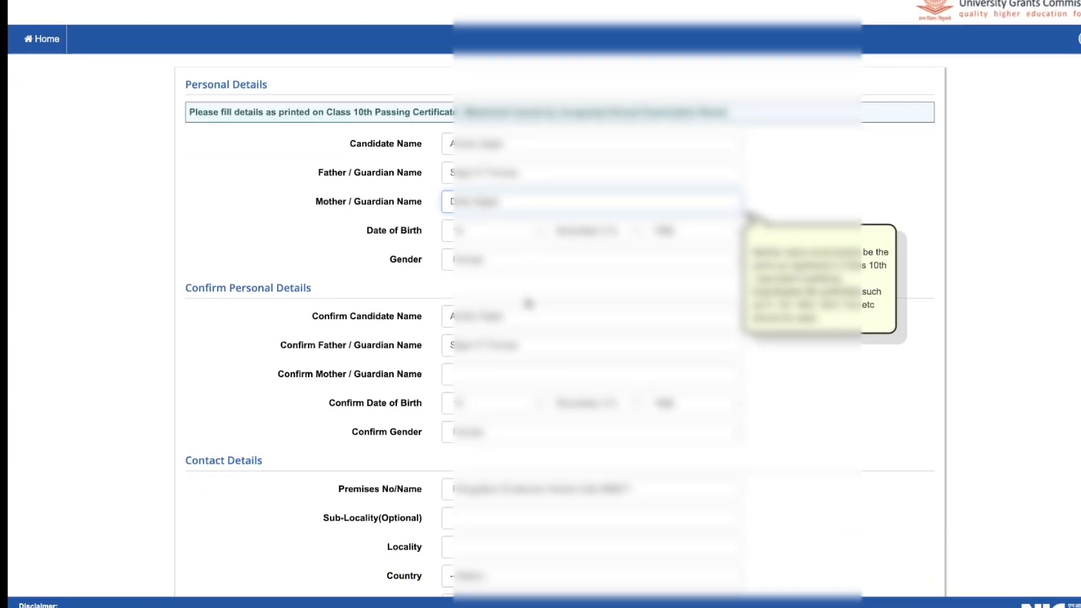
pyautogui.scroll(-1, 529, 304)
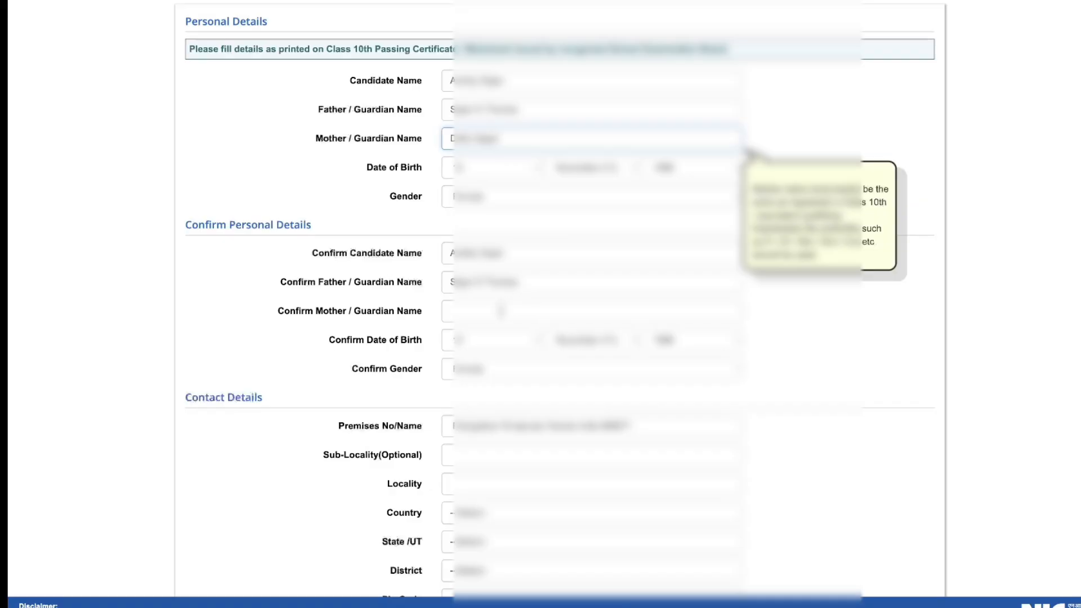
pyautogui.click(501, 311)
pyautogui.write('De')
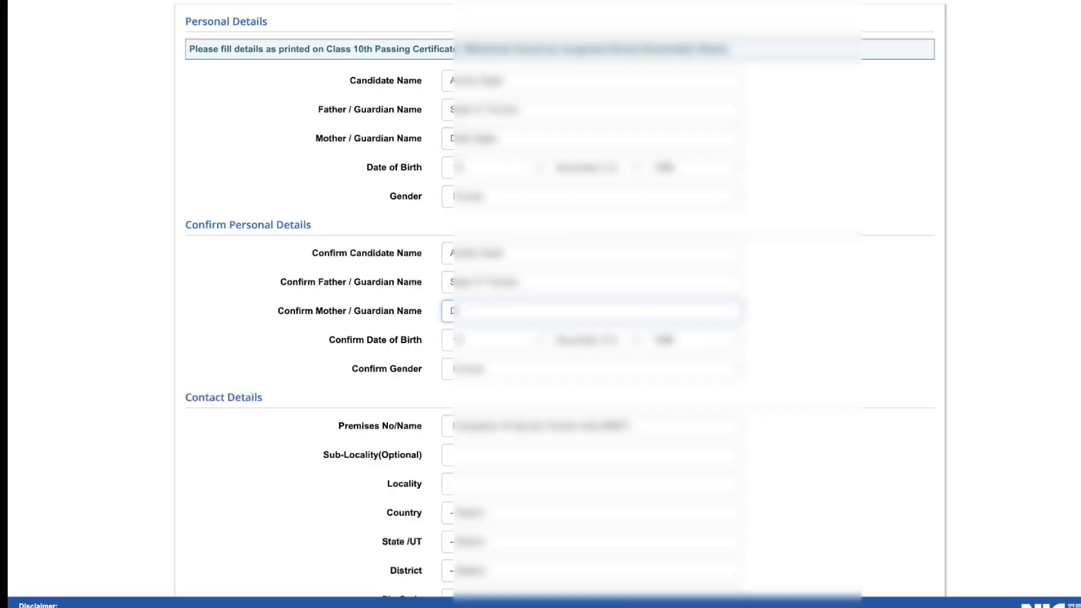
pyautogui.write('......')
# Step: Add the house name to the Premises No/Name field of the contact address
pyautogui.scroll(-2, 463, 347)
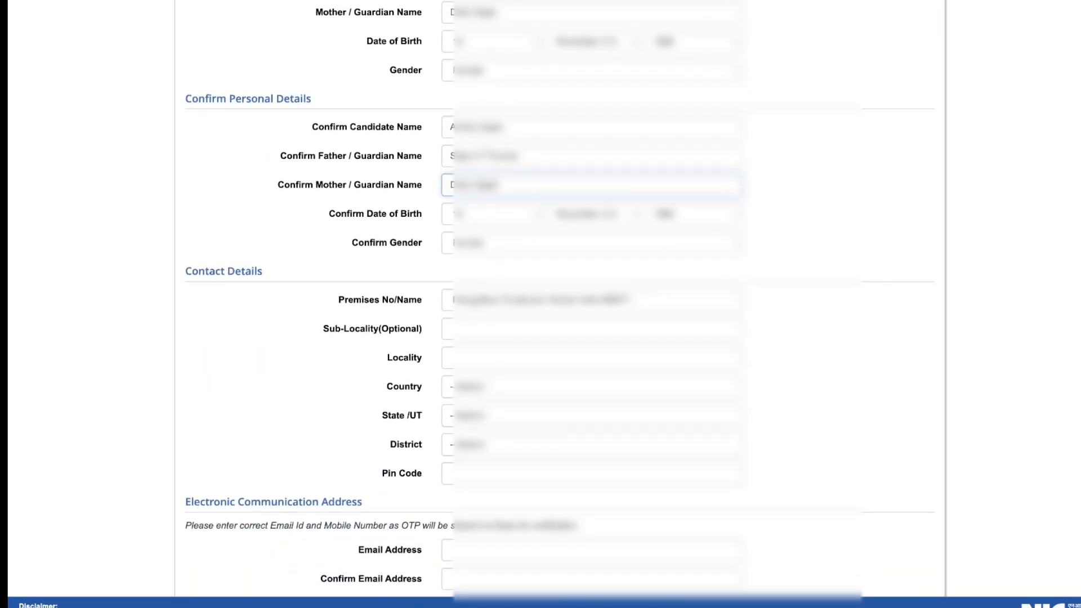
pyautogui.scroll(-1, 463, 347)
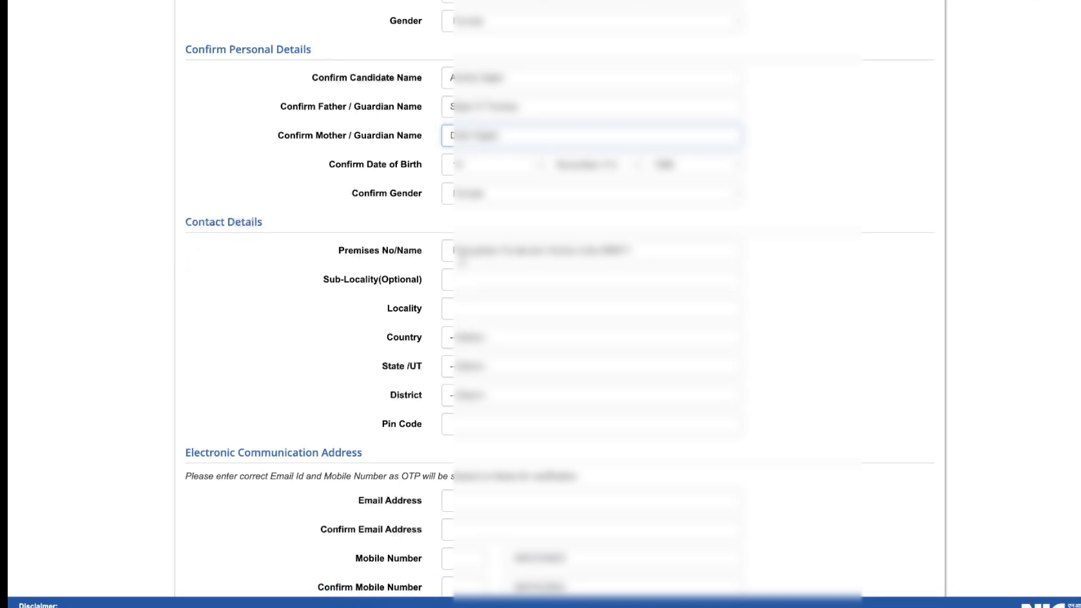
pyautogui.click(453, 249)
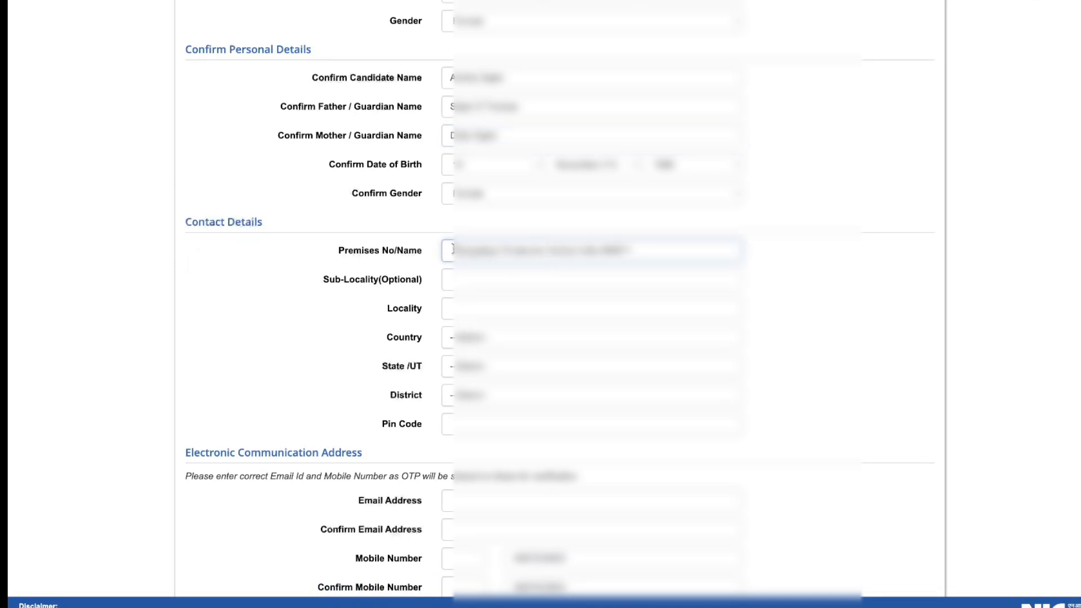
pyautogui.write('House')
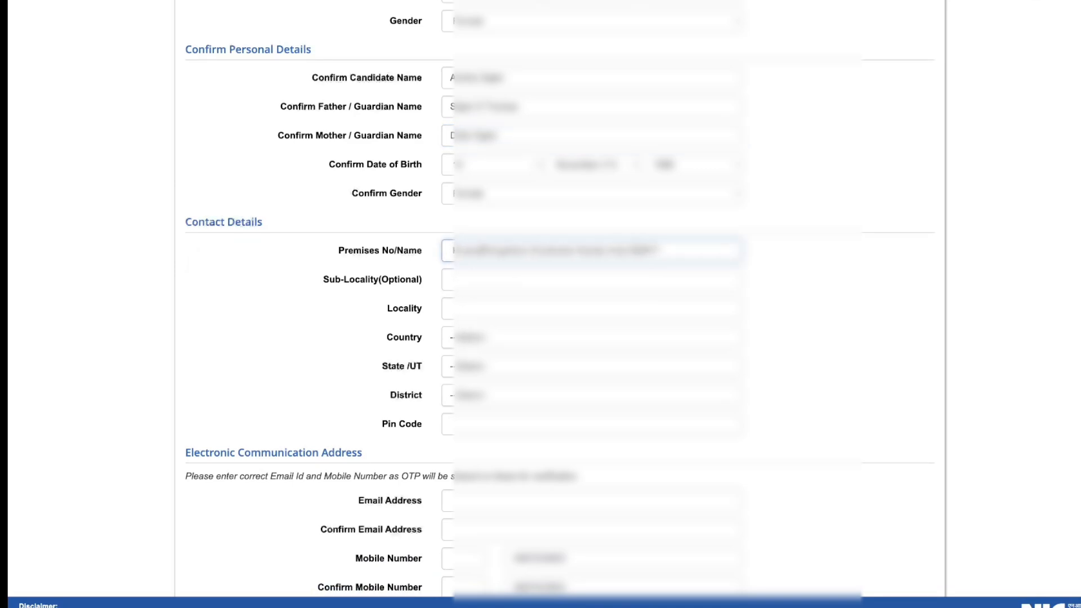
pyautogui.write('name')
pyautogui.press('BackSpace')
pyautogui.press('BackSpace')
pyautogui.write('H House')
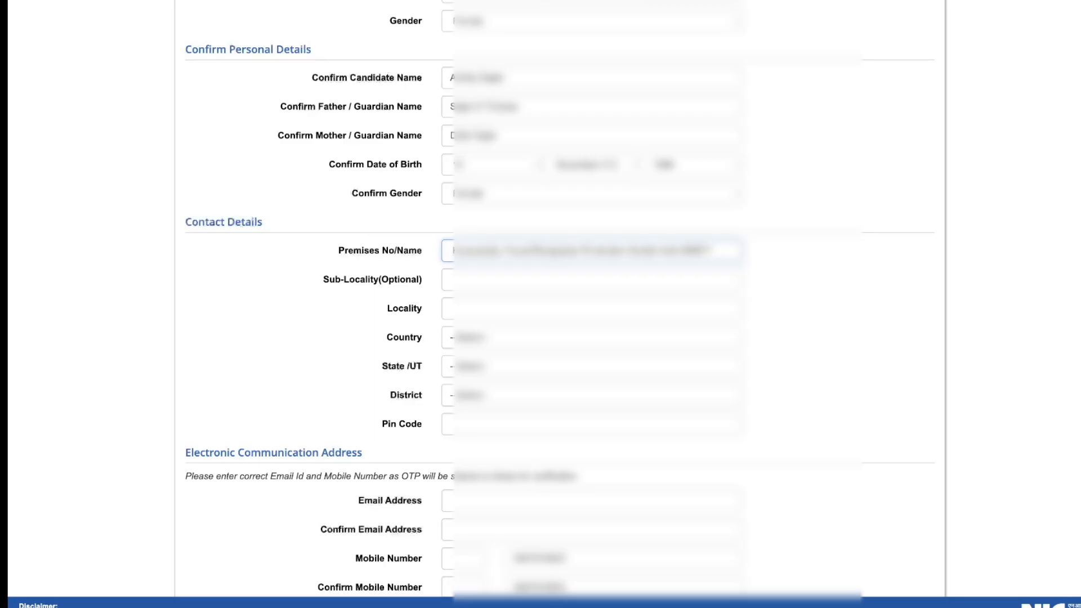
# Step: Fill in the Sub-Locality and Locality fields of the contact address
pyautogui.click(536, 278)
pyautogui.write('Pa...')
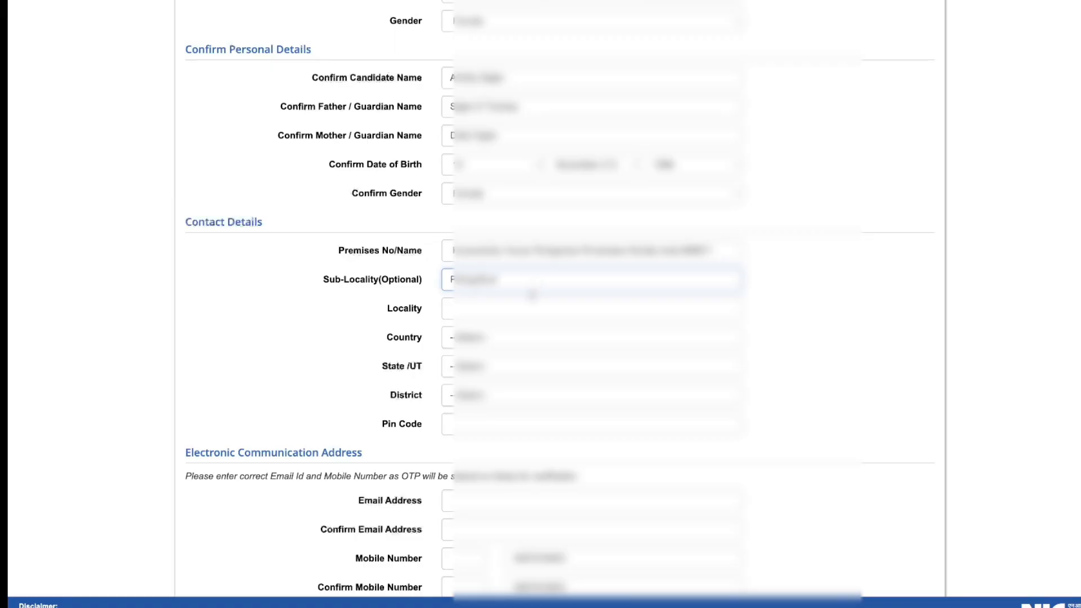
pyautogui.click(512, 309)
pyautogui.write('Pa...')
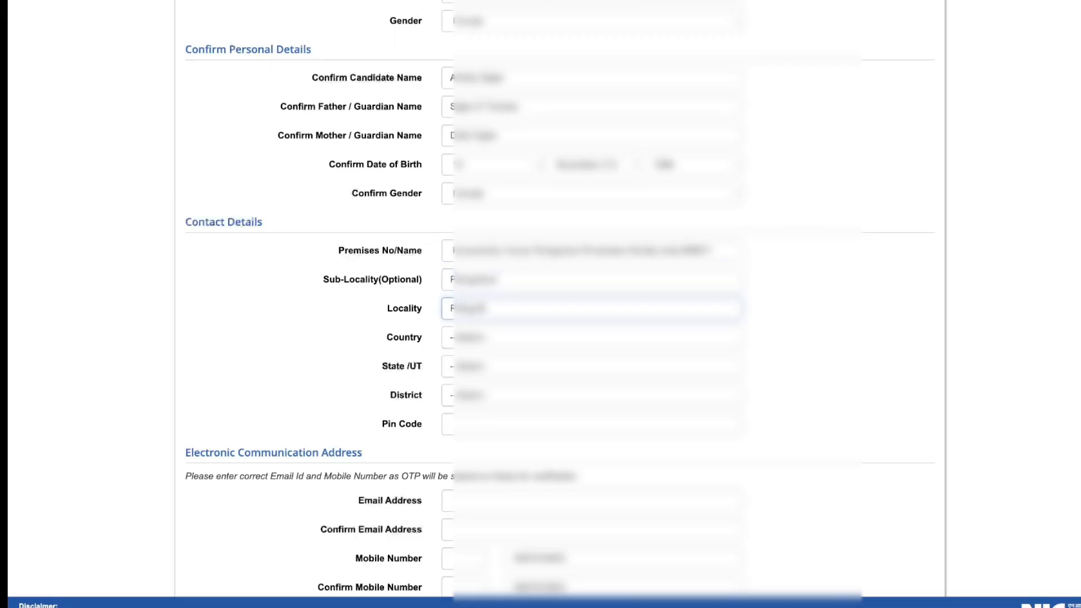
pyautogui.write('...')
# Step: Set the contact address country to India and the State/UT to Kerala
pyautogui.click(509, 345)
pyautogui.click(501, 397)
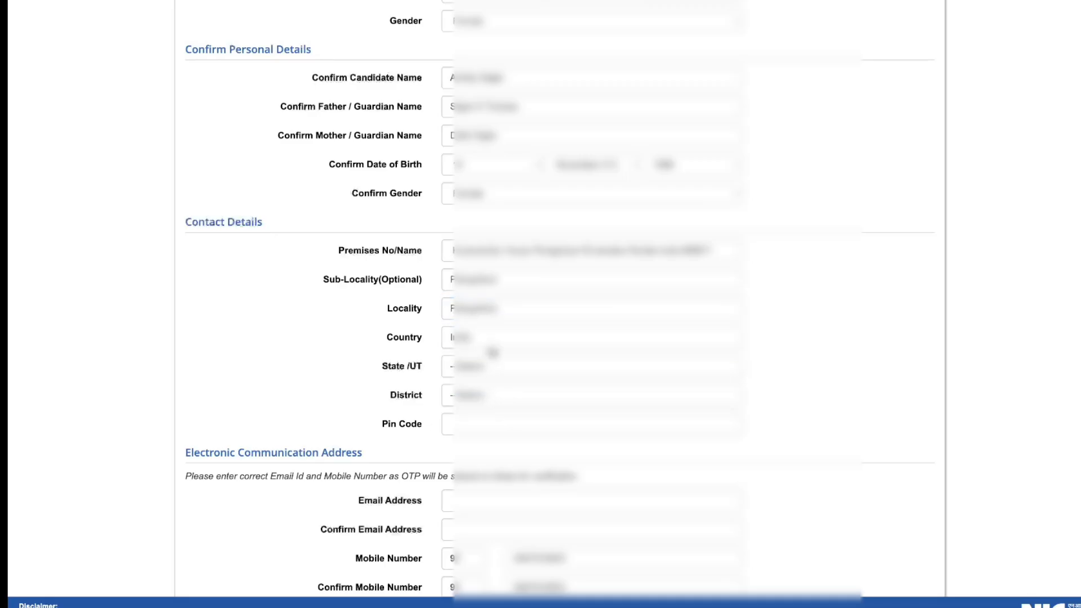
pyautogui.click(495, 363)
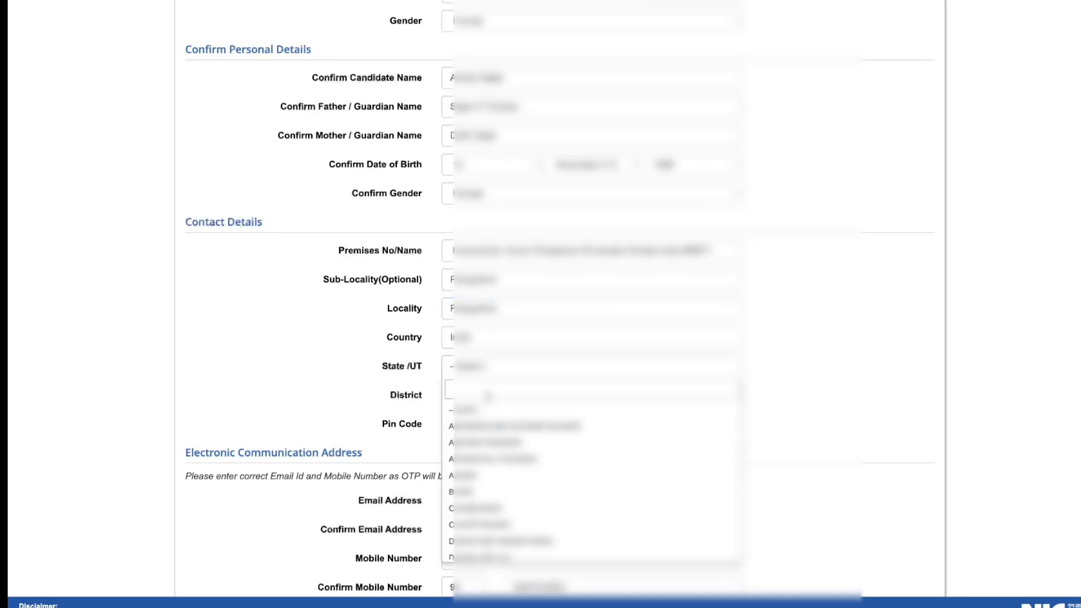
pyautogui.write('Kera')
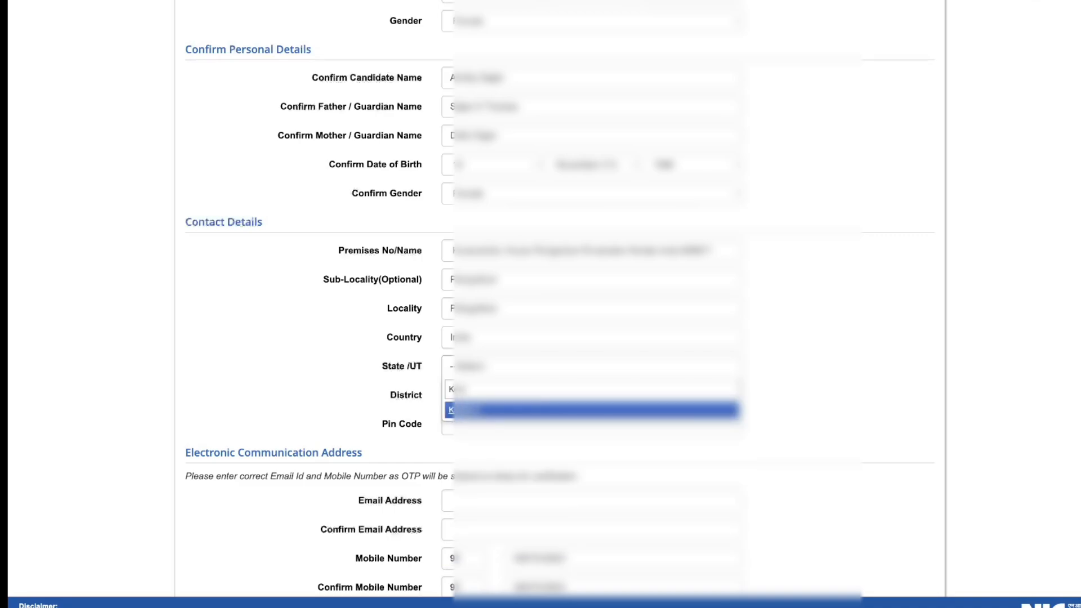
pyautogui.write('la')
pyautogui.press('Return')
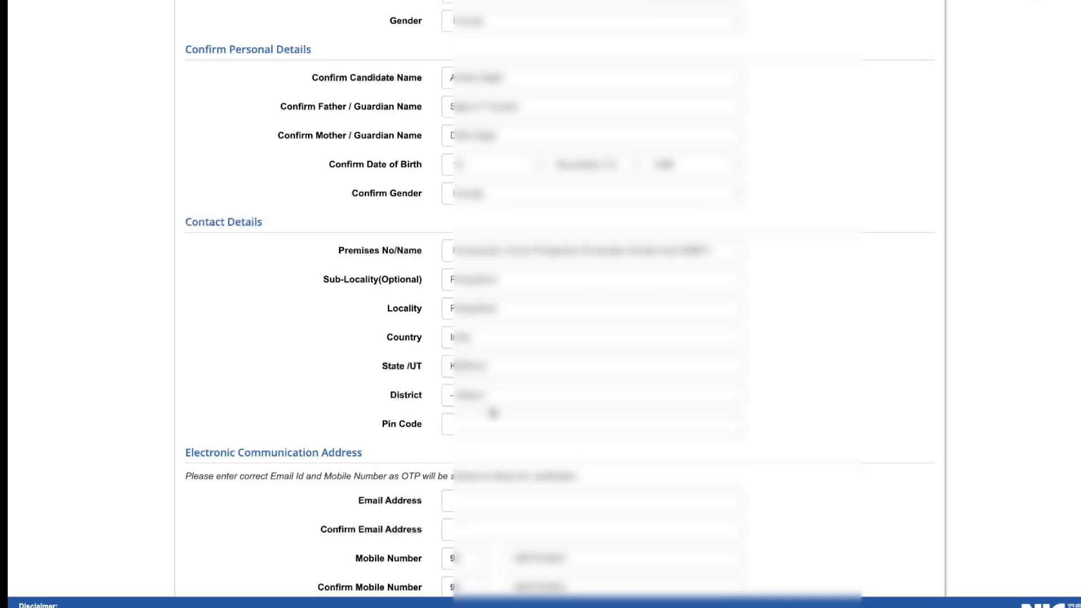
# Step: Choose the district starting with 'E' and enter the pin code
pyautogui.scroll(-1, 487, 397)
pyautogui.scroll(-2, 488, 397)
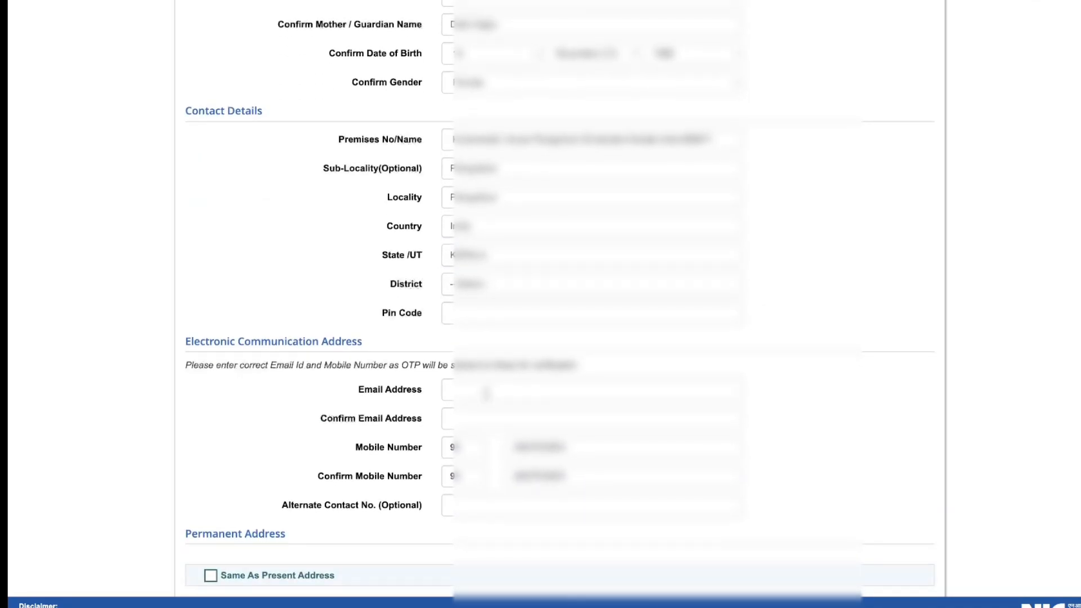
pyautogui.scroll(-1, 487, 397)
pyautogui.click(501, 262)
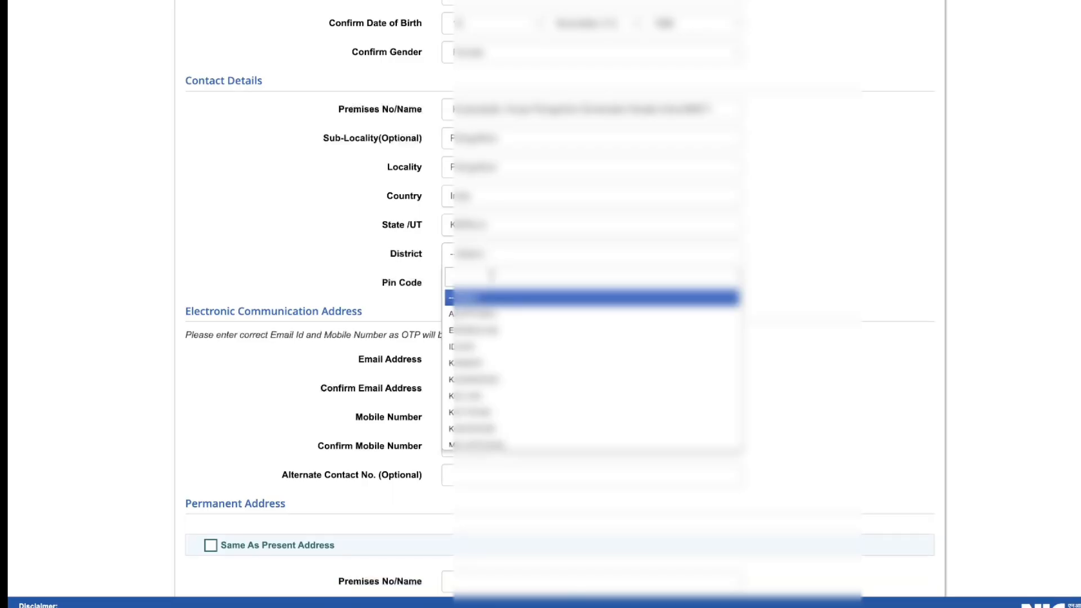
pyautogui.write('E')
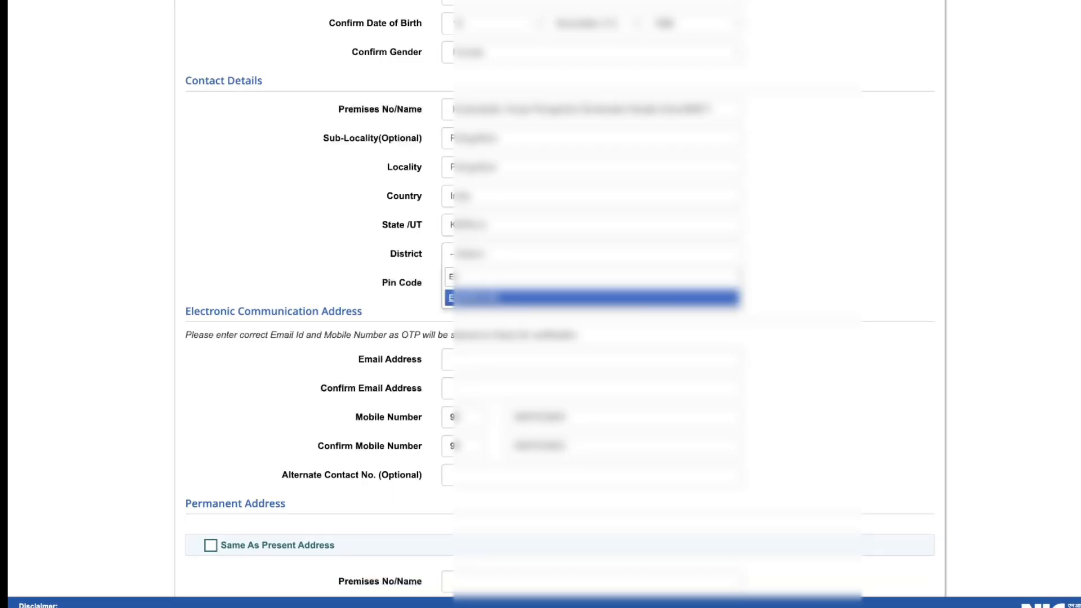
pyautogui.click(476, 297)
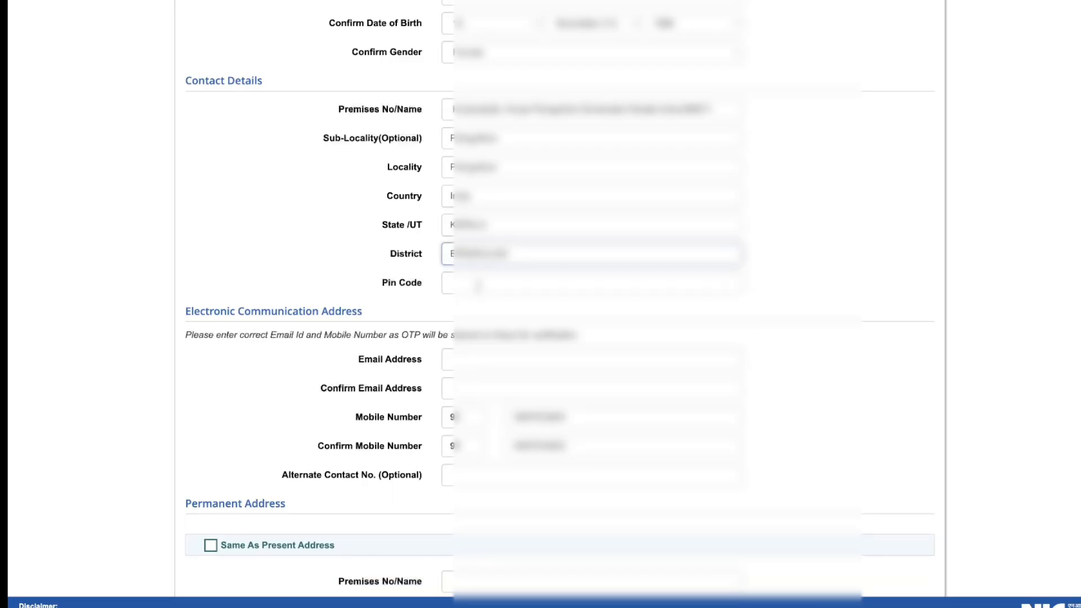
pyautogui.click(478, 285)
pyautogui.write('60')
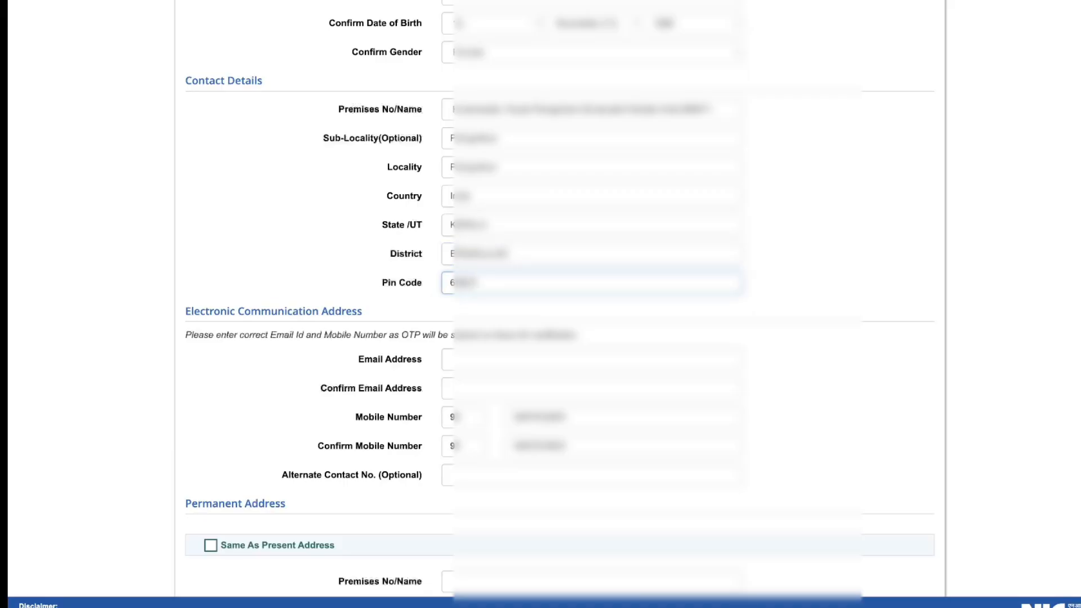
pyautogui.scroll(1, 700, 251)
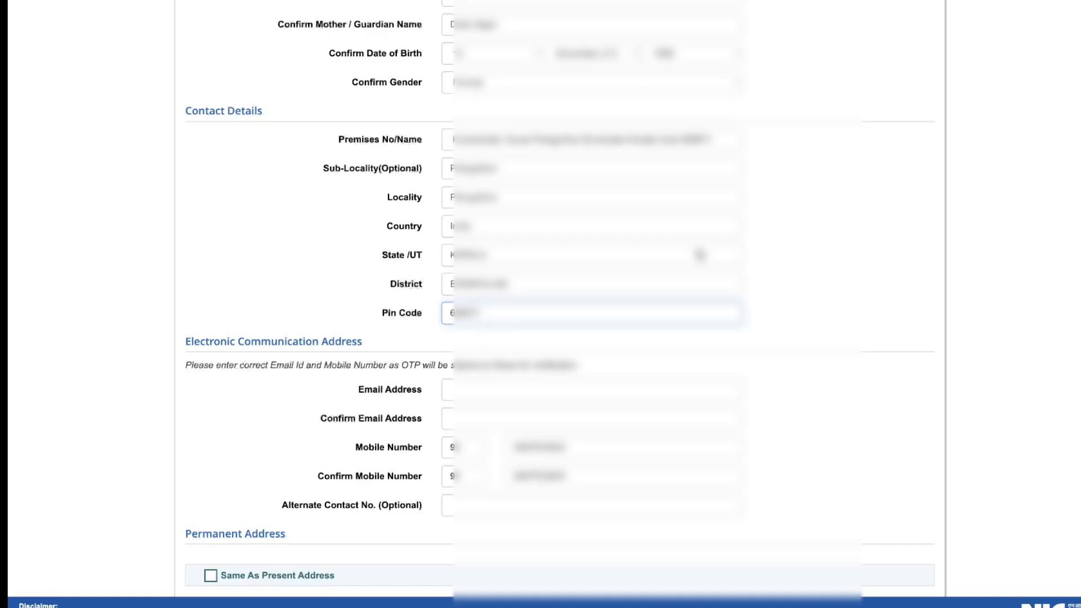
# Step: Enter the candidate's e-mail address and repeat it in Confirm Email Address
pyautogui.scroll(-3, 731, 302)
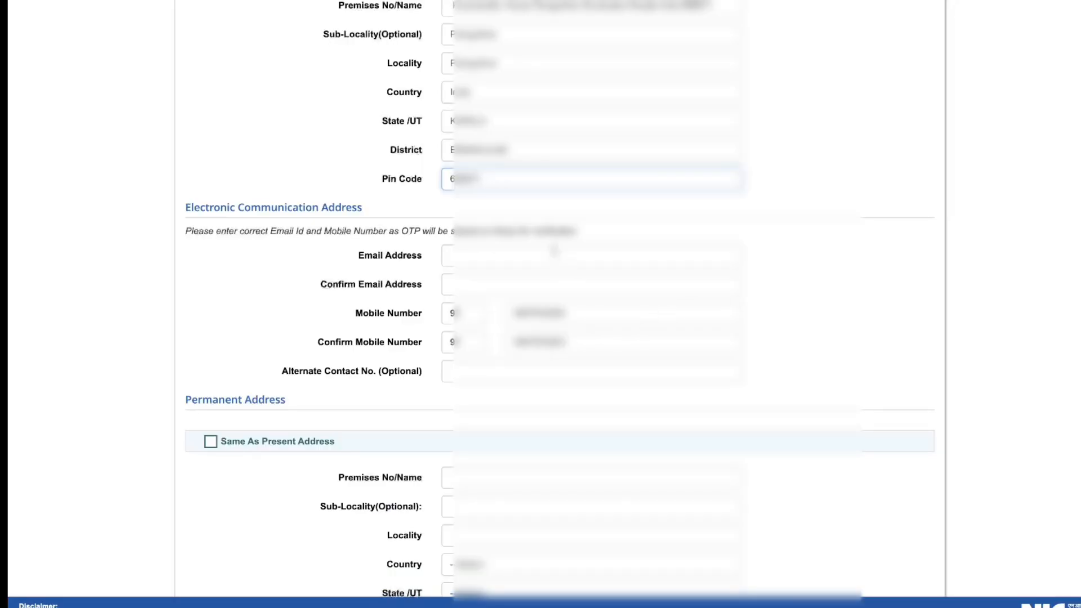
pyautogui.click(543, 260)
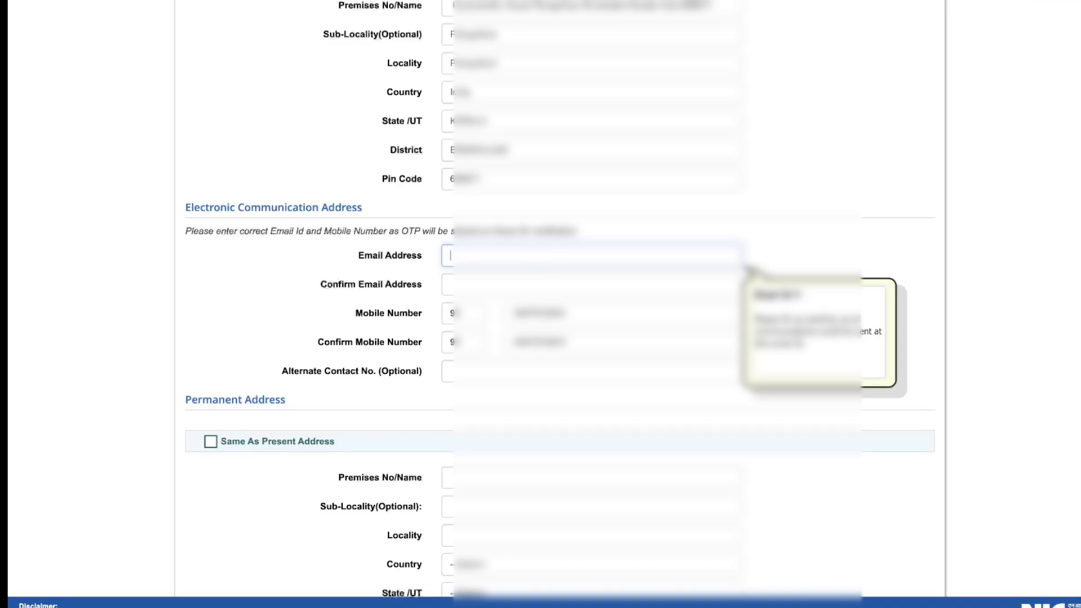
pyautogui.write('a......')
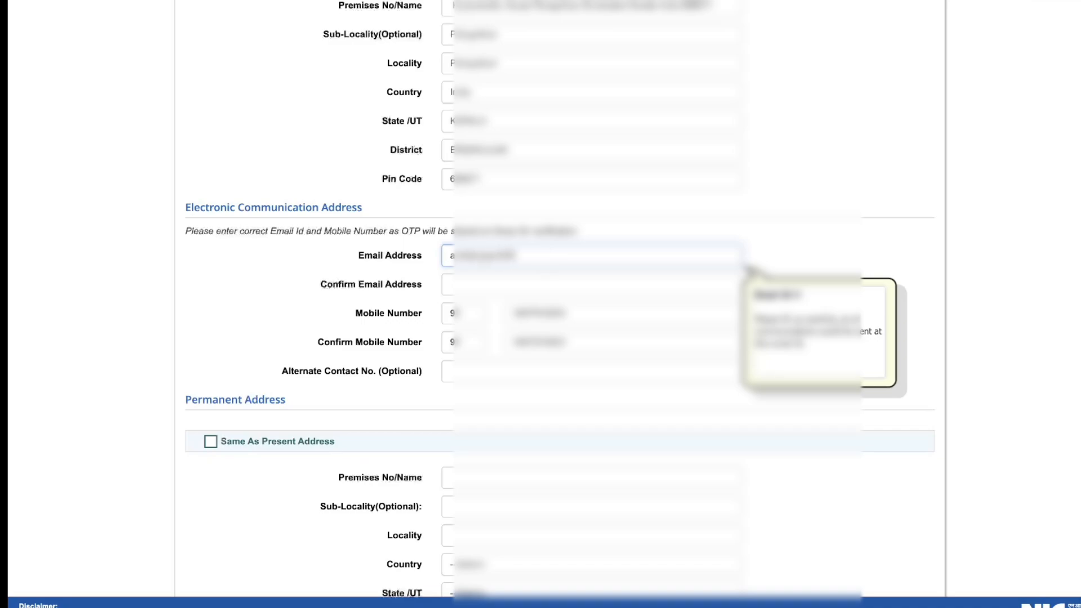
pyautogui.write('gmai.com')
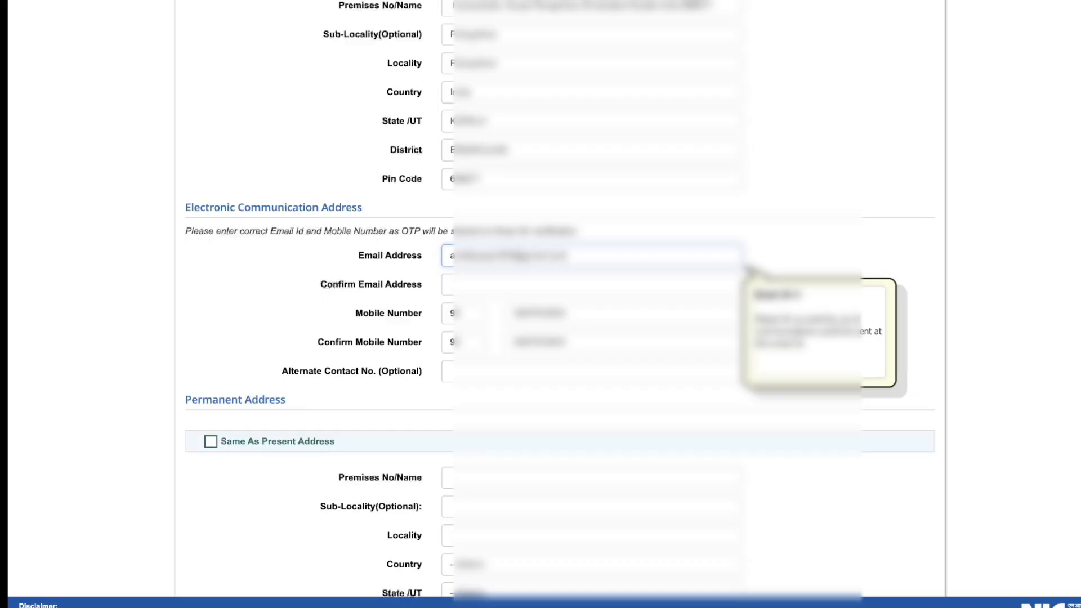
pyautogui.press('Tab')
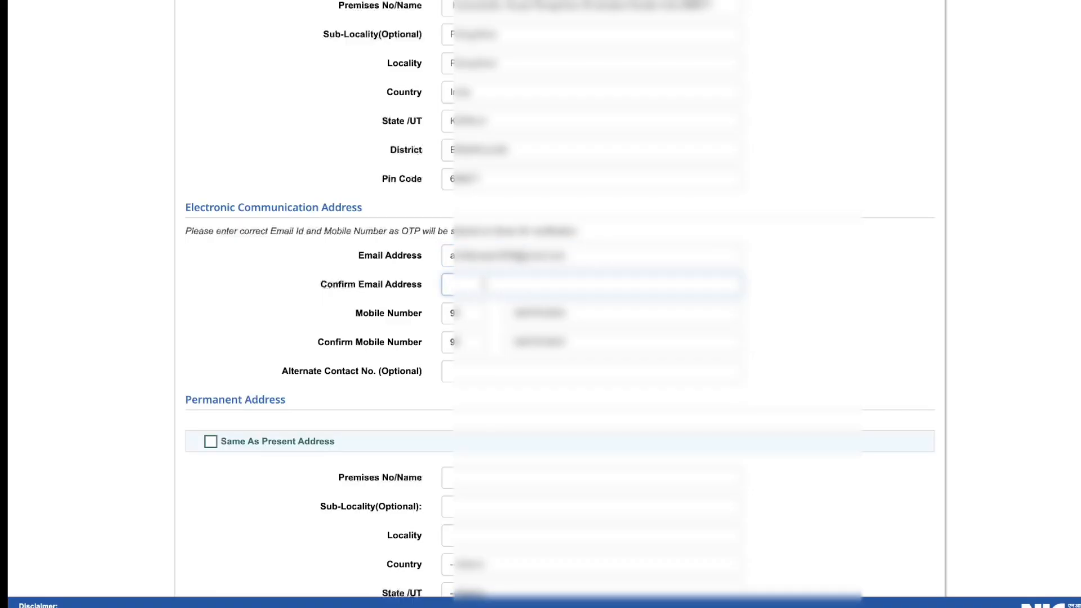
pyautogui.write('a????????')
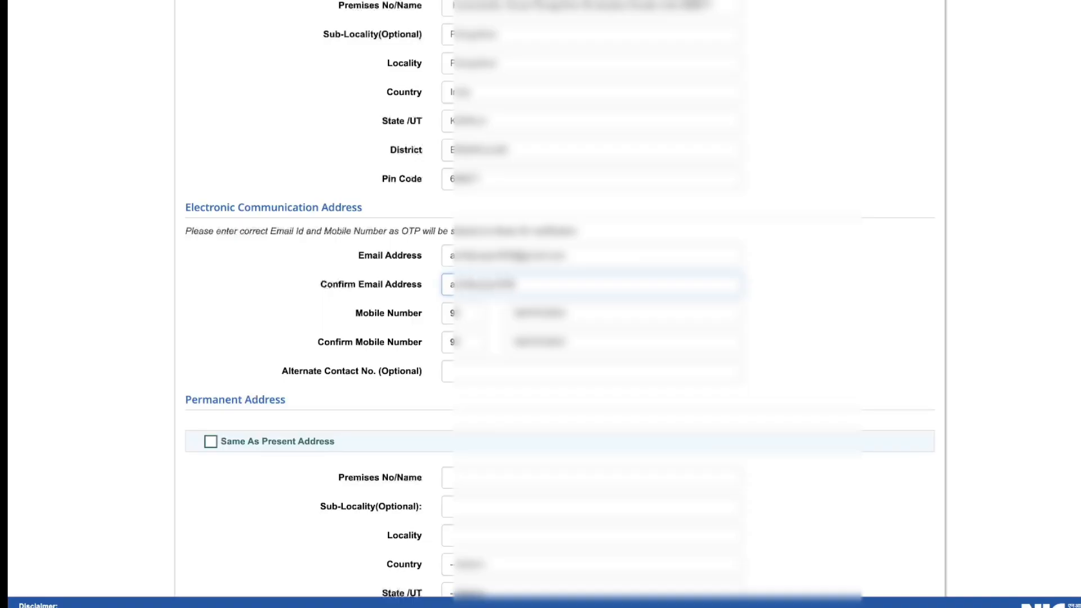
pyautogui.write('?????????')
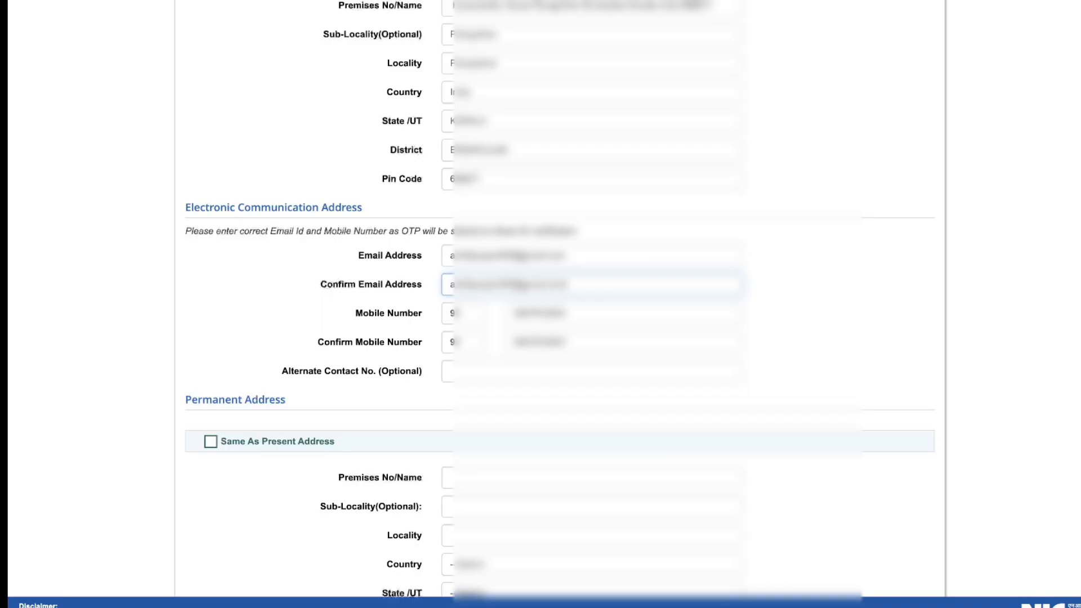
# Step: Move to the optional Alternate Contact No. field and review the contact section
pyautogui.scroll(-2, 610, 304)
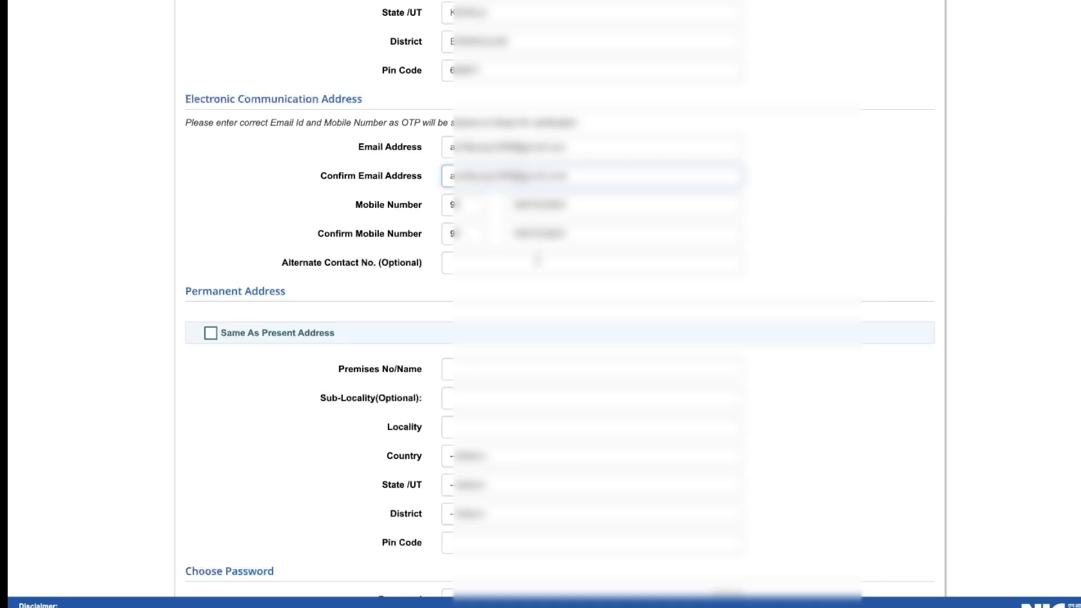
pyautogui.scroll(-2, 538, 260)
pyautogui.click(478, 144)
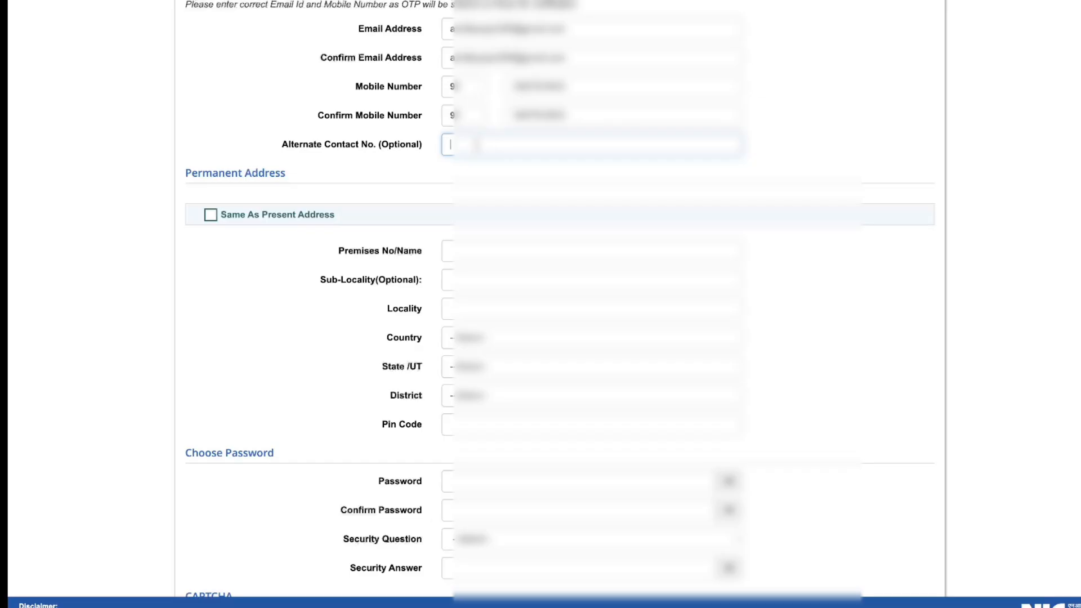
pyautogui.scroll(1, 560, 299)
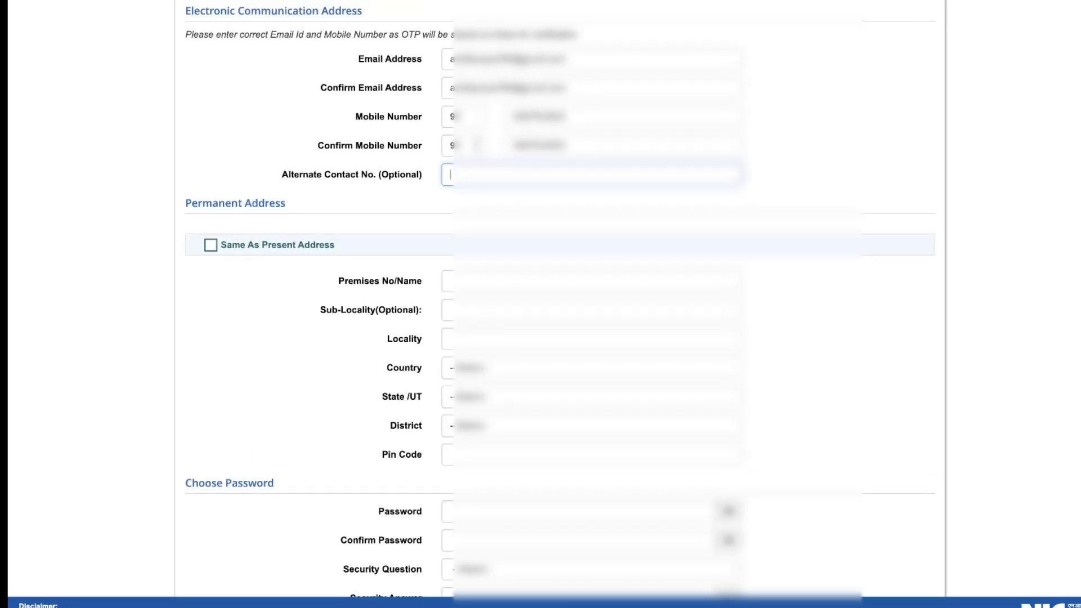
pyautogui.scroll(15, 491, 192)
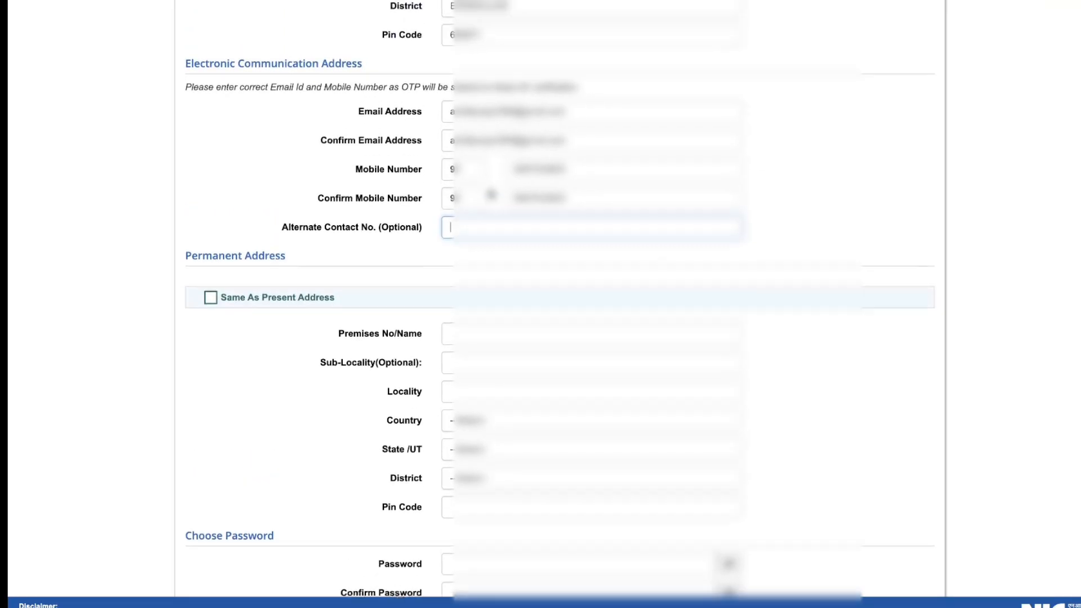
pyautogui.scroll(-15, 491, 193)
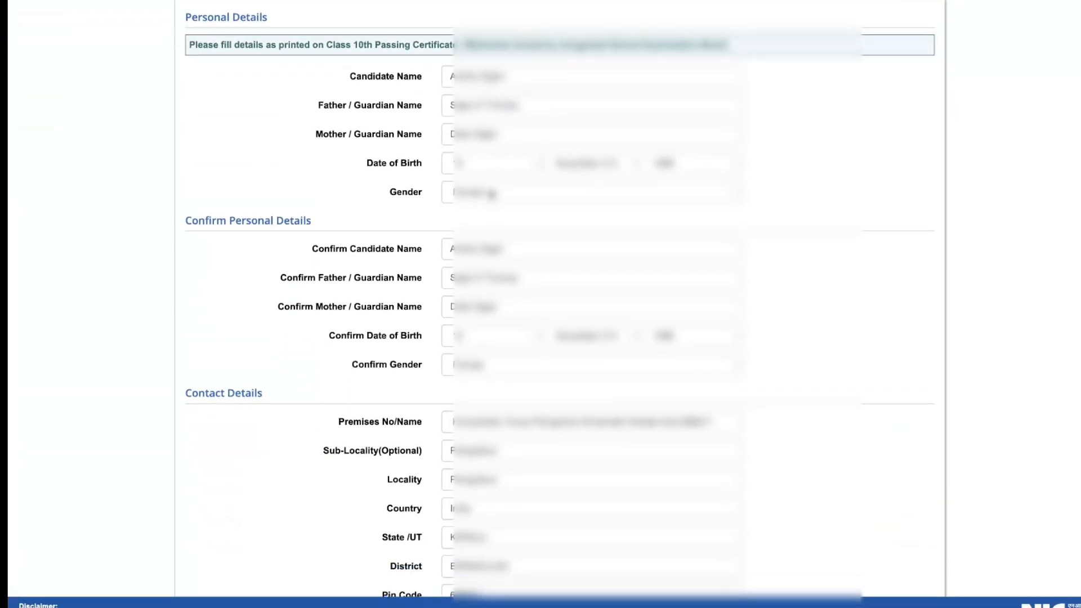
pyautogui.scroll(-5, 491, 194)
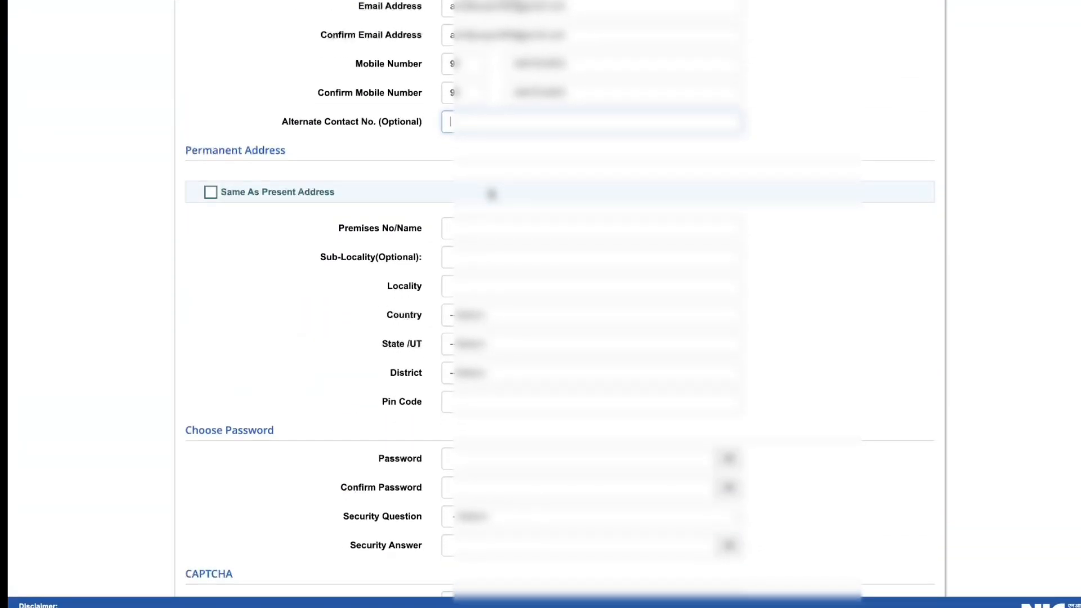
pyautogui.scroll(1, 261, 205)
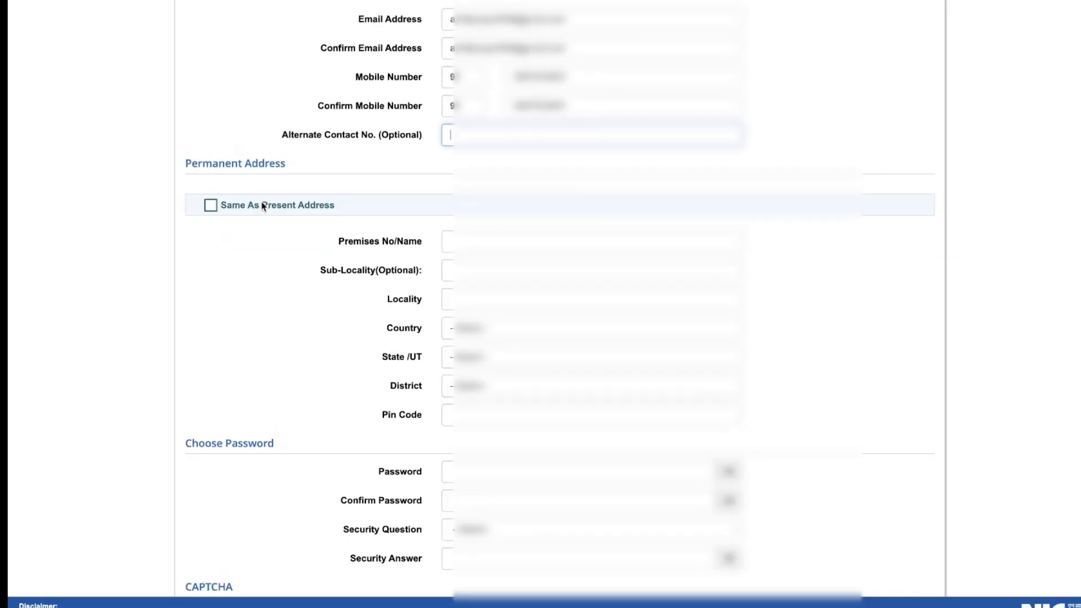
# Step: Tick 'Same As Present Address' so the permanent address copies the present one
pyautogui.click(211, 208)
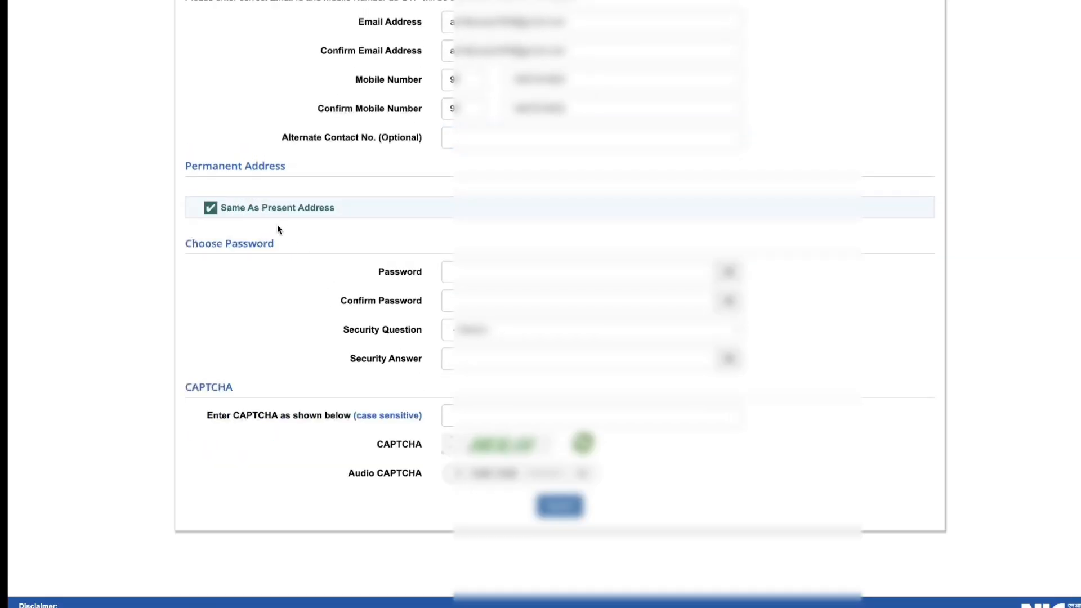
pyautogui.click(211, 208)
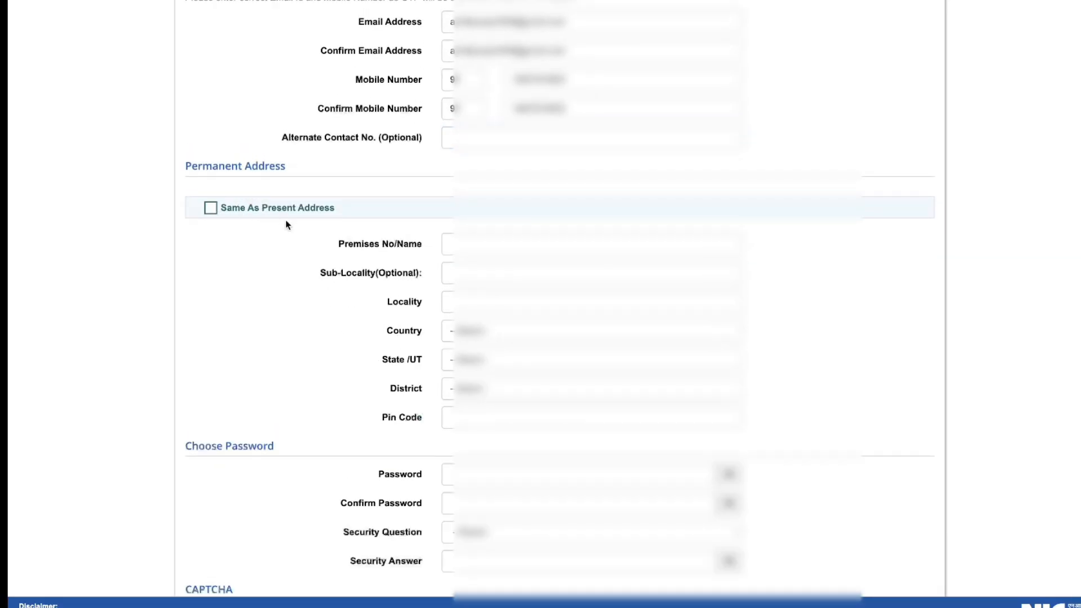
pyautogui.click(490, 244)
pyautogui.click(516, 332)
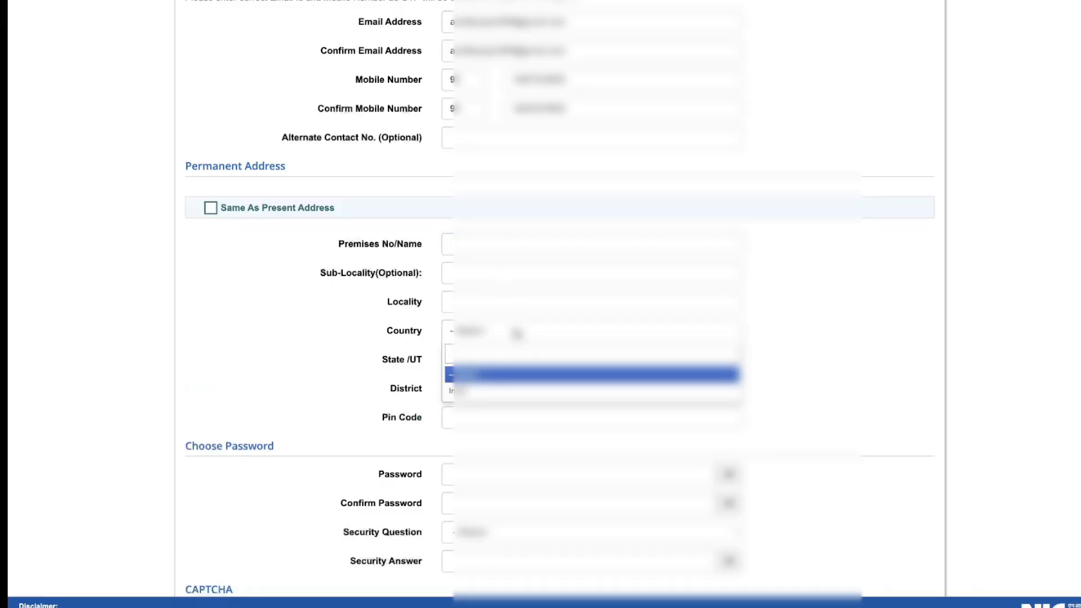
pyautogui.click(329, 286)
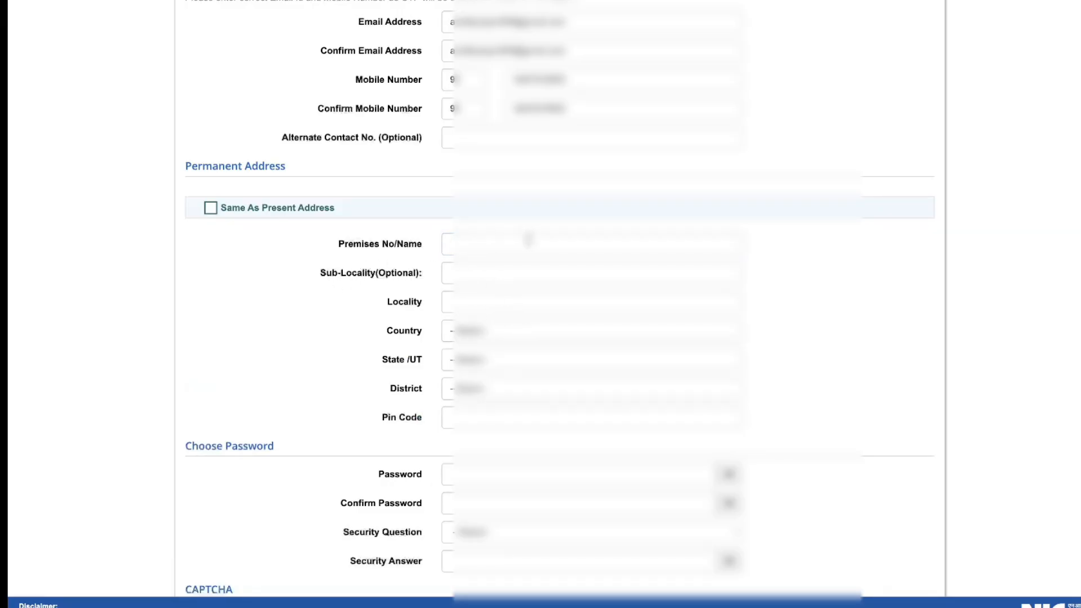
pyautogui.click(528, 241)
pyautogui.scroll(-1, 551, 387)
pyautogui.scroll(1, 349, 156)
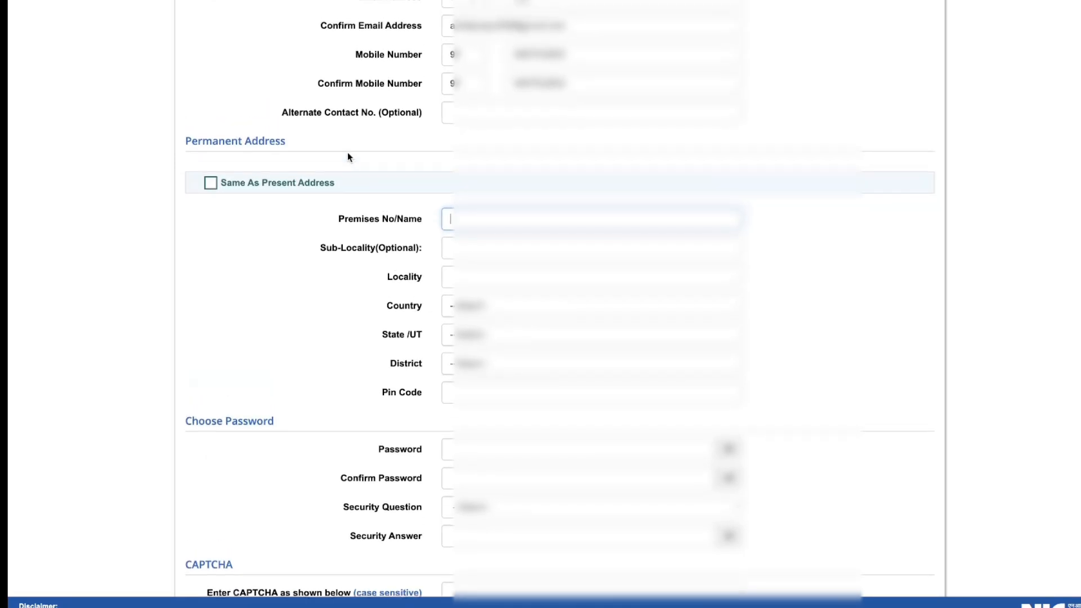
pyautogui.click(210, 184)
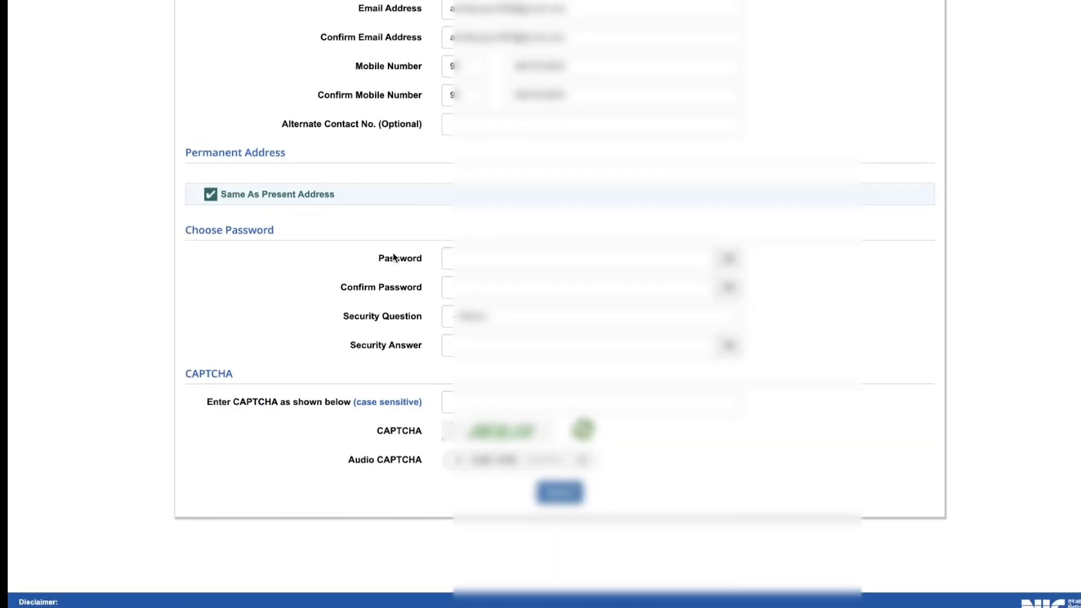
# Step: Enter and confirm the account password, then drop down the Security Question list
pyautogui.click(509, 261)
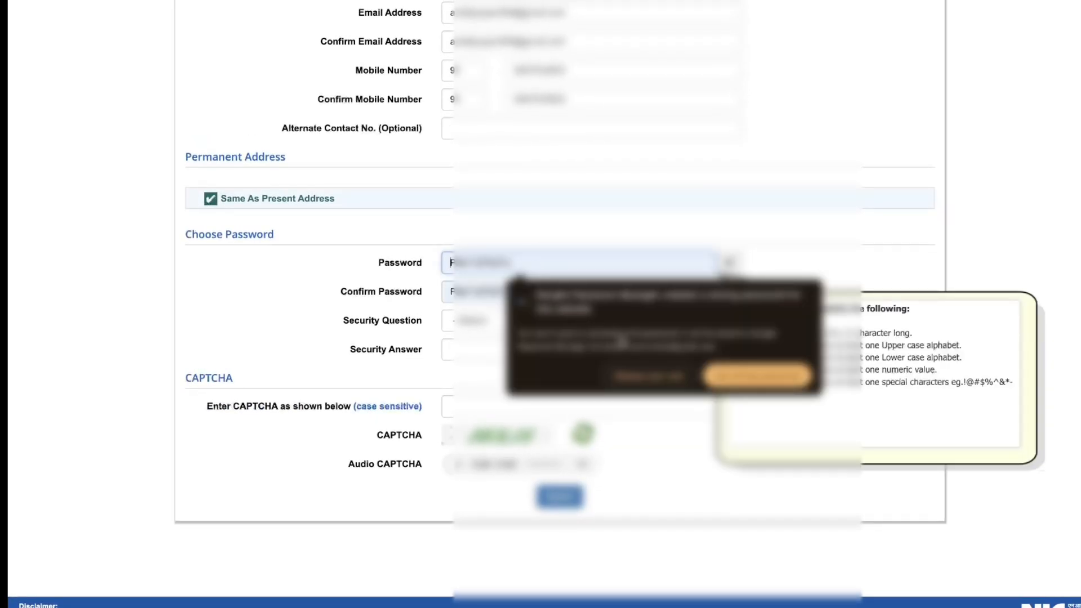
pyautogui.click(649, 376)
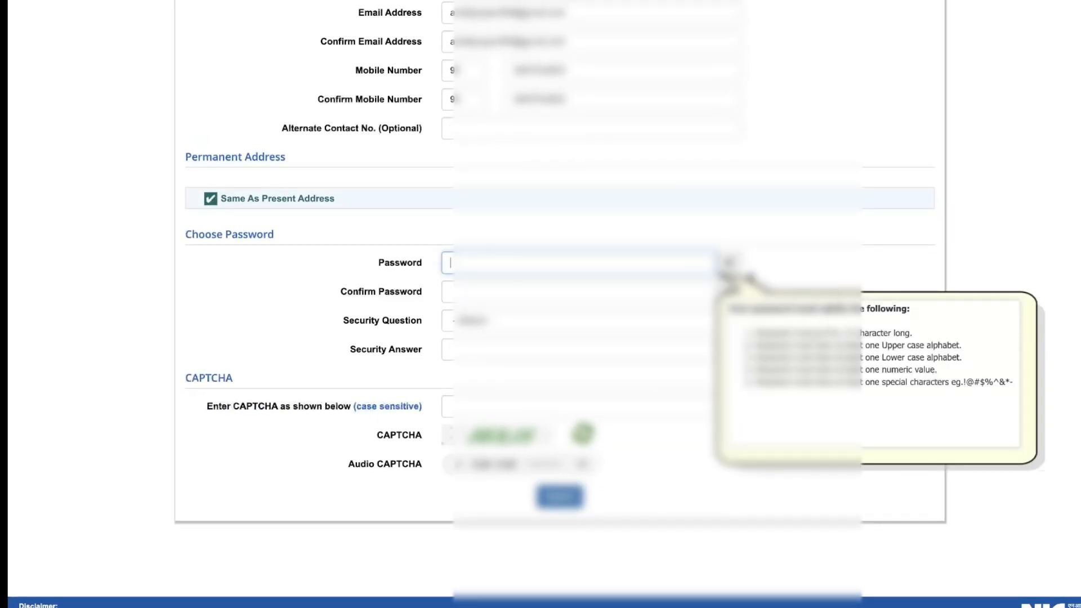
pyautogui.click(851, 261)
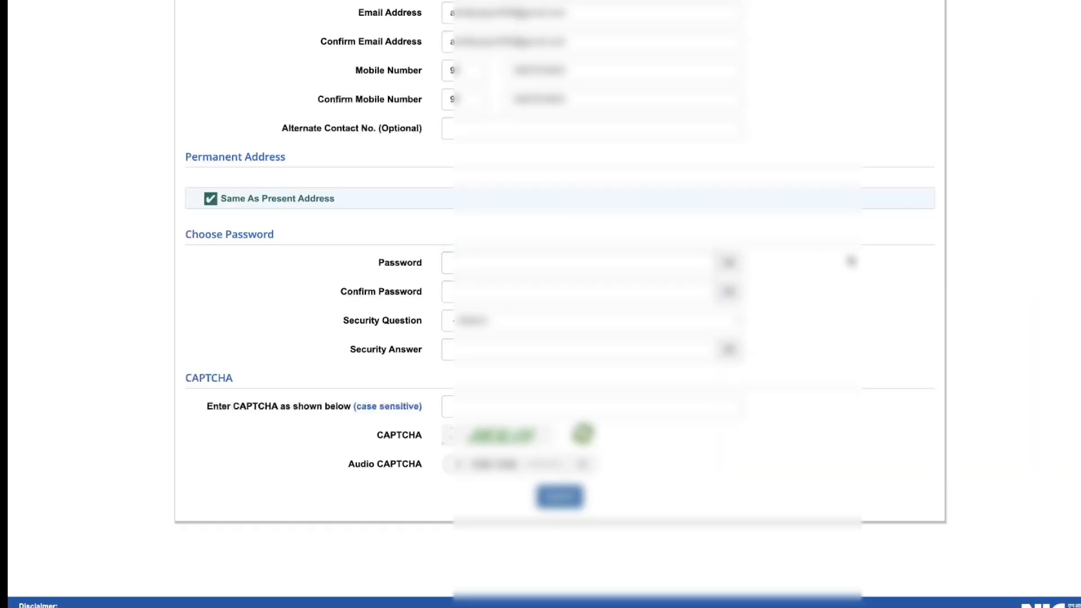
pyautogui.click(672, 262)
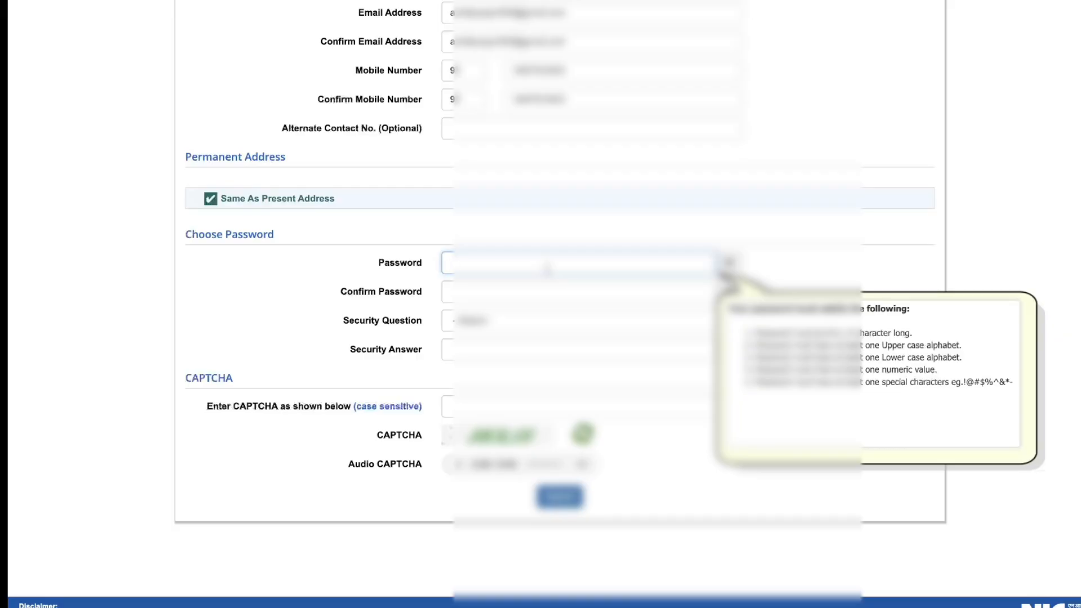
pyautogui.write('•••••')
pyautogui.click(553, 294)
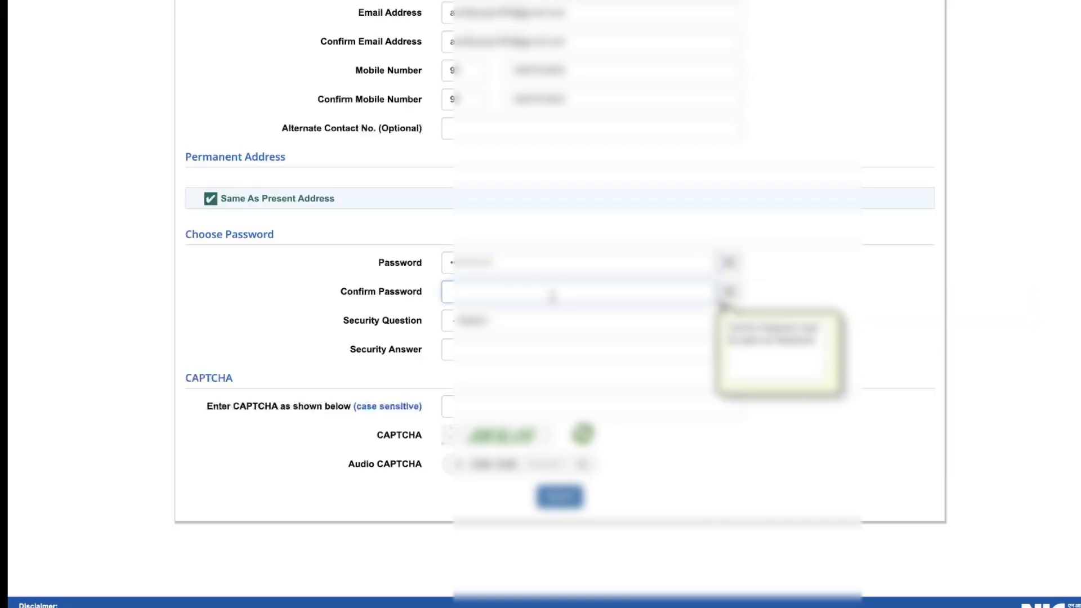
pyautogui.write('•••')
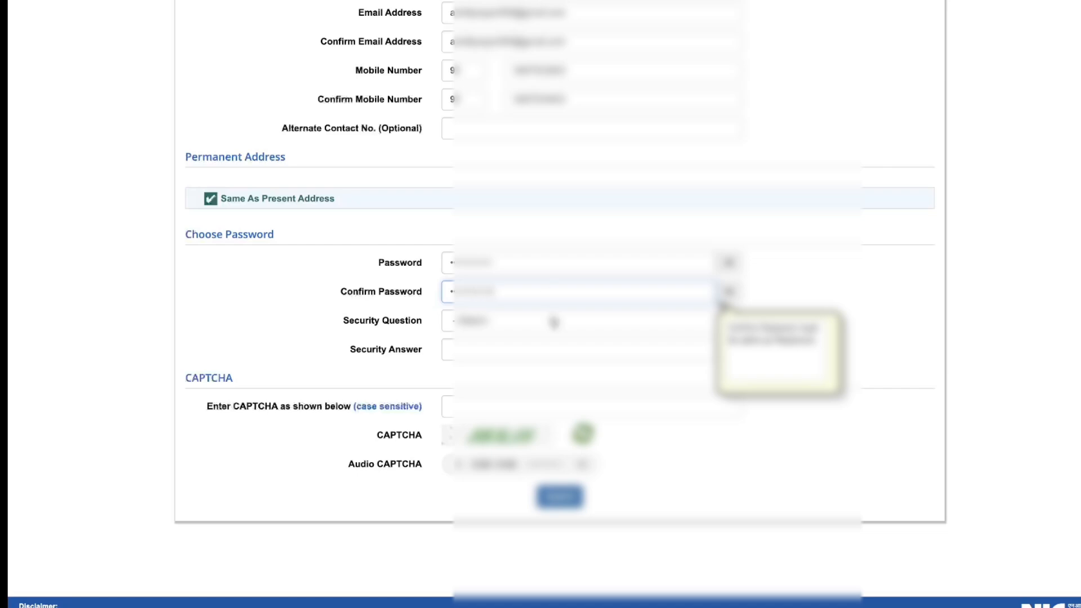
pyautogui.click(553, 322)
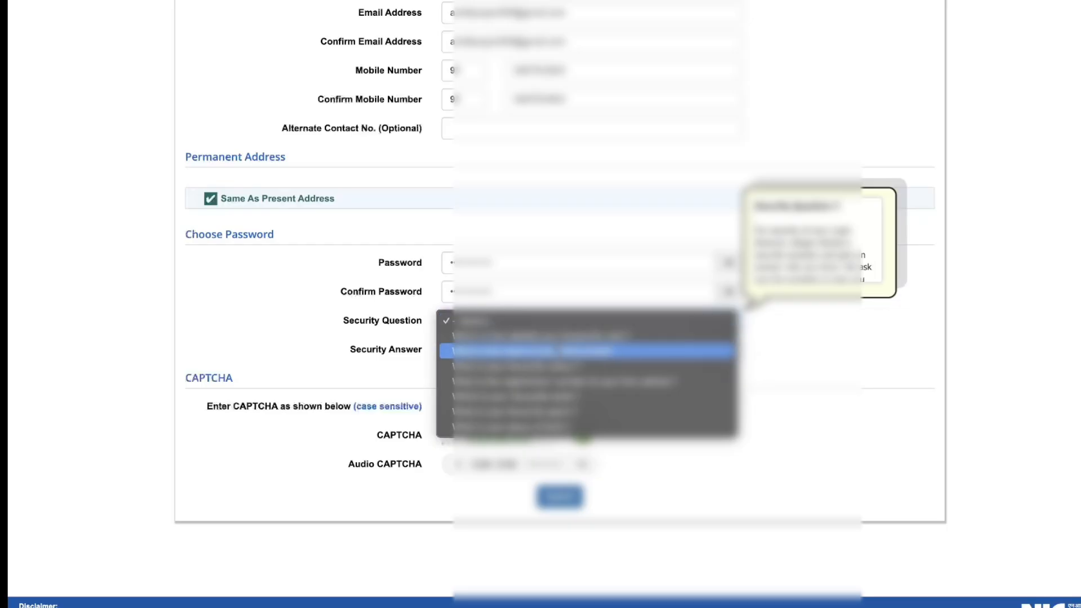
# Step: Choose the third security question and type its security answer
pyautogui.click(558, 352)
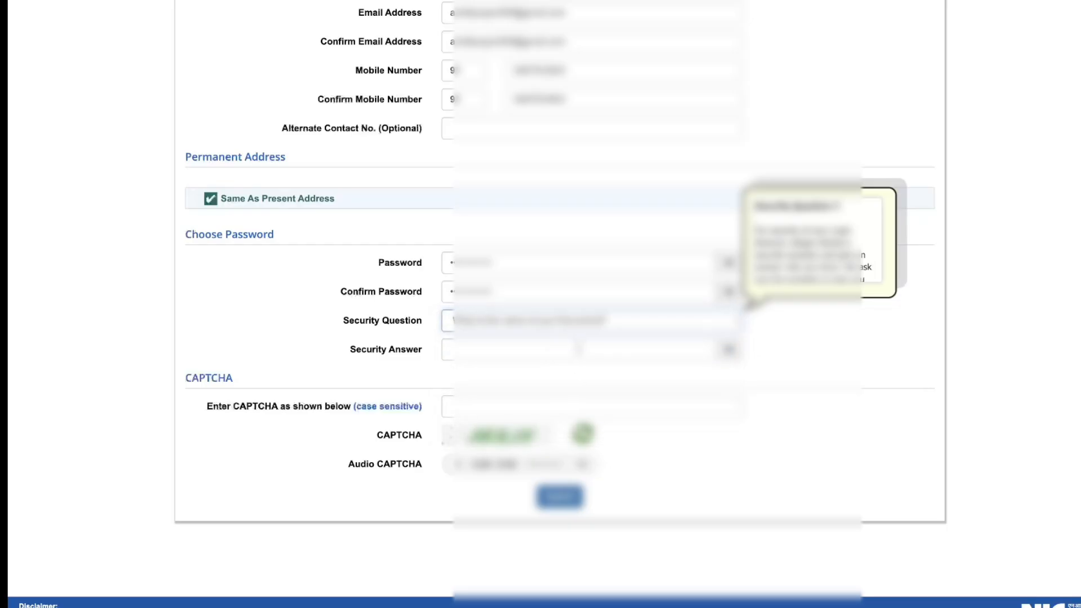
pyautogui.click(585, 352)
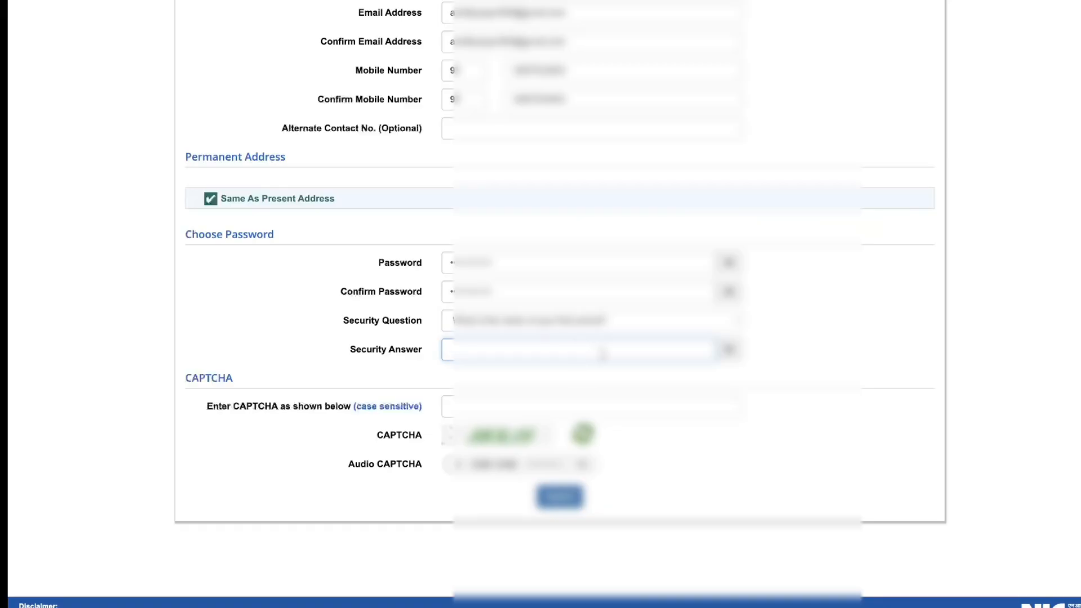
pyautogui.write('•')
pyautogui.click(483, 404)
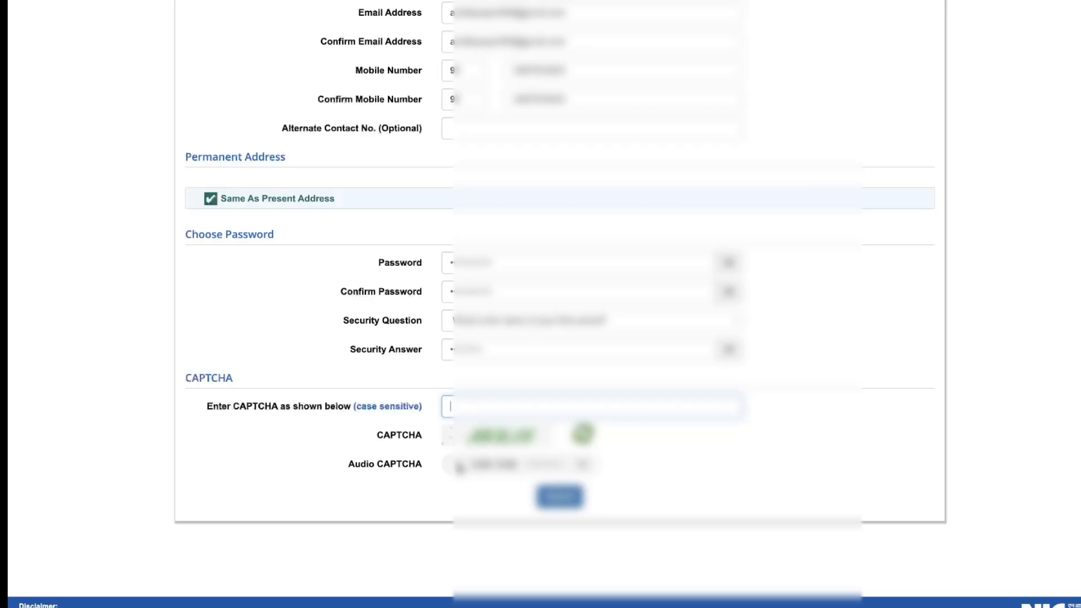
# Step: Play the audio CAPTCHA and type the displayed code into 'Enter CAPTCHA'
pyautogui.click(460, 465)
pyautogui.click(480, 409)
pyautogui.write('885xxx')
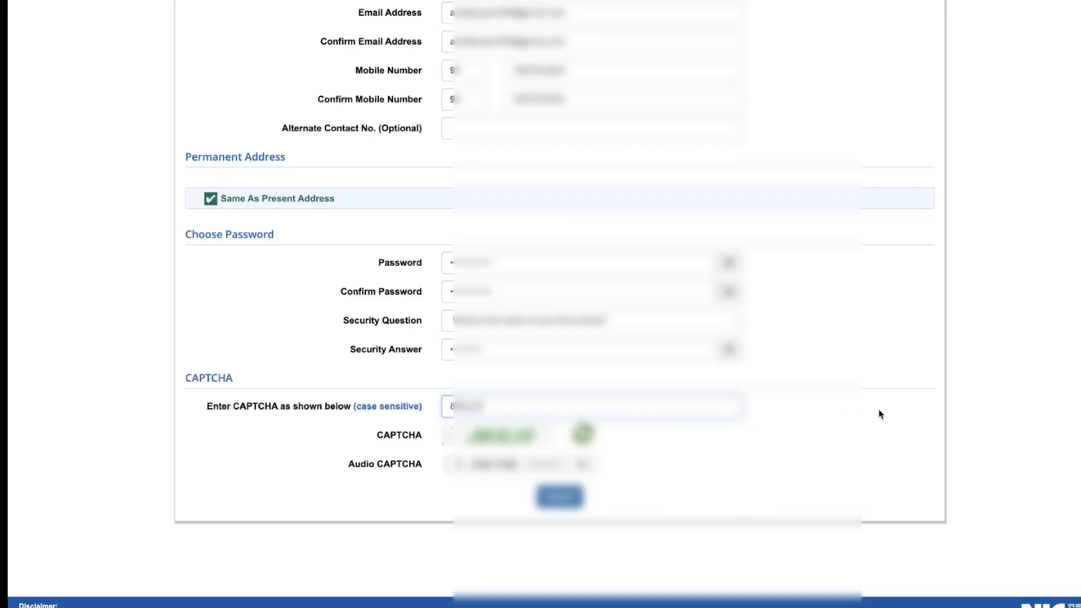
pyautogui.scroll(3, 880, 416)
# Step: Type an extra phone number into Alternate Contact No. (Optional)
pyautogui.scroll(5, 880, 415)
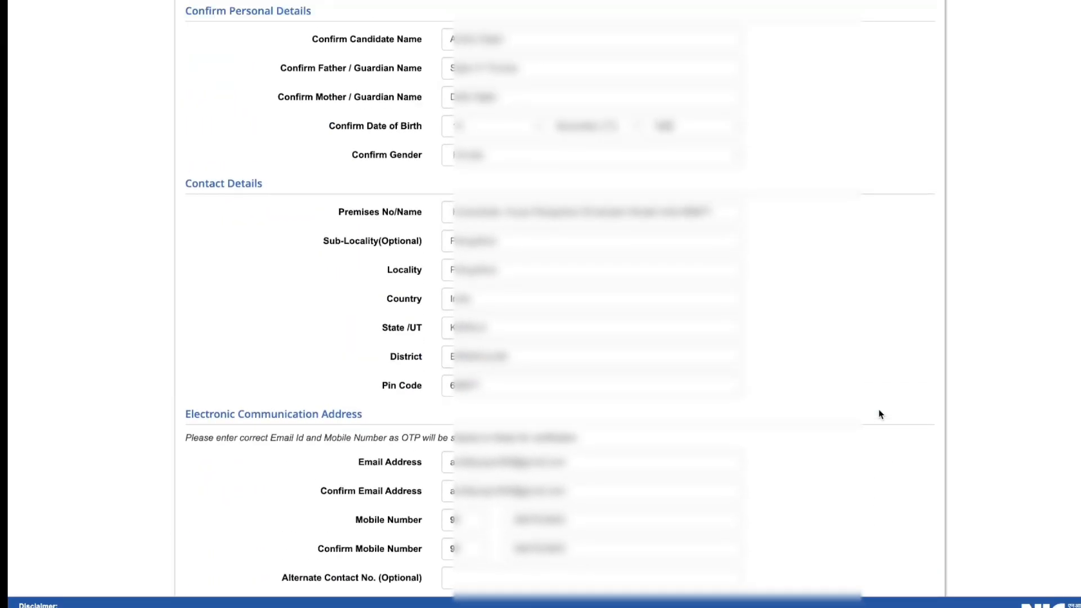
pyautogui.scroll(-2, 881, 415)
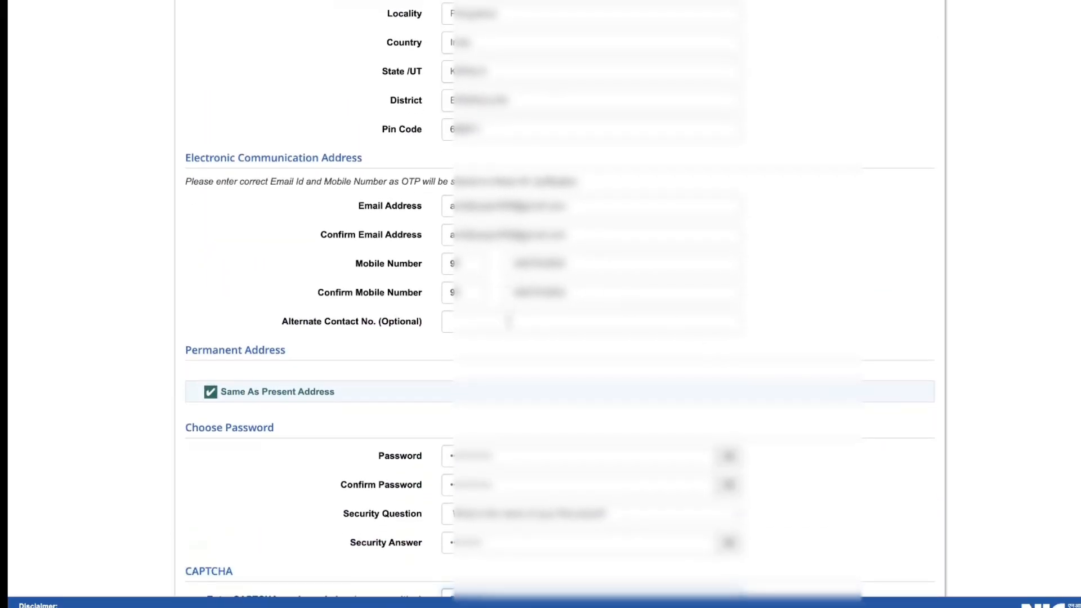
pyautogui.click(534, 320)
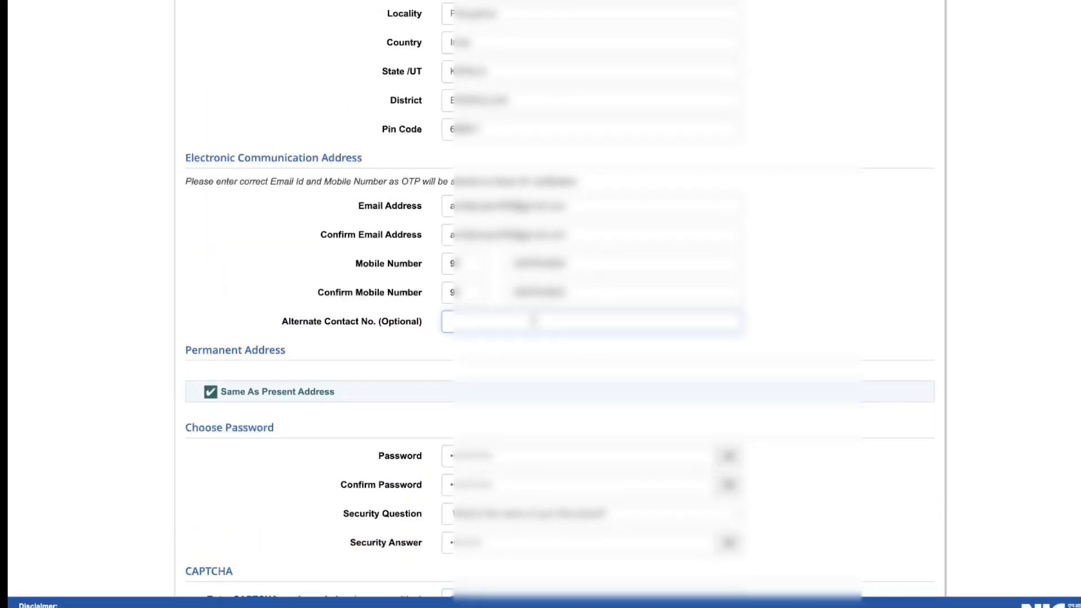
pyautogui.write('9??????')
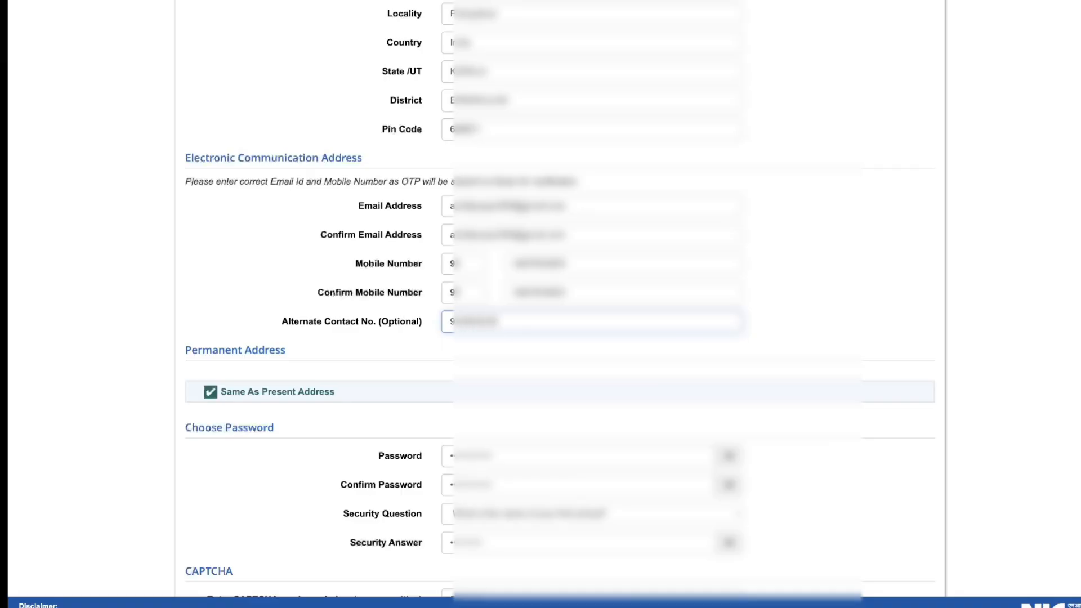
pyautogui.scroll(10, 822, 301)
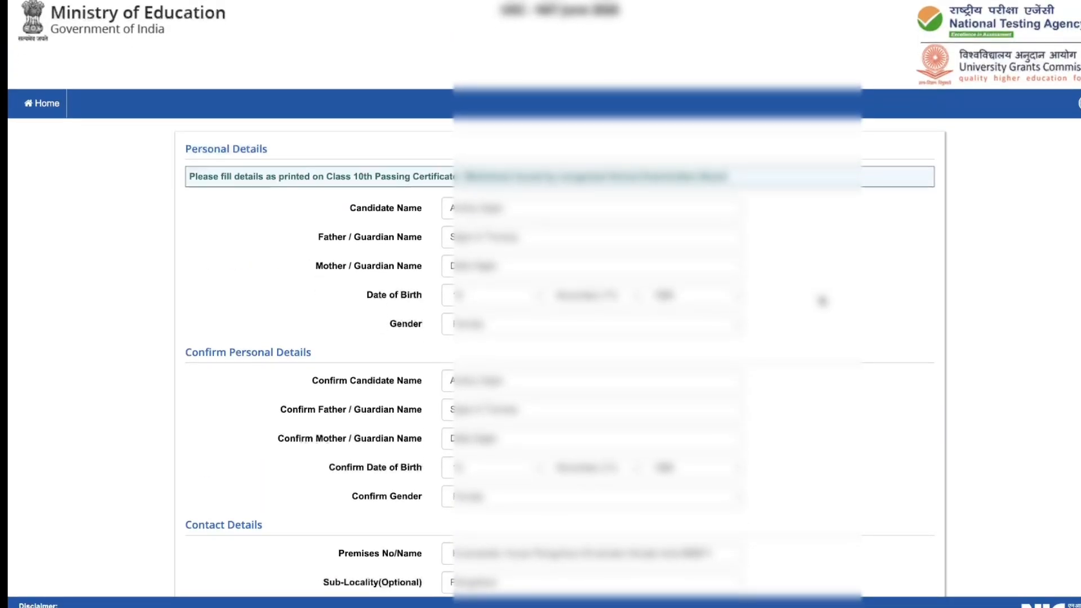
# Step: Scroll through the completed registration form to check it and submit it for review
pyautogui.scroll(-2, 822, 302)
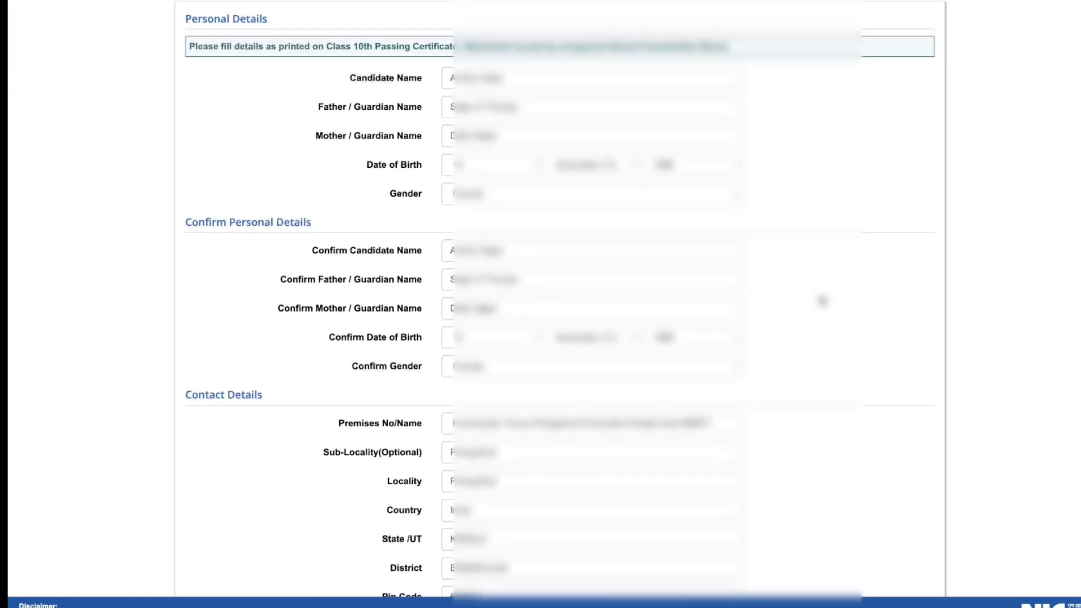
pyautogui.scroll(-1, 786, 113)
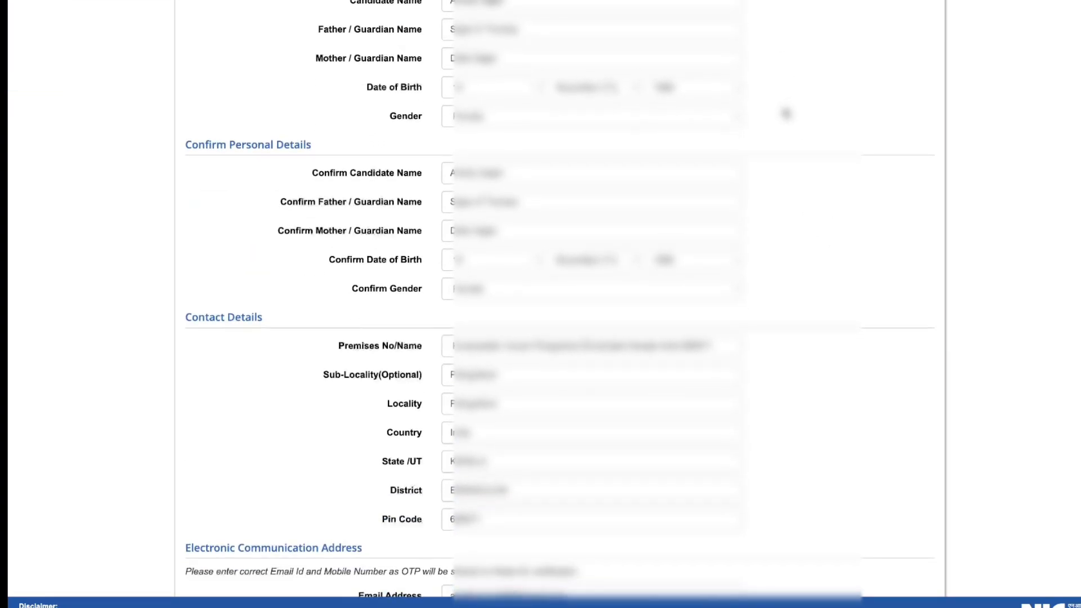
pyautogui.scroll(-1, 786, 113)
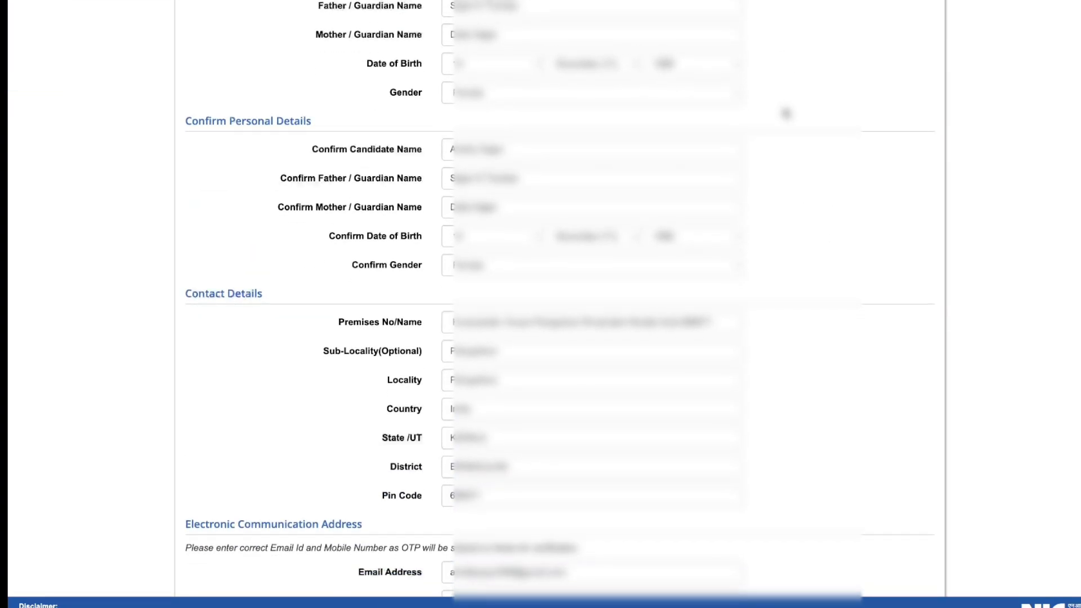
pyautogui.scroll(-1, 786, 113)
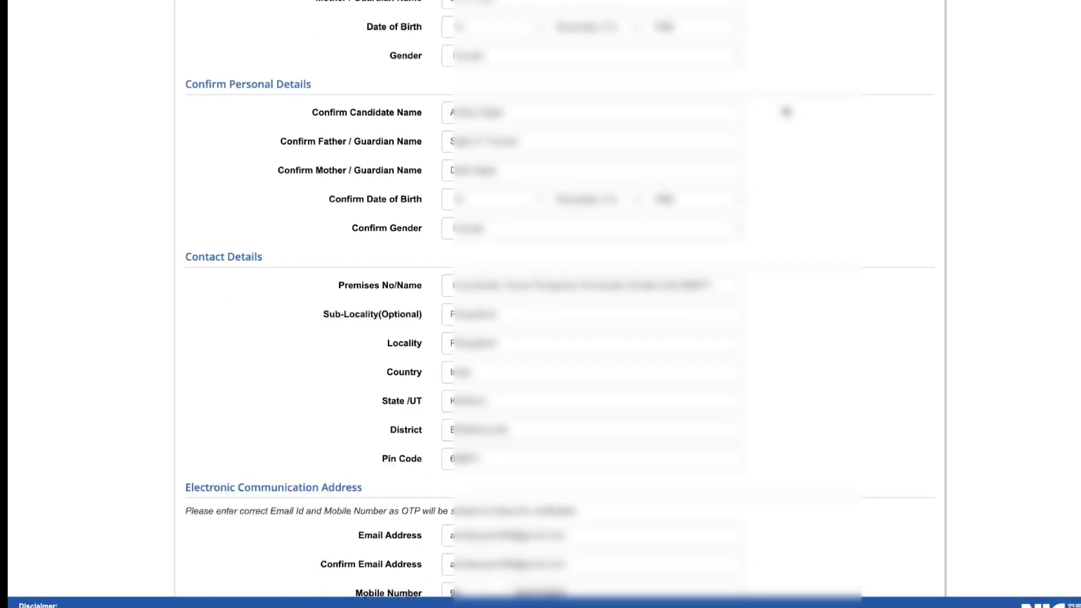
pyautogui.scroll(-1, 786, 112)
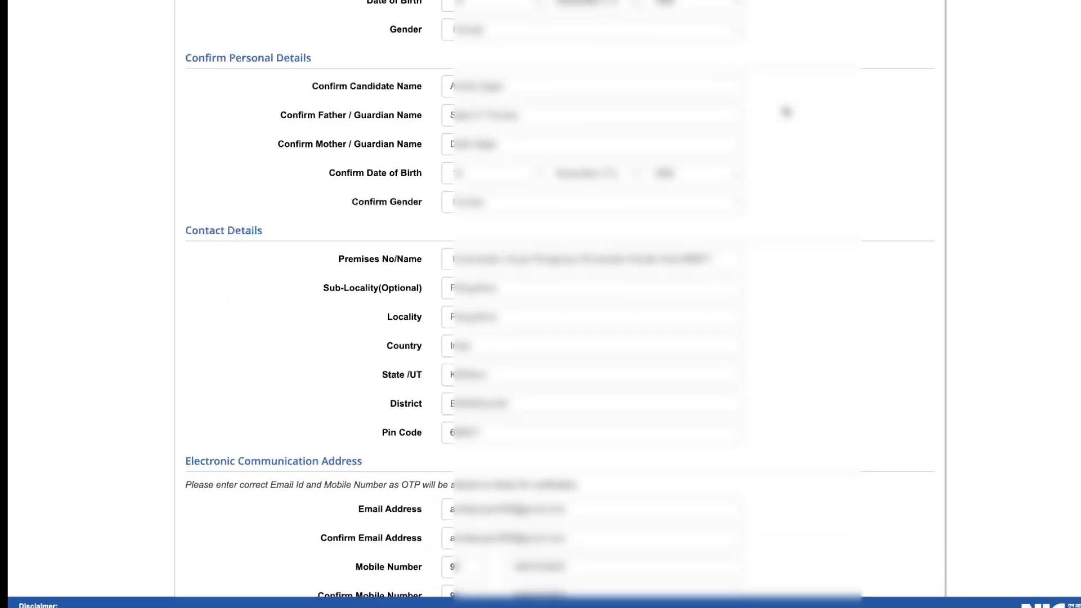
pyautogui.scroll(-1, 787, 112)
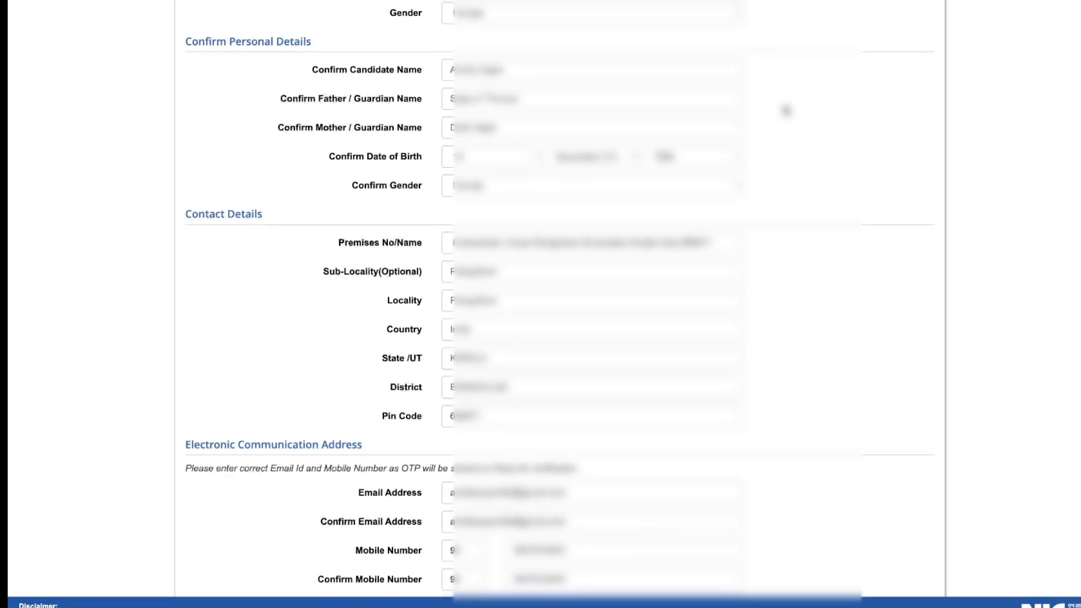
pyautogui.scroll(-4, 787, 110)
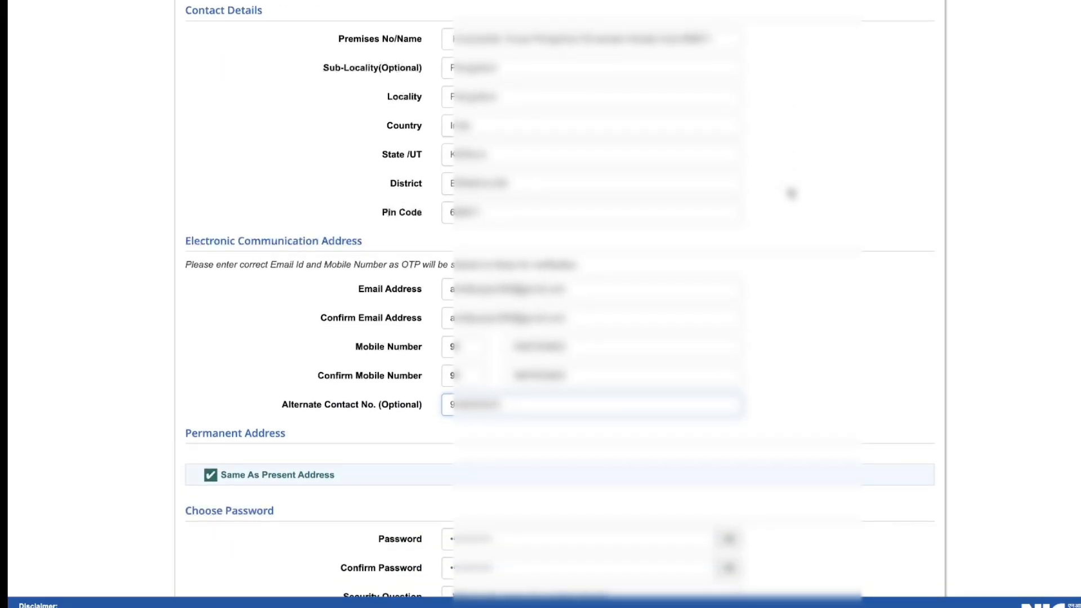
pyautogui.scroll(-5, 792, 193)
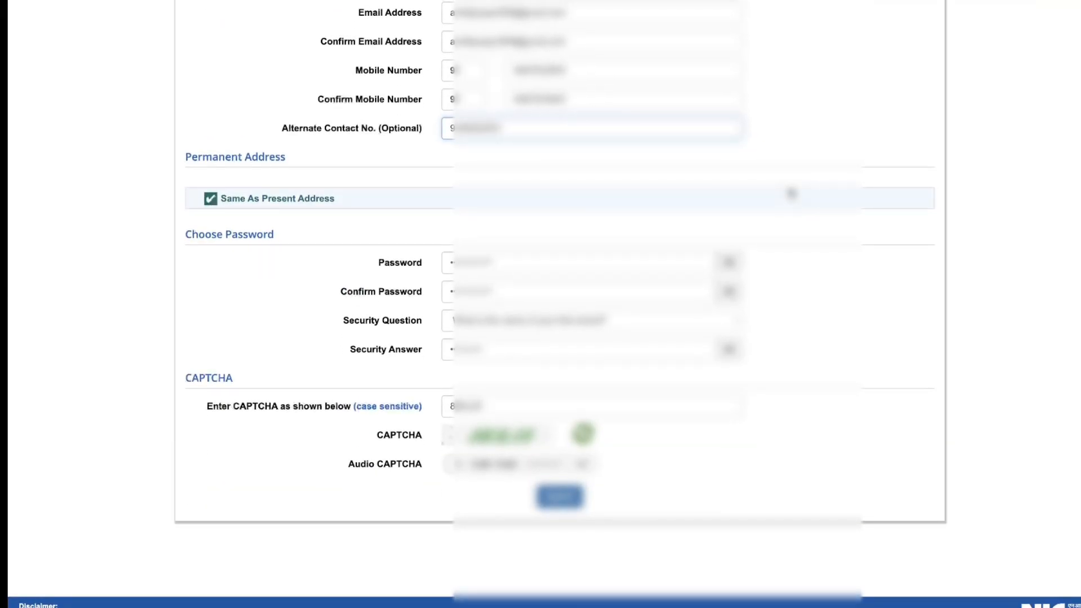
pyautogui.scroll(-1, 781, 199)
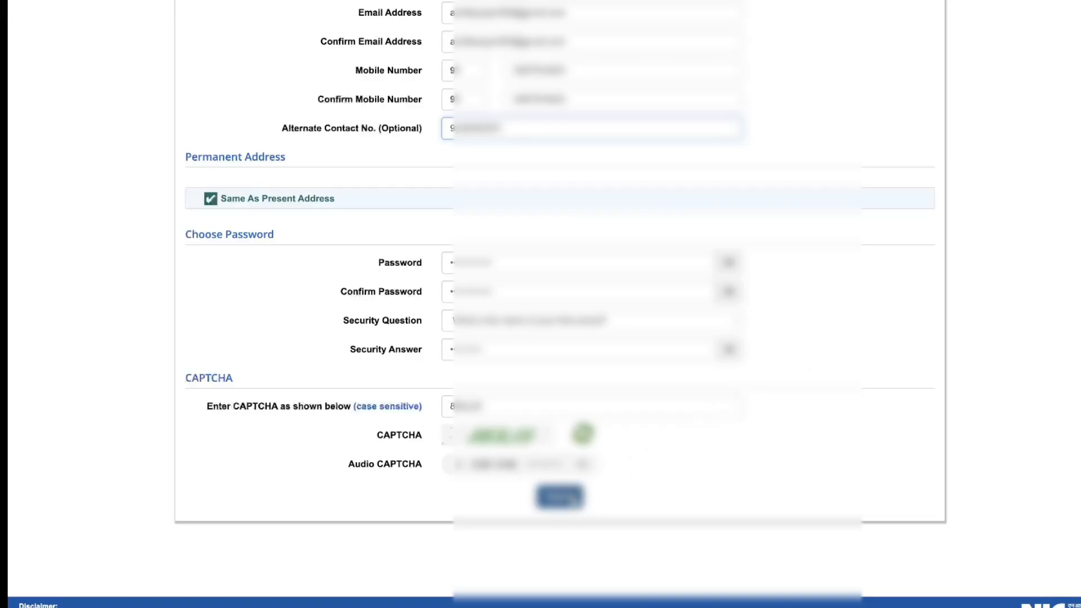
pyautogui.click(565, 500)
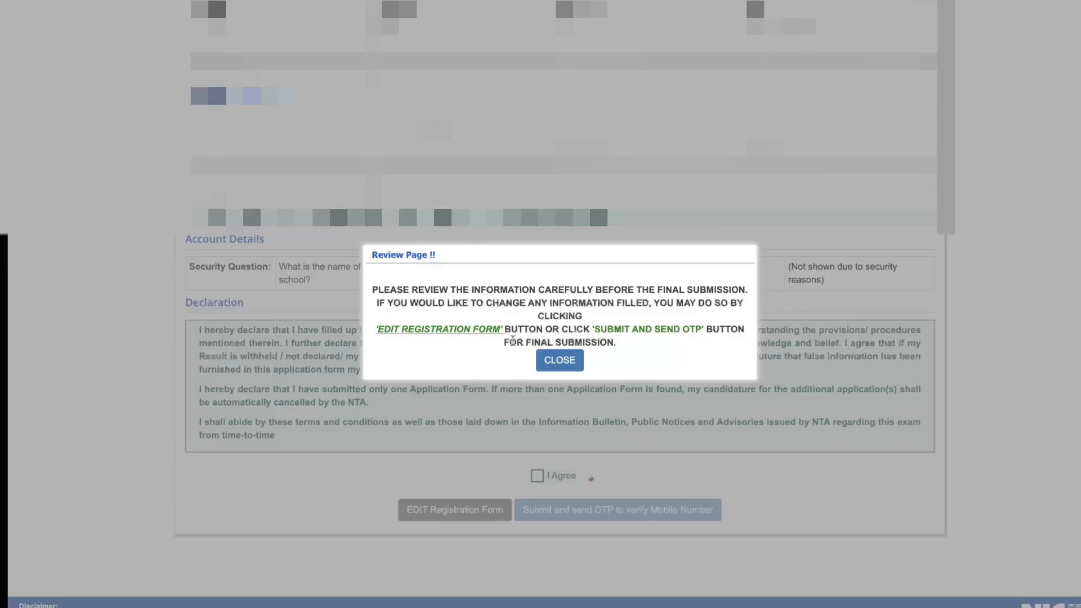
# Step: Dismiss the review notice and reopen the registration form for editing
pyautogui.click(549, 361)
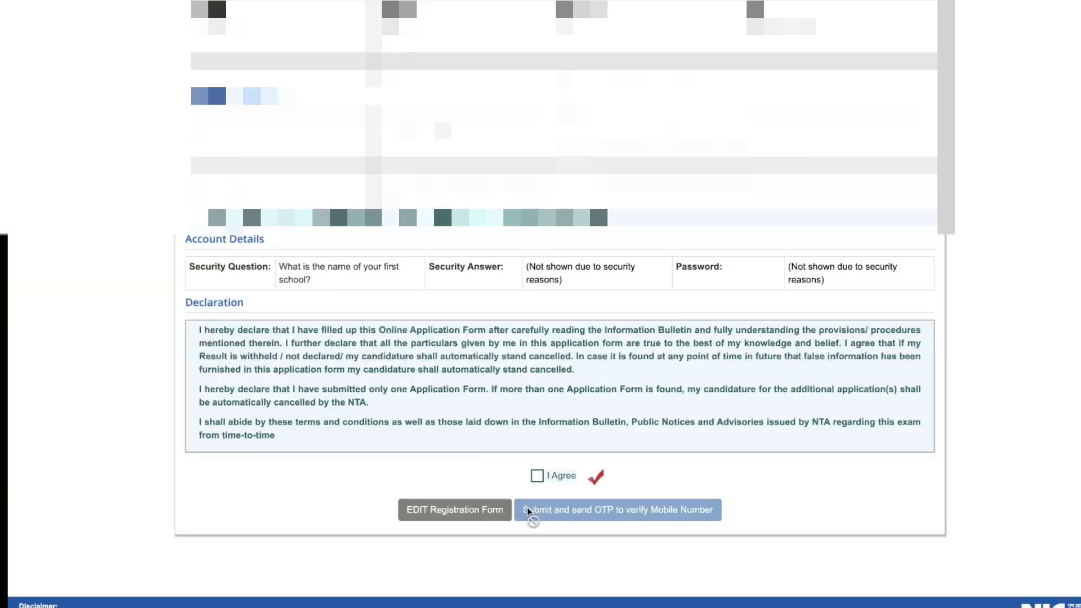
pyautogui.scroll(1, 642, 515)
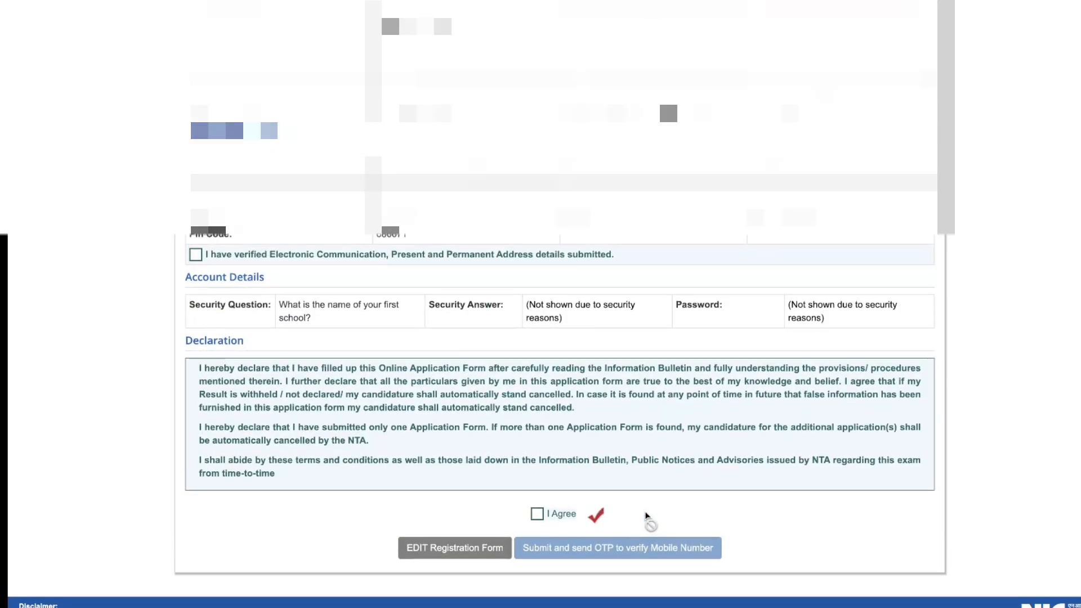
pyautogui.scroll(2, 647, 516)
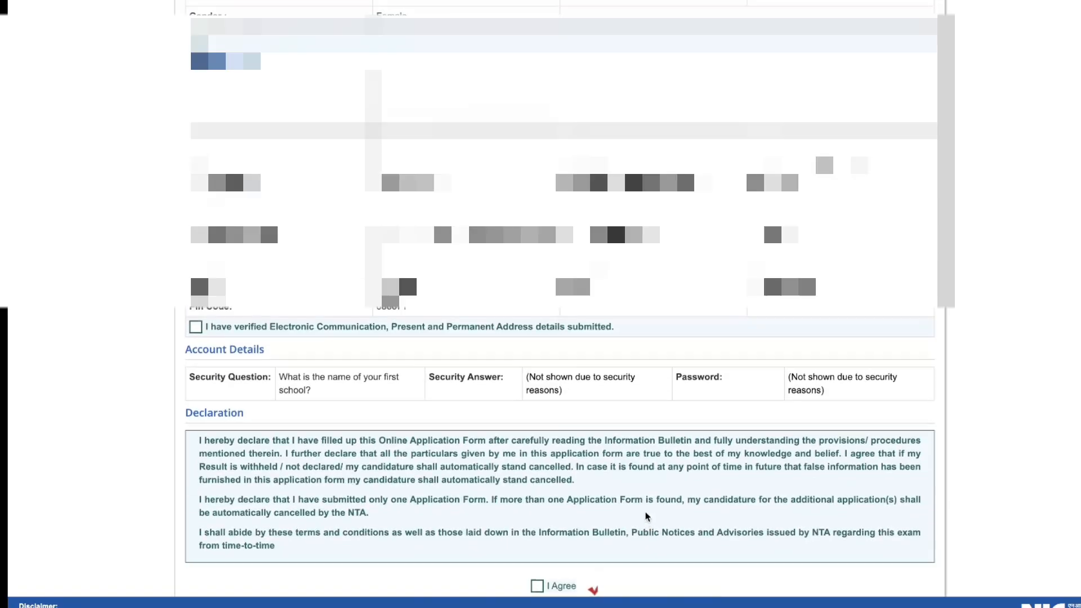
pyautogui.scroll(-3, 647, 552)
pyautogui.click(457, 510)
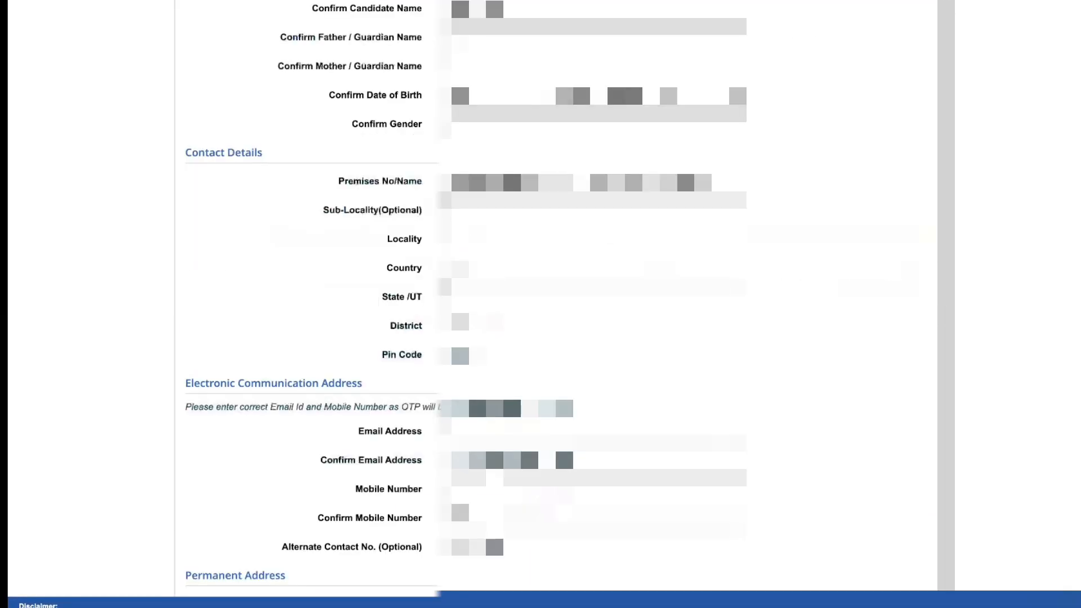
# Step: Set the permanent address to 'Same As Present Address' and look back over the form
pyautogui.scroll(-4, 756, 478)
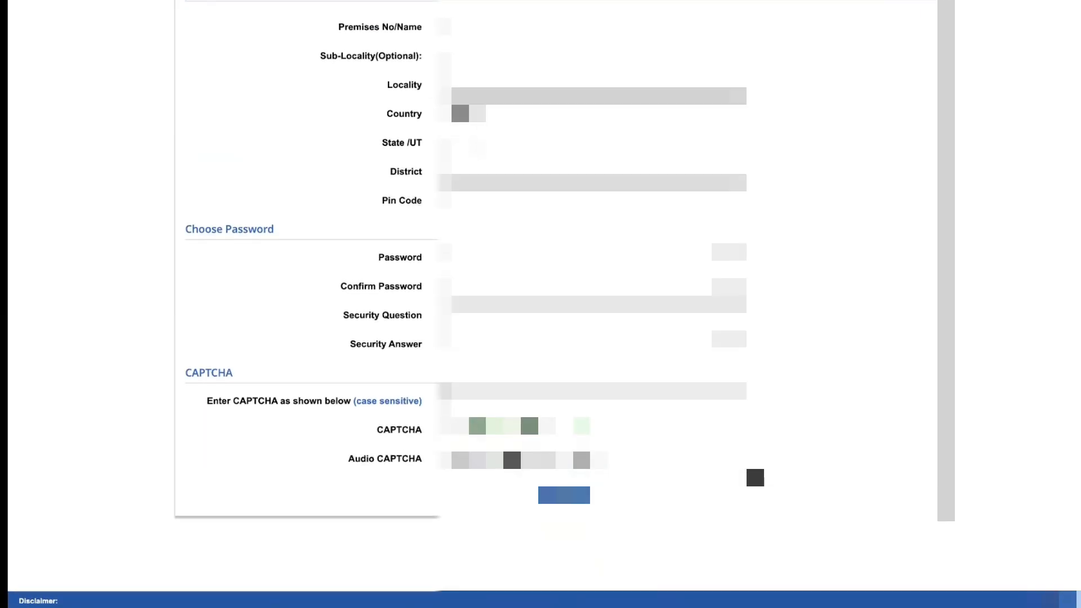
pyautogui.scroll(7, 756, 478)
pyautogui.scroll(-2, 755, 478)
pyautogui.scroll(-9, 756, 477)
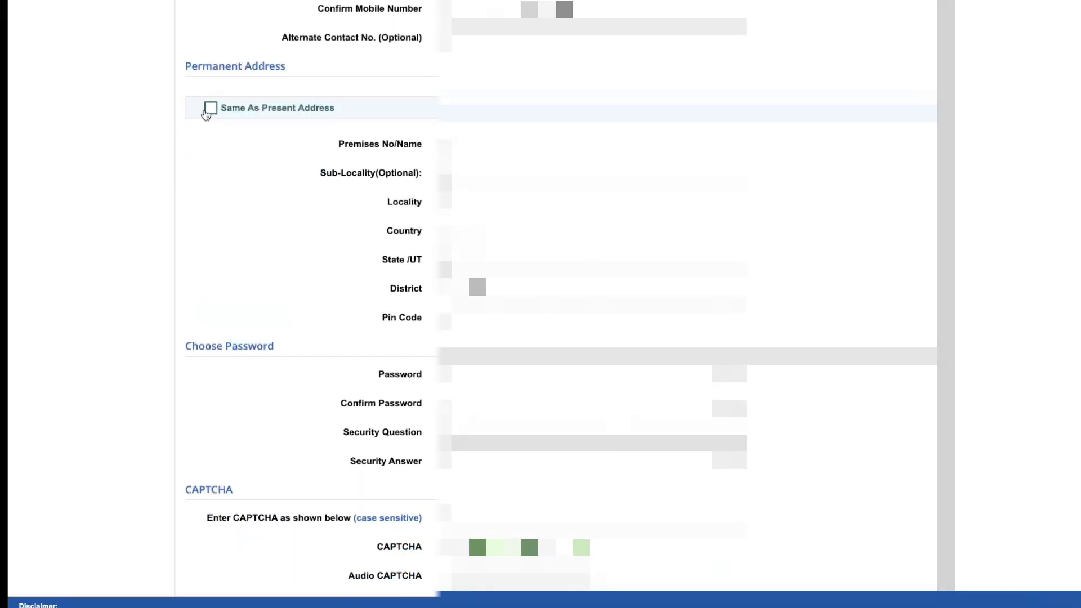
pyautogui.click(210, 107)
pyautogui.scroll(1, 492, 185)
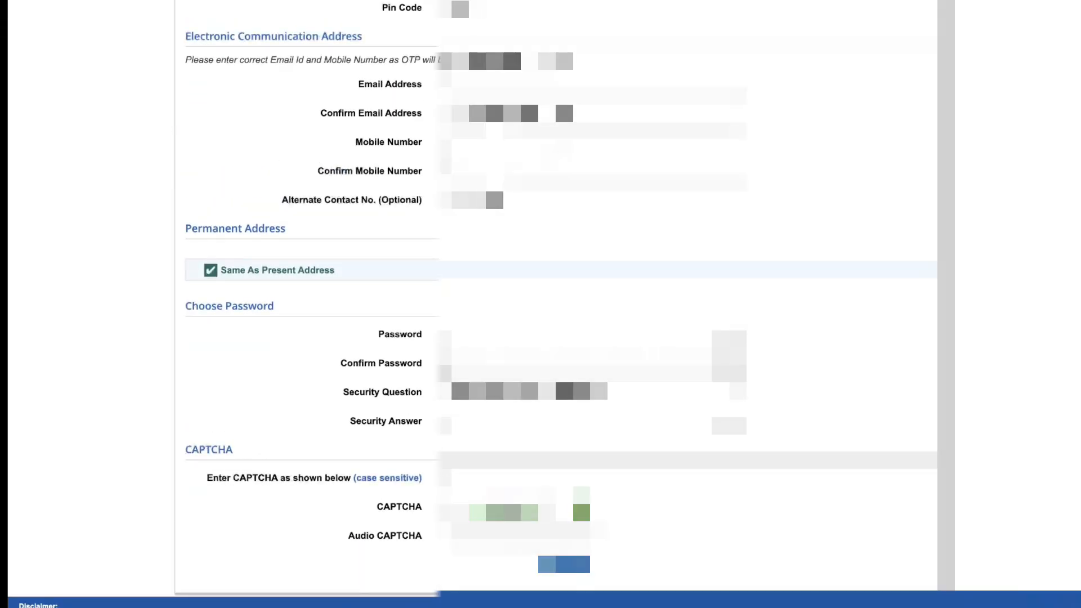
pyautogui.scroll(1, 492, 184)
pyautogui.scroll(12, 510, 218)
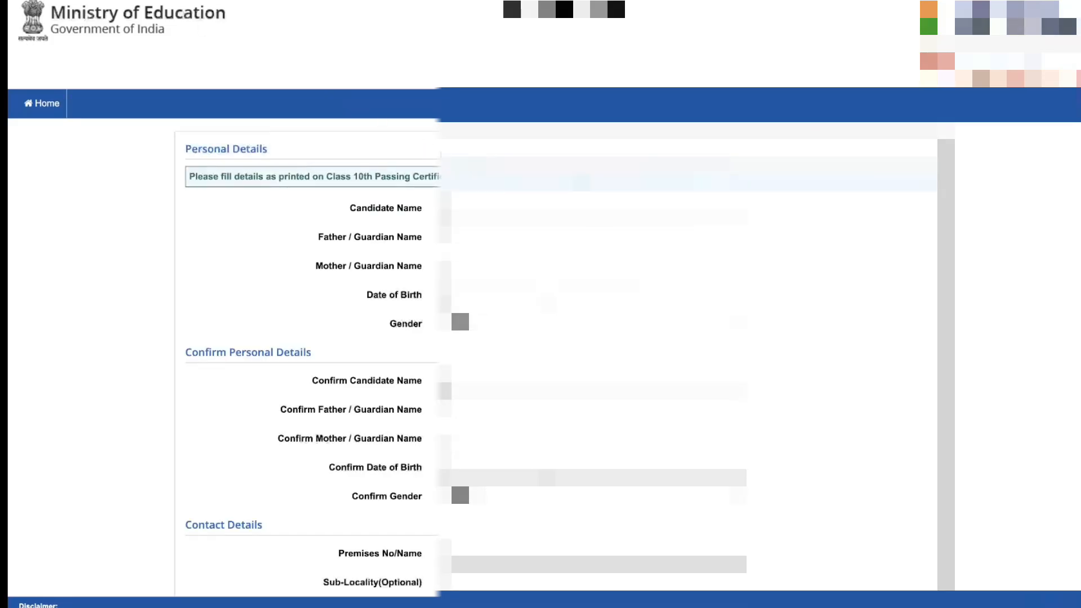
pyautogui.scroll(-15, 681, 338)
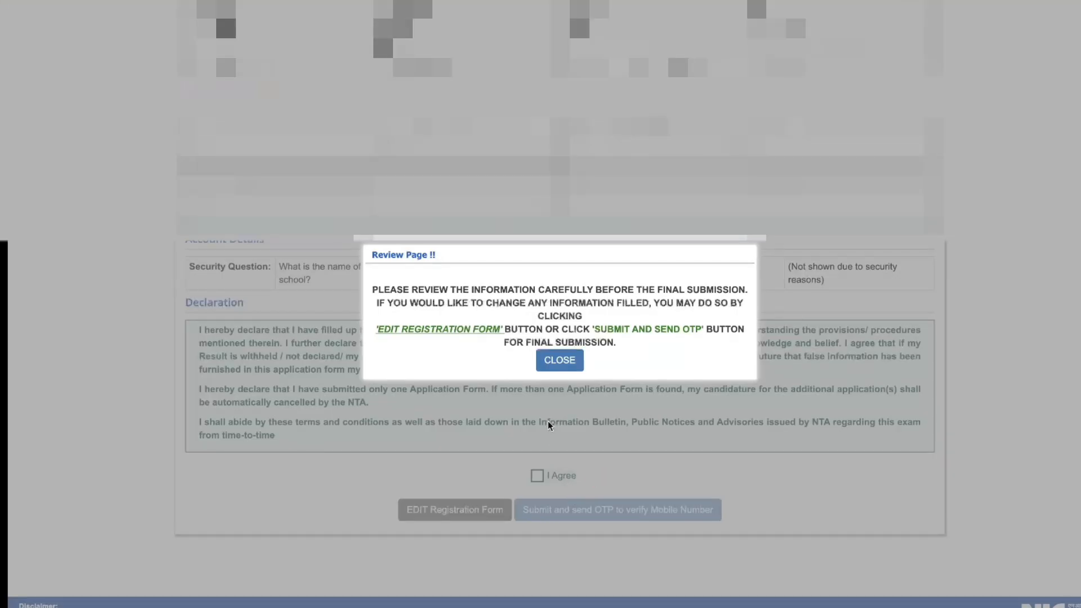
# Step: Dismiss the review notice and scroll through the registration review details
pyautogui.click(560, 360)
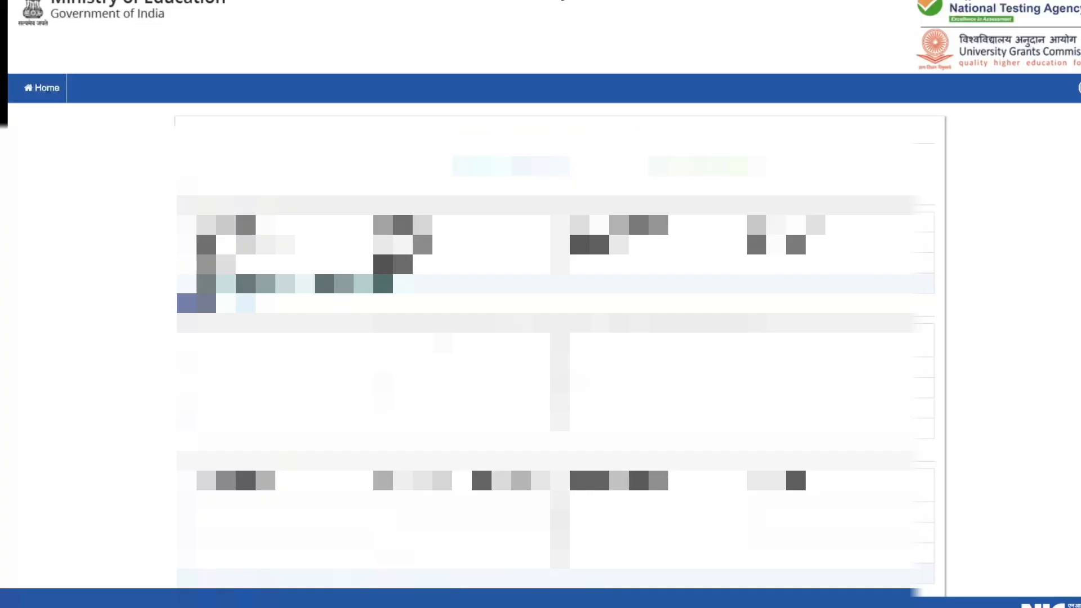
pyautogui.scroll(-1, 541, 304)
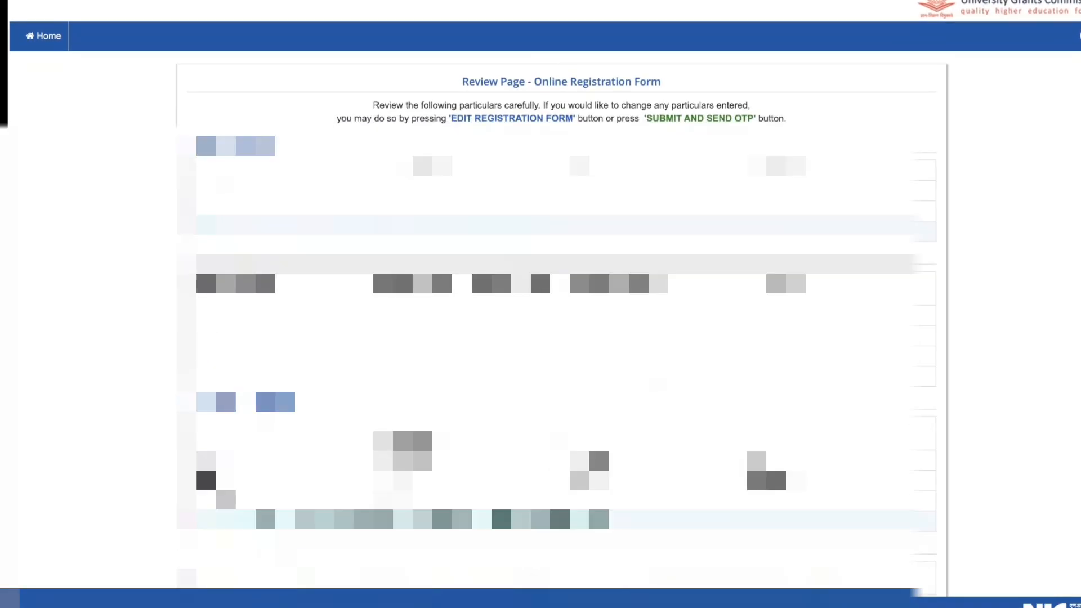
pyautogui.scroll(-1, 540, 304)
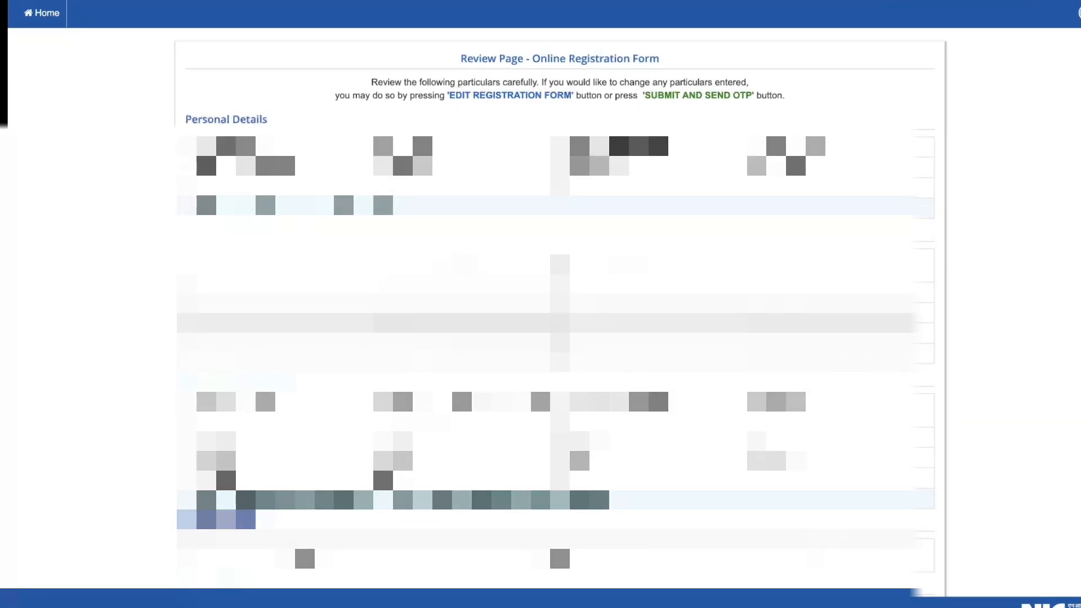
pyautogui.scroll(-8, 541, 304)
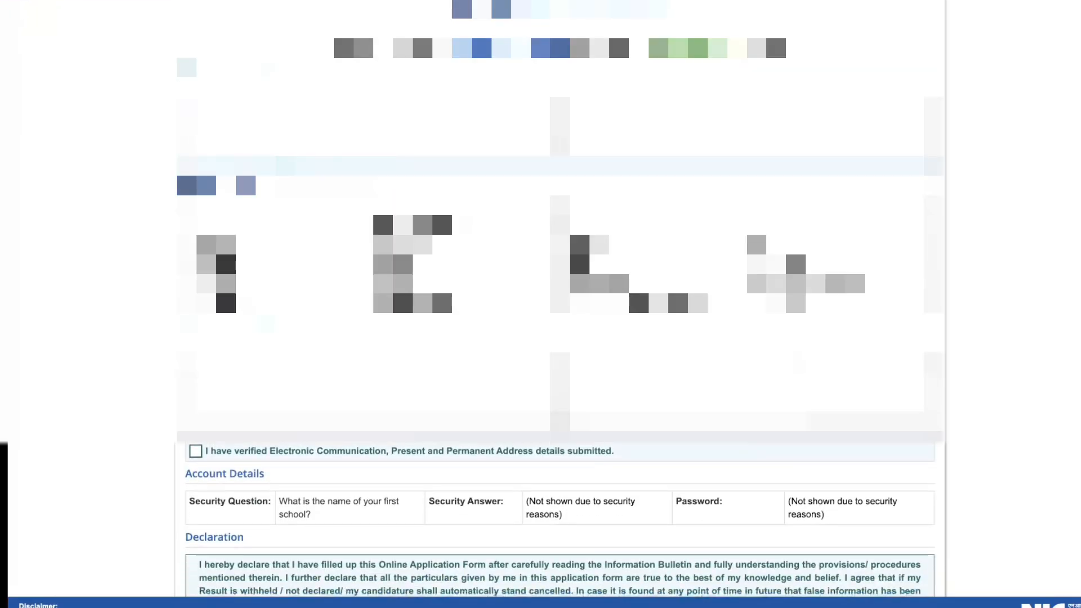
pyautogui.scroll(-1, 541, 304)
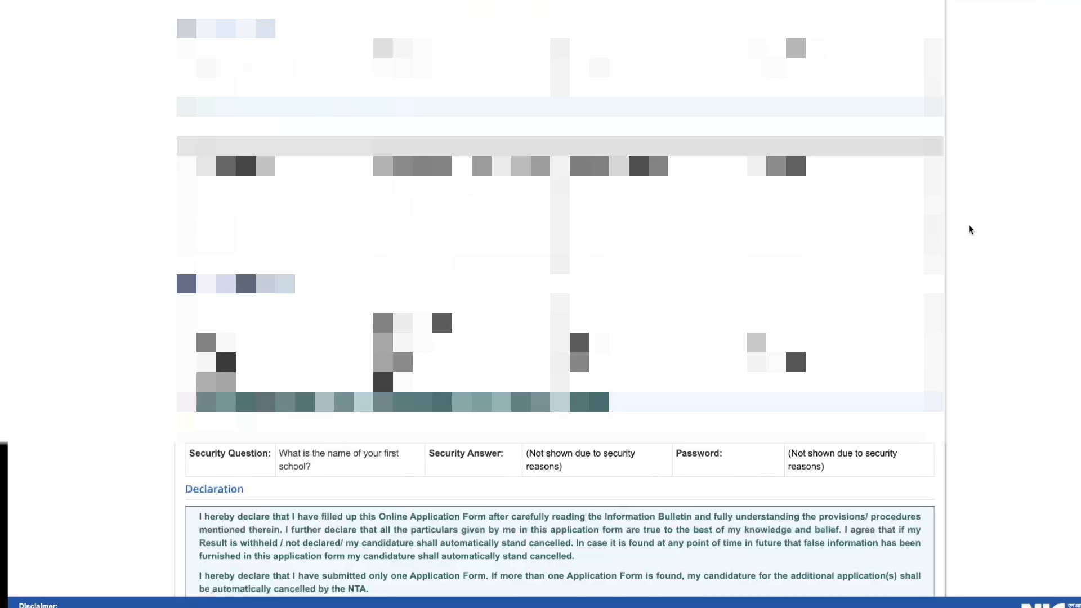
pyautogui.scroll(-2, 971, 230)
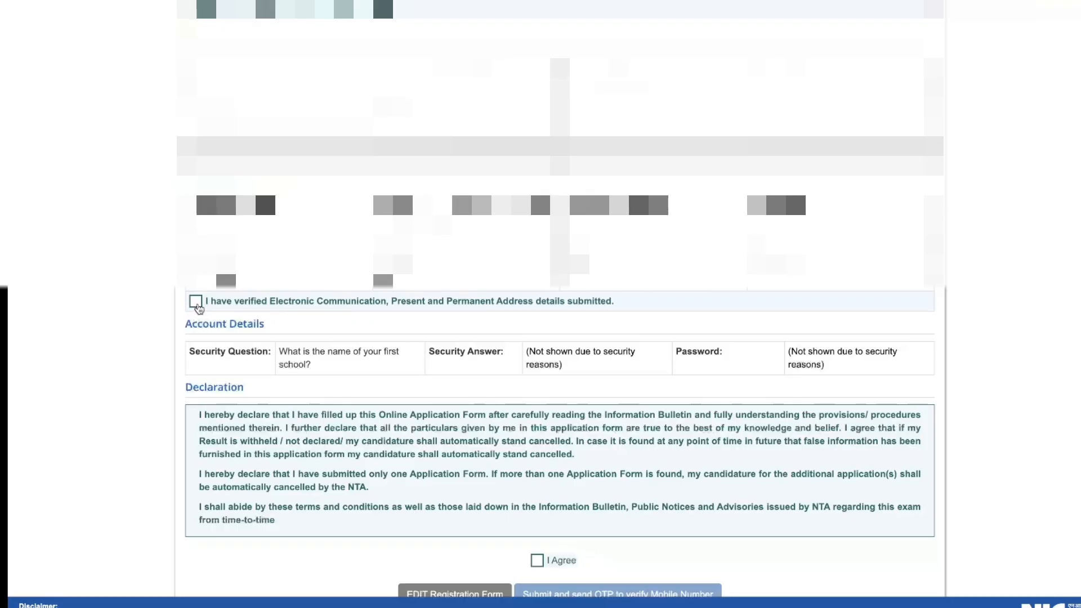
pyautogui.scroll(1, 200, 309)
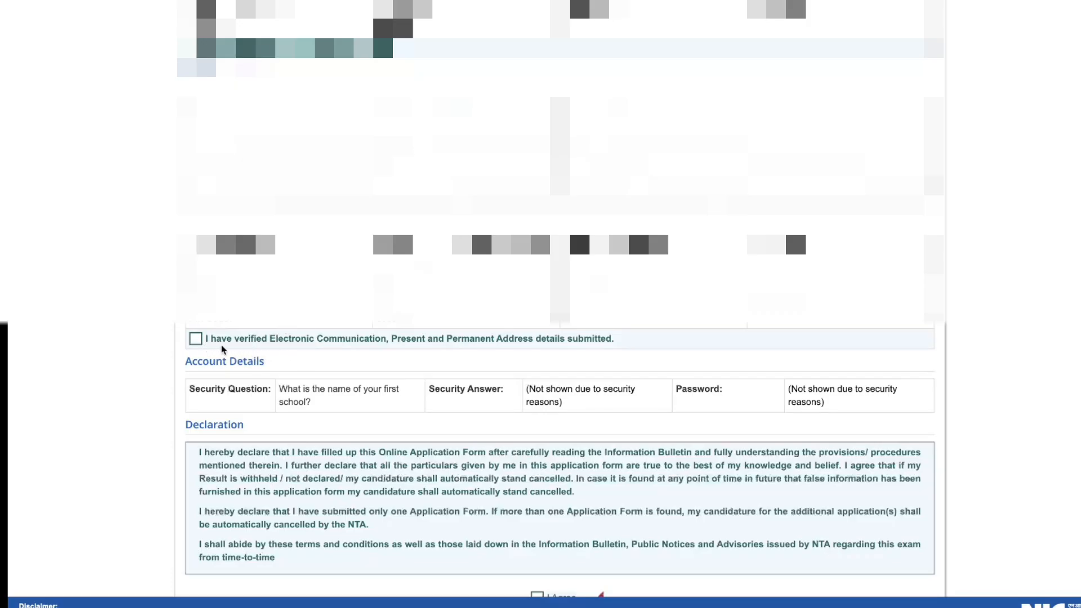
# Step: Tick 'I have verified Electronic Communication, Present and Permanent Address details'
pyautogui.click(197, 342)
pyautogui.scroll(-3, 396, 387)
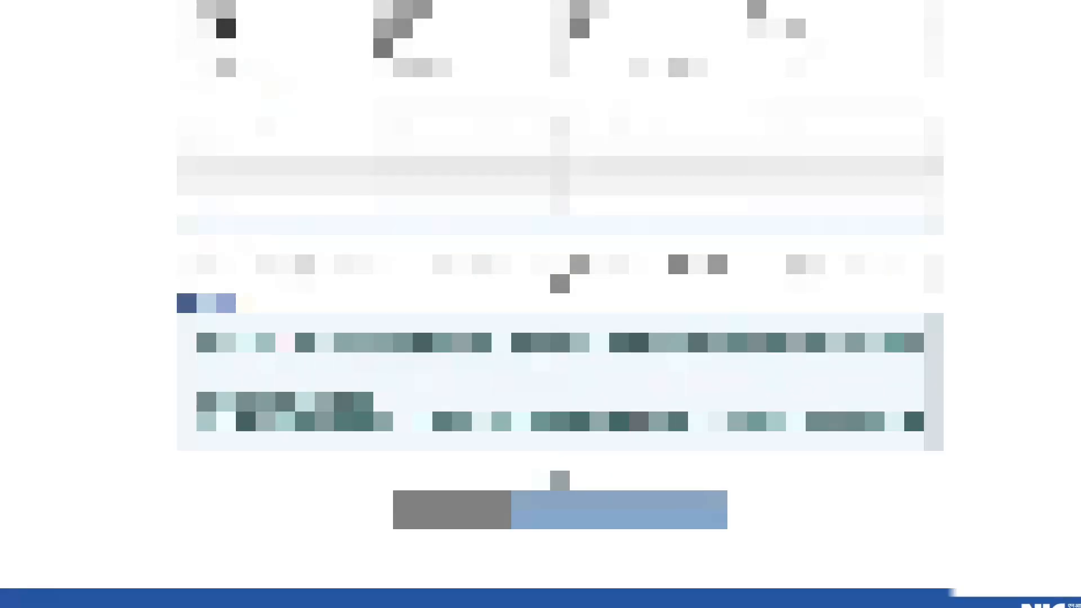
pyautogui.scroll(8, 473, 374)
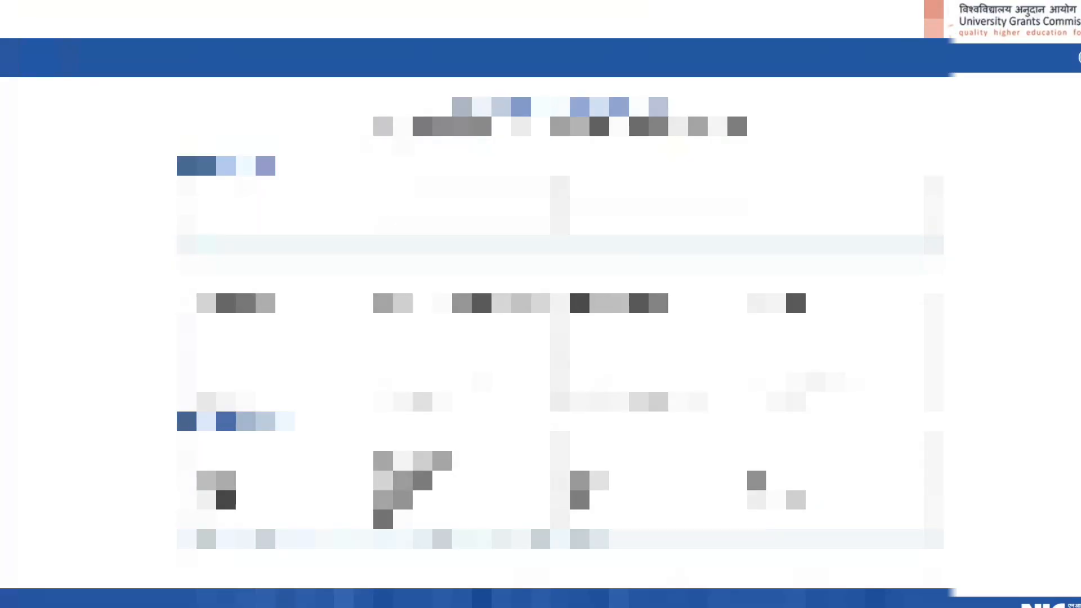
pyautogui.scroll(-8, 541, 304)
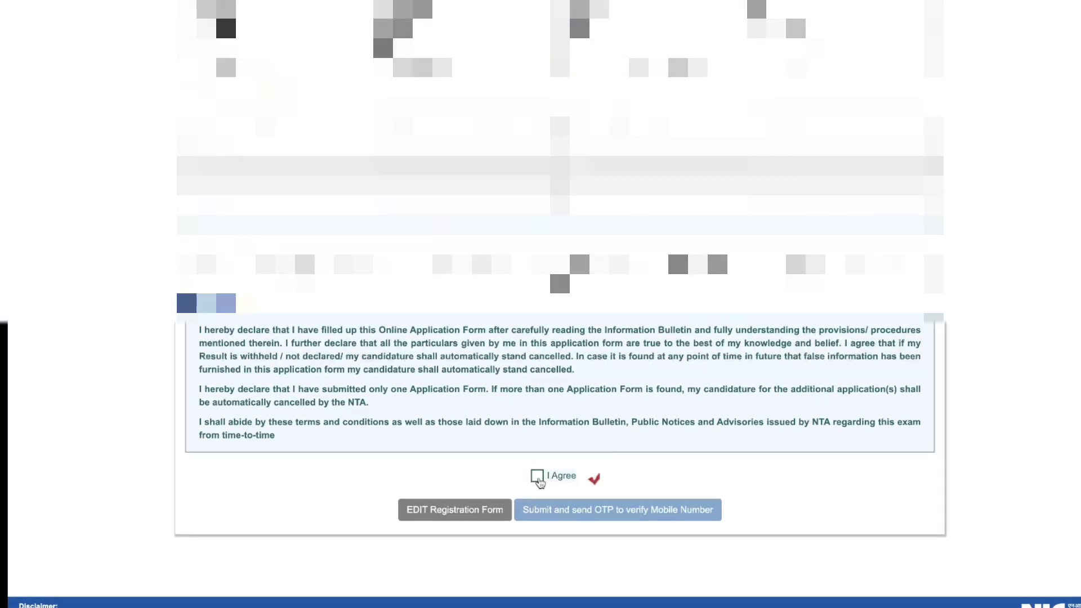
# Step: Tick 'I Agree' and choose 'Submit and send OTP to verify Mobile Number'
pyautogui.click(538, 478)
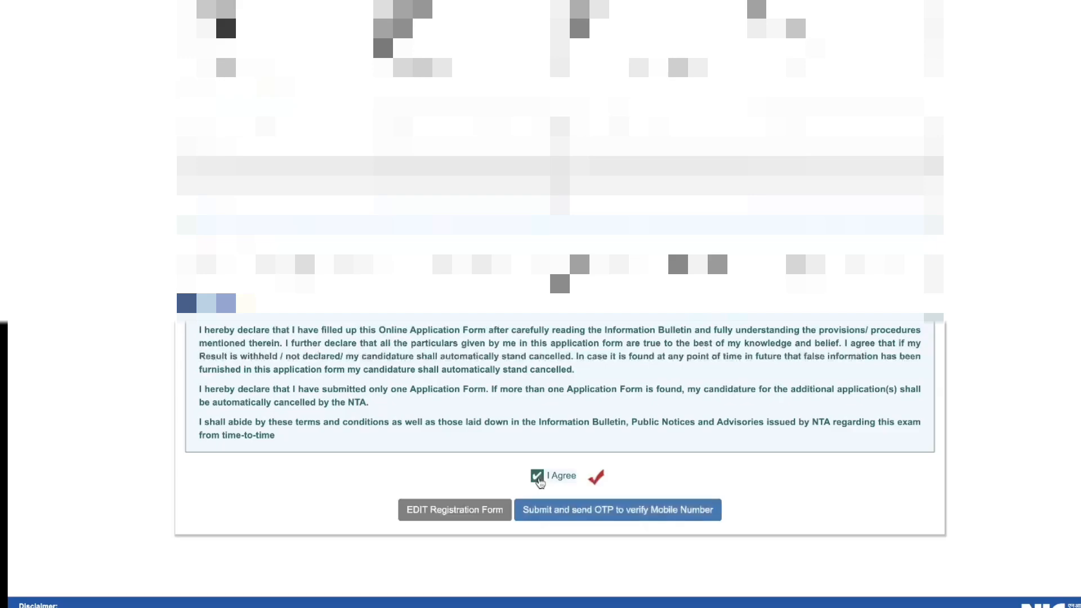
pyautogui.click(642, 514)
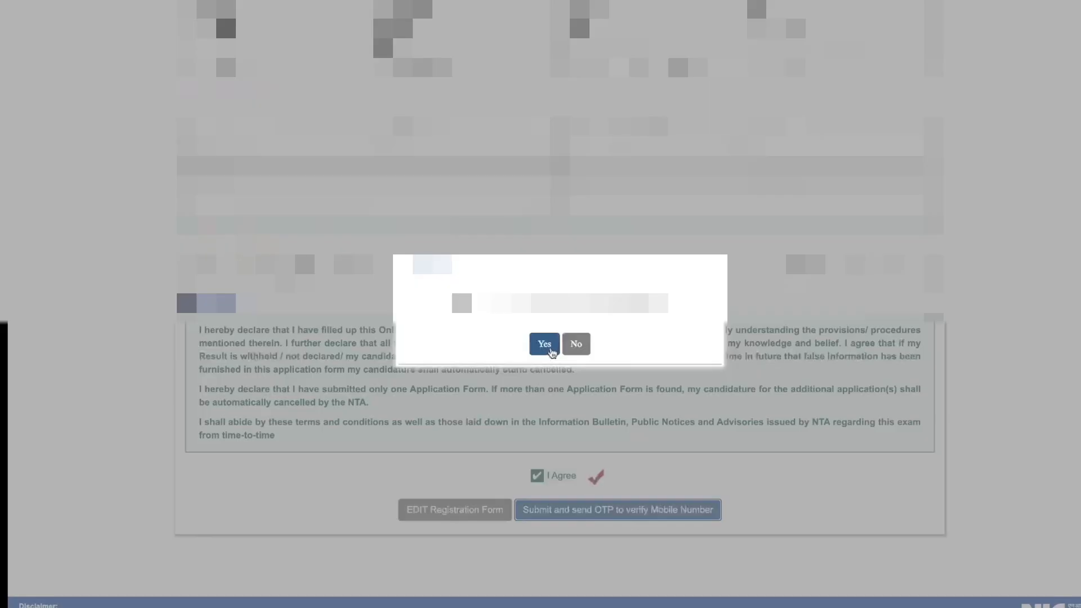
# Step: Confirm with Yes, enter the six-digit SMS OTP, and submit the registration form
pyautogui.click(544, 345)
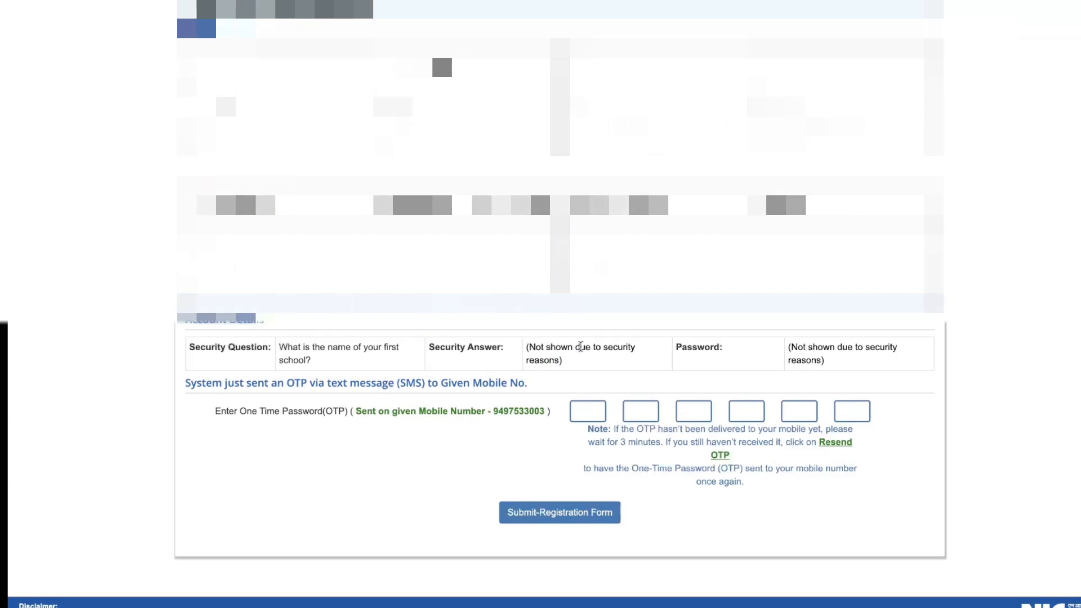
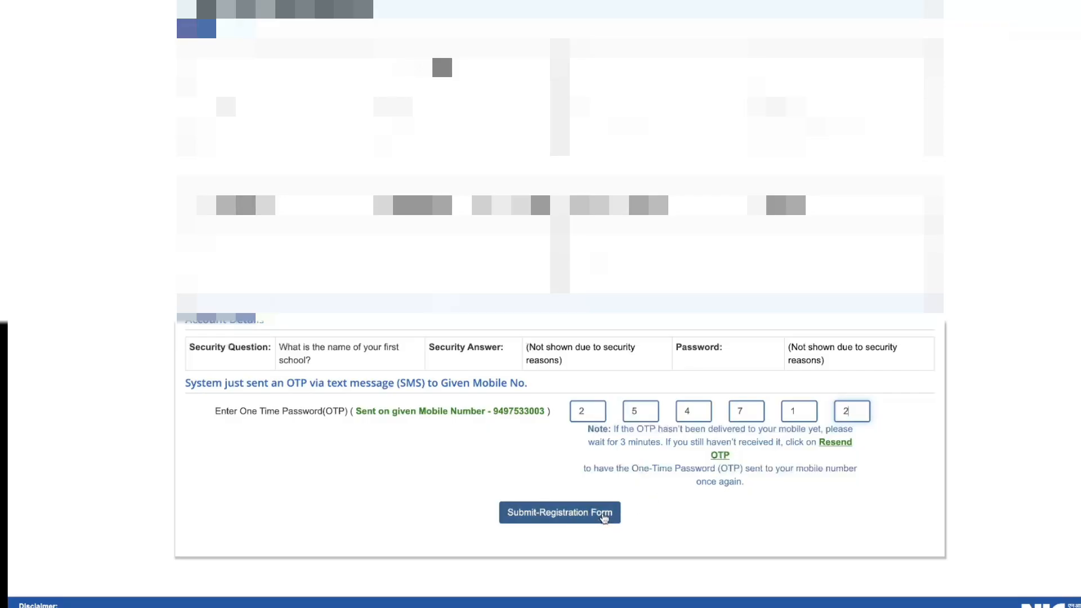
pyautogui.click(605, 517)
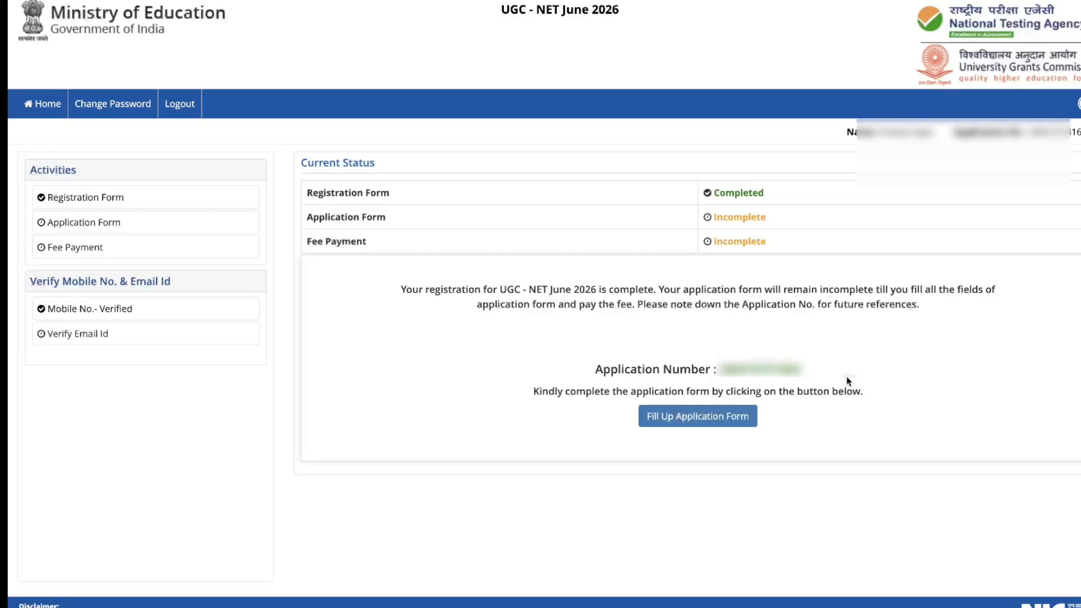
# Step: Screenshot the full registration confirmation screen, then go to 'Fill Up Application Form'
pyautogui.press('shift+super+4')
pyautogui.moveTo(13, 1); pyautogui.dragTo(1080, 598)
pyautogui.click(703, 422)
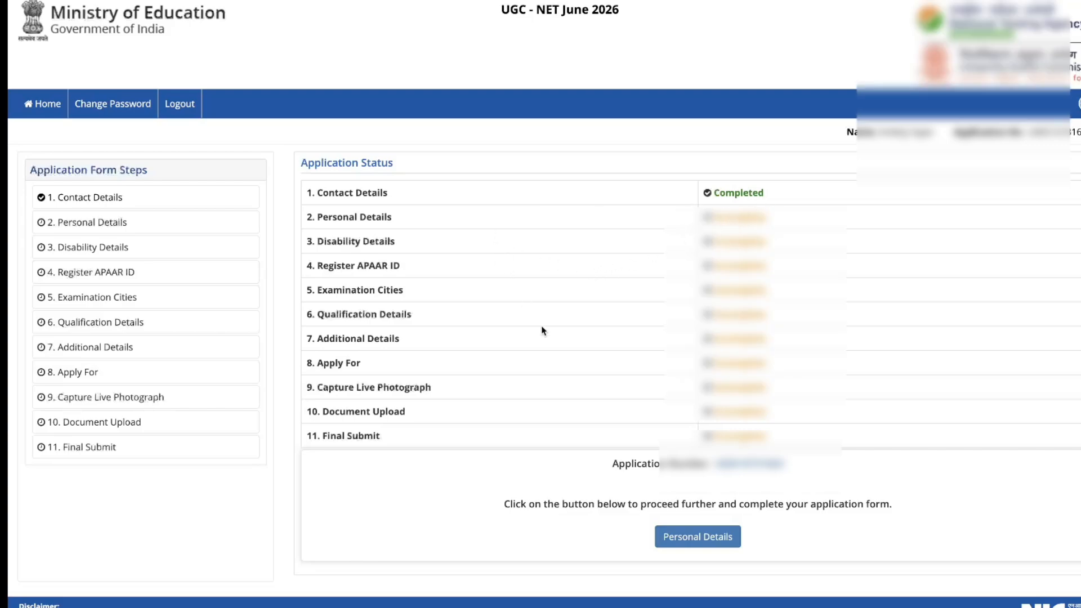
# Step: Open the Personal Details form and answer the Single Girl Child question
pyautogui.scroll(-2, 560, 357)
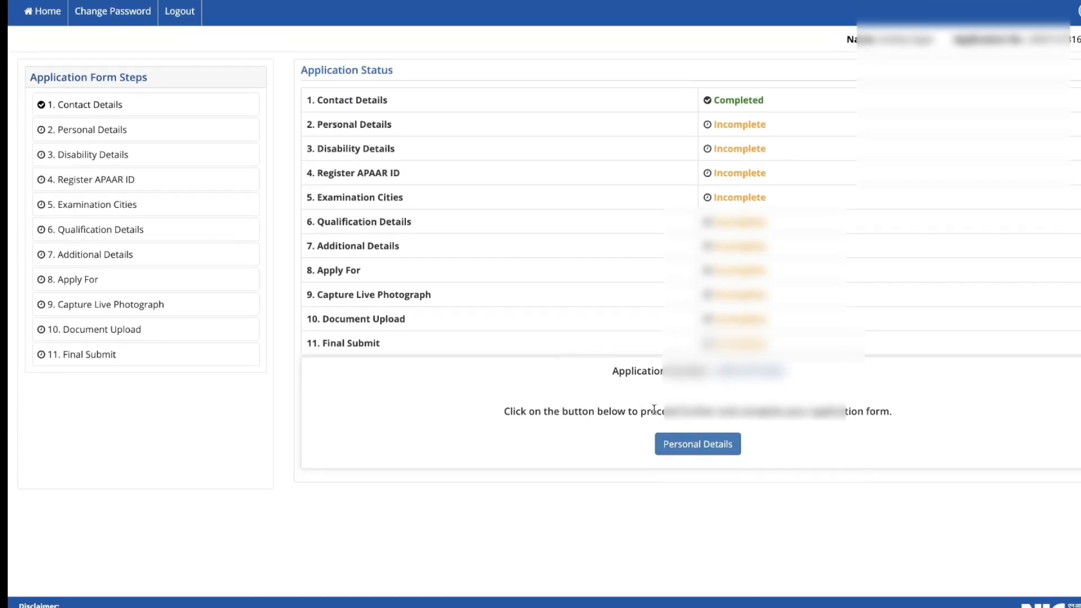
pyautogui.click(692, 446)
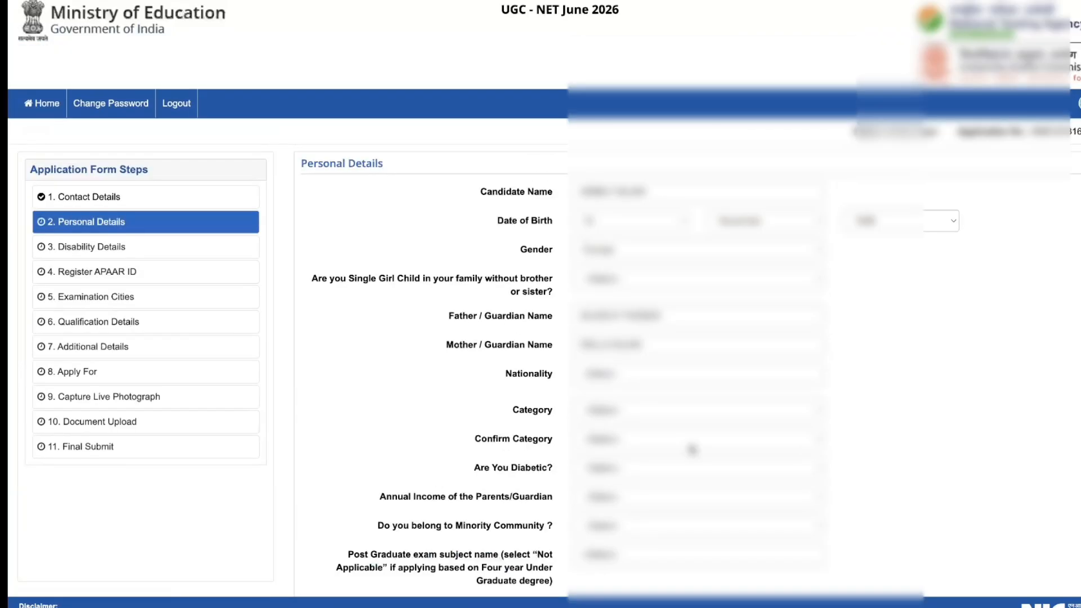
pyautogui.scroll(-1, 789, 423)
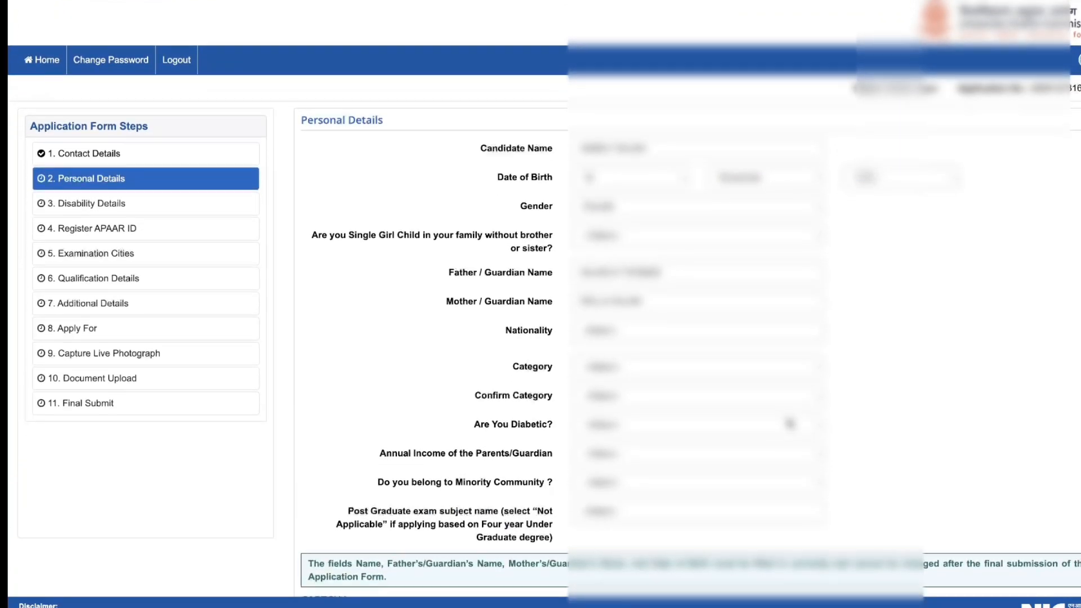
pyautogui.scroll(-1, 790, 424)
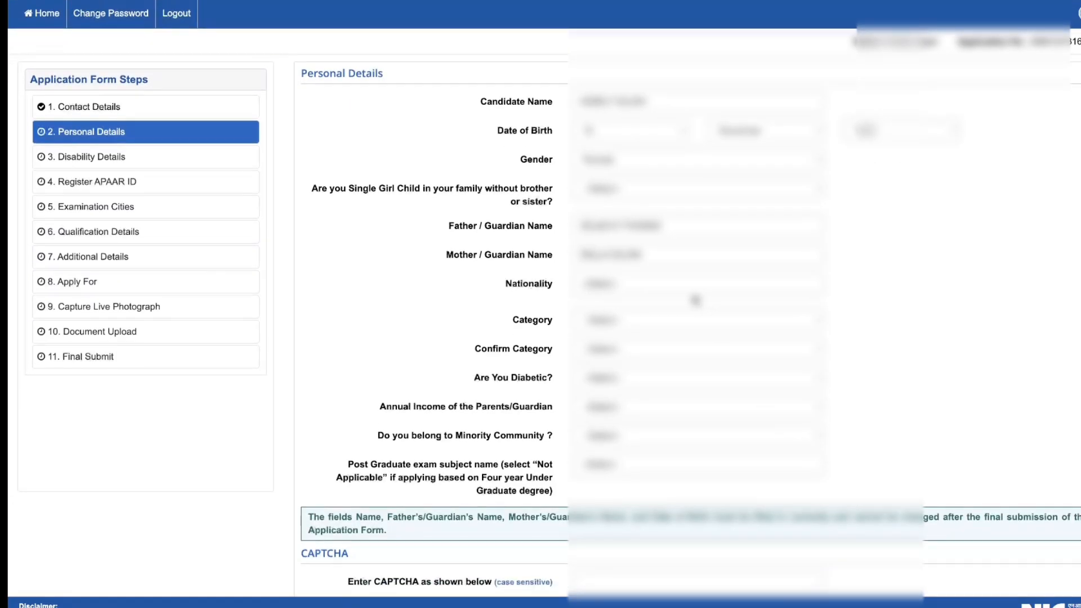
pyautogui.scroll(1, 634, 147)
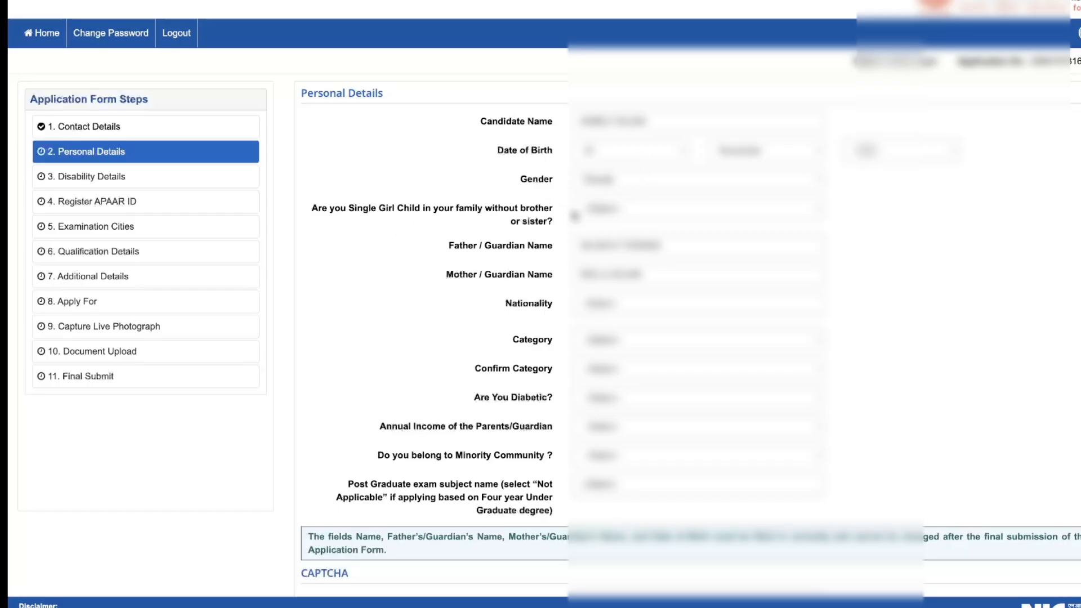
pyautogui.click(603, 210)
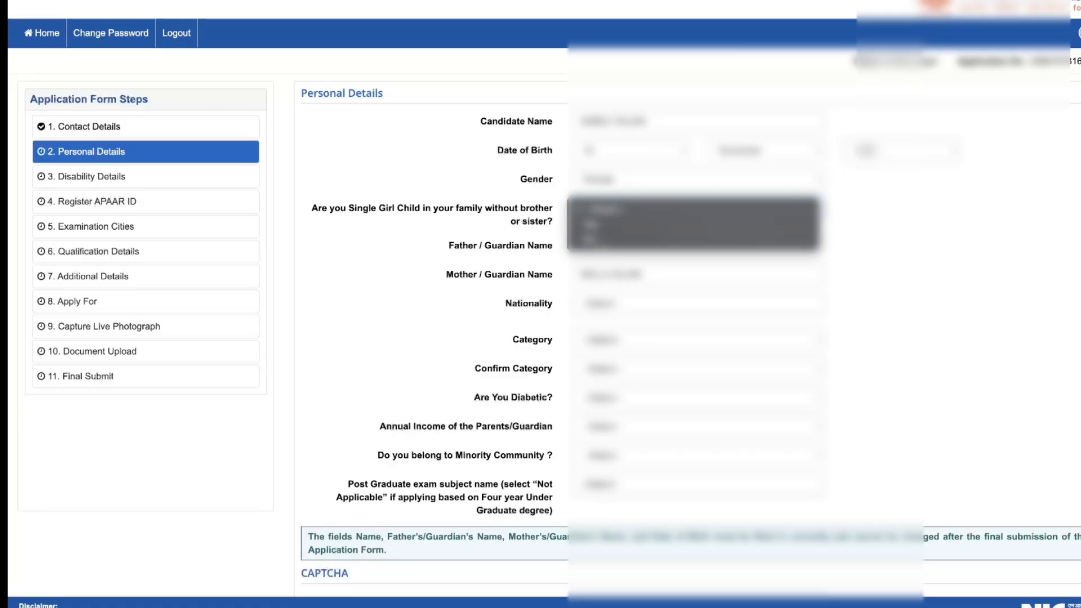
pyautogui.click(715, 238)
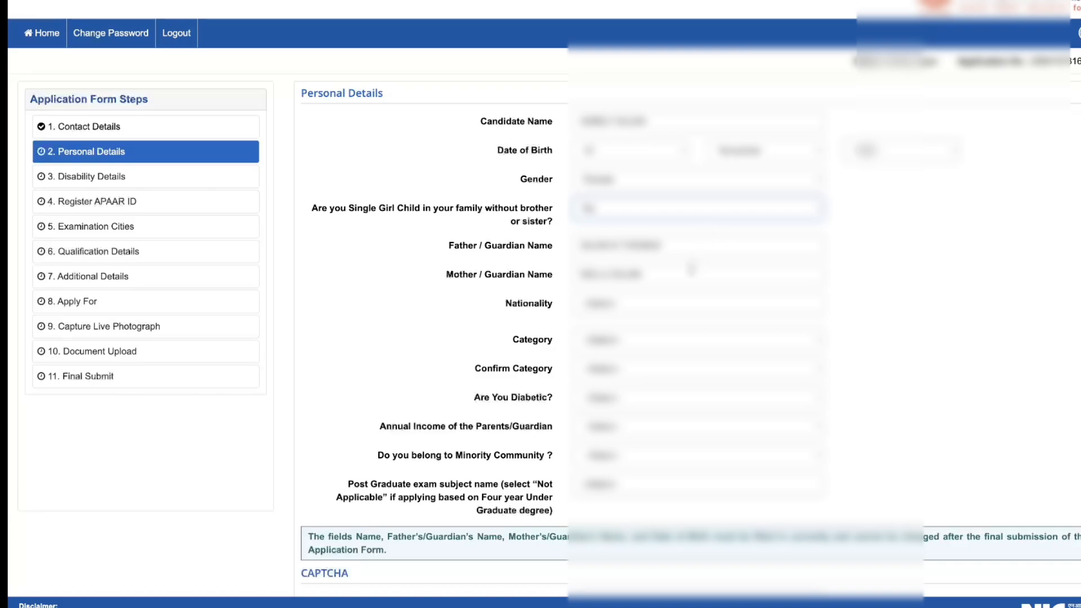
# Step: Choose the nationality and set Category and Confirm Category to the last option
pyautogui.click(668, 308)
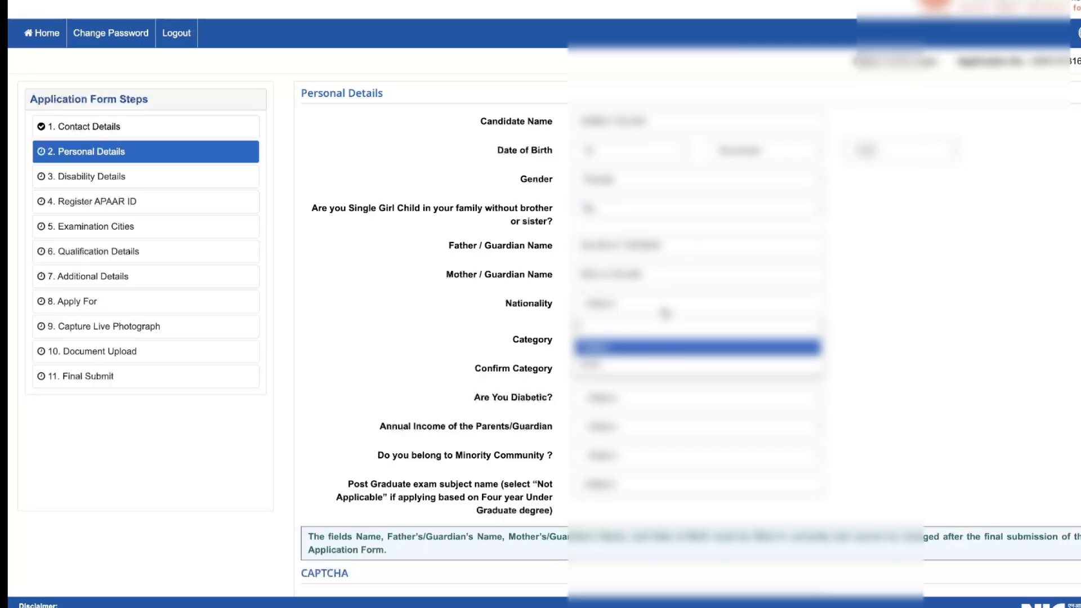
pyautogui.click(659, 367)
pyautogui.click(660, 343)
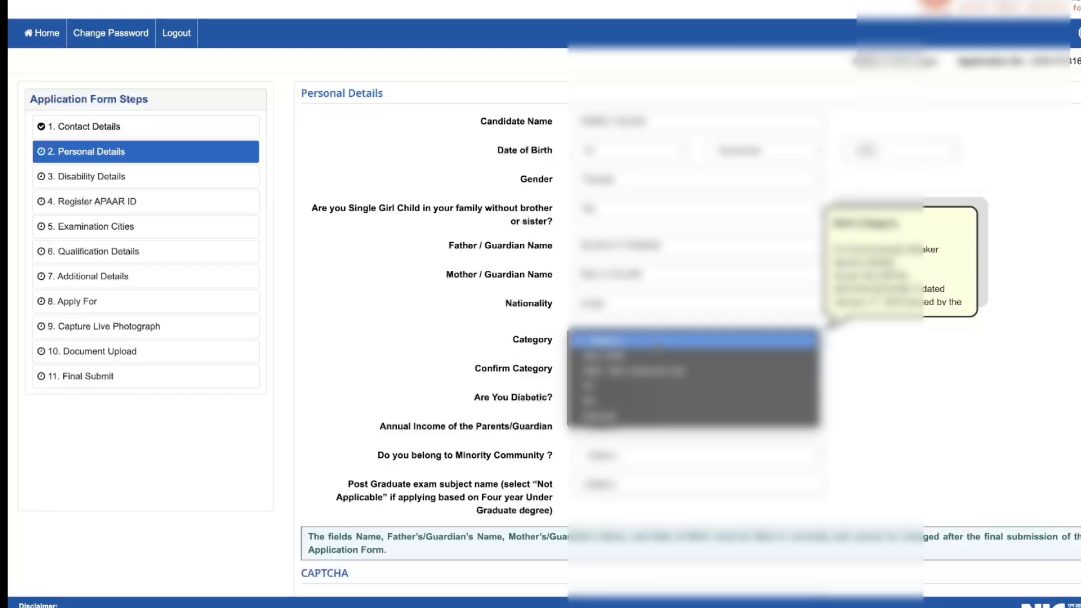
pyautogui.press('Down')
pyautogui.press('Down')
pyautogui.press('Down')
pyautogui.press('Down')
pyautogui.press('Down')
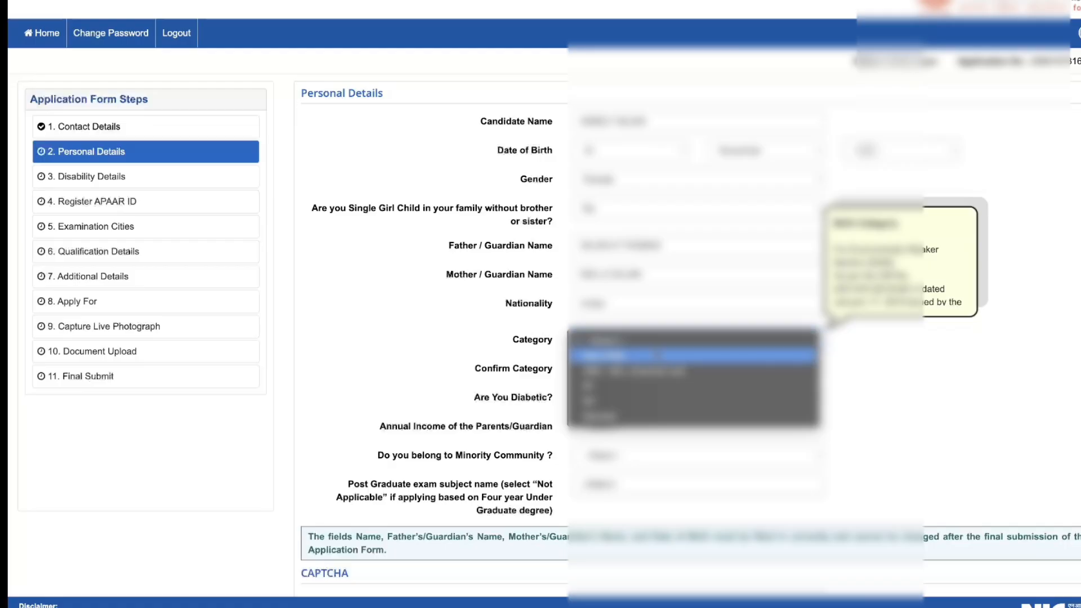
pyautogui.press('Return')
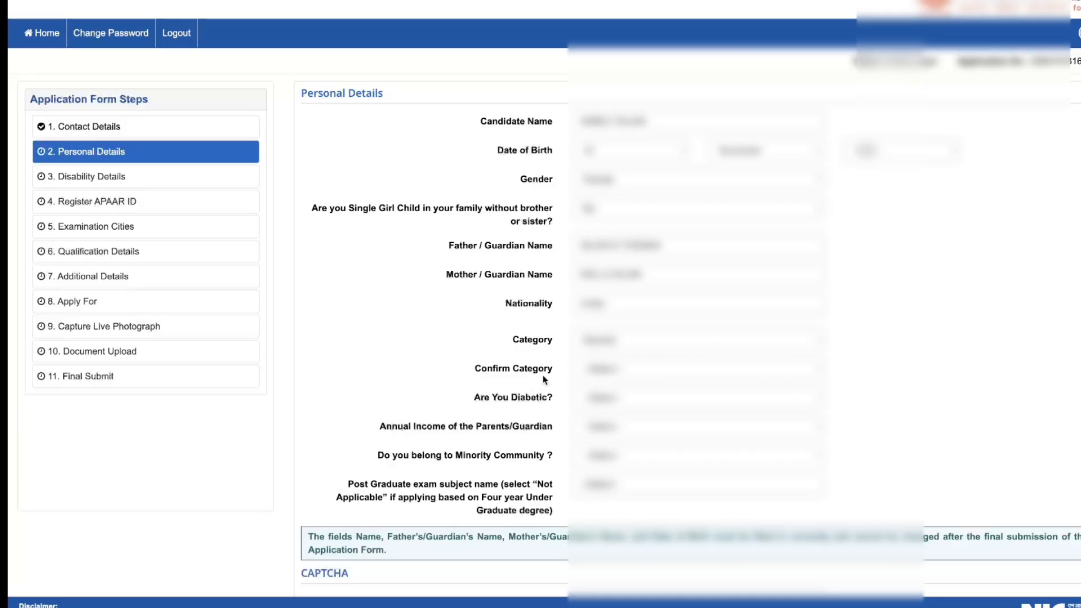
pyautogui.click(631, 371)
pyautogui.press('Down')
pyautogui.press('Down')
pyautogui.press('Down')
pyautogui.press('Down')
pyautogui.press('Down')
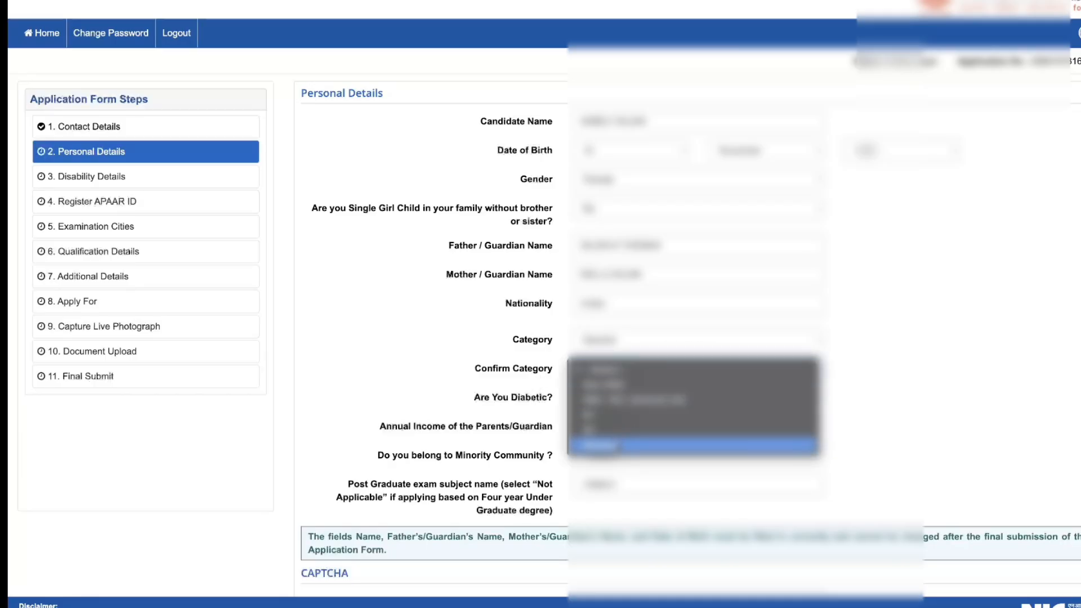
pyautogui.click(619, 447)
# Step: Answer 'Are You Diabetic?' and set the parents' annual income bracket
pyautogui.scroll(-3, 696, 403)
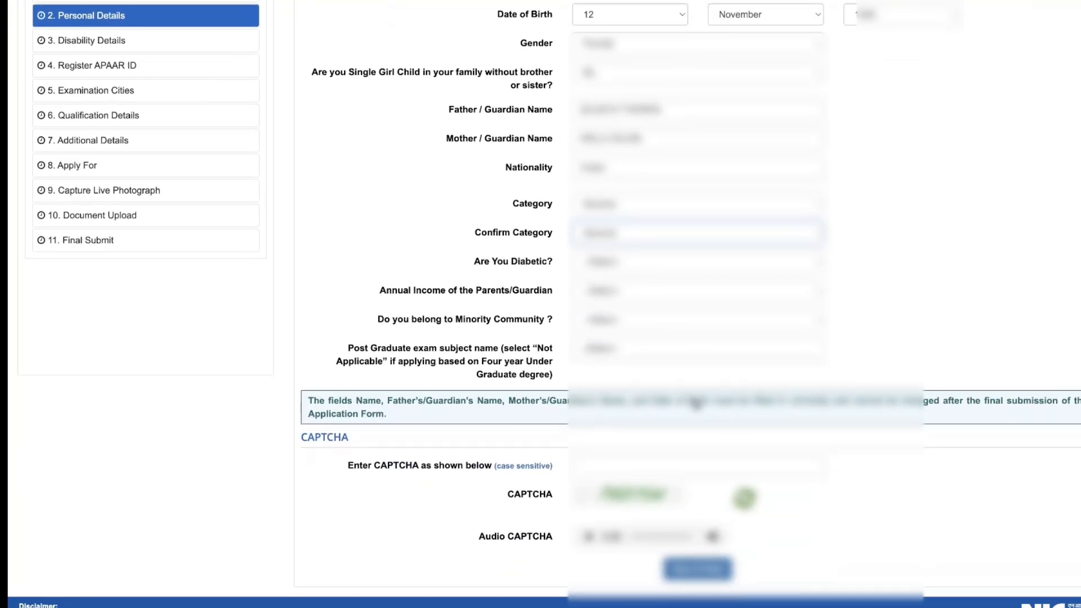
pyautogui.click(648, 265)
pyautogui.click(641, 292)
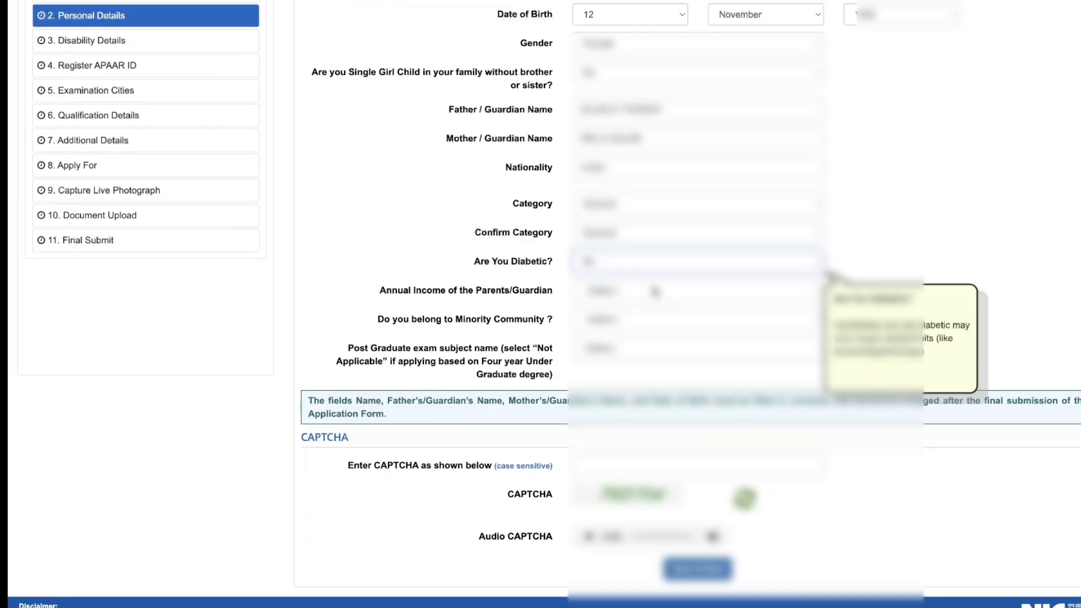
pyautogui.click(652, 290)
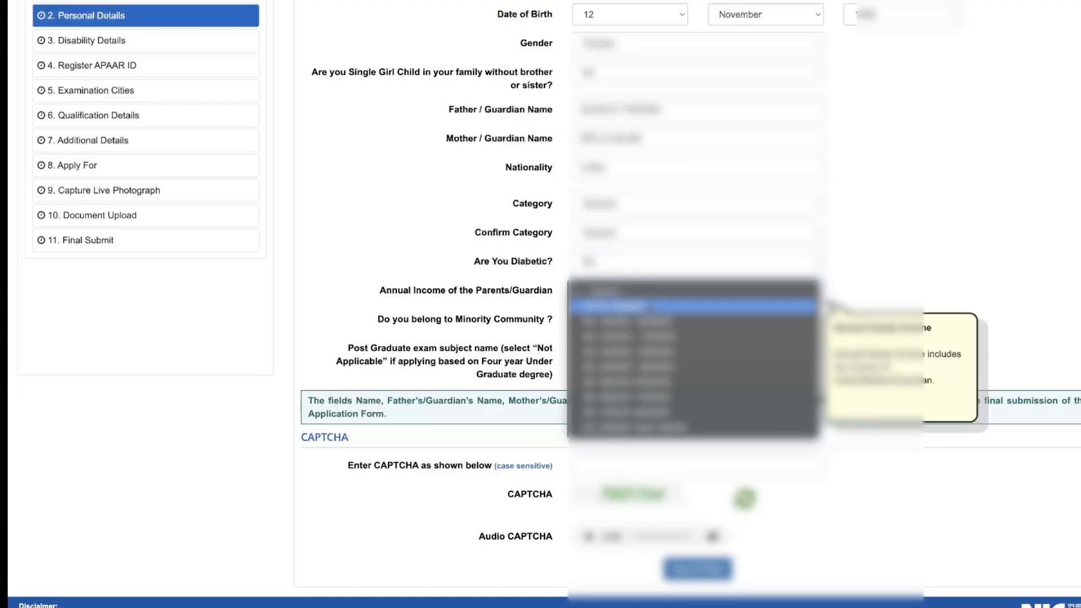
pyautogui.click(649, 306)
pyautogui.scroll(-1, 659, 309)
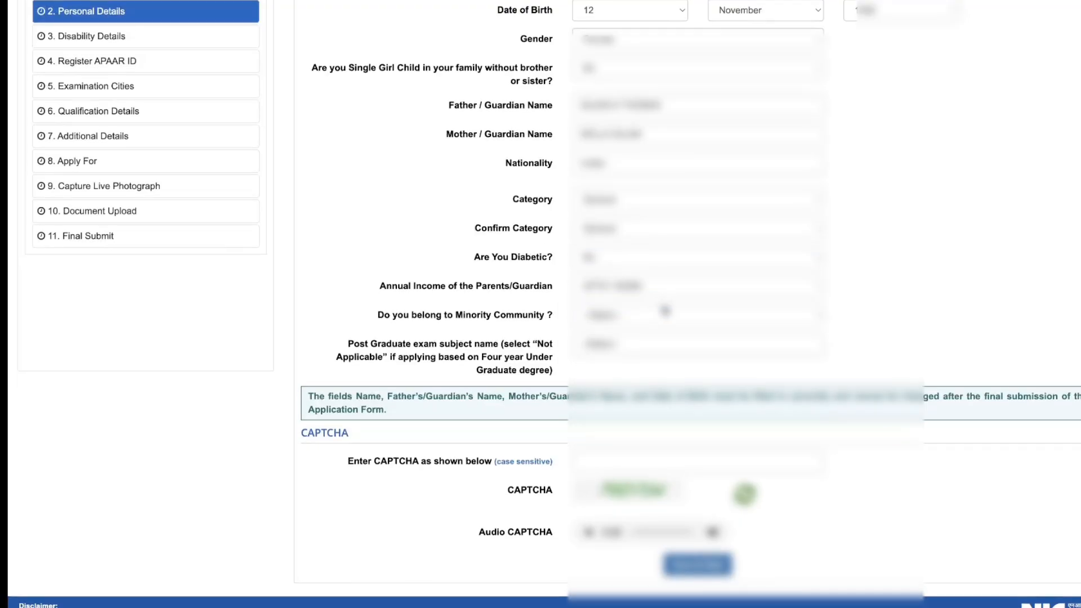
pyautogui.scroll(1, 665, 310)
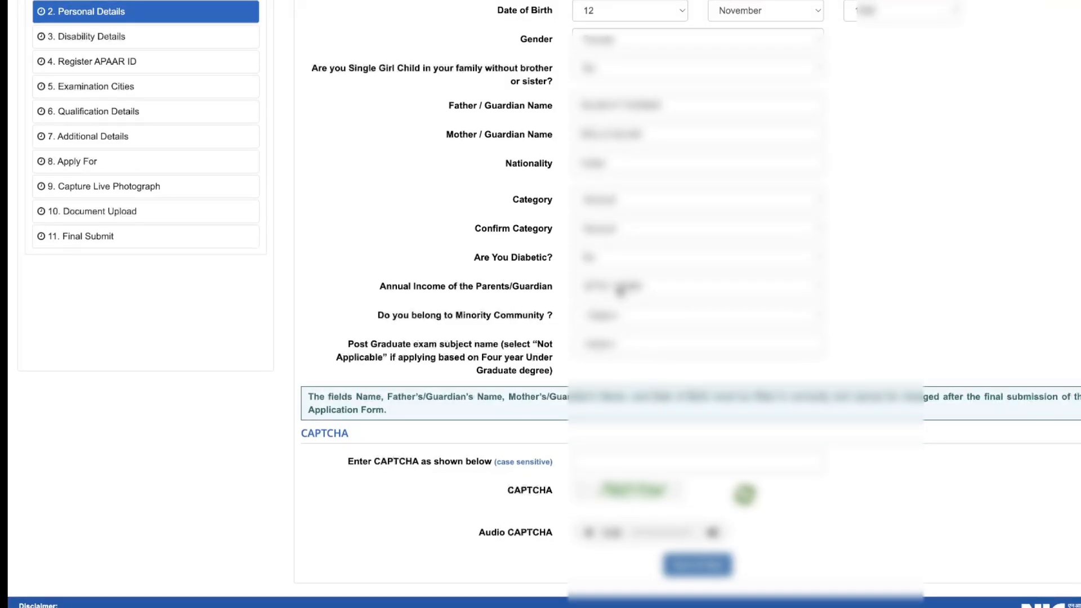
pyautogui.click(636, 292)
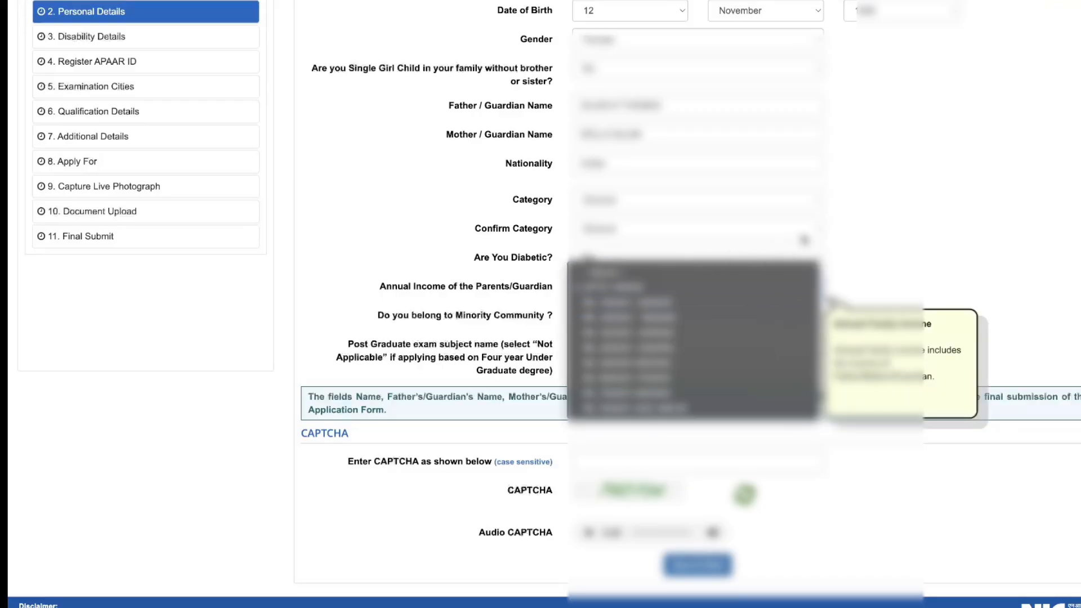
pyautogui.click(804, 239)
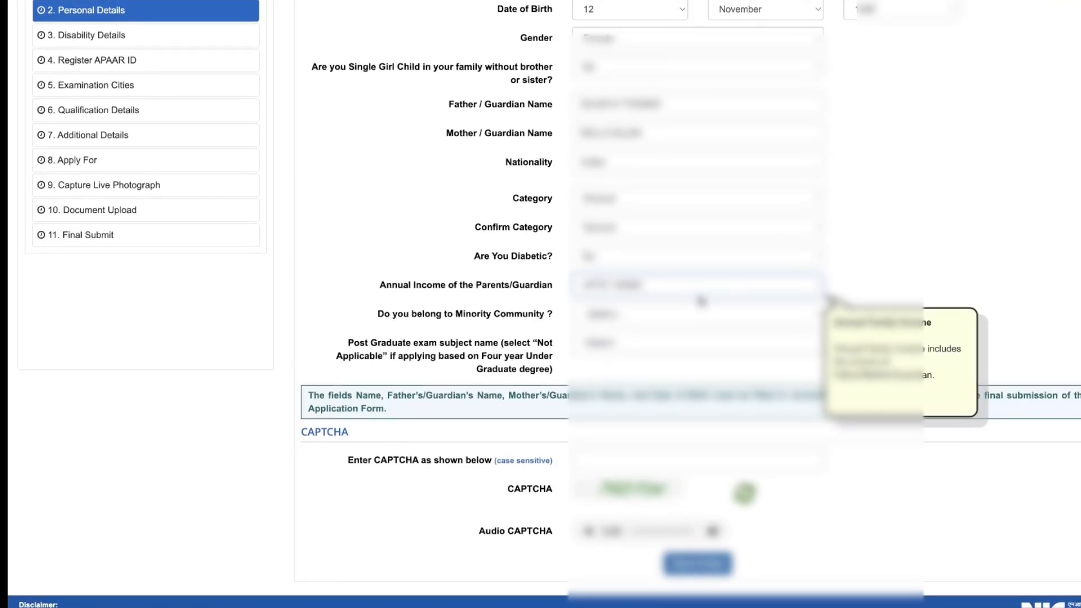
# Step: Answer the minority community question and pick the Name of Minority Community
pyautogui.click(624, 321)
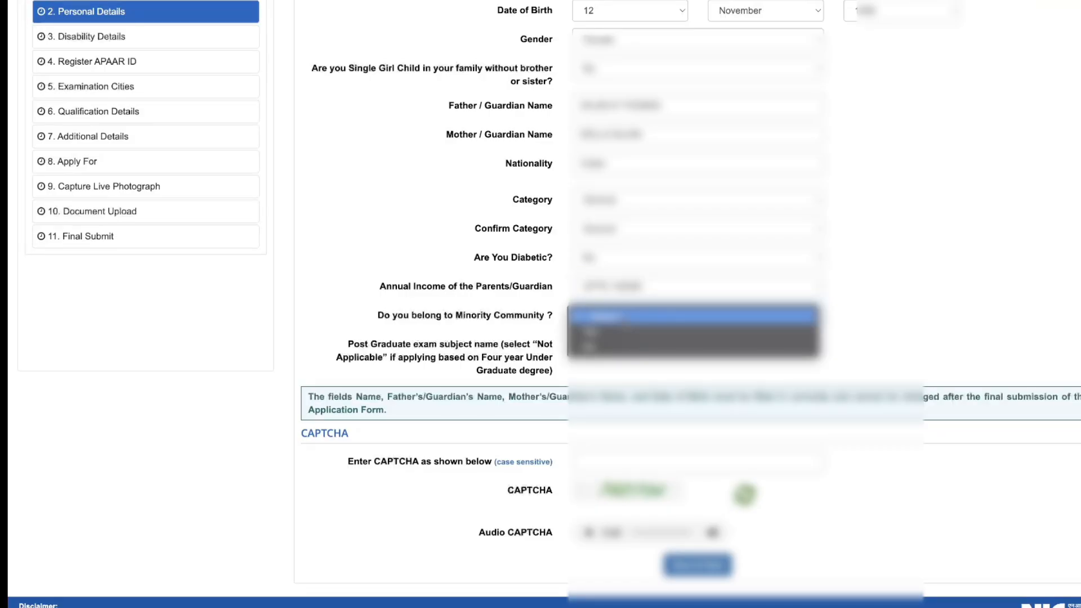
pyautogui.click(619, 333)
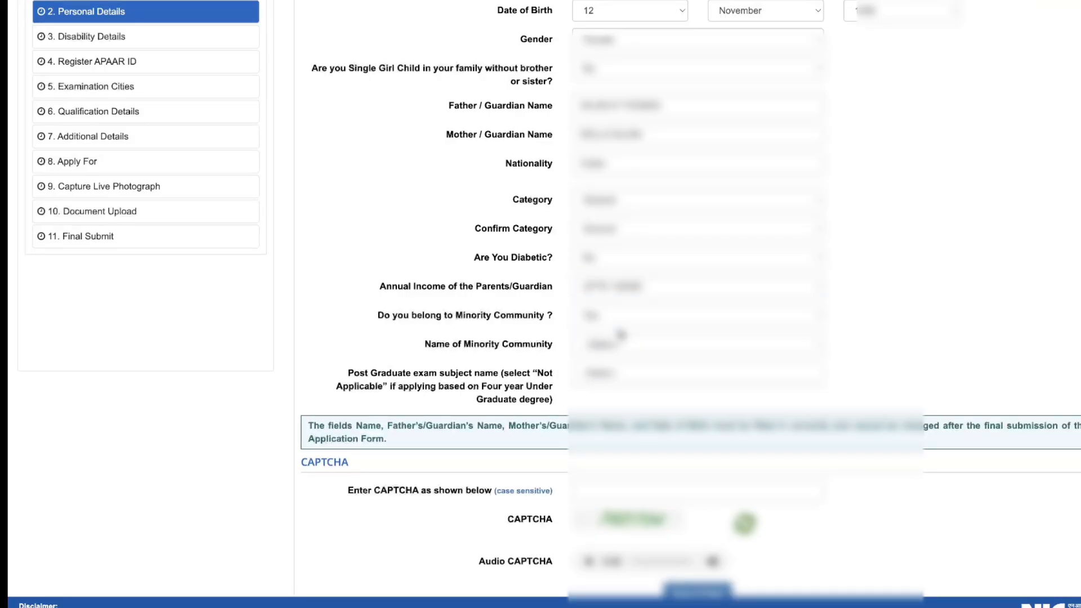
pyautogui.click(620, 344)
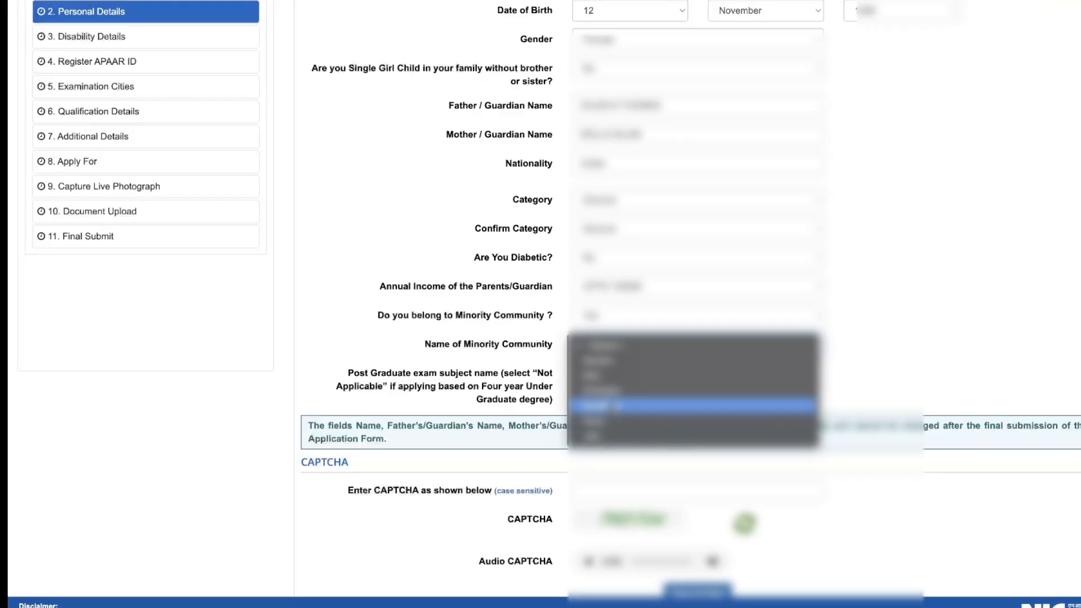
pyautogui.click(609, 390)
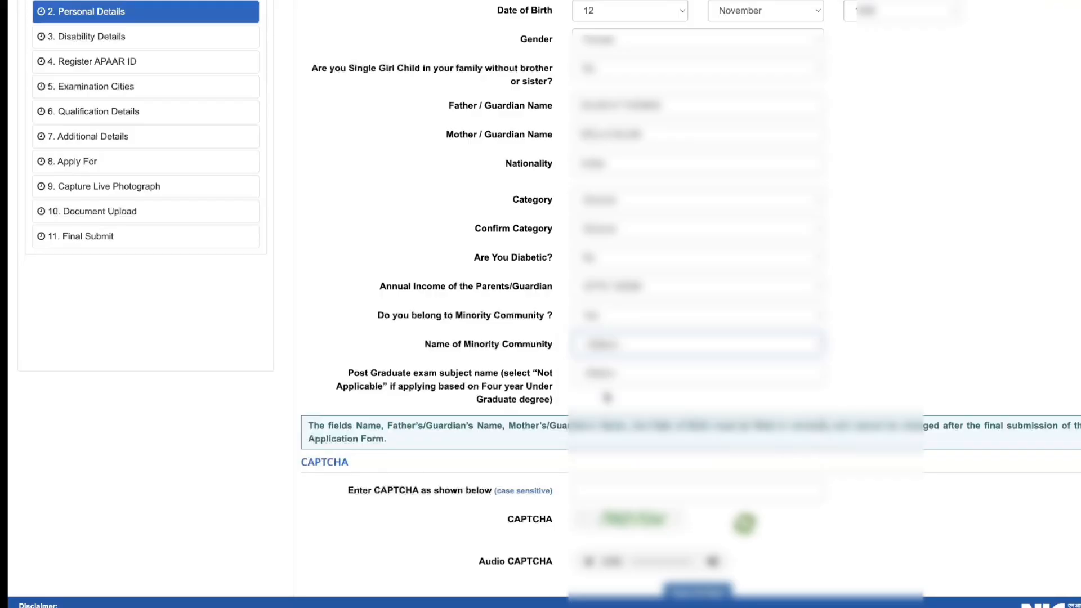
pyautogui.scroll(-1, 732, 398)
pyautogui.scroll(1, 734, 398)
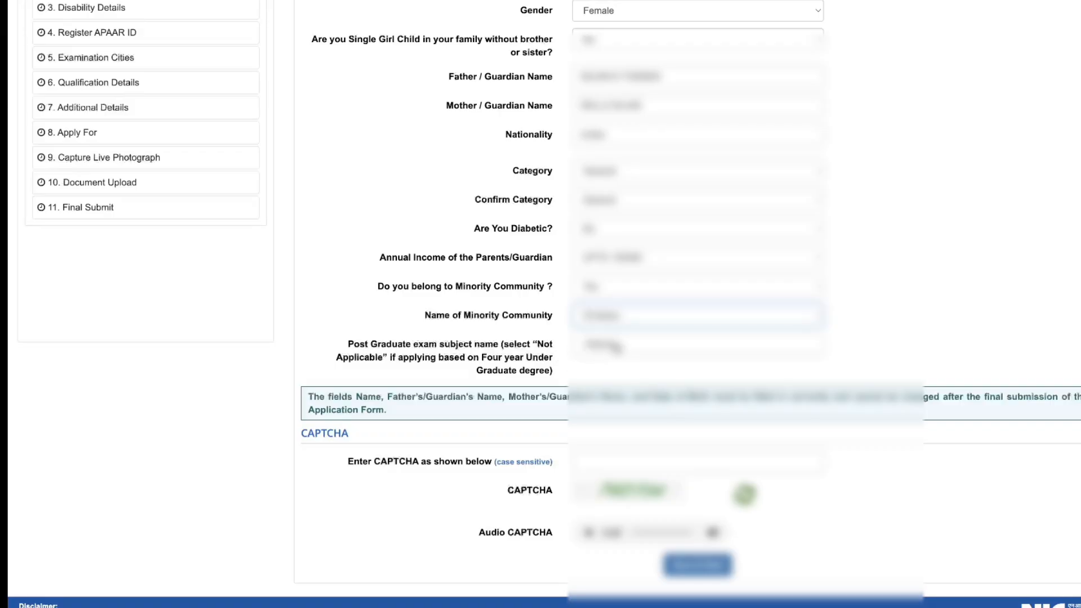
# Step: Filter the Post Graduate exam subject list with 'comp' and select the matching subject
pyautogui.click(618, 348)
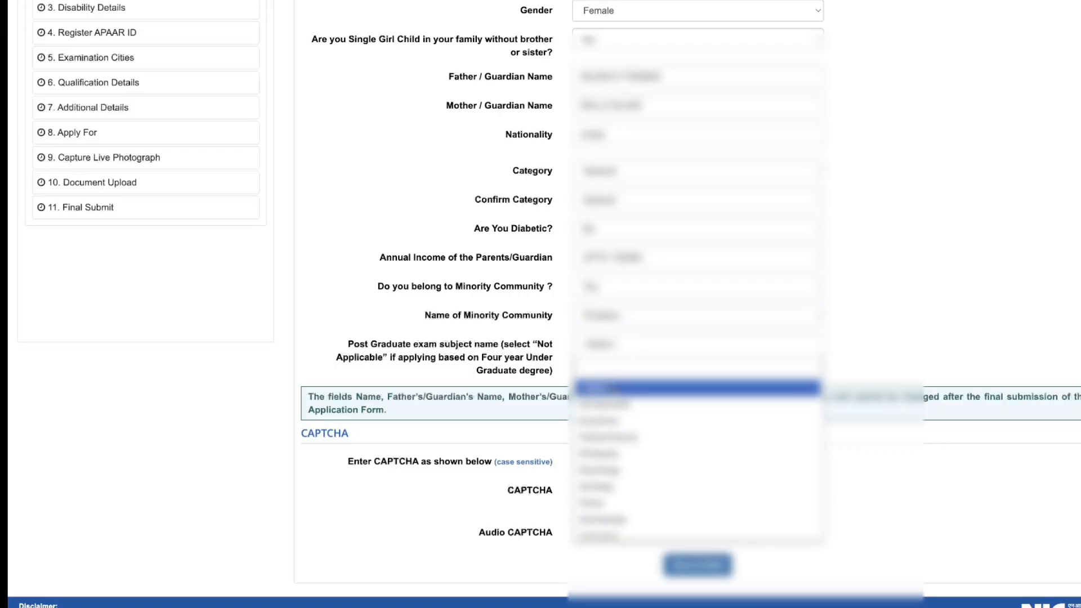
pyautogui.scroll(-3, 636, 449)
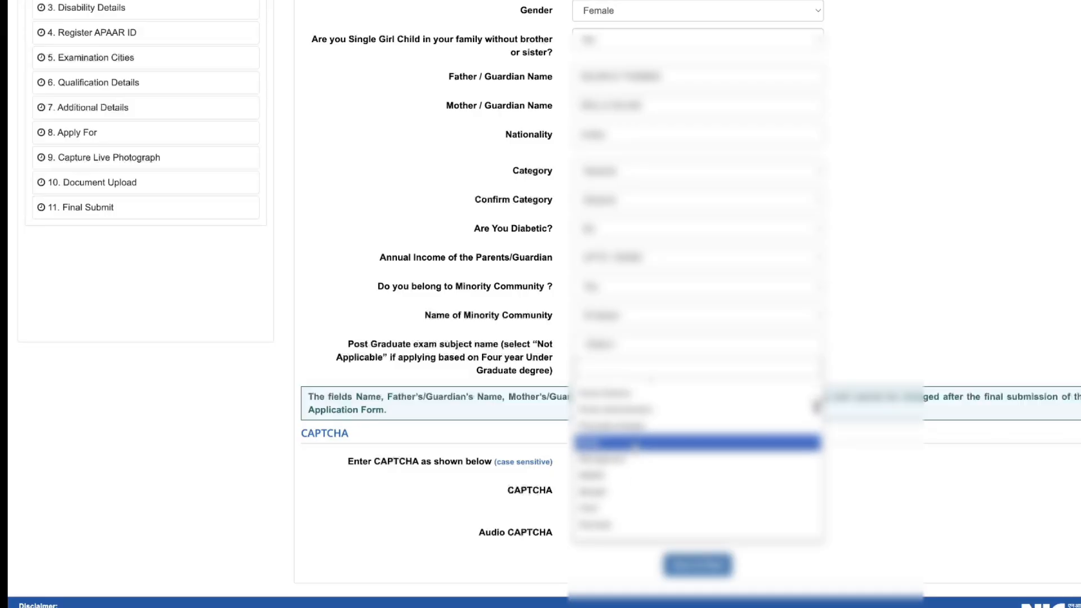
pyautogui.scroll(-4, 635, 449)
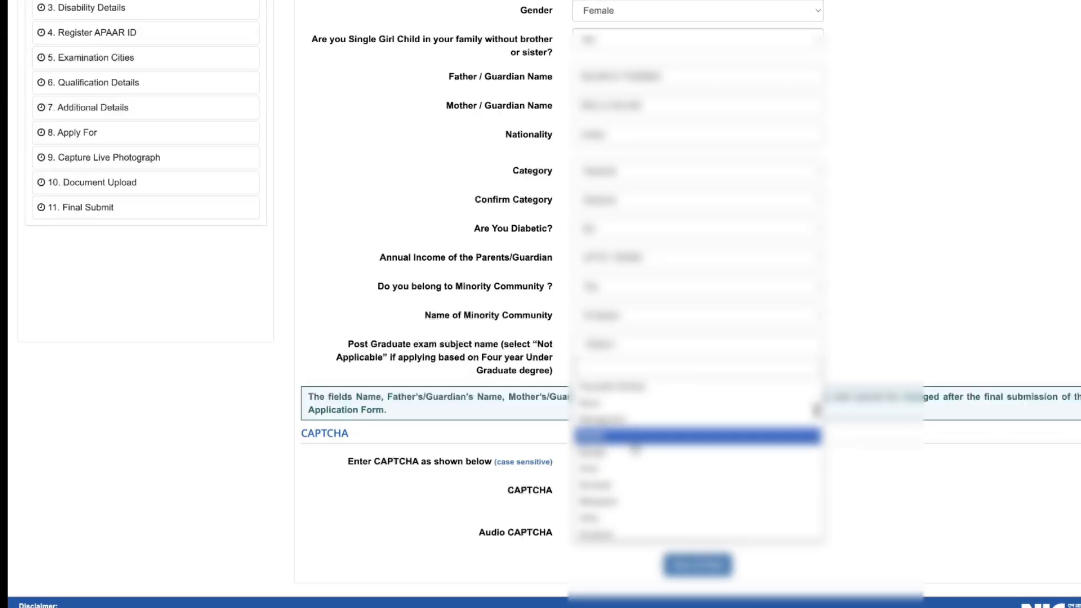
pyautogui.scroll(-3, 636, 449)
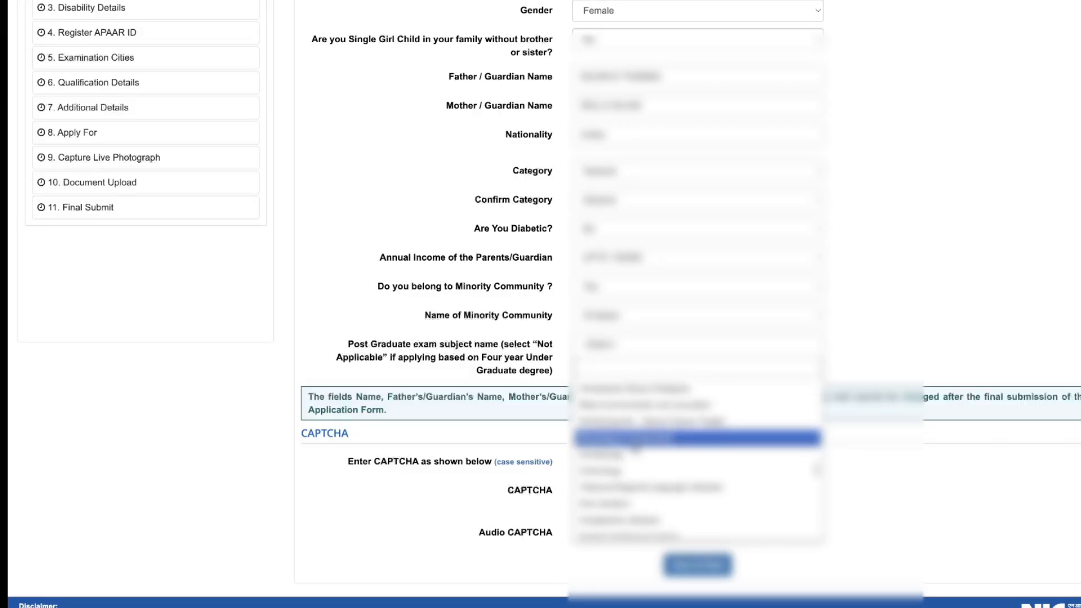
pyautogui.click(635, 405)
pyautogui.press('BackSpace')
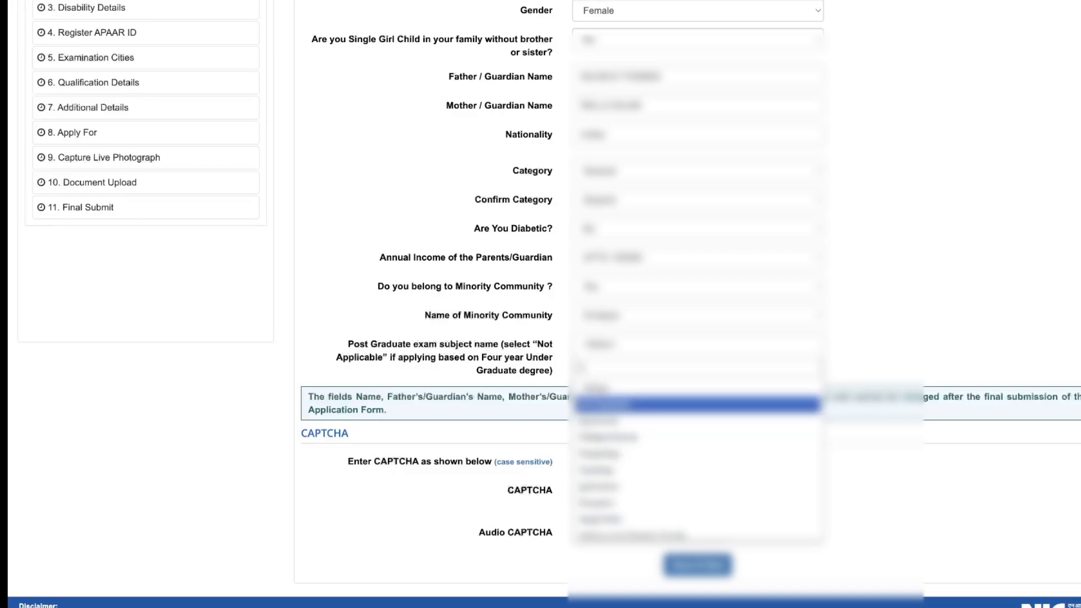
pyautogui.write('i')
pyautogui.press('BackSpace')
pyautogui.write('comp')
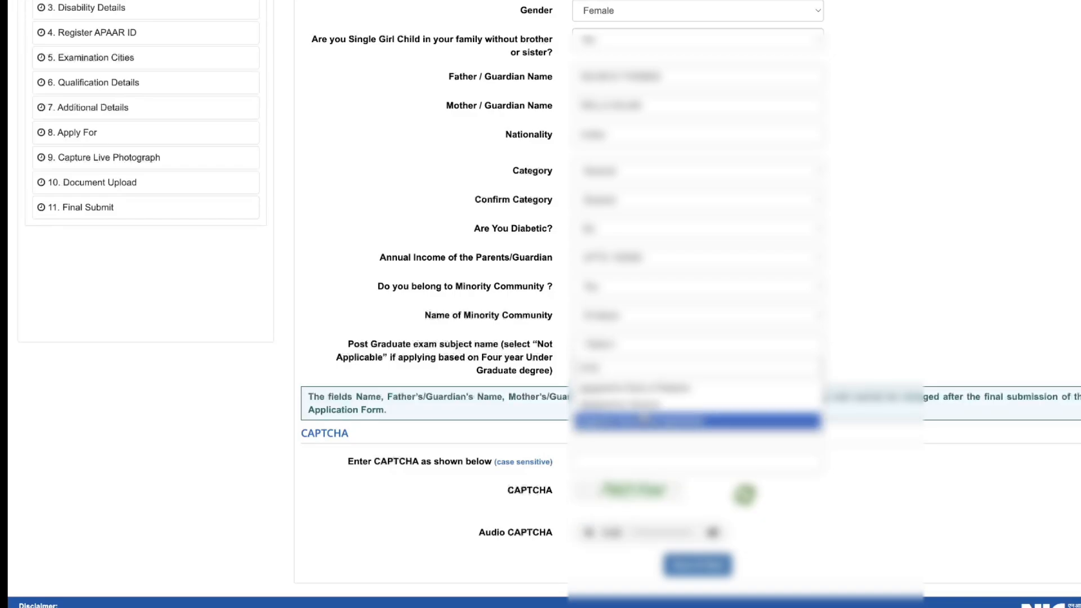
pyautogui.click(644, 421)
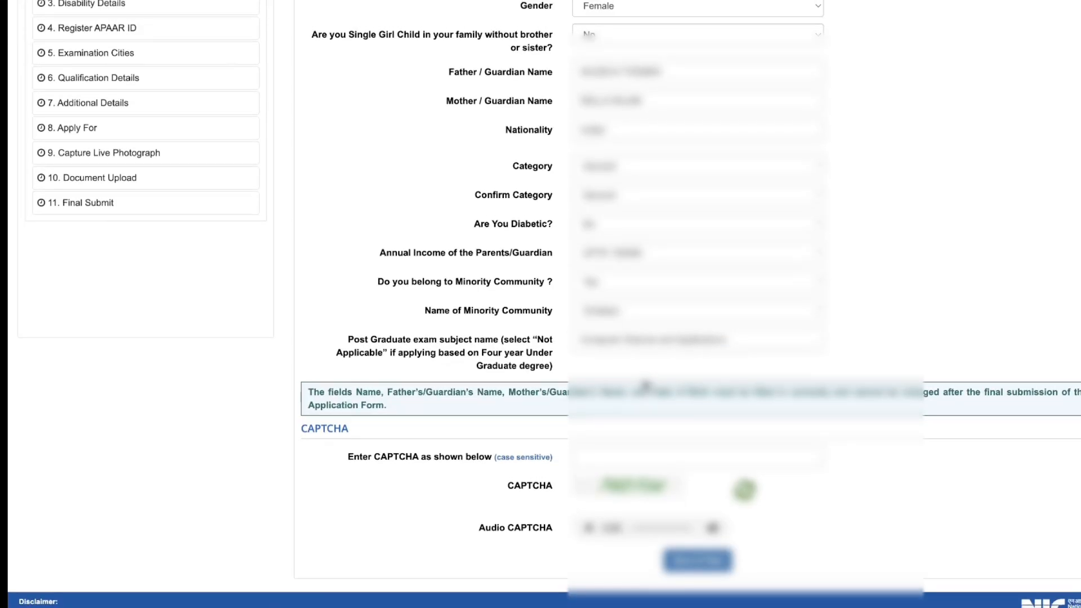
pyautogui.click(616, 461)
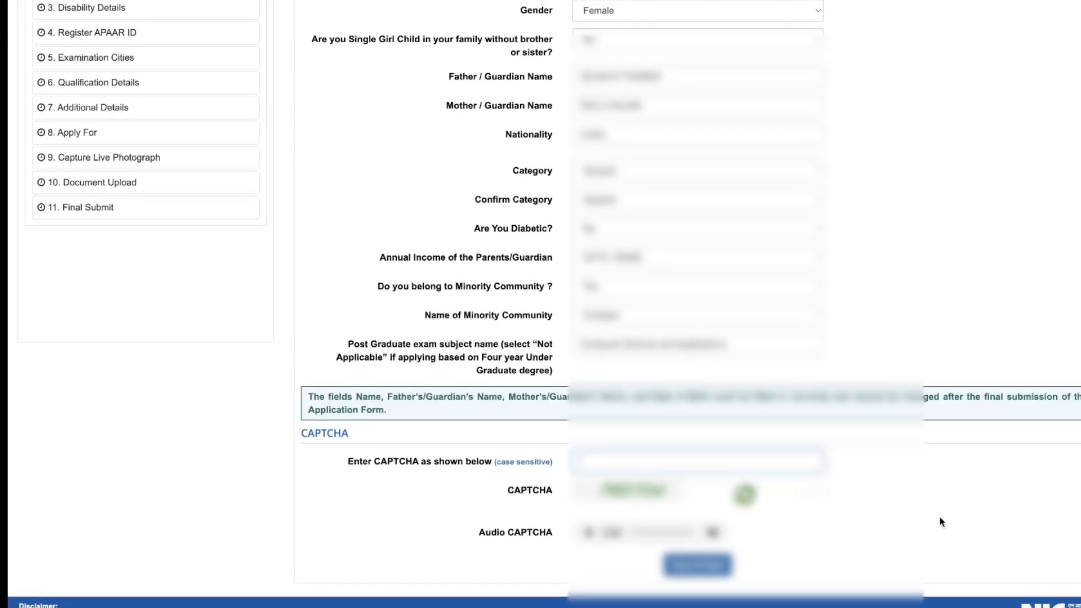
# Step: Enter the CAPTCHA and save Personal Details with Save & Next, confirming Yes
pyautogui.write('AAadbe')
pyautogui.press('BackSpace')
pyautogui.press('BackSpace')
pyautogui.press('BackSpace')
pyautogui.write('derw')
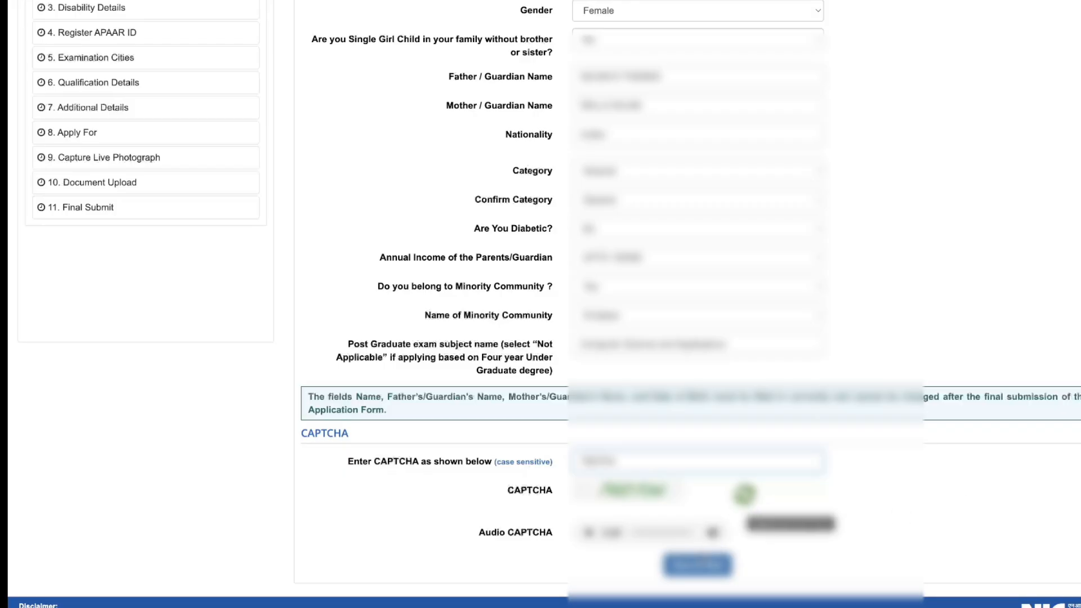
pyautogui.scroll(2, 680, 407)
pyautogui.scroll(-2, 680, 406)
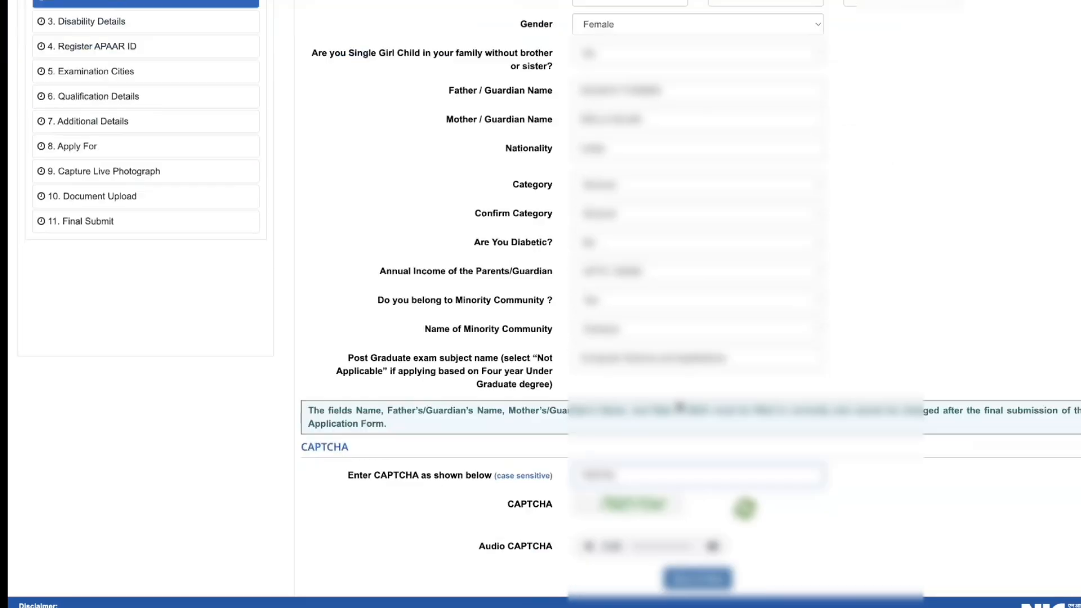
pyautogui.click(692, 567)
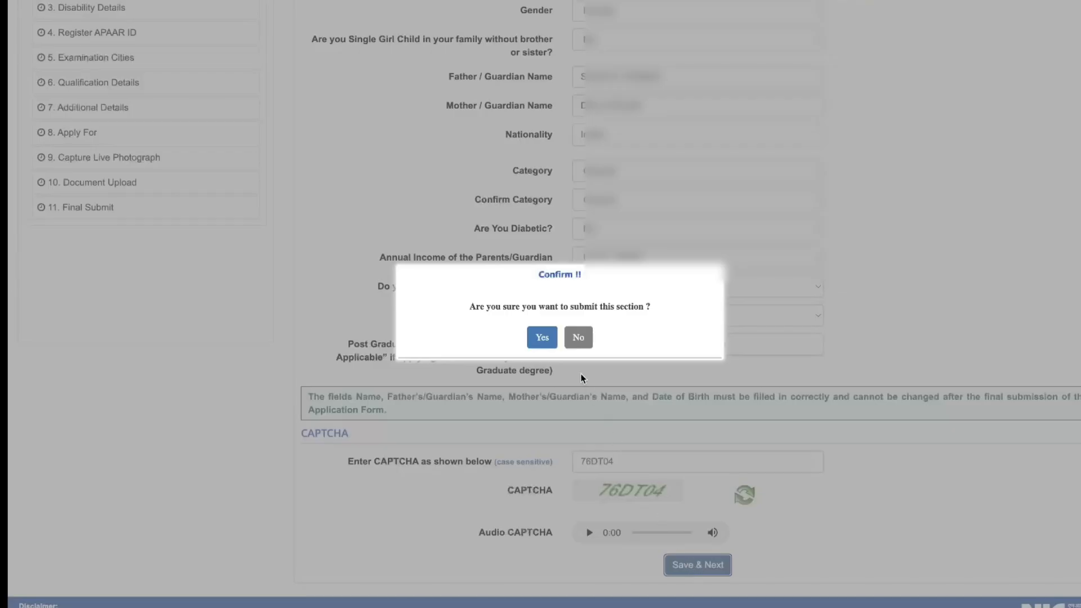
pyautogui.click(544, 338)
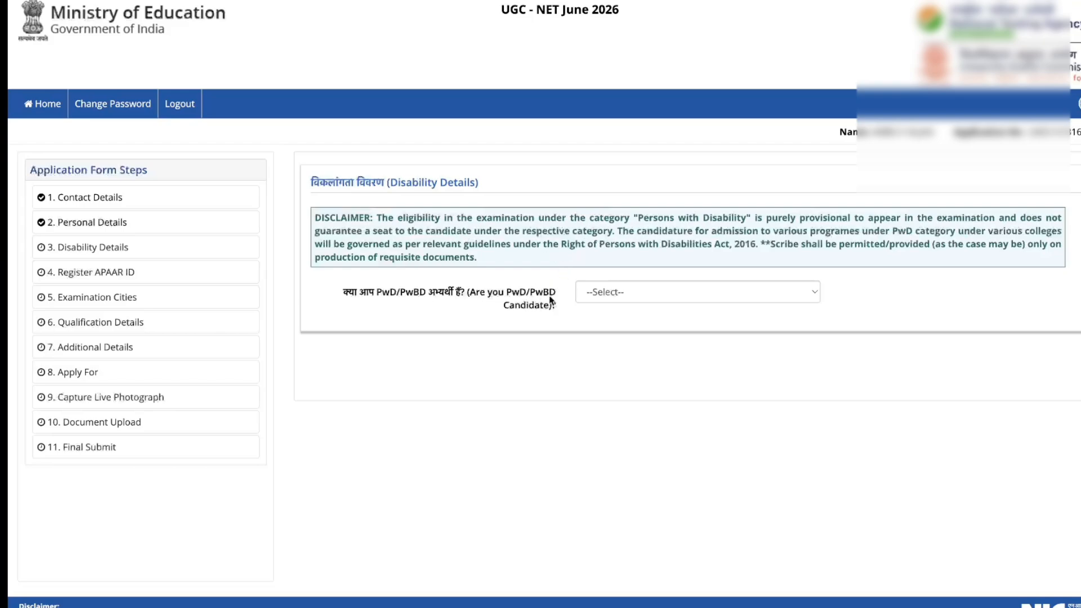
# Step: Answer No to PwD/PwBD, enter the CAPTCHA, and submit Disability Details with confirmation
pyautogui.click(617, 292)
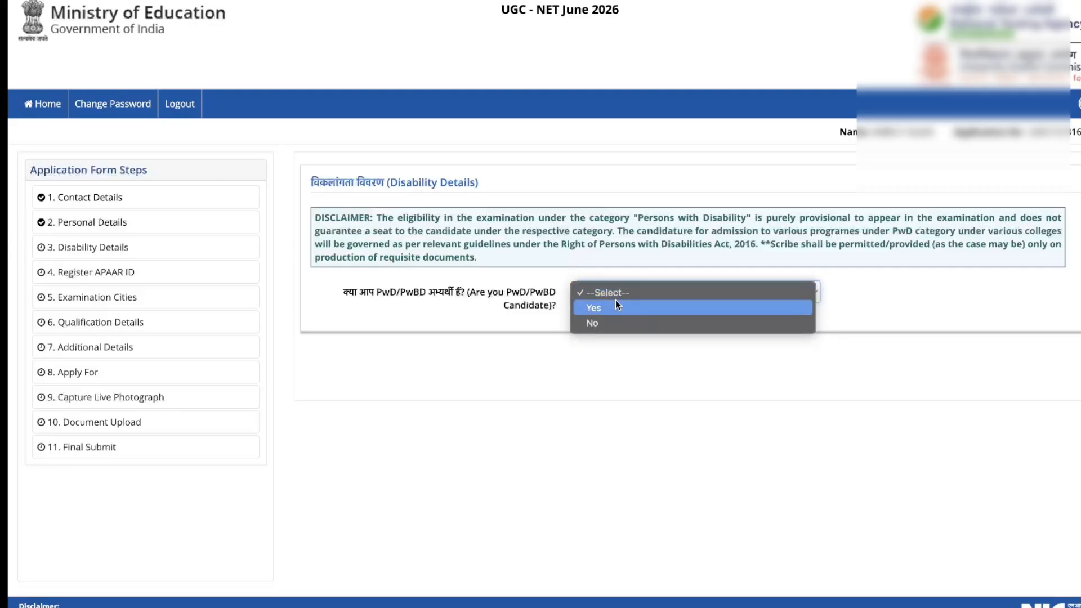
pyautogui.click(607, 321)
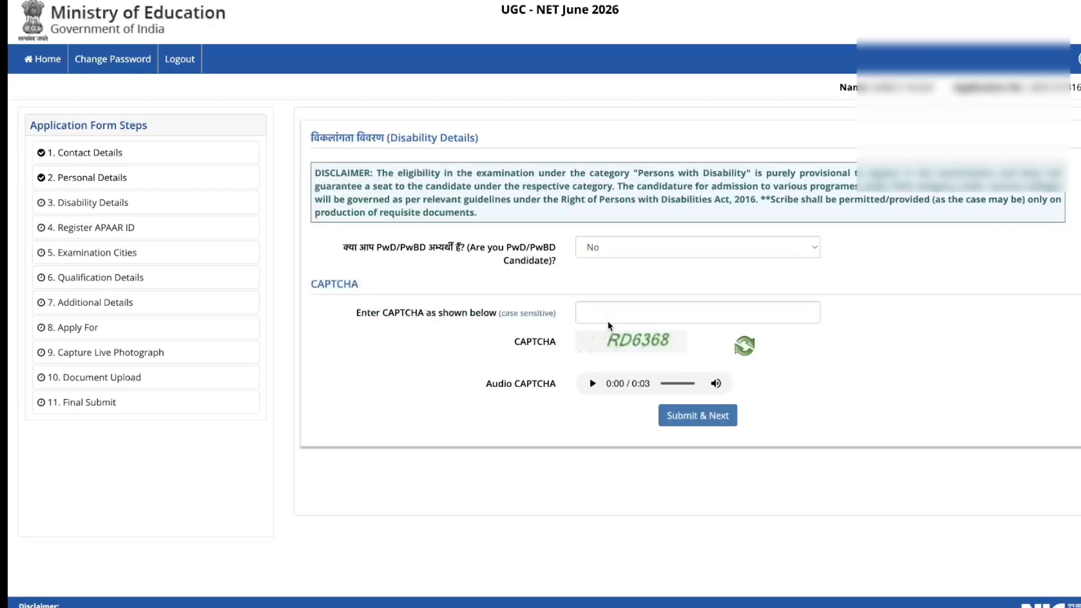
pyautogui.click(614, 352)
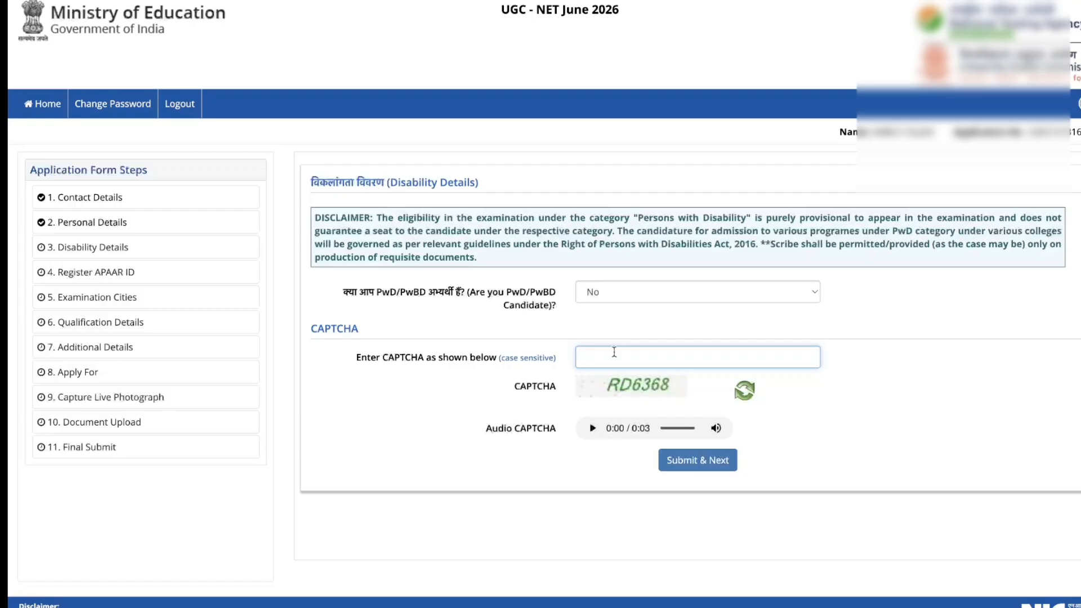
pyautogui.write('RD6368')
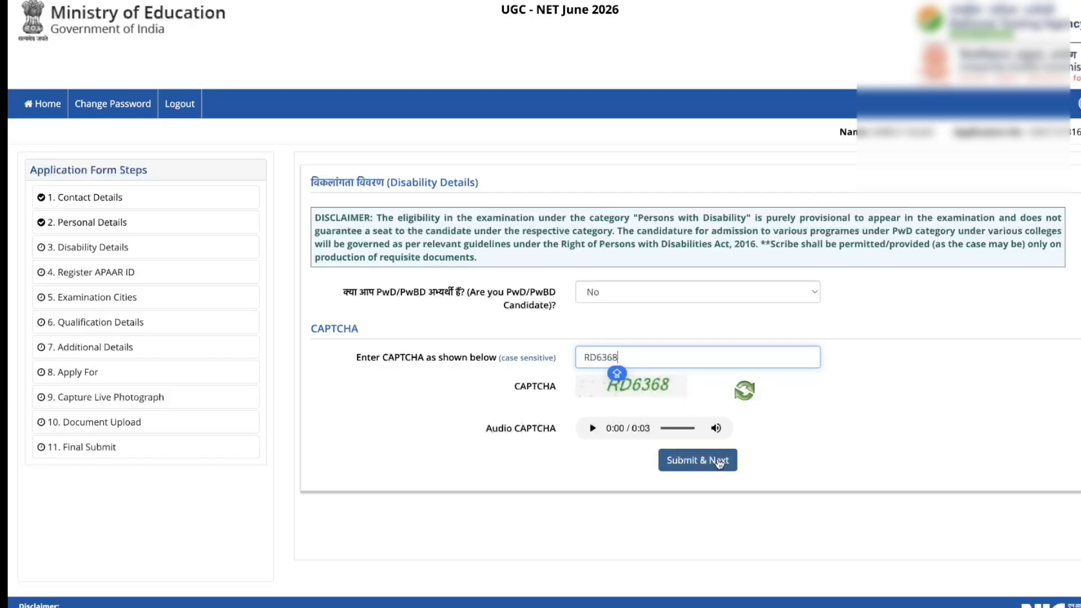
pyautogui.click(720, 463)
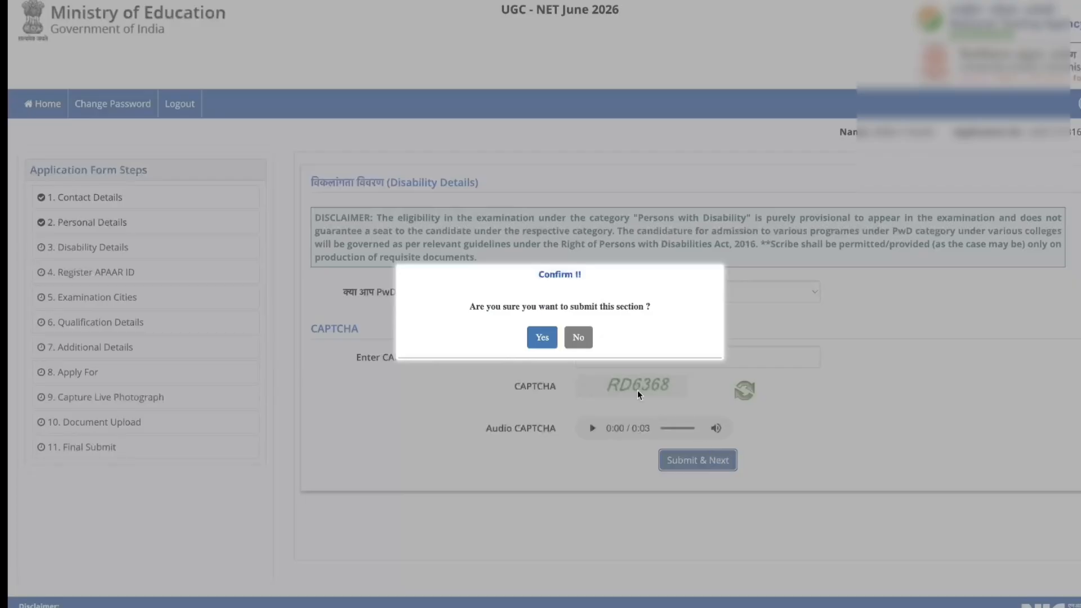
pyautogui.click(542, 338)
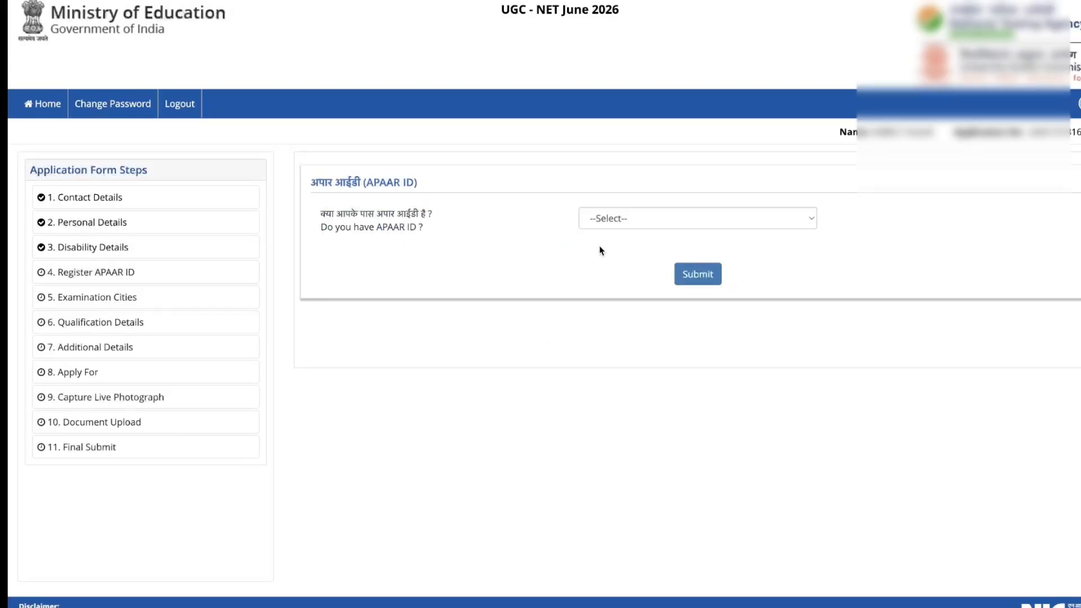
# Step: Answer No to 'Do you have APAAR ID?', submit, and confirm with OK
pyautogui.click(606, 227)
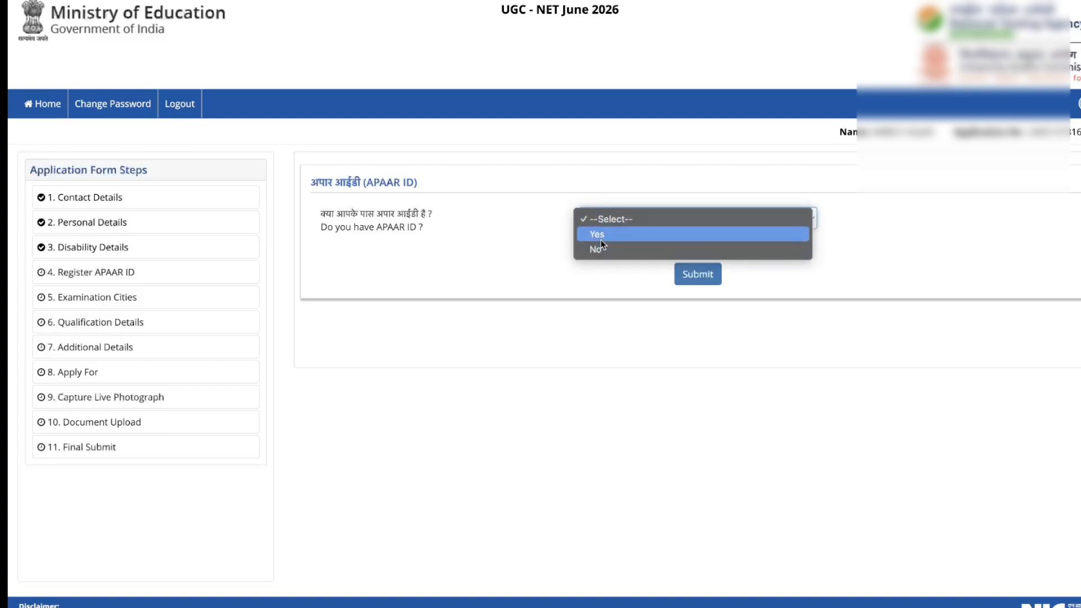
pyautogui.click(600, 249)
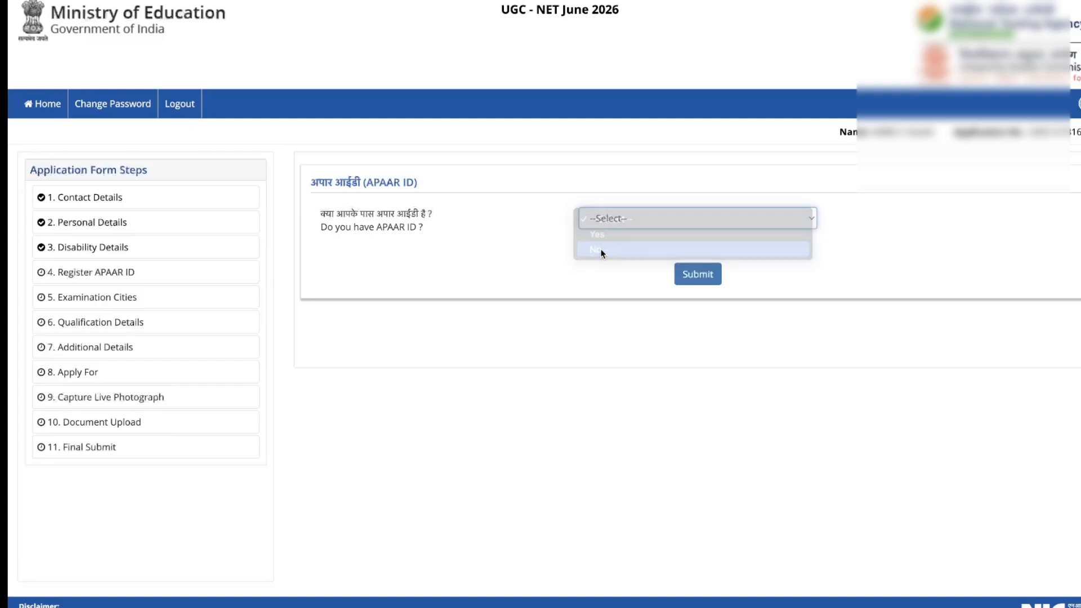
pyautogui.click(688, 274)
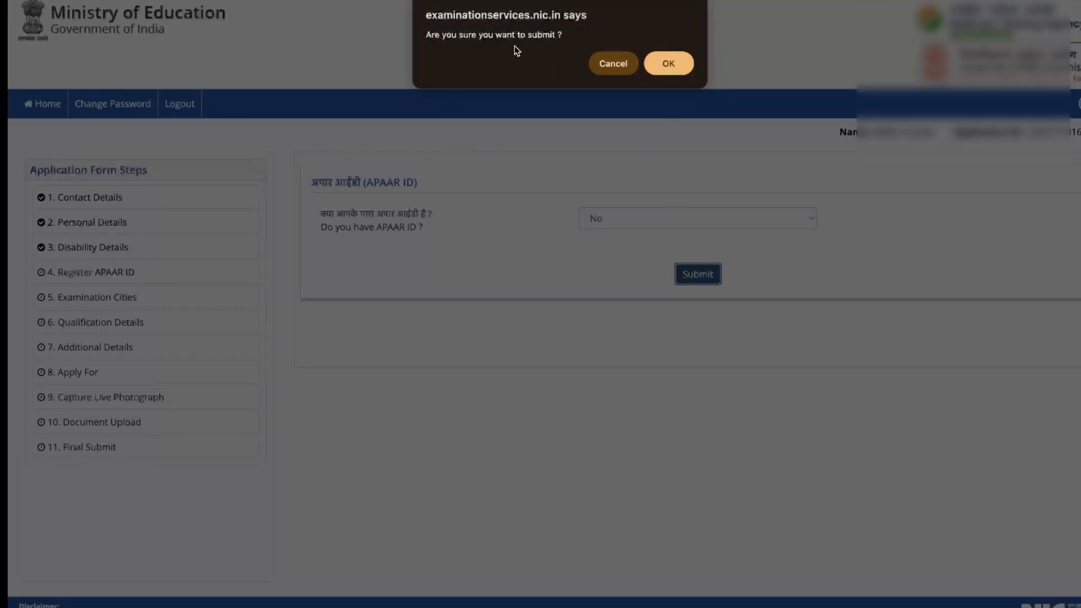
pyautogui.click(674, 65)
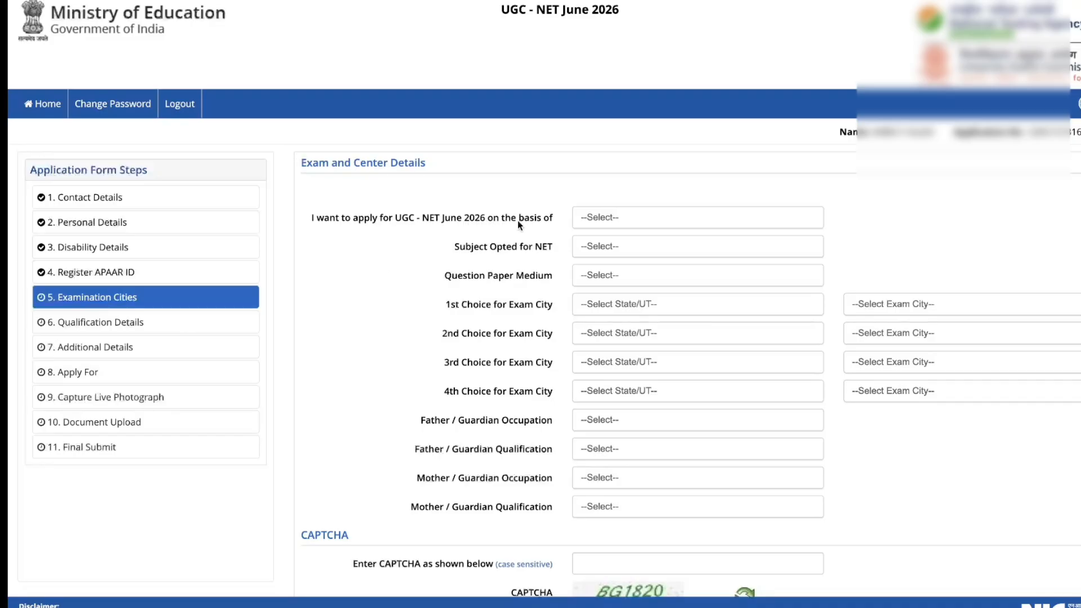
# Step: Apply on the basis of Master's Degree for Computer Science and Applications, with English as the paper medium
pyautogui.click(625, 220)
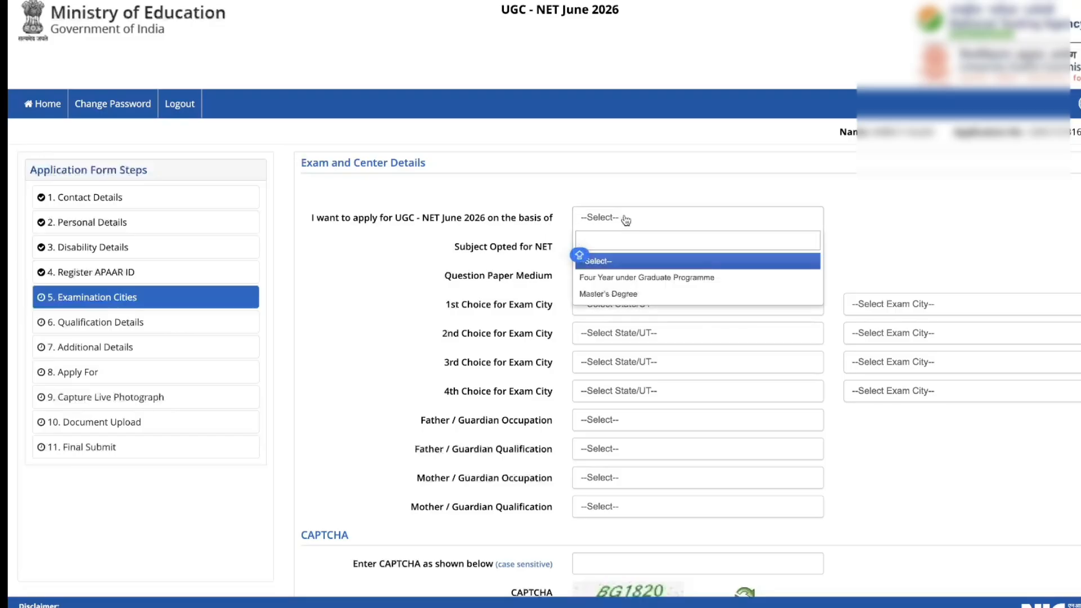
pyautogui.click(645, 296)
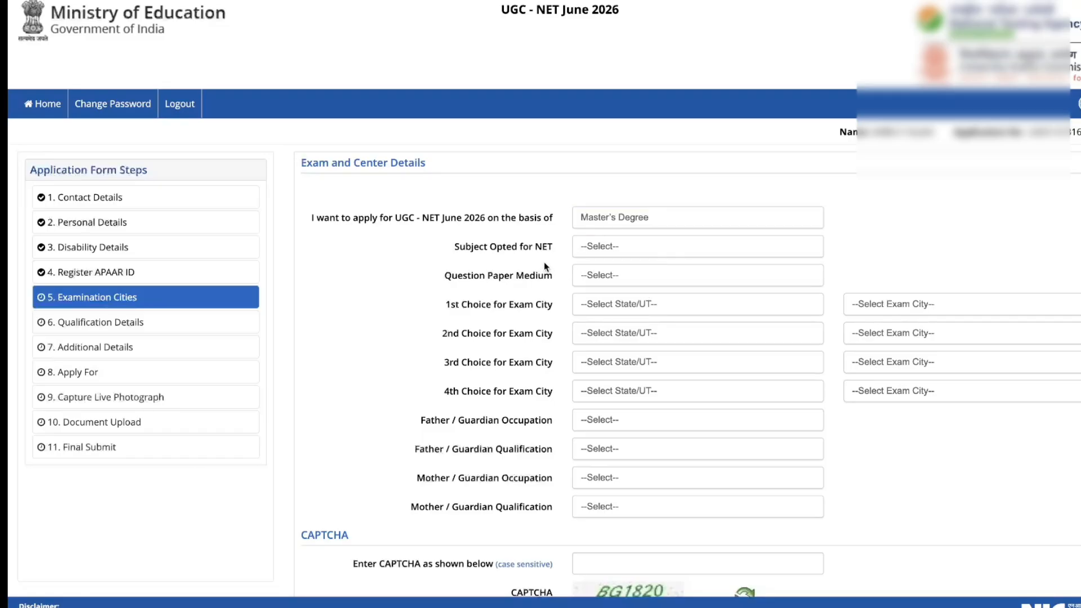
pyautogui.click(582, 252)
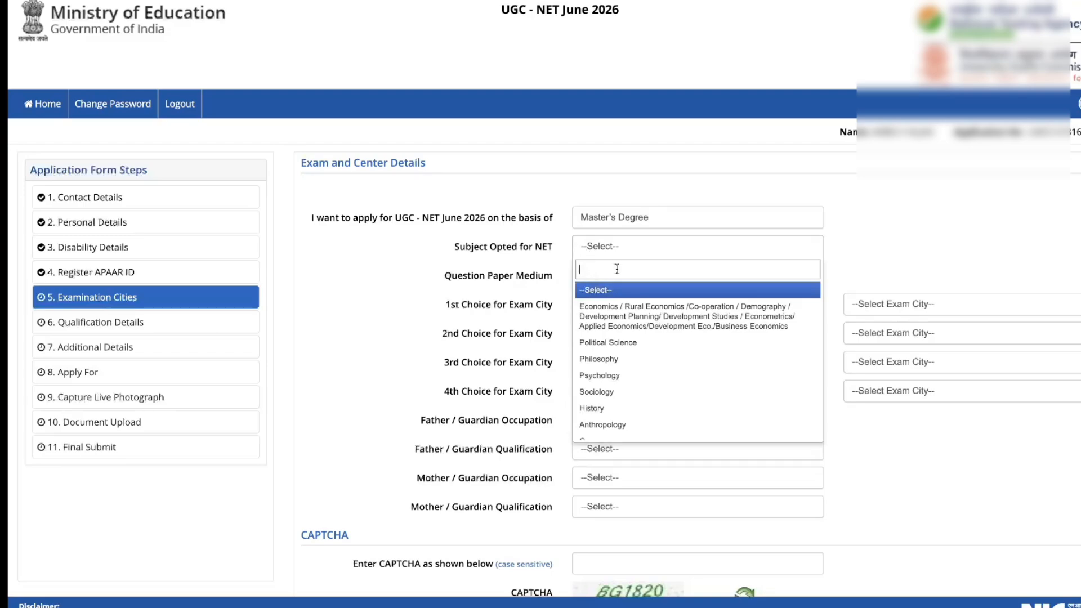
pyautogui.write('coMPU')
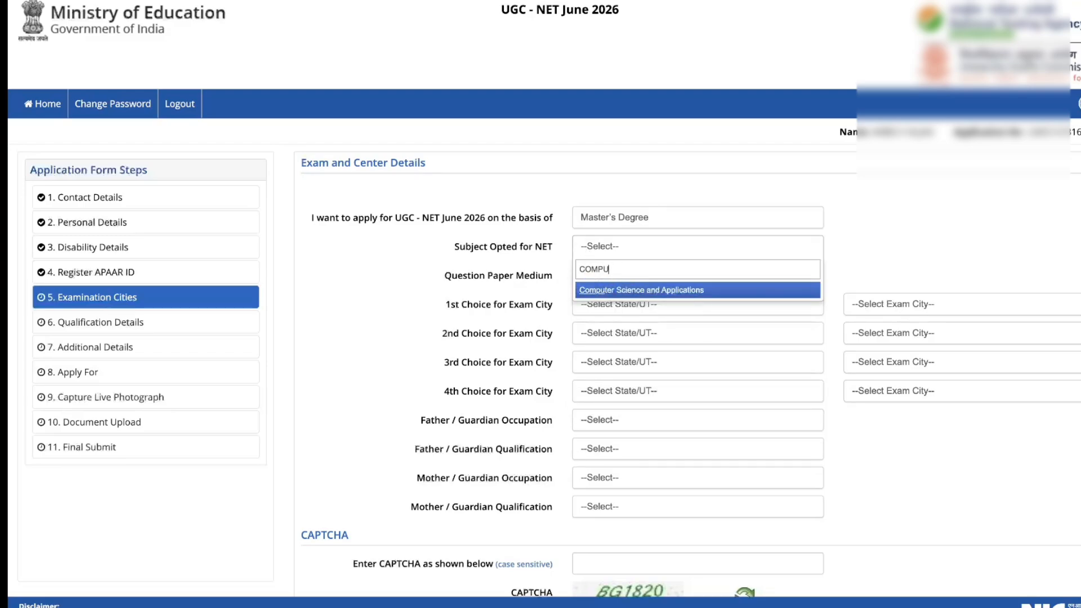
pyautogui.click(608, 288)
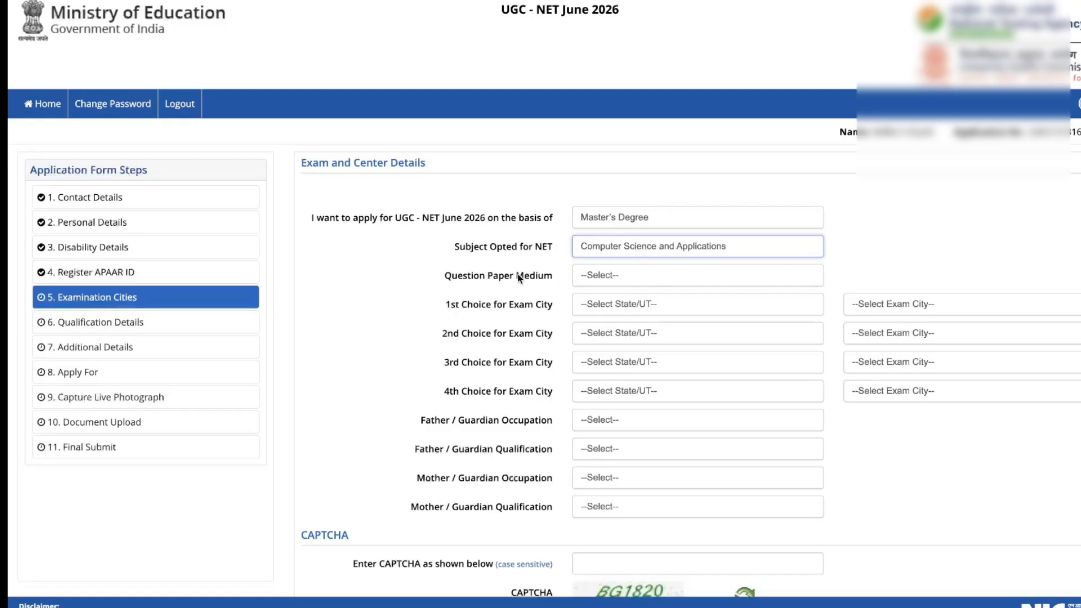
pyautogui.click(618, 276)
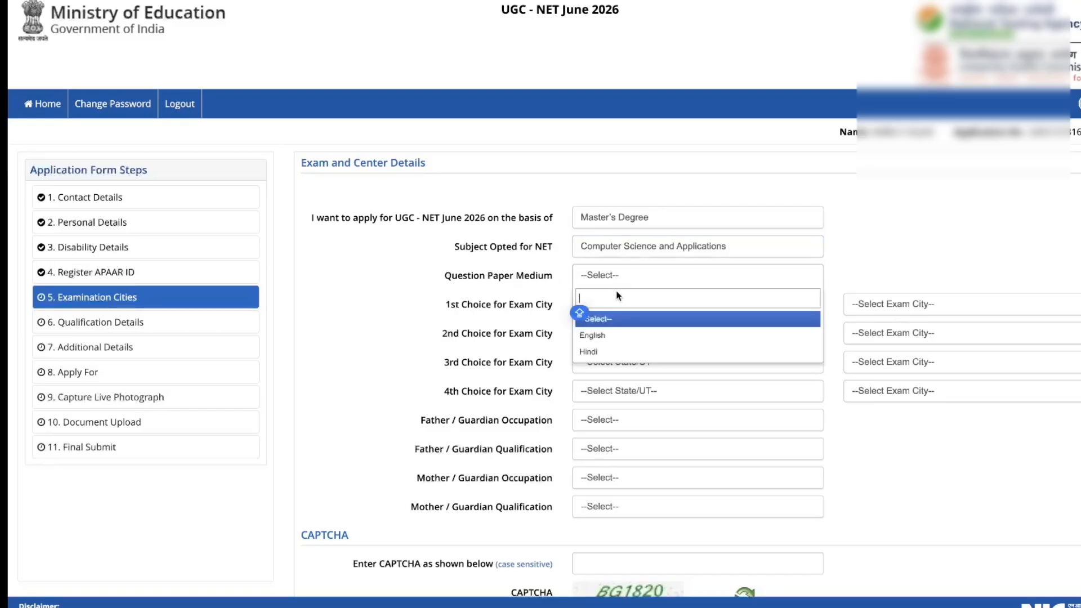
pyautogui.click(617, 335)
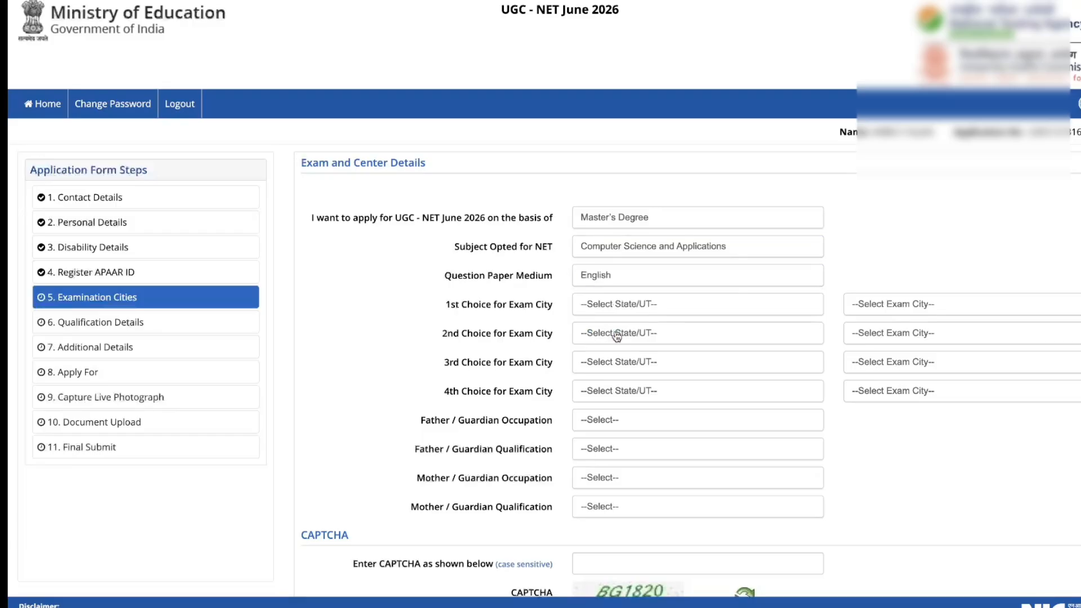
pyautogui.scroll(-1, 618, 336)
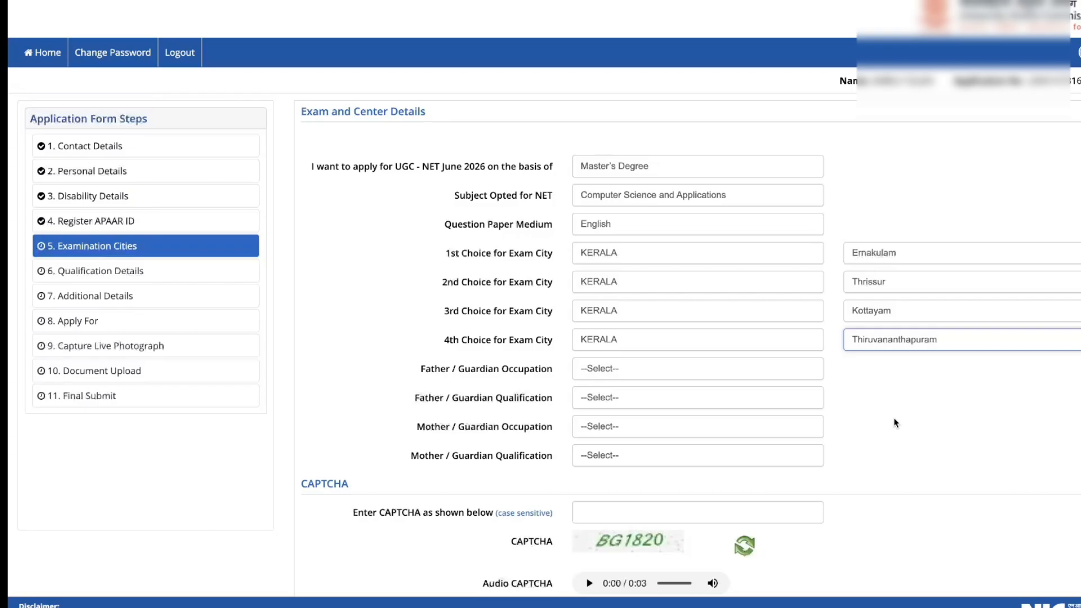
# Step: Set the father's occupation to AGRICULTURE and qualification to MATRICULATE
pyautogui.scroll(-2, 895, 422)
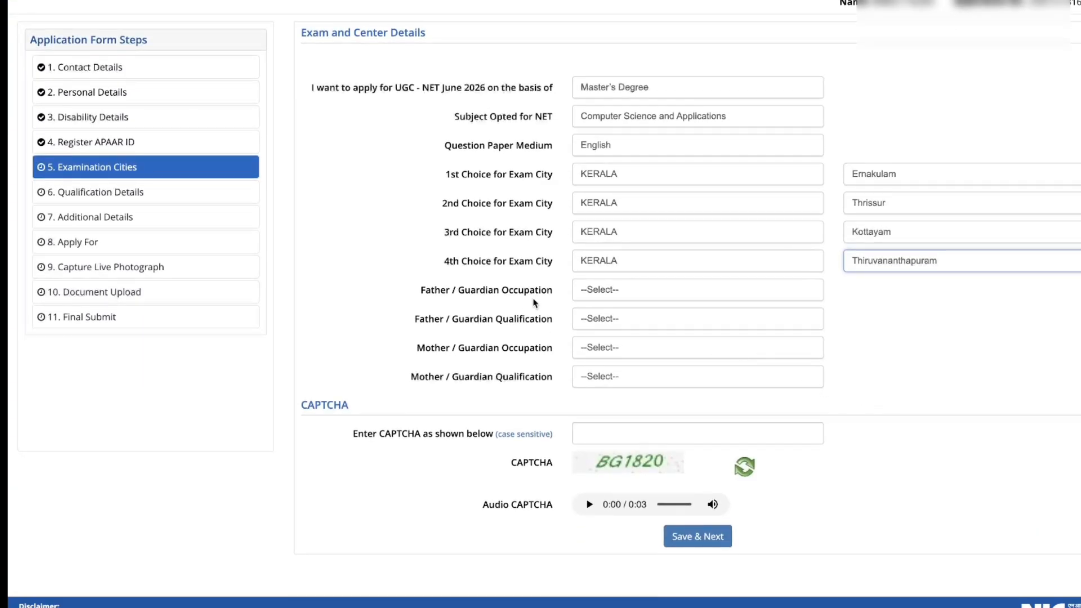
pyautogui.click(607, 294)
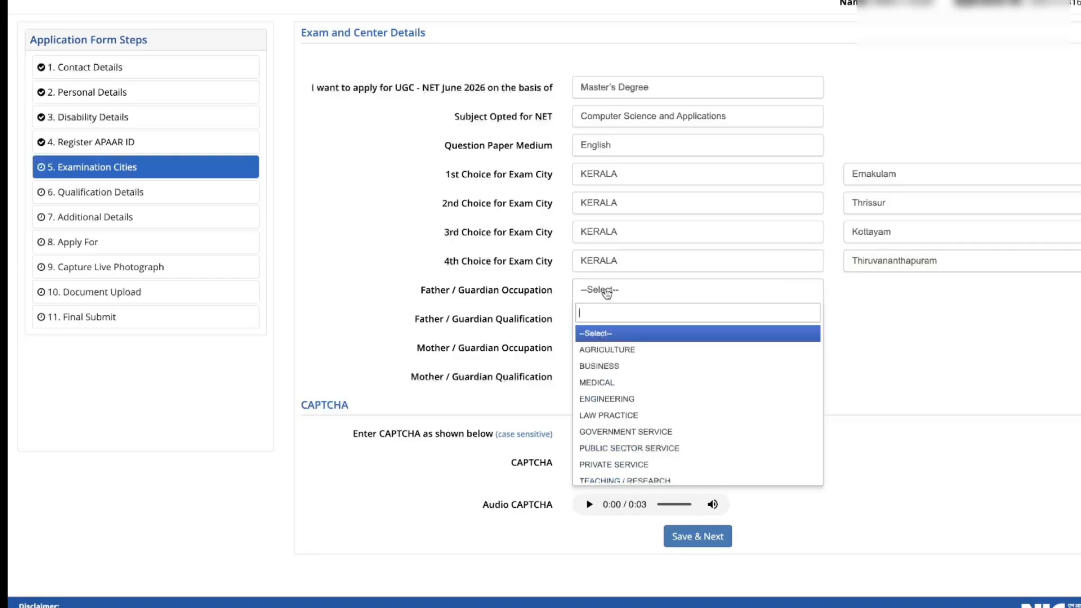
pyautogui.click(627, 353)
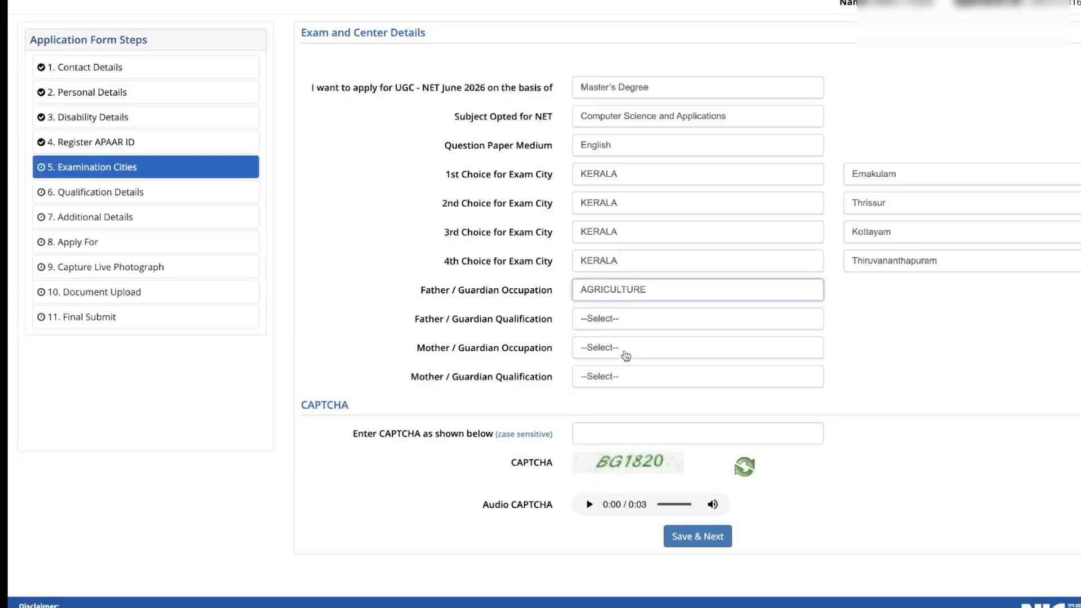
pyautogui.click(624, 326)
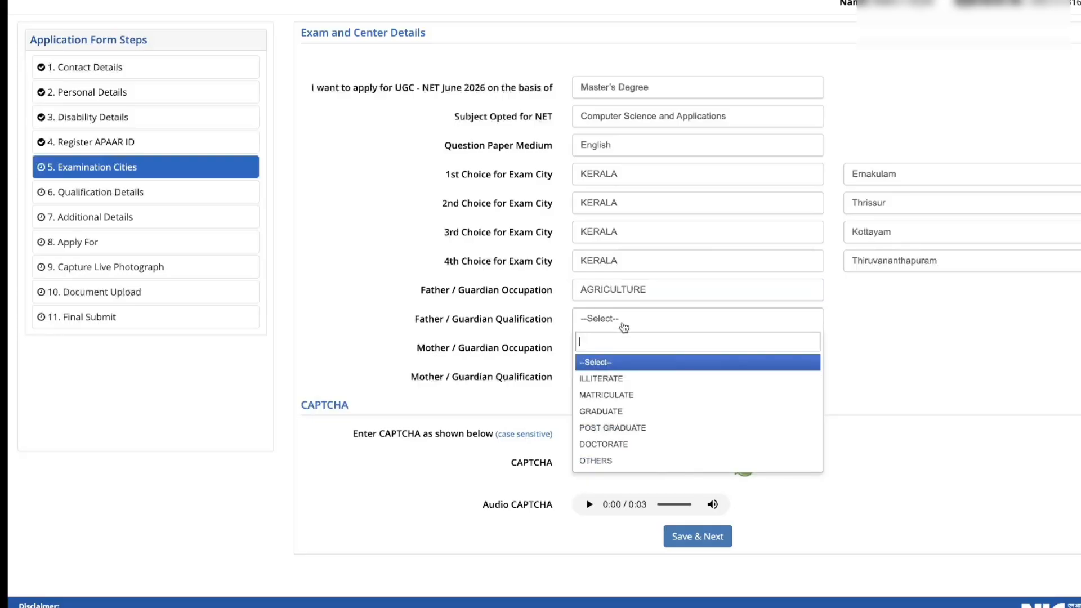
pyautogui.click(635, 398)
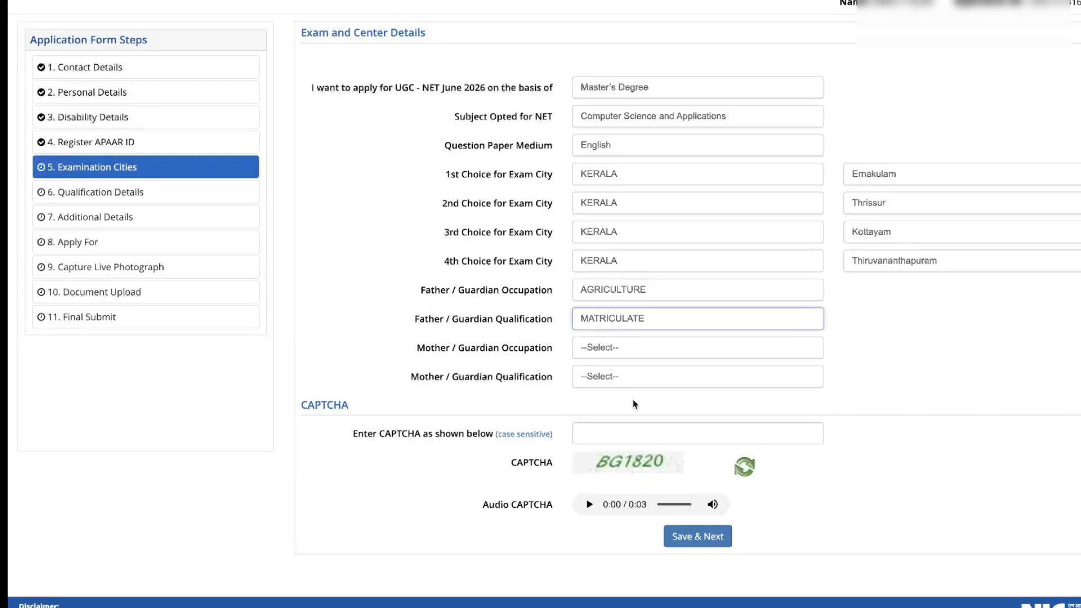
# Step: Set the mother's occupation to OTHERS (INCLUDING HOUSE WIFE) and qualification to MATRICULATE
pyautogui.click(622, 356)
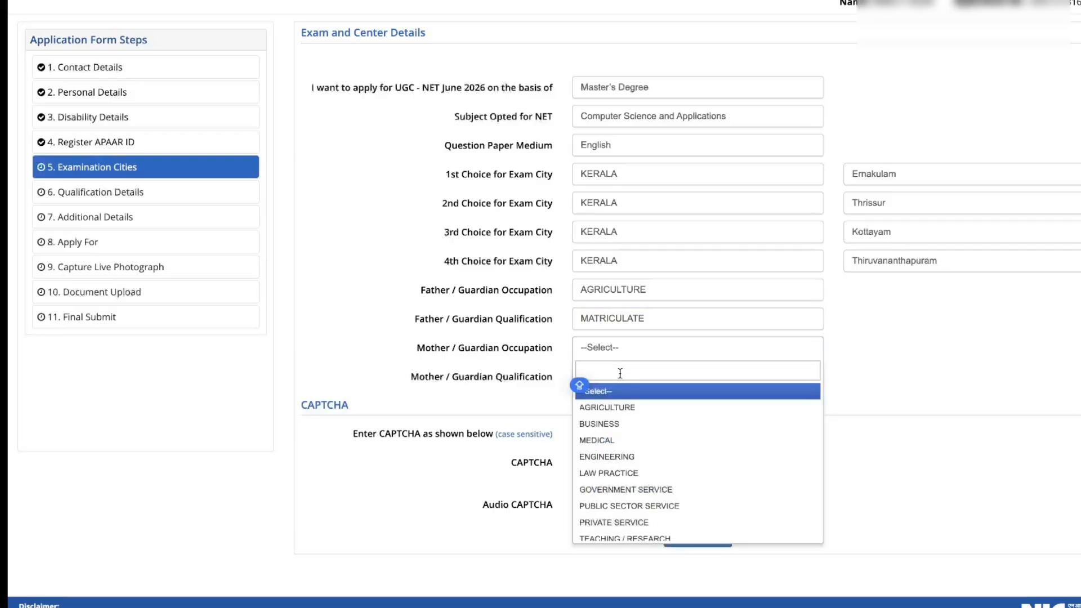
pyautogui.scroll(-2, 637, 461)
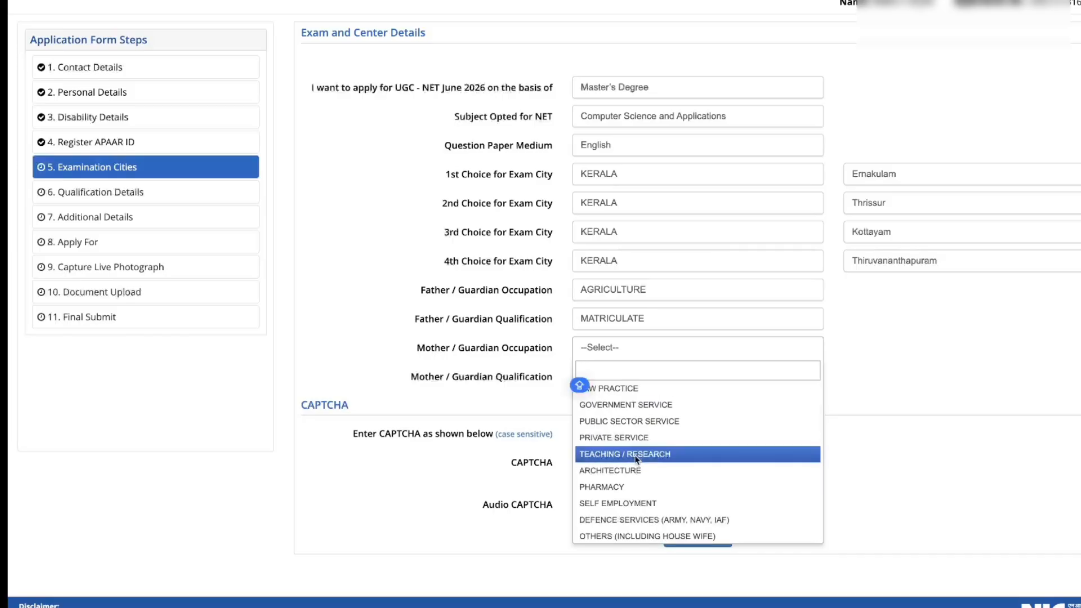
pyautogui.scroll(1, 635, 454)
pyautogui.scroll(1, 633, 450)
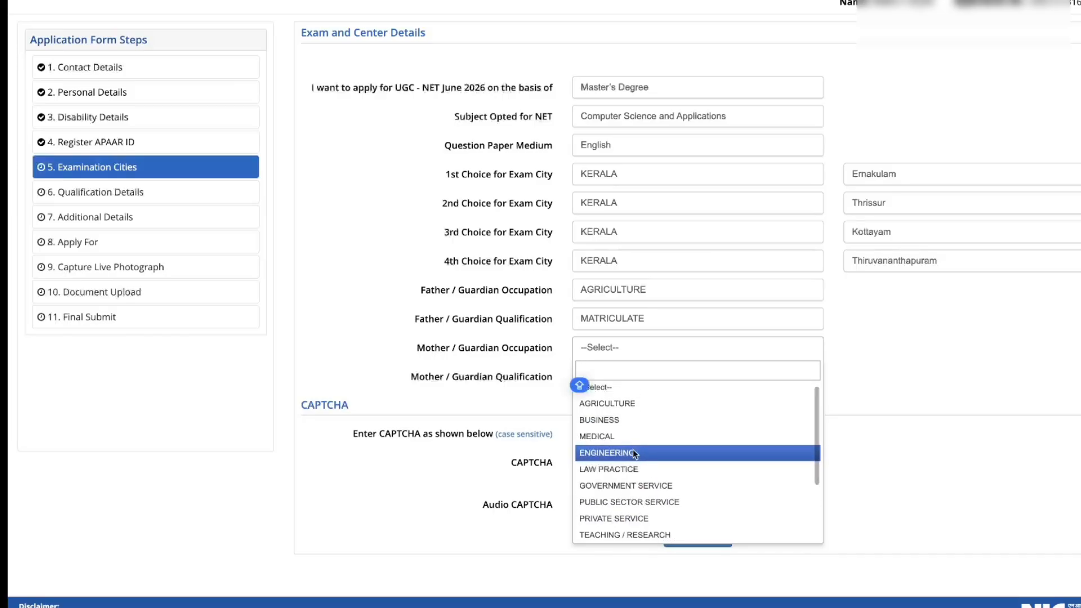
pyautogui.scroll(-3, 633, 449)
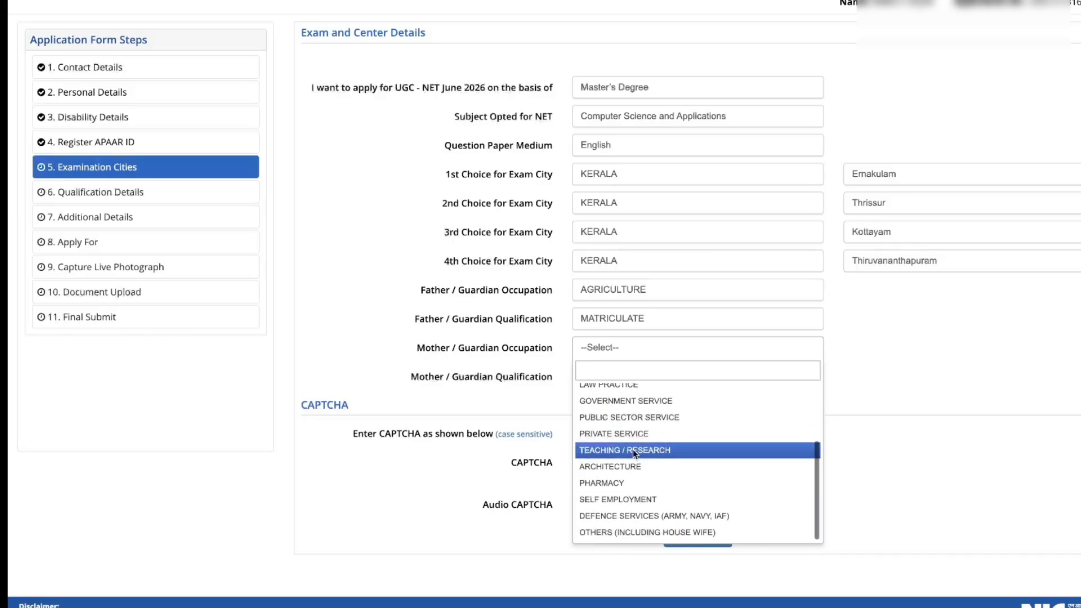
pyautogui.scroll(1, 633, 449)
pyautogui.scroll(2, 633, 449)
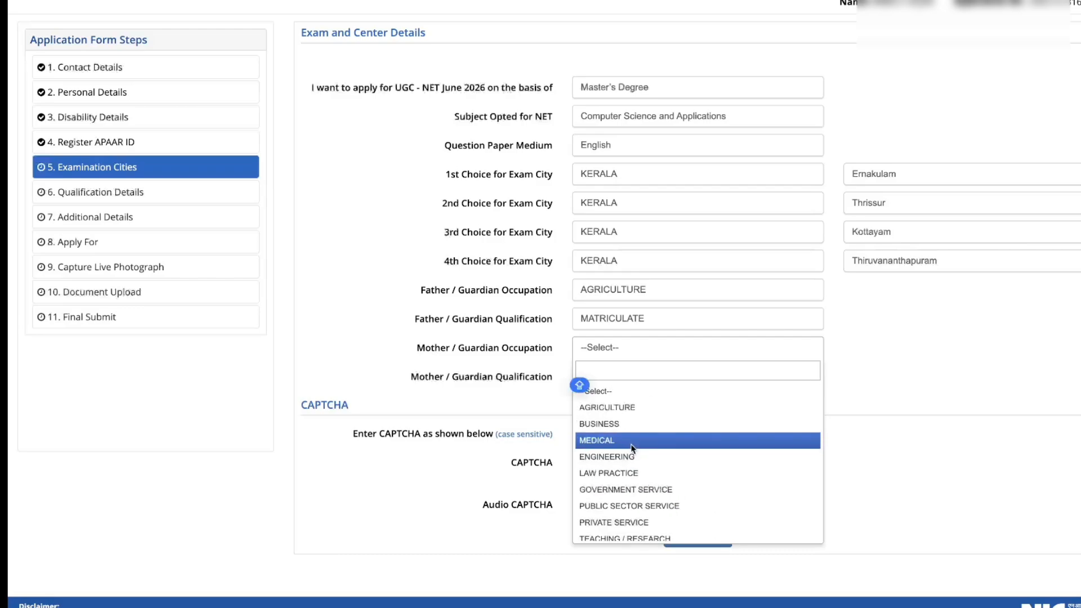
pyautogui.scroll(-3, 632, 446)
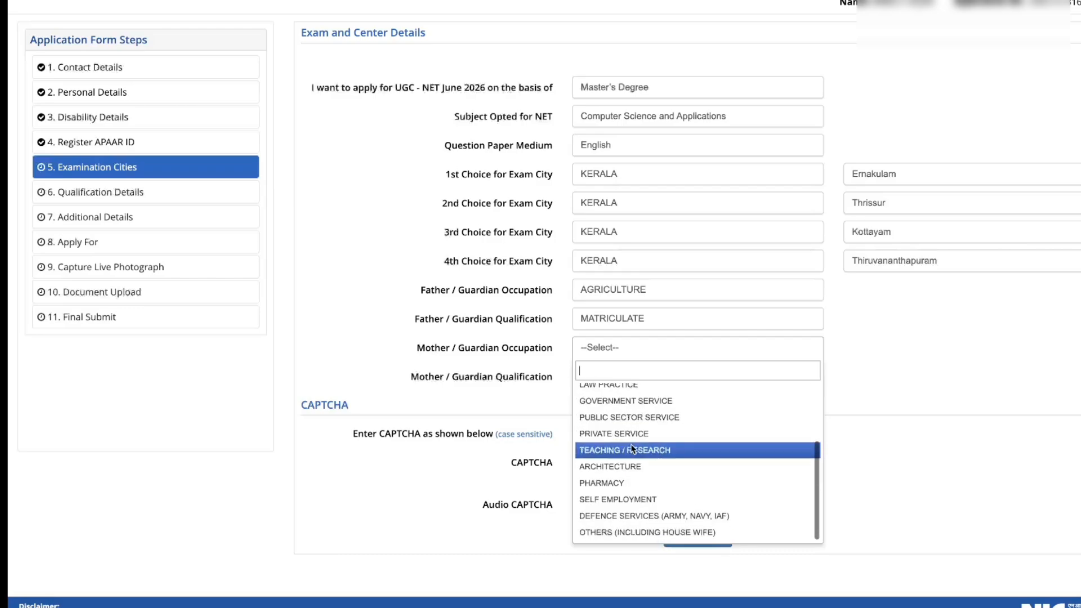
pyautogui.click(625, 534)
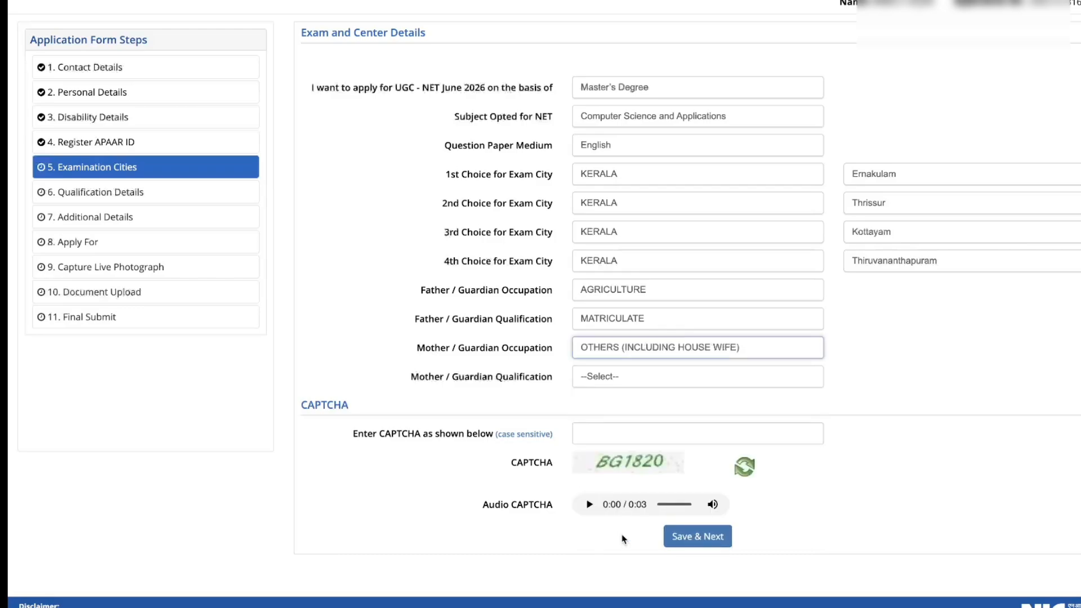
pyautogui.click(616, 379)
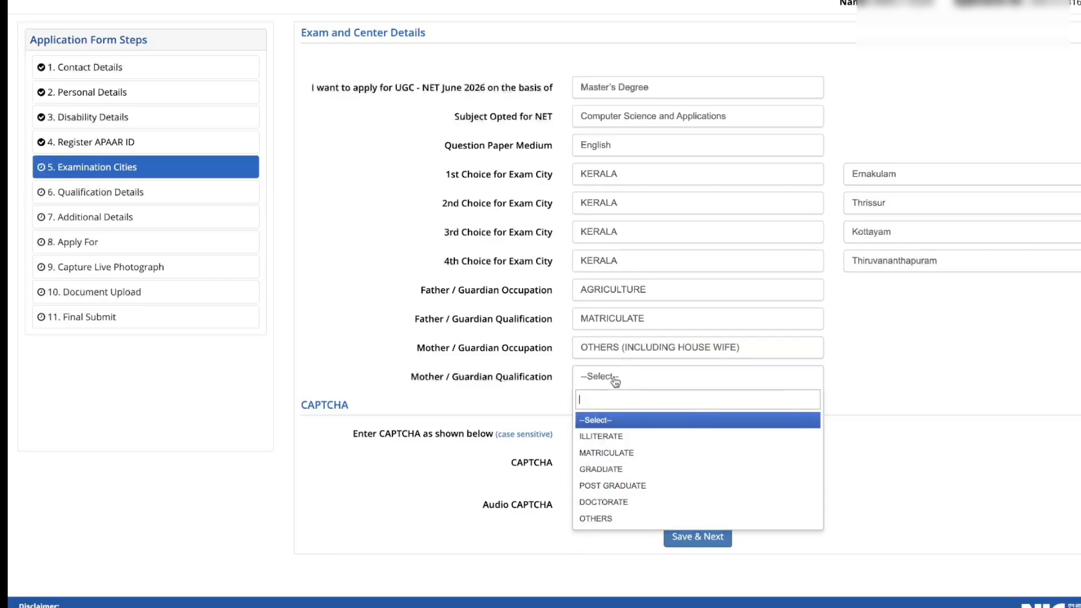
pyautogui.click(624, 461)
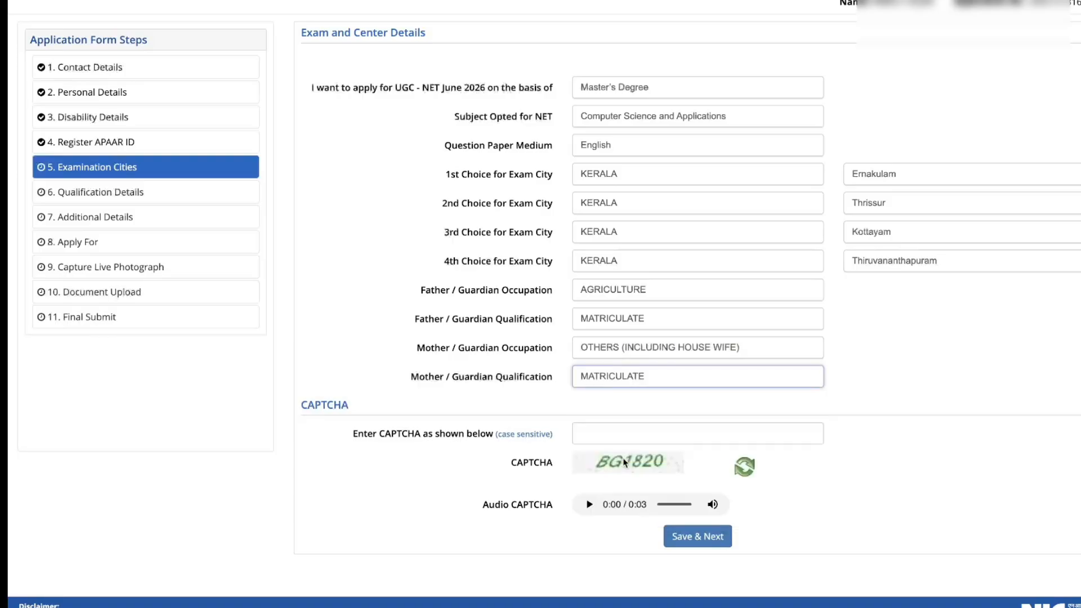
pyautogui.scroll(-1, 677, 403)
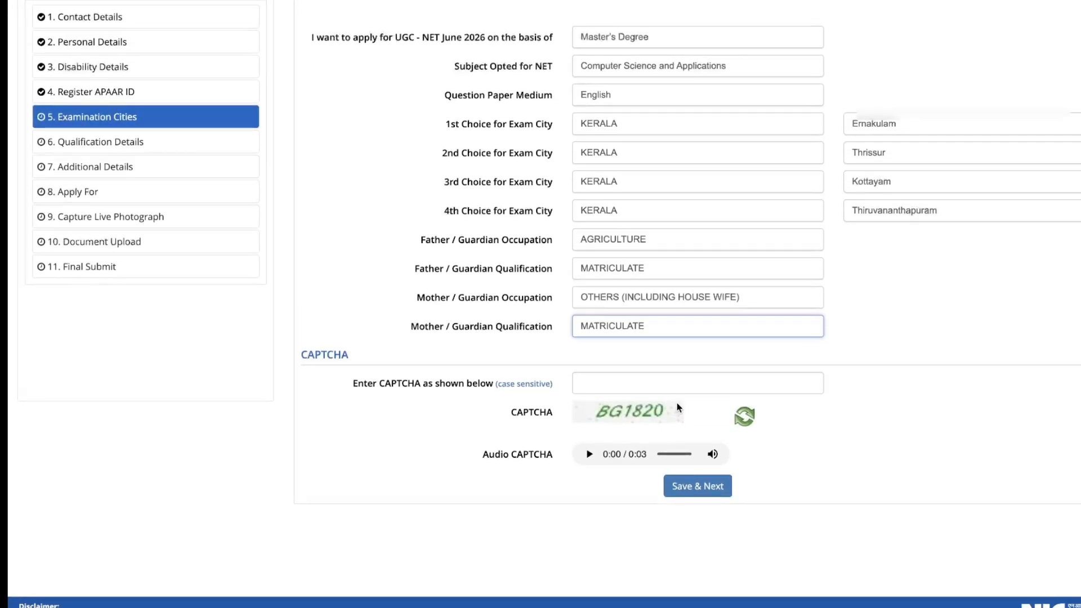
pyautogui.scroll(2, 677, 404)
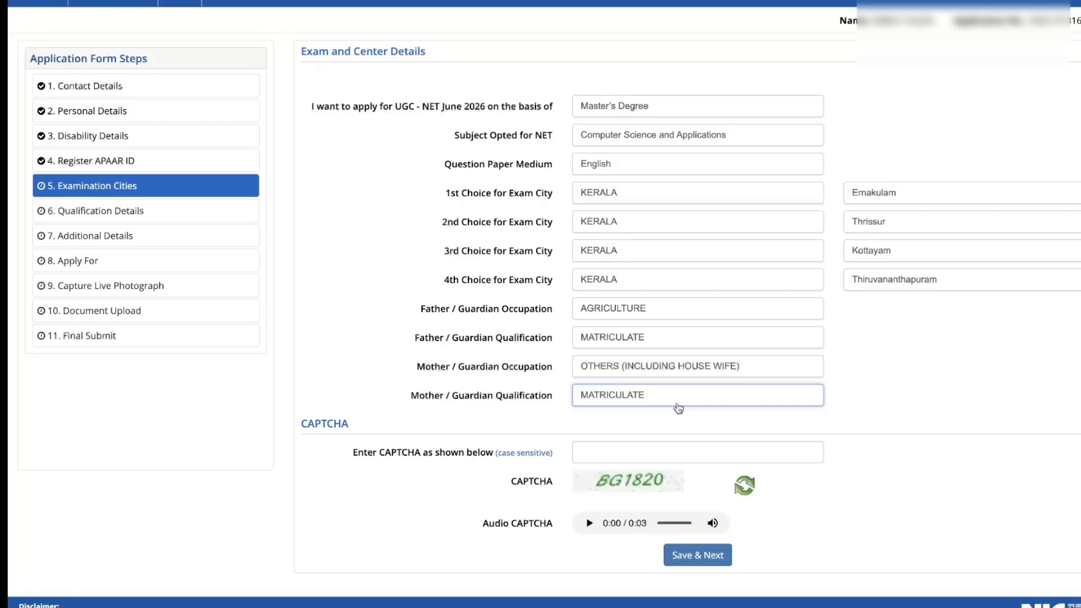
# Step: Enter the CAPTCHA and save the exam and centre section with Save & Next, confirming the submission
pyautogui.click(651, 455)
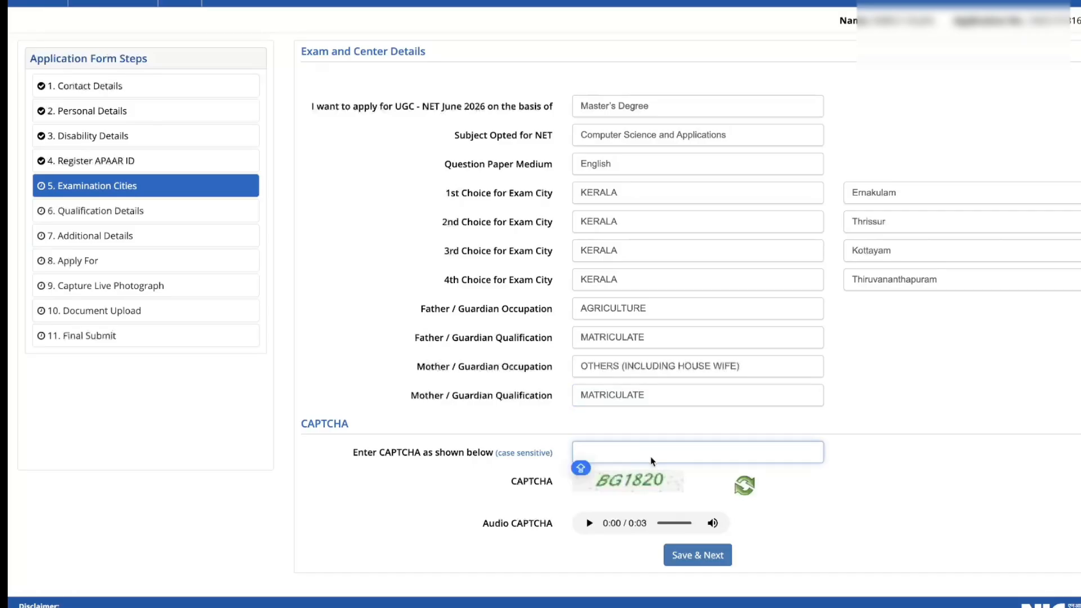
pyautogui.write('BG1')
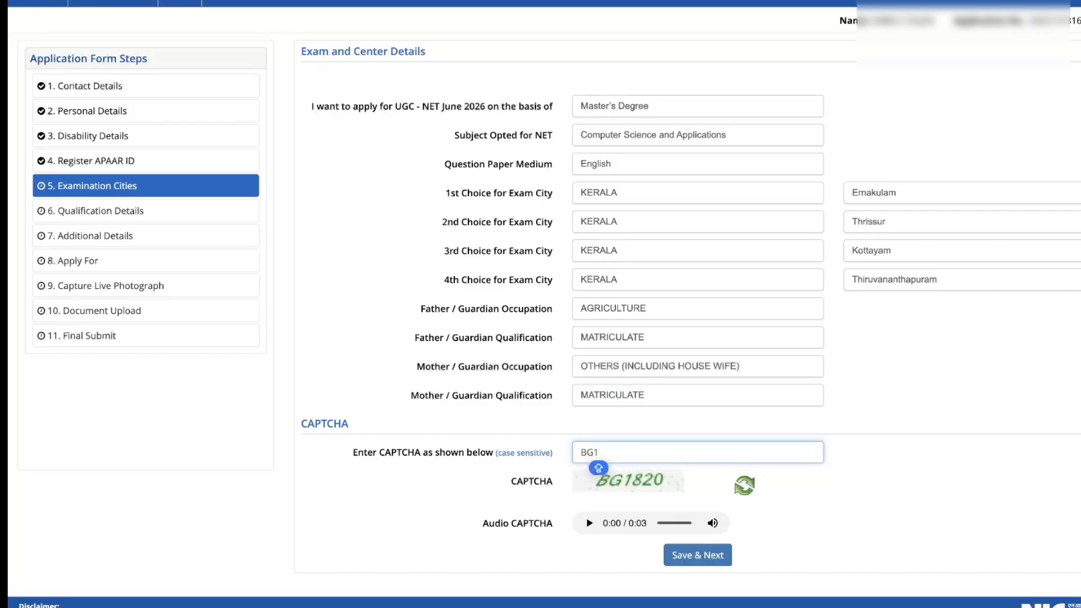
pyautogui.write('82')
pyautogui.write('0')
pyautogui.click(704, 557)
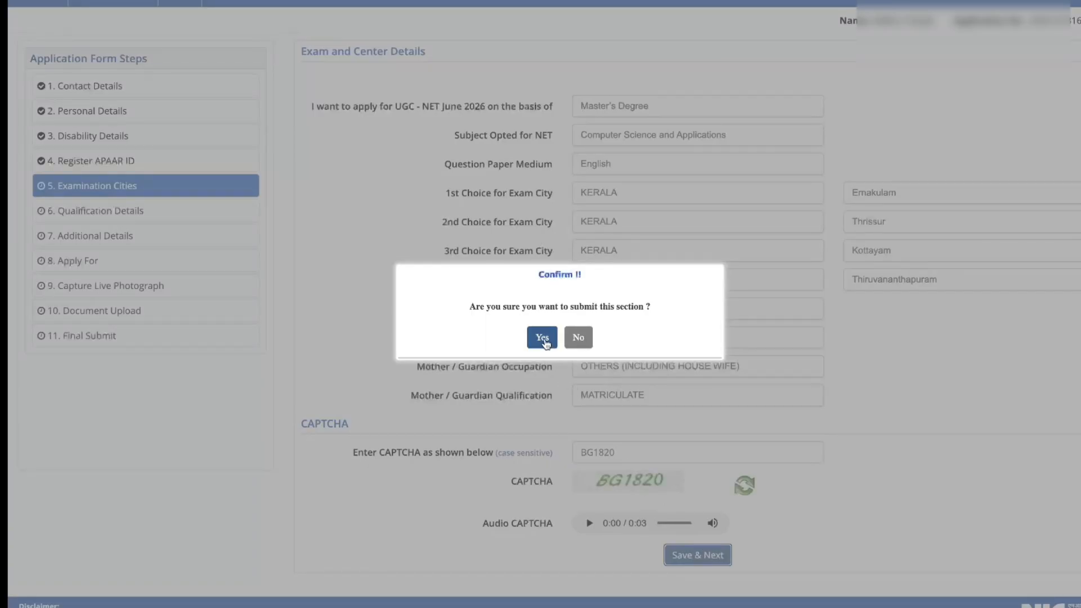
pyautogui.click(544, 339)
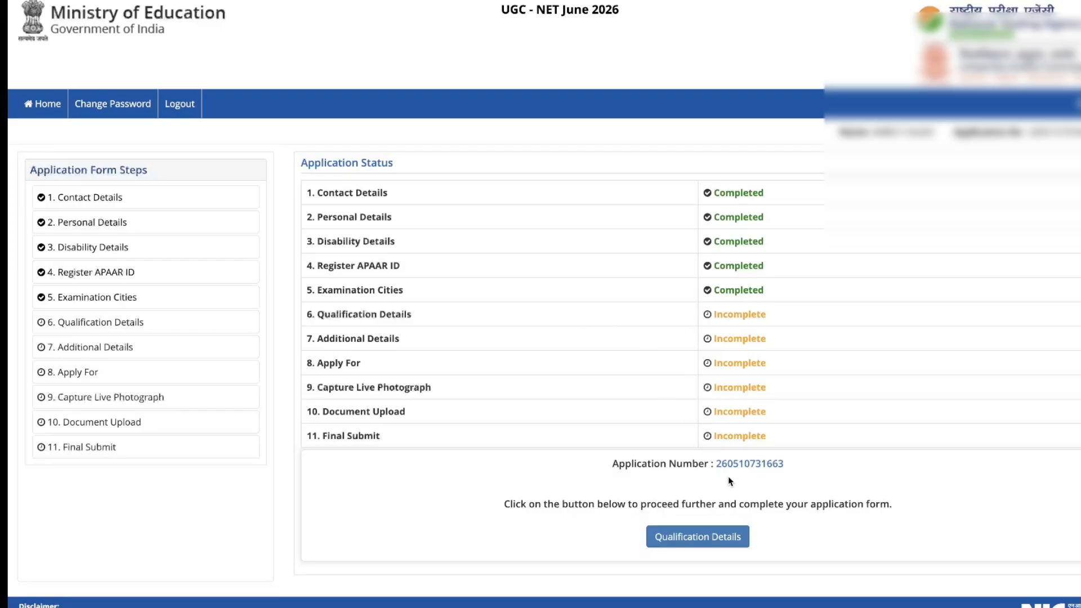
# Step: In Qualification Details, mark the degree Passed in 2022 and choose Master of Computer Applications (MCA)
pyautogui.click(714, 542)
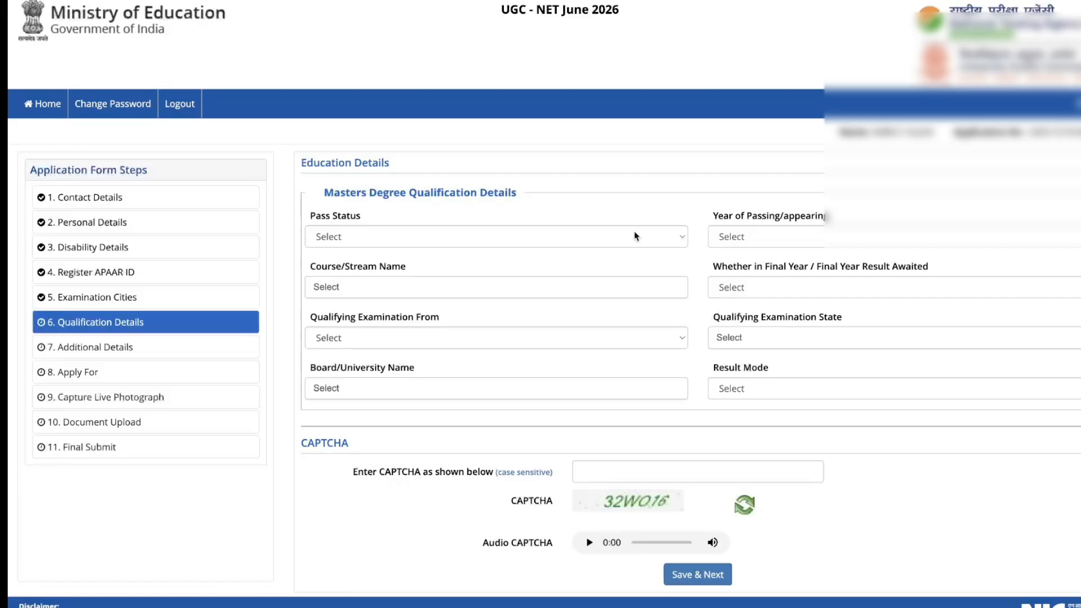
pyautogui.click(574, 243)
pyautogui.click(556, 252)
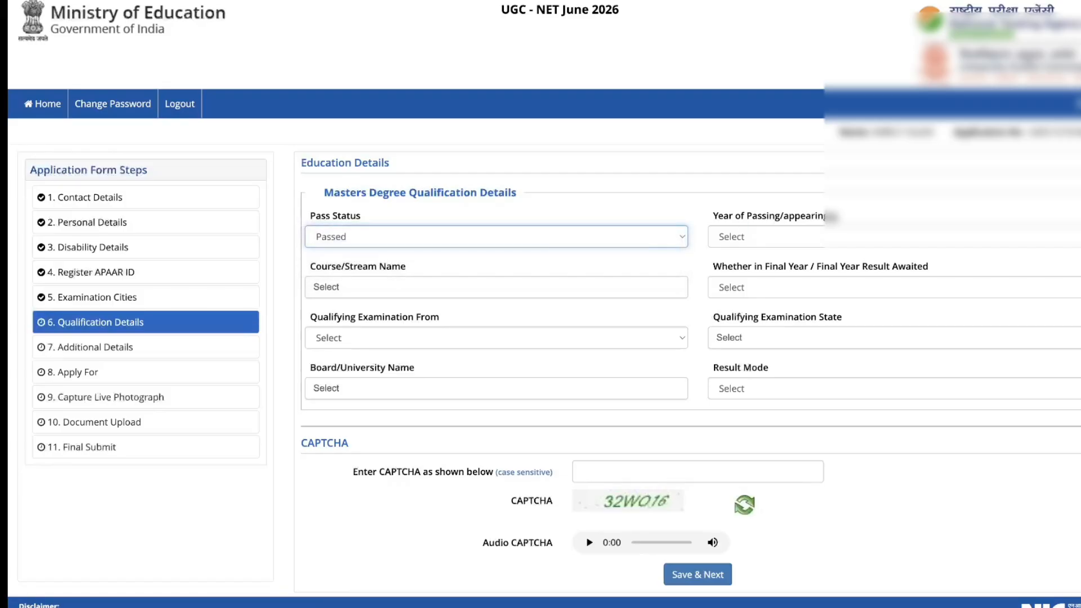
pyautogui.click(828, 235)
pyautogui.write('2')
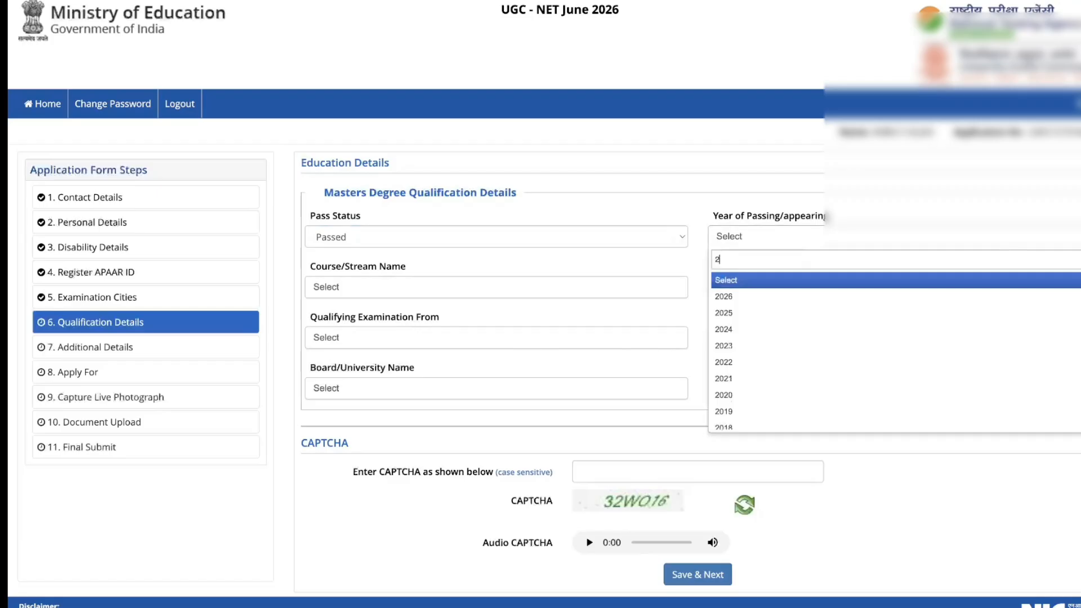
pyautogui.write('022')
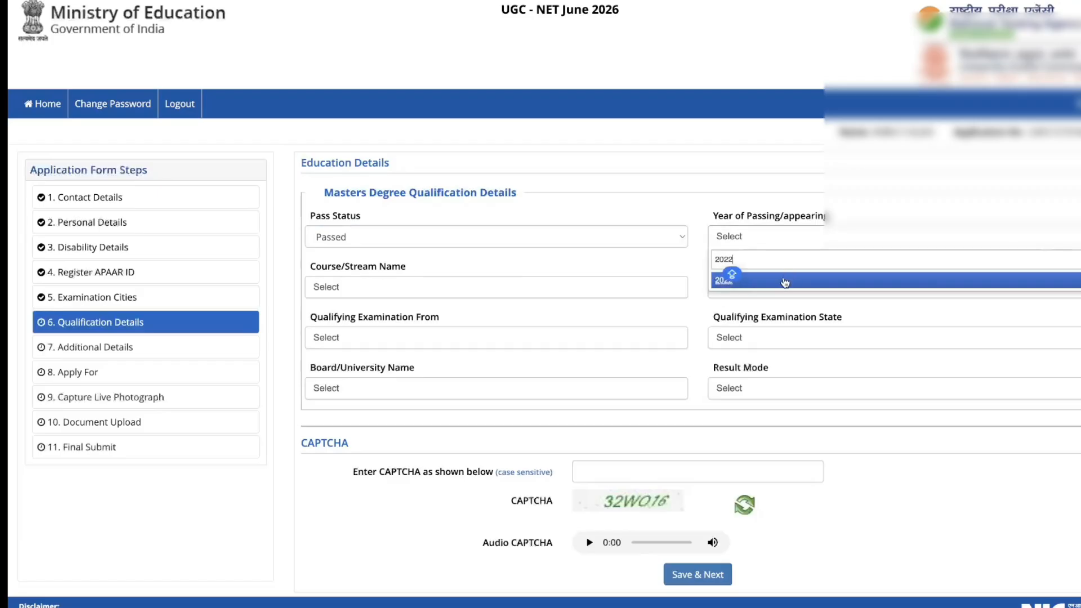
pyautogui.click(785, 281)
pyautogui.click(417, 285)
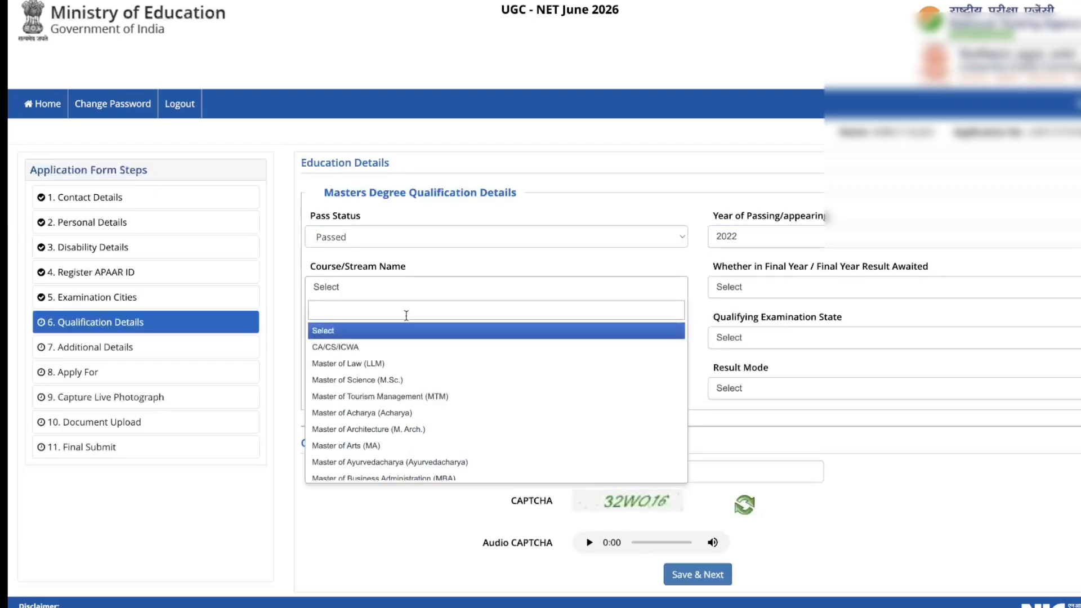
pyautogui.write('MASTERE')
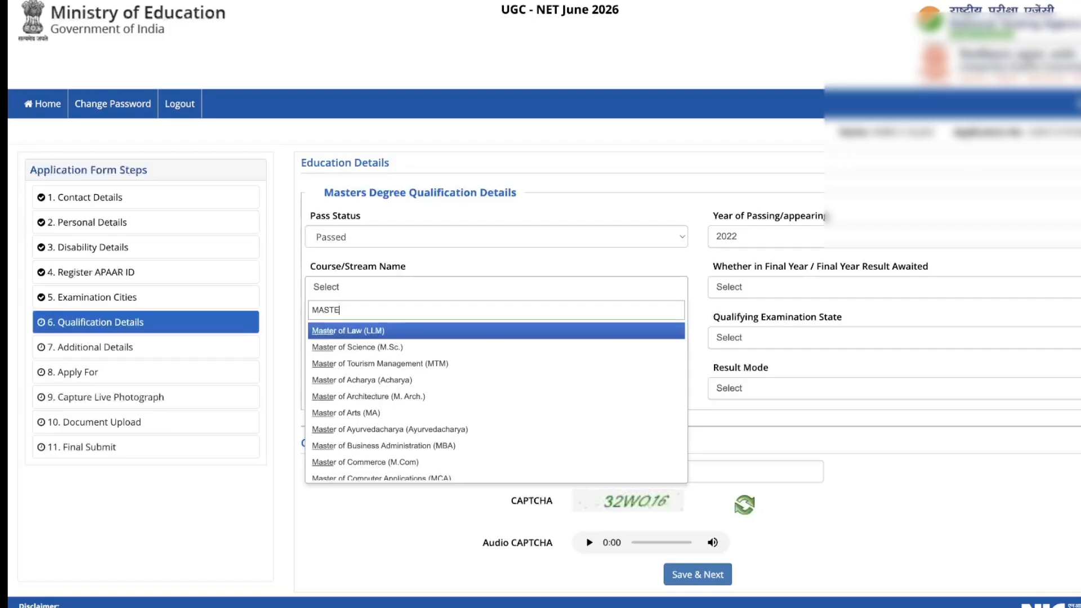
pyautogui.press('BackSpace')
pyautogui.scroll(-3, 400, 413)
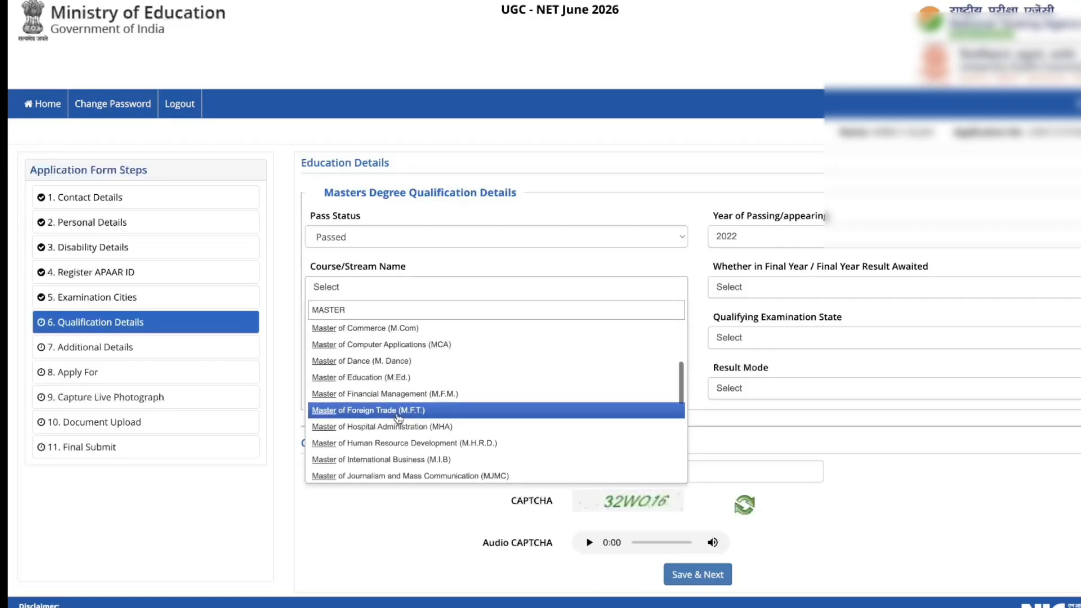
pyautogui.click(402, 353)
# Step: Set final year to Not Applicable, country India, state KERALA, university Mahatma Gandhi University, Kottayam
pyautogui.click(813, 289)
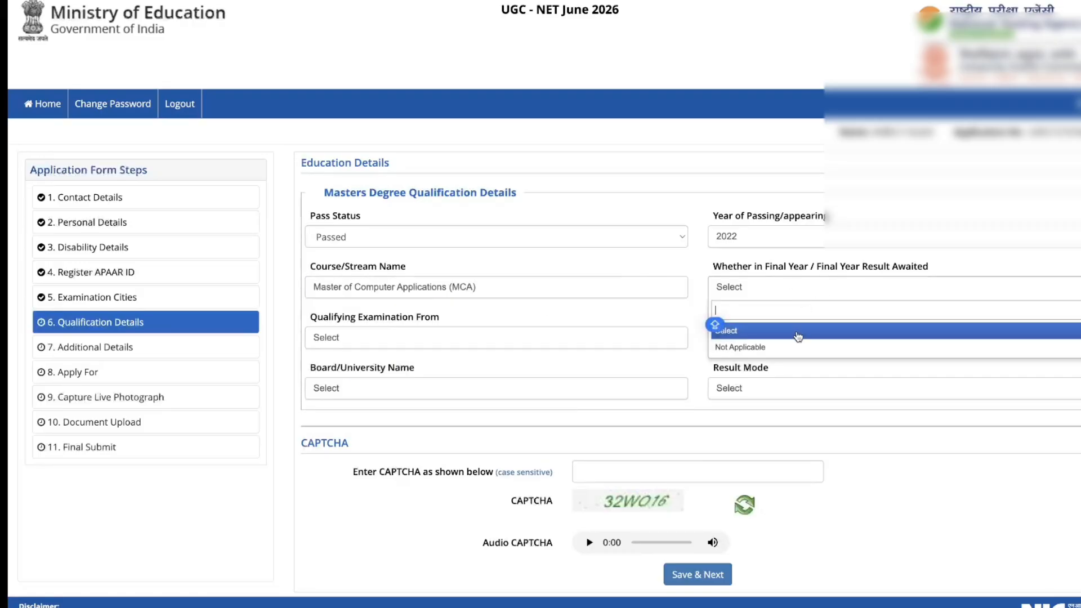
pyautogui.click(782, 349)
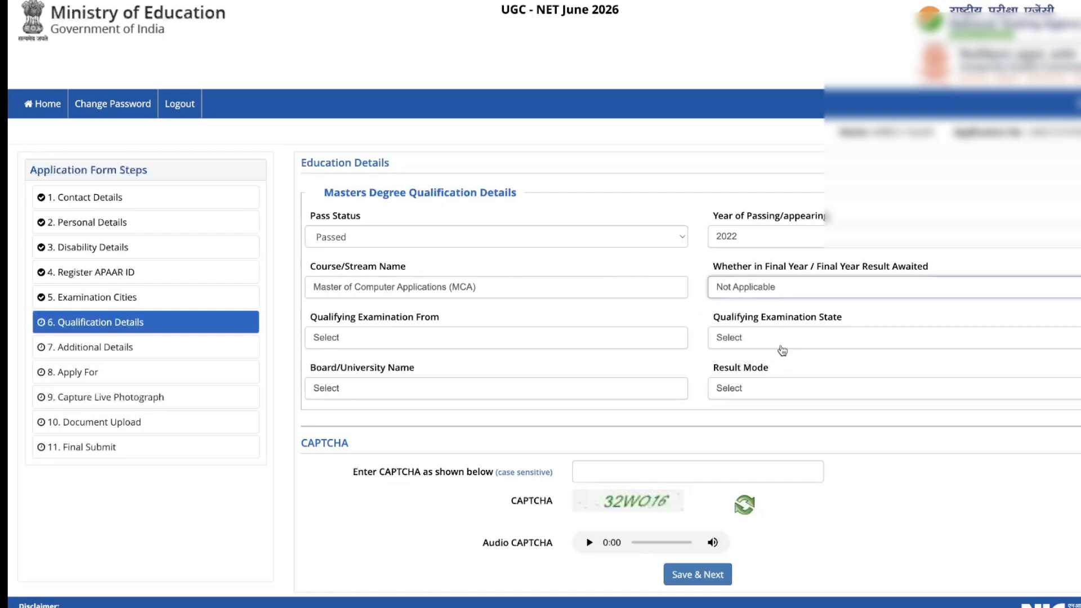
pyautogui.scroll(-1, 668, 297)
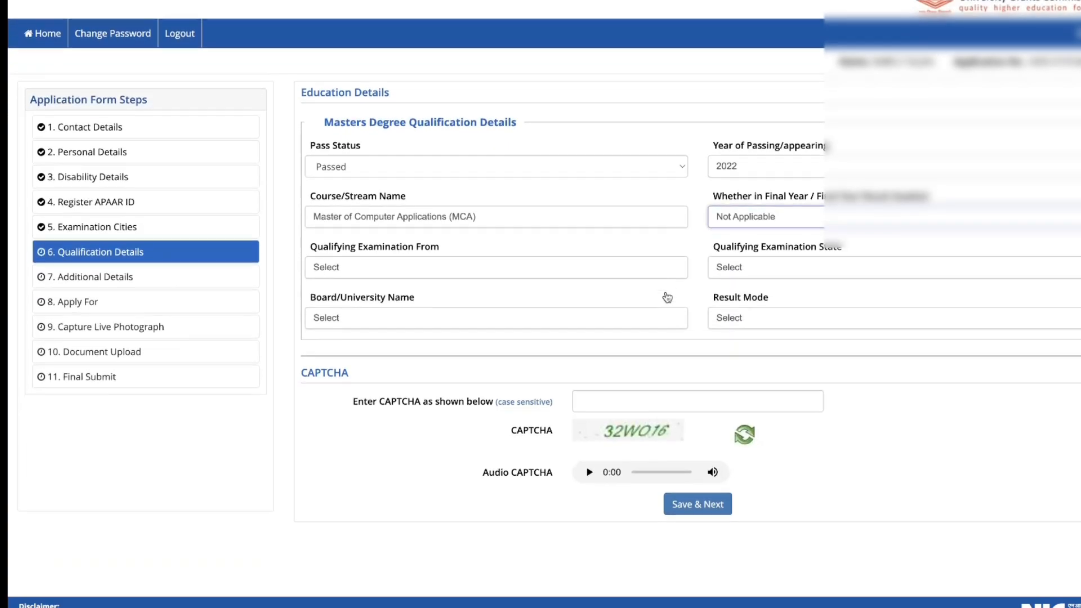
pyautogui.click(463, 271)
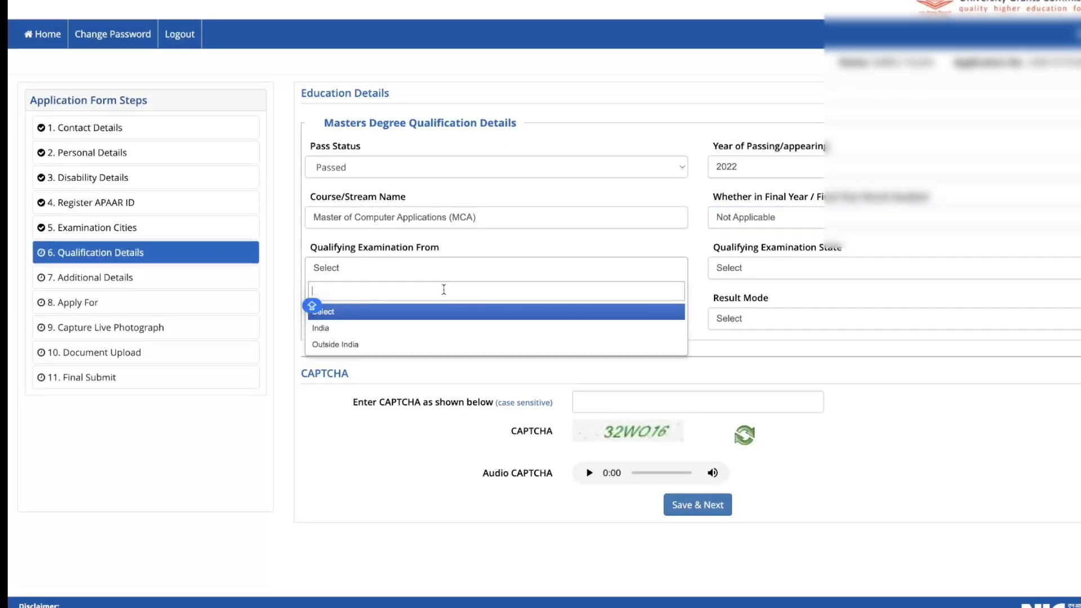
pyautogui.click(431, 328)
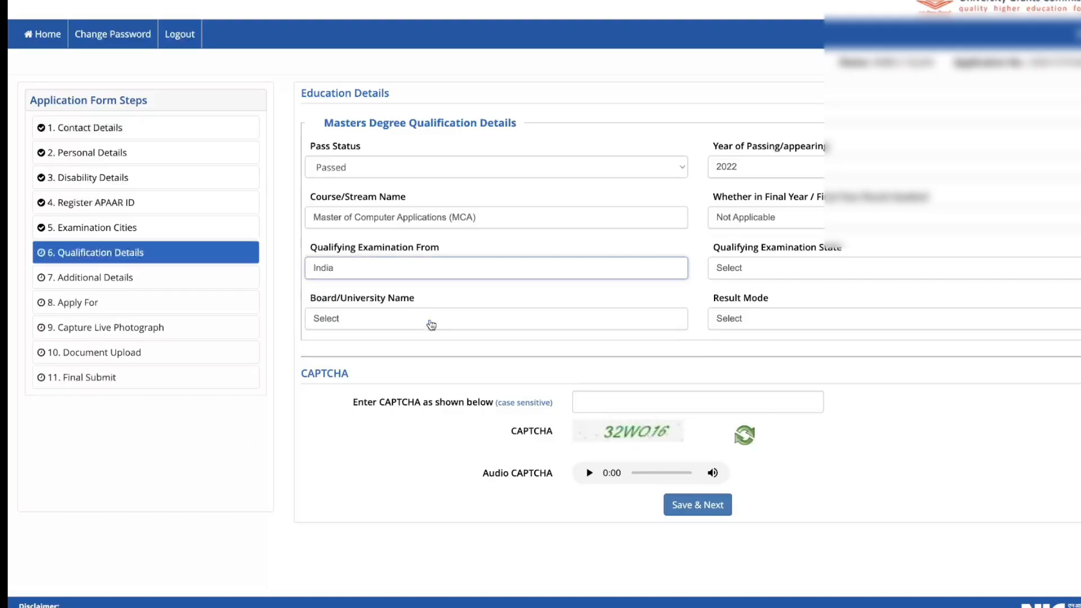
pyautogui.click(813, 271)
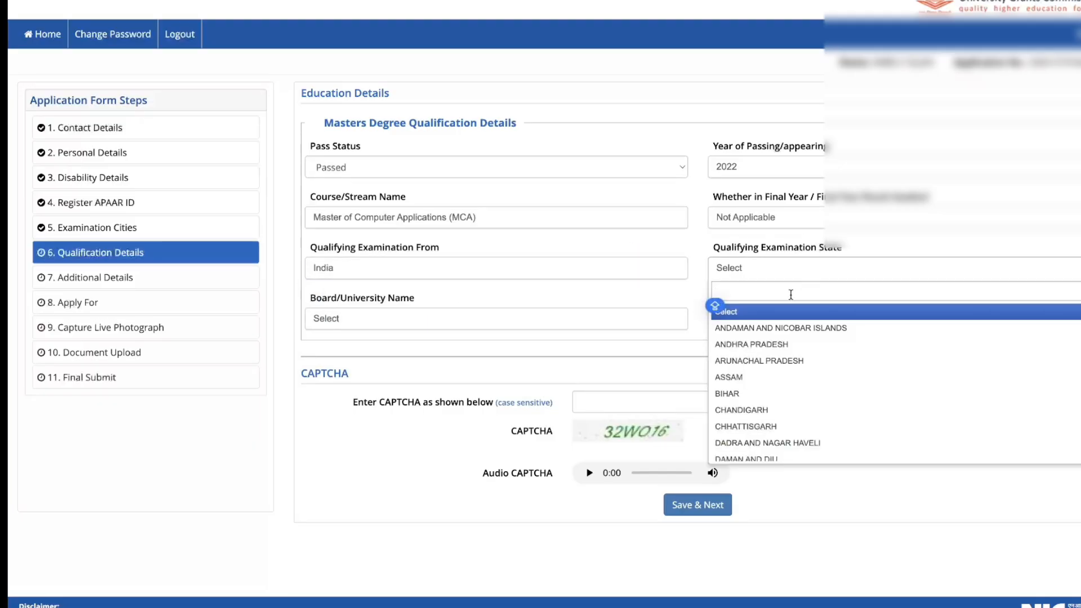
pyautogui.write('ker')
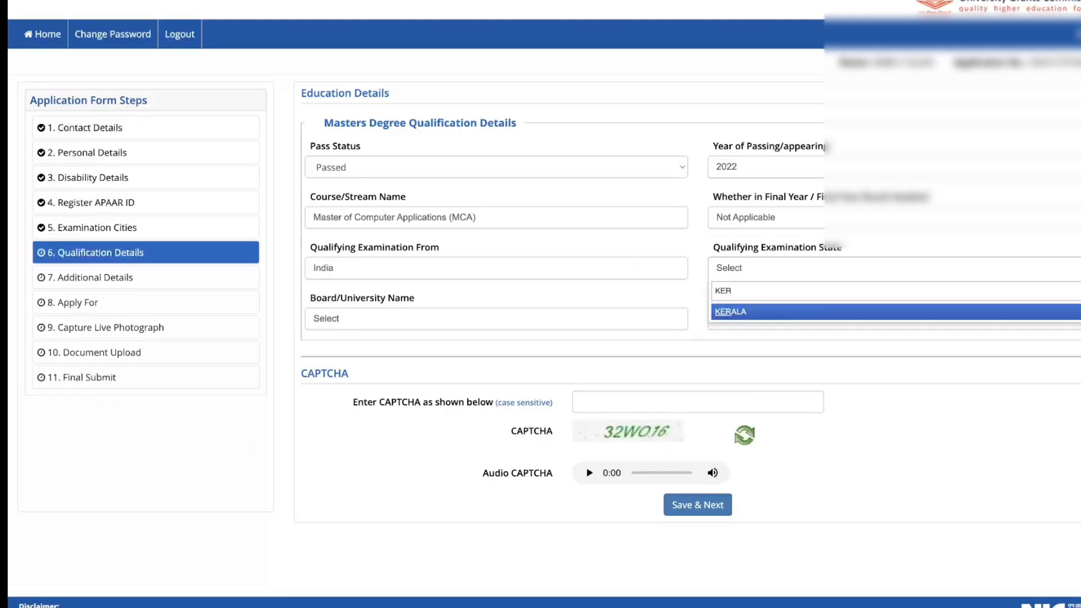
pyautogui.click(732, 309)
pyautogui.click(542, 326)
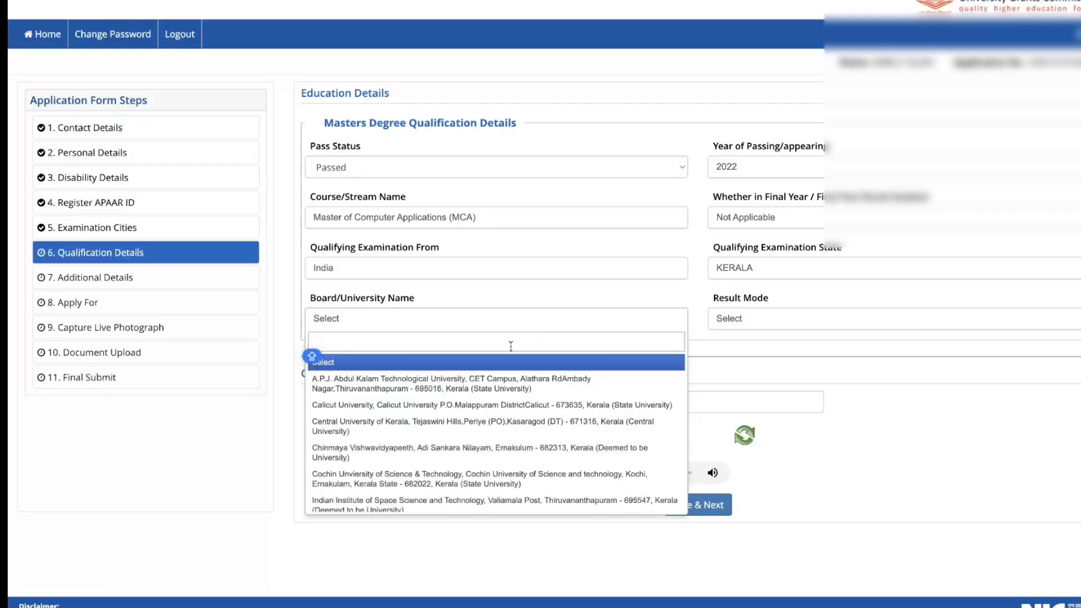
pyautogui.write('MAHAT')
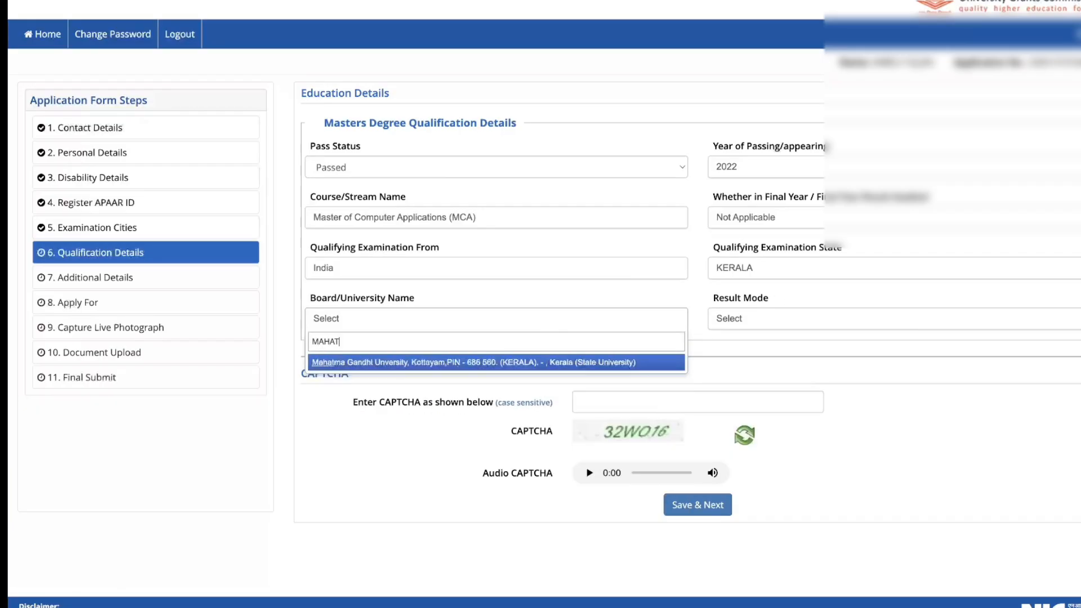
pyautogui.click(339, 362)
# Step: Choose CGPA as the result mode with maximum grade point 10 and CGPA 9.5
pyautogui.click(749, 319)
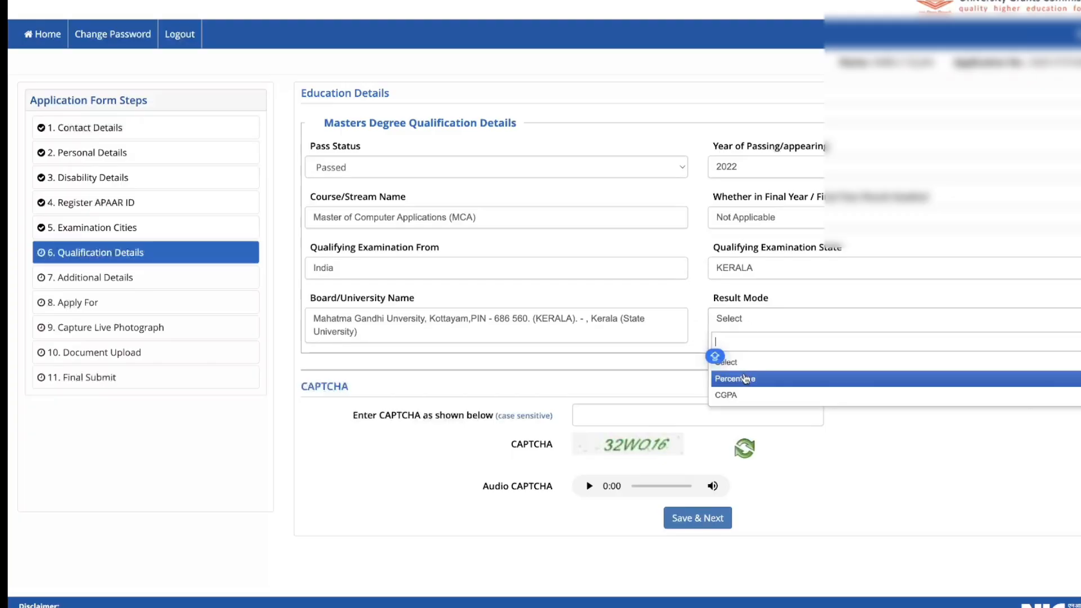
pyautogui.click(740, 394)
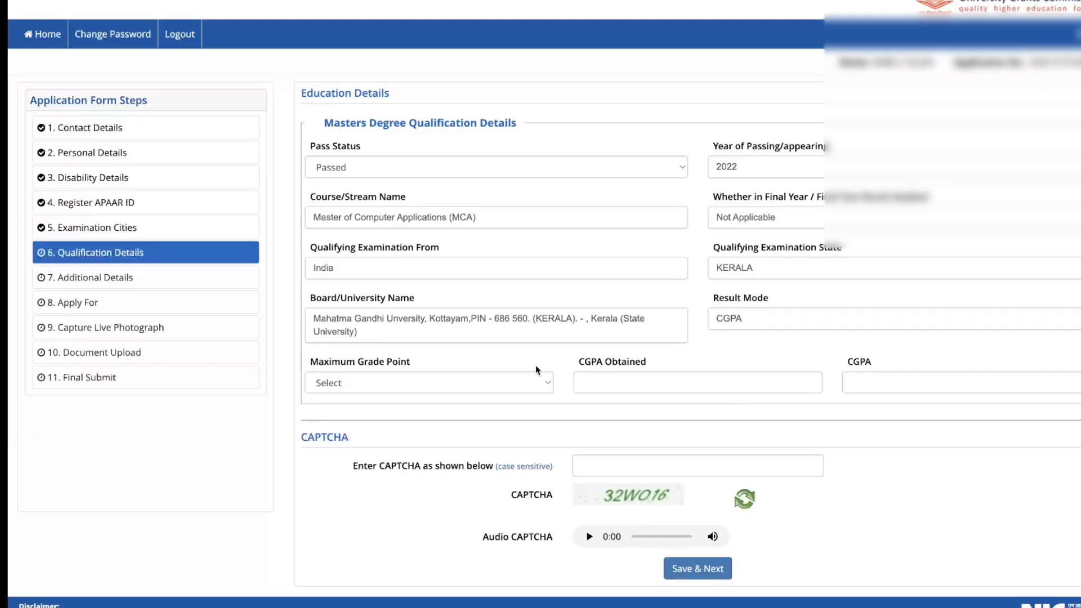
pyautogui.scroll(-1, 536, 365)
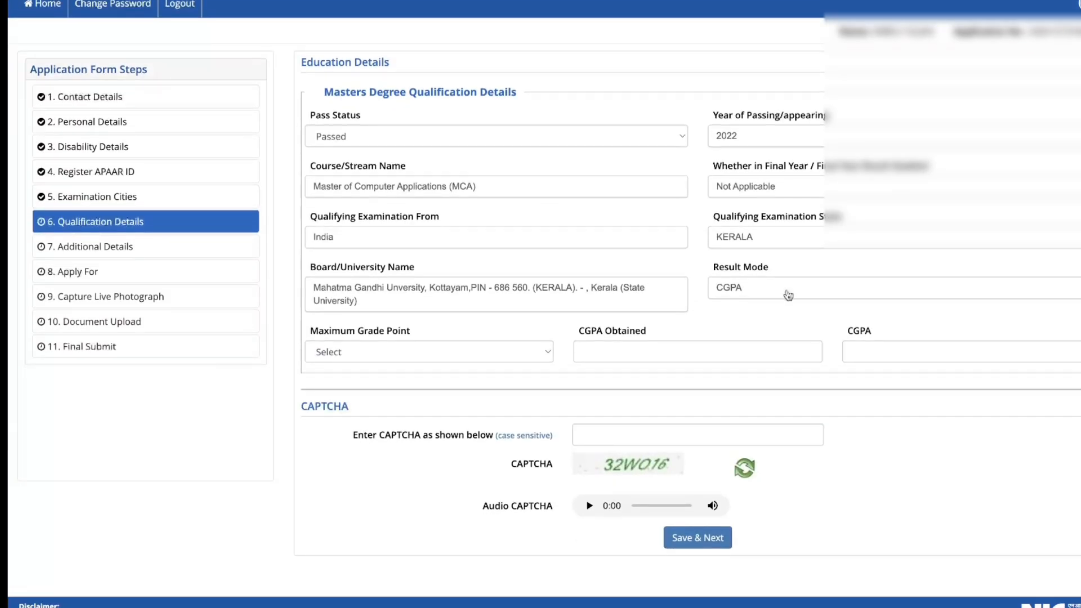
pyautogui.click(517, 352)
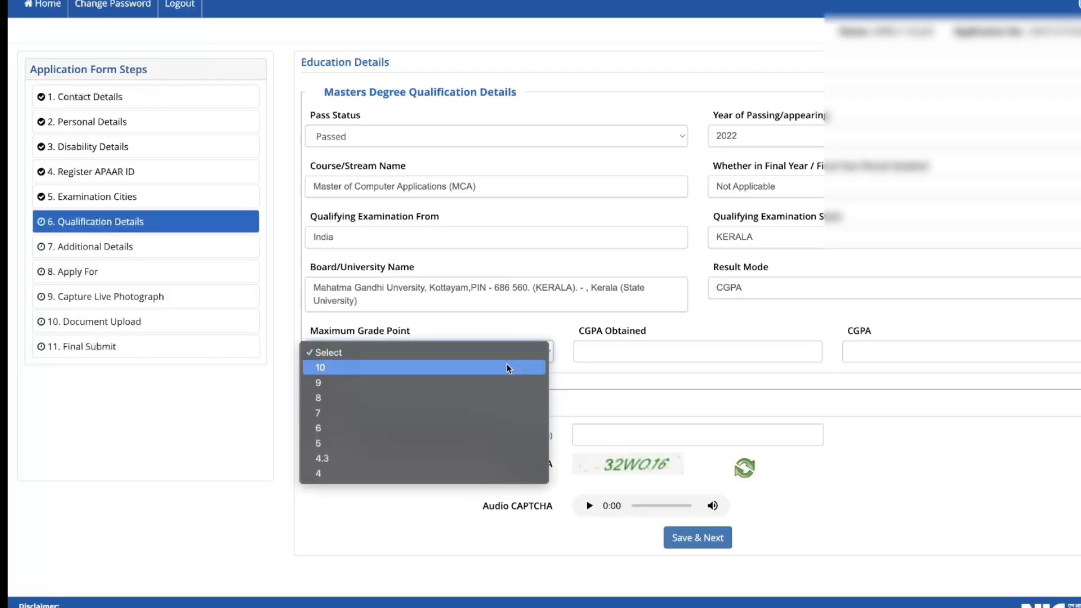
pyautogui.click(505, 366)
pyautogui.click(589, 355)
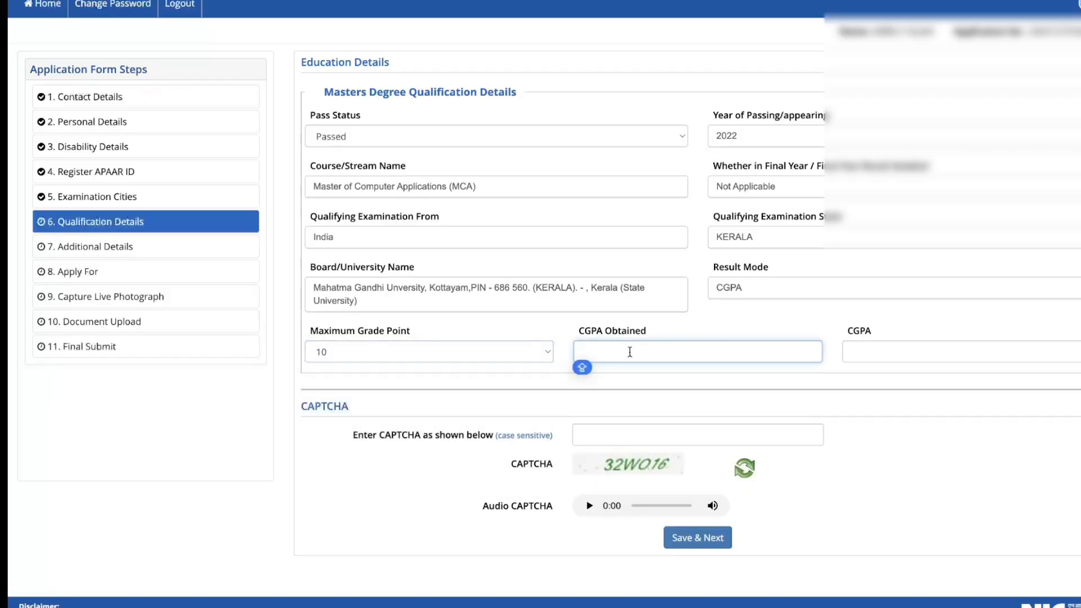
pyautogui.write('9.5')
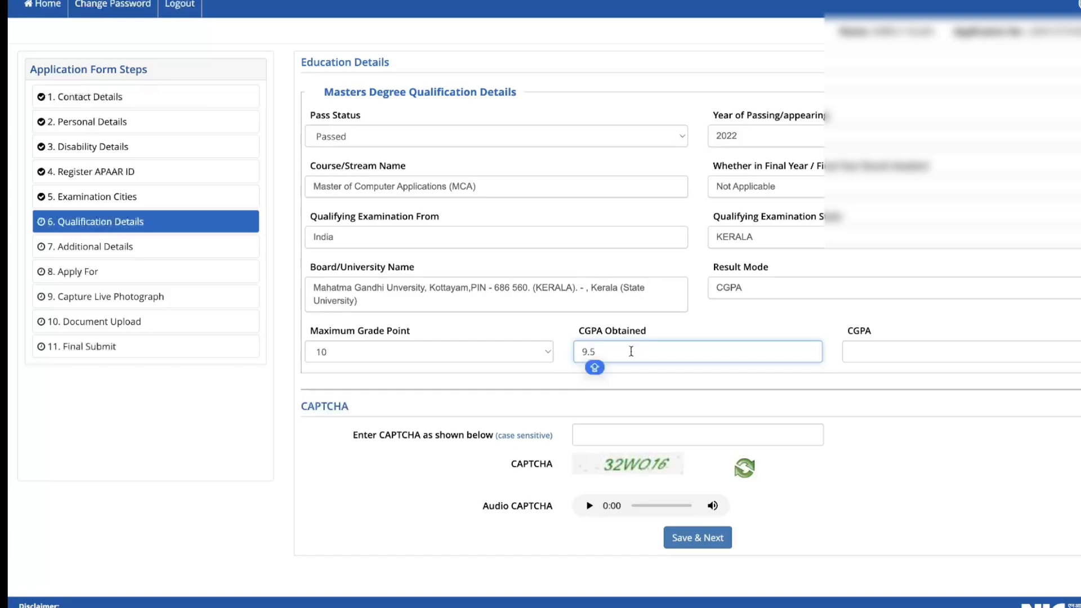
pyautogui.click(874, 345)
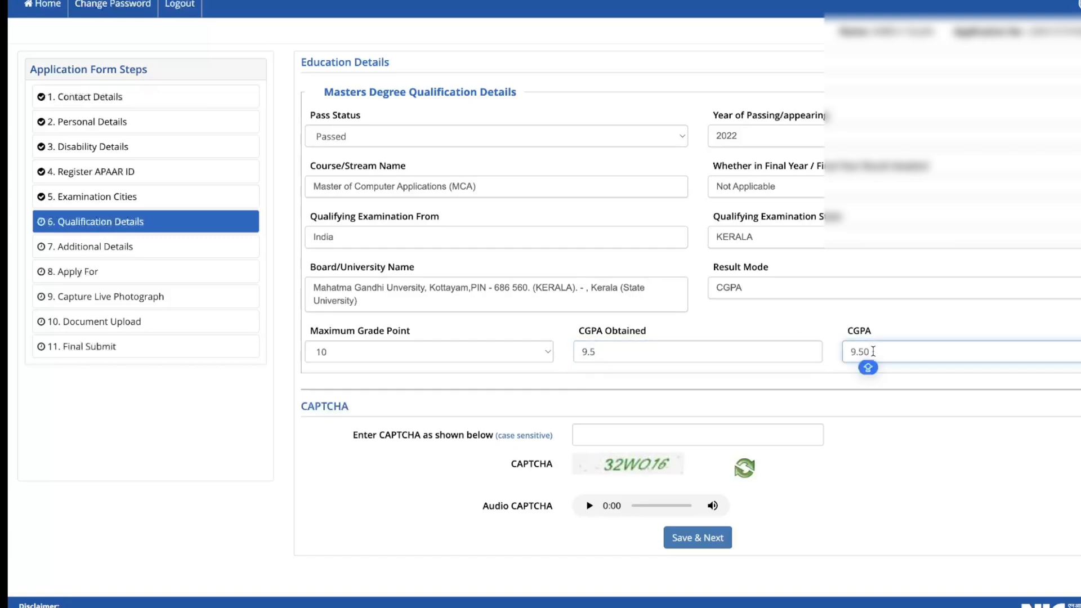
# Step: Enter the CAPTCHA and save the qualification section, confirming with Yes
pyautogui.scroll(-2, 884, 430)
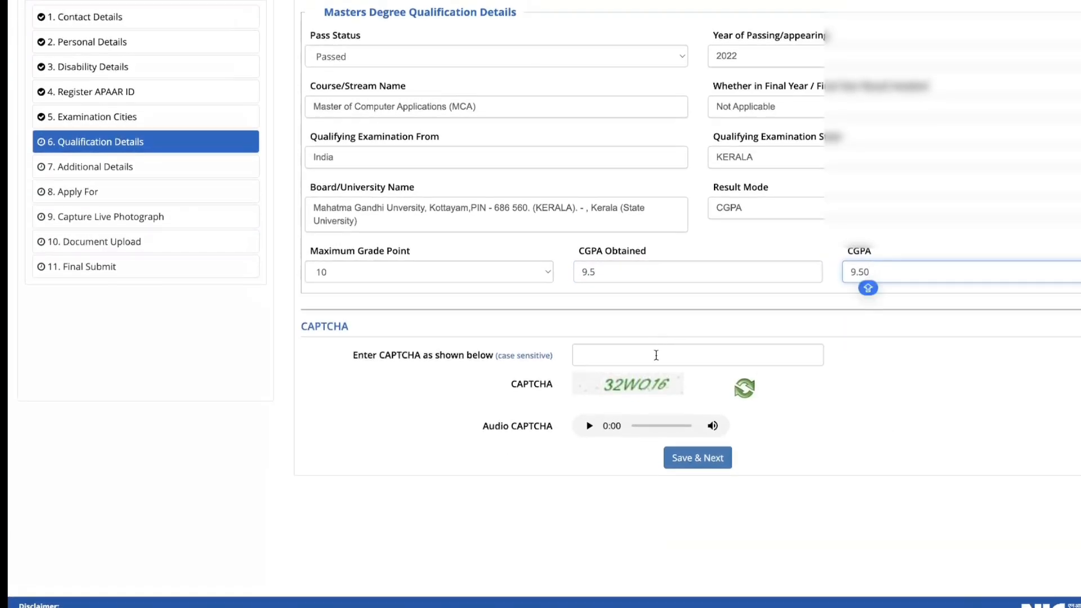
pyautogui.click(656, 353)
pyautogui.scroll(1, 924, 370)
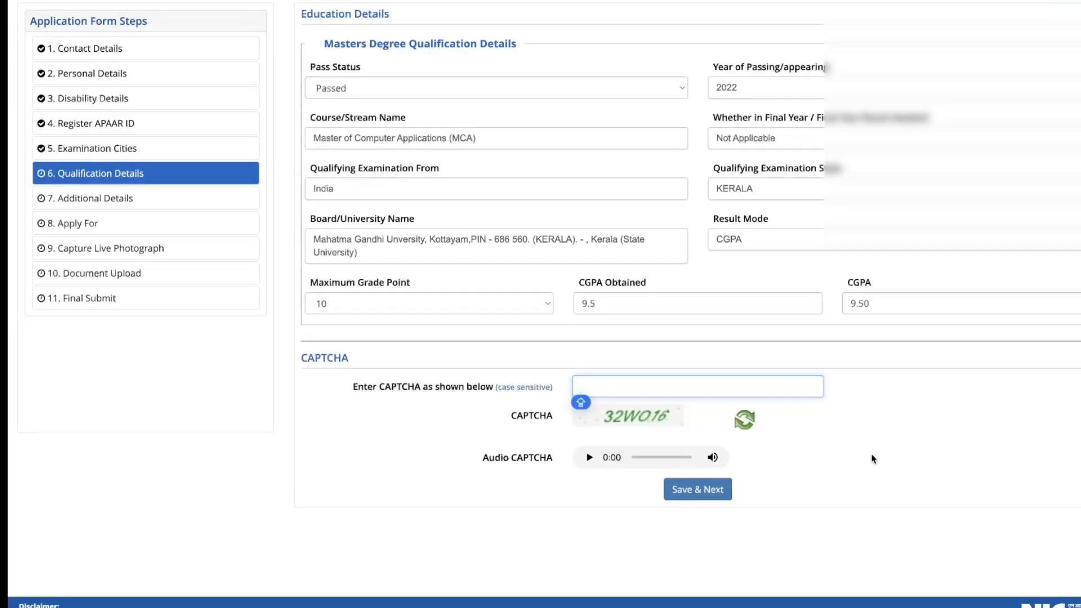
pyautogui.write('32WO16')
pyautogui.click(712, 482)
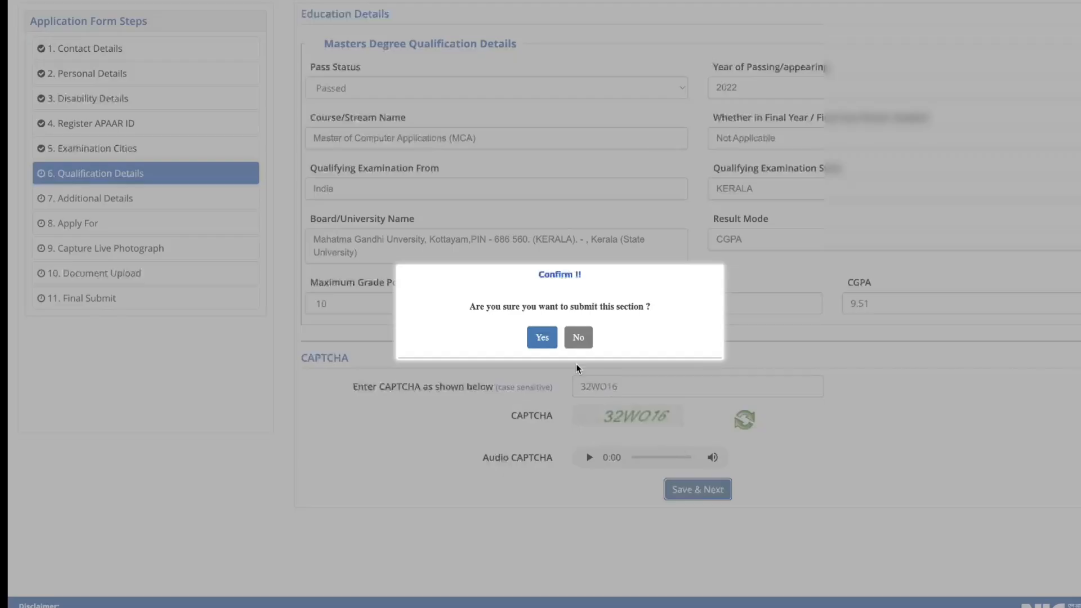
pyautogui.click(543, 339)
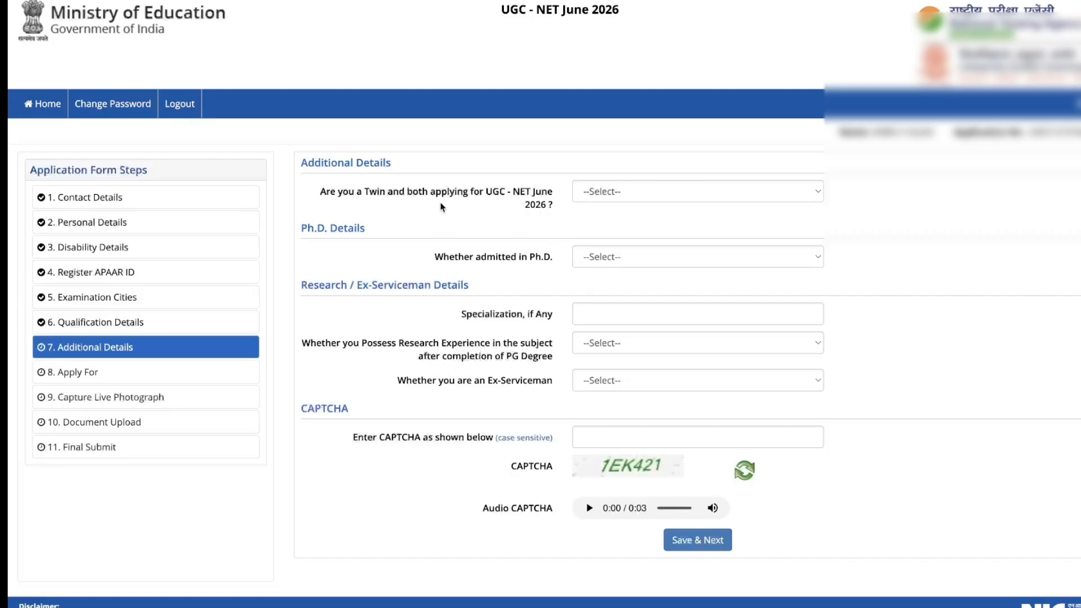
# Step: Answer No to the twin applicant and Ph.D. admission questions
pyautogui.click(608, 195)
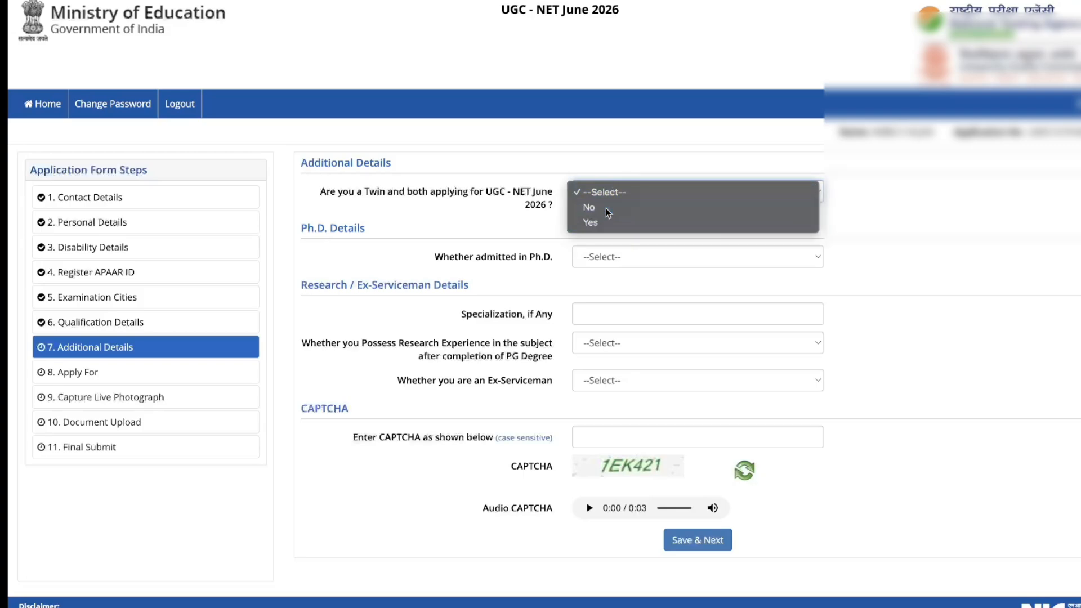
pyautogui.click(608, 209)
pyautogui.scroll(-1, 607, 213)
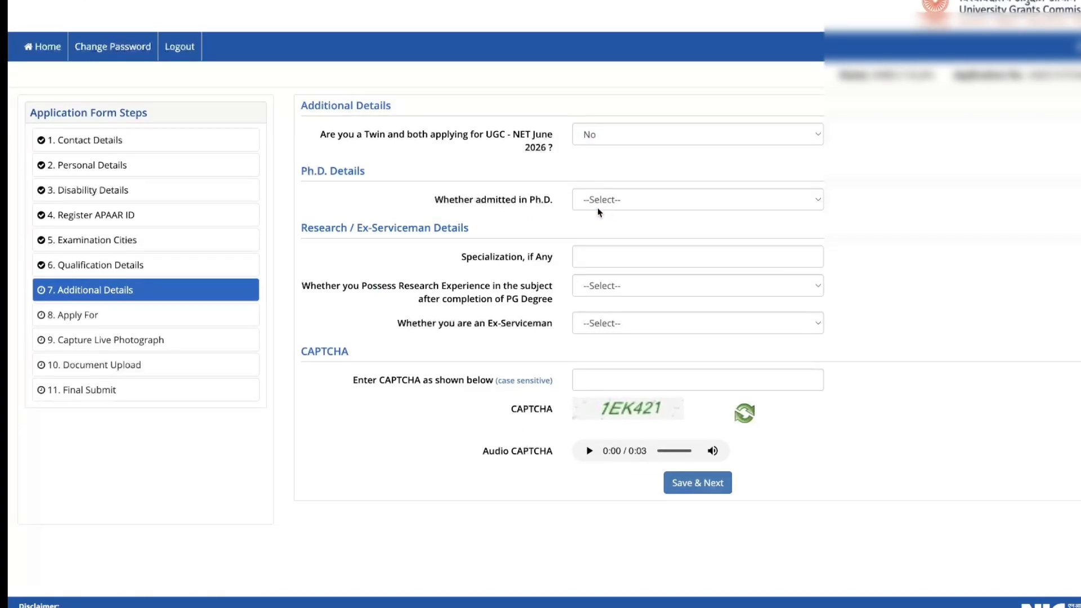
pyautogui.click(626, 202)
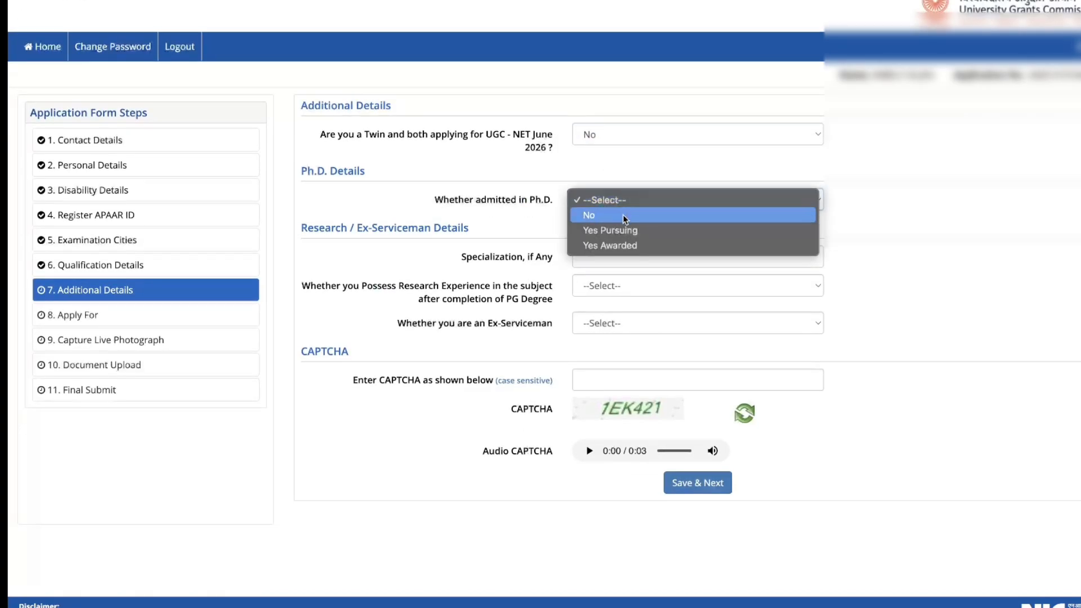
pyautogui.click(623, 215)
pyautogui.click(622, 205)
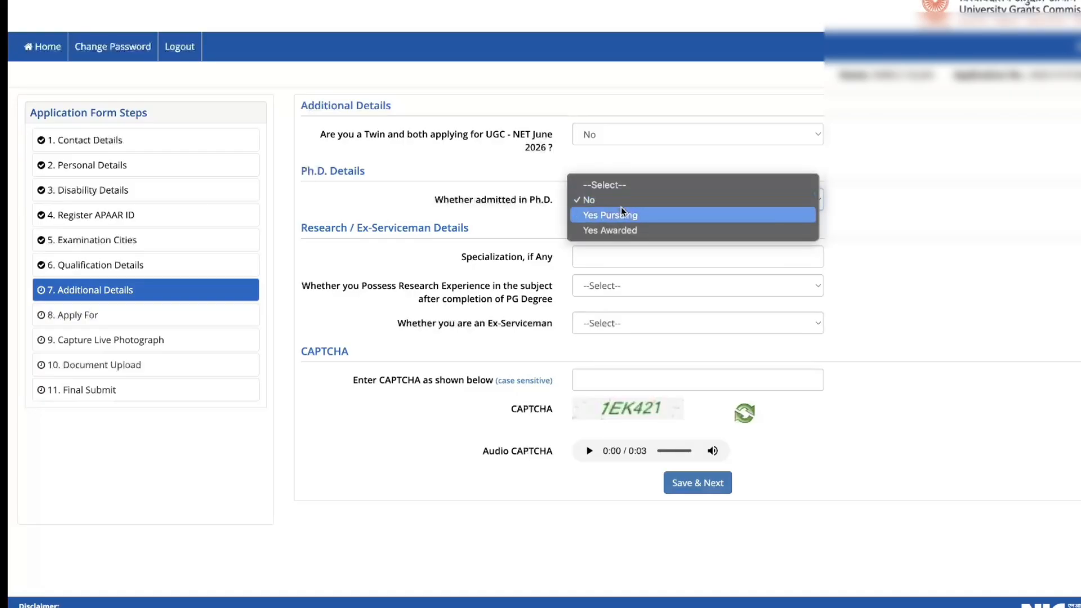
pyautogui.click(623, 202)
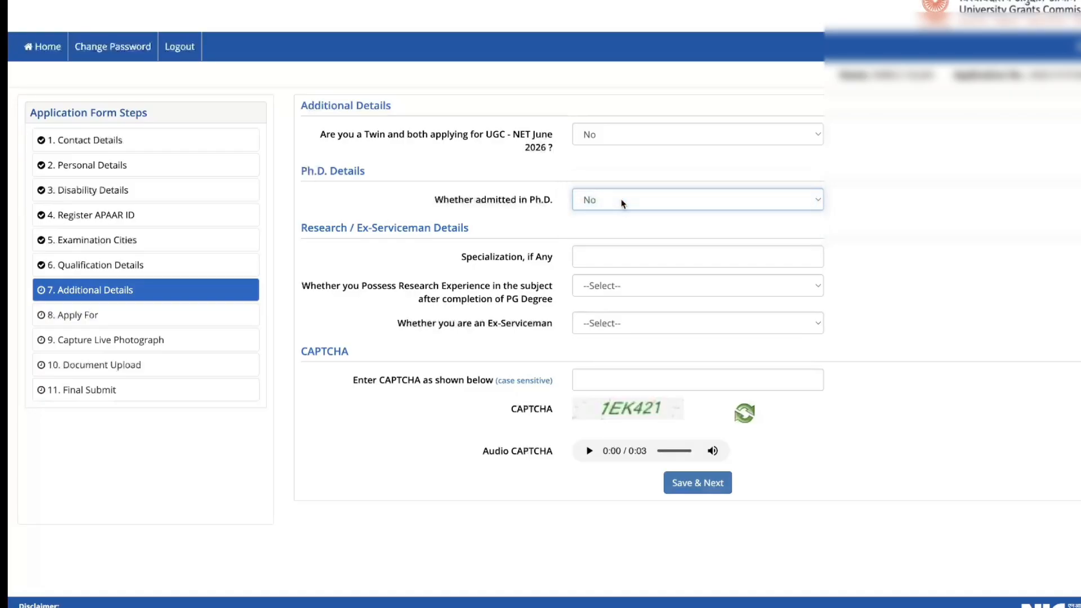
pyautogui.scroll(-1, 621, 223)
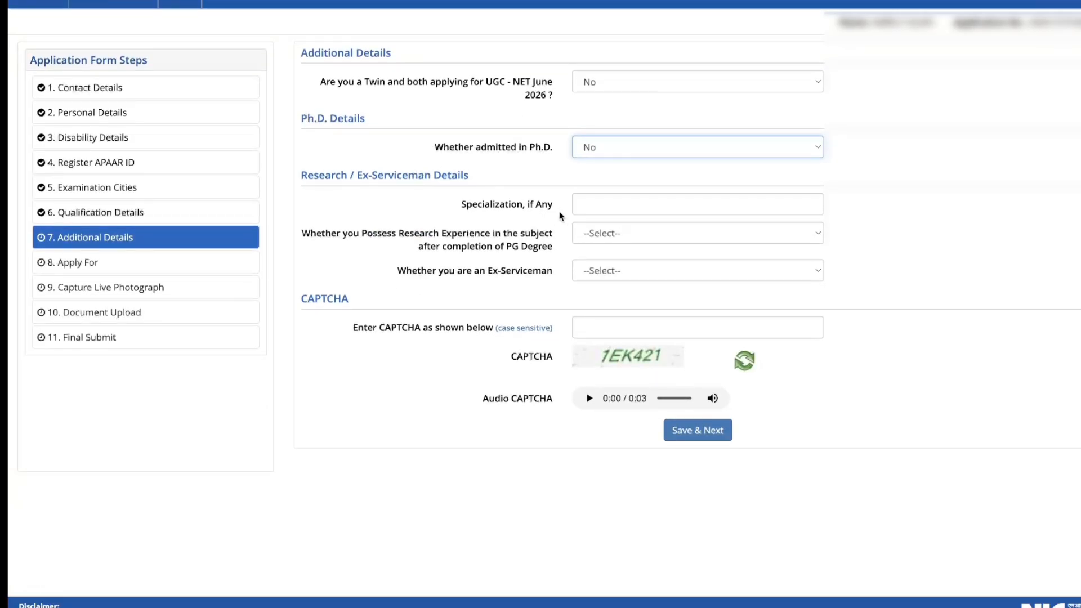
pyautogui.scroll(1, 582, 212)
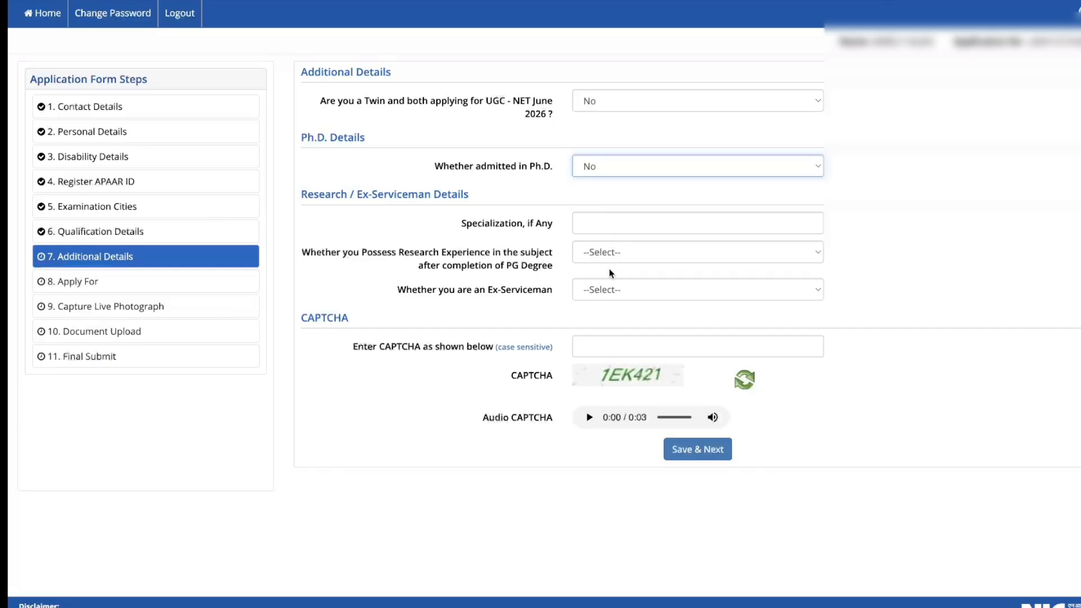
# Step: Answer NO to research experience and NO to Ex-Serviceman
pyautogui.click(613, 253)
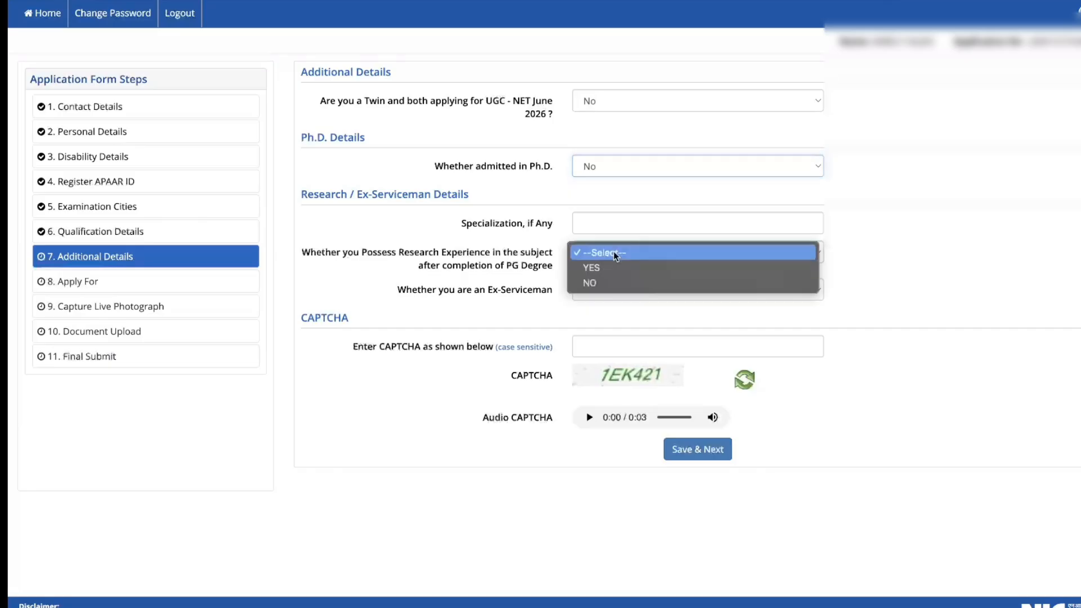
pyautogui.click(612, 283)
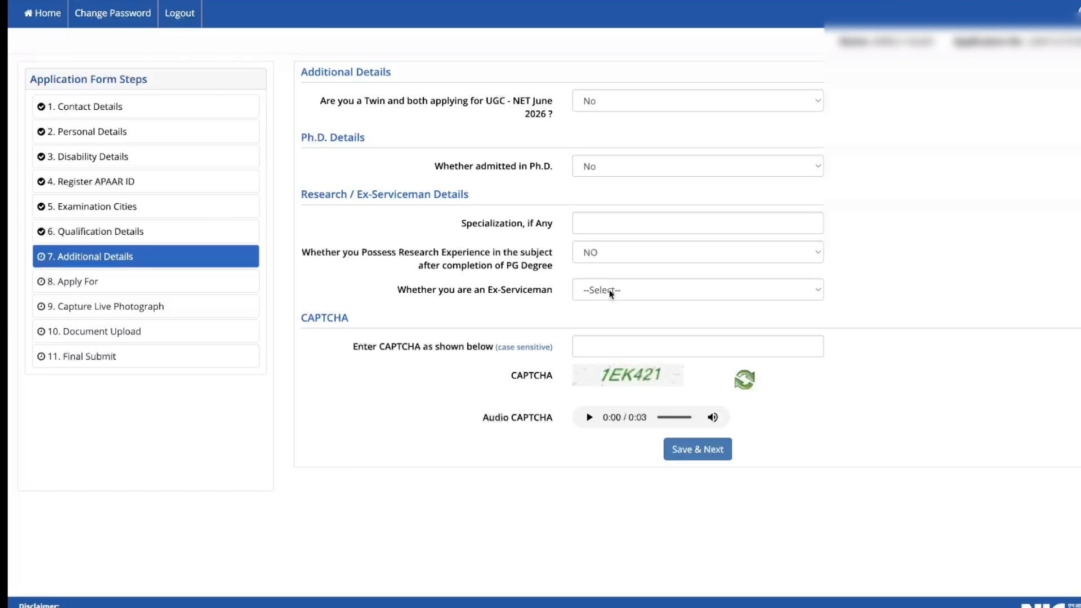
pyautogui.click(610, 292)
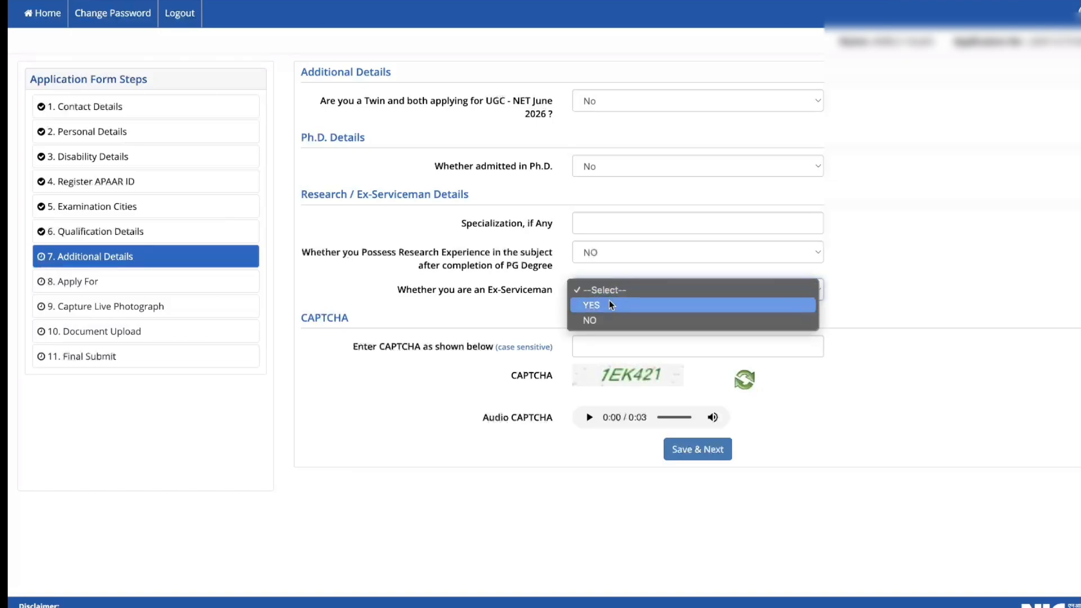
pyautogui.click(609, 301)
pyautogui.click(609, 301)
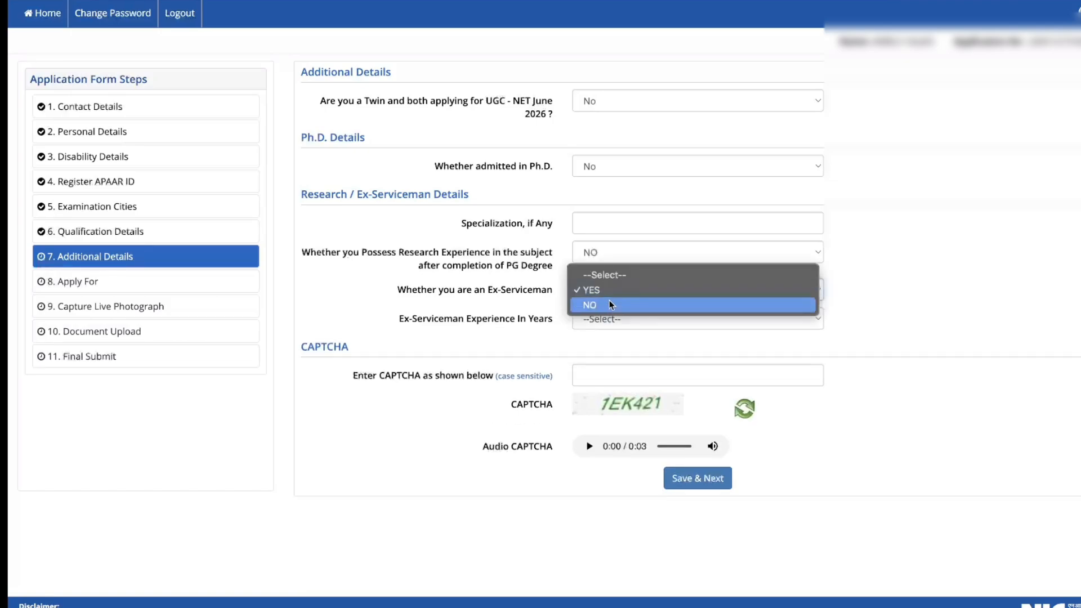
pyautogui.click(611, 304)
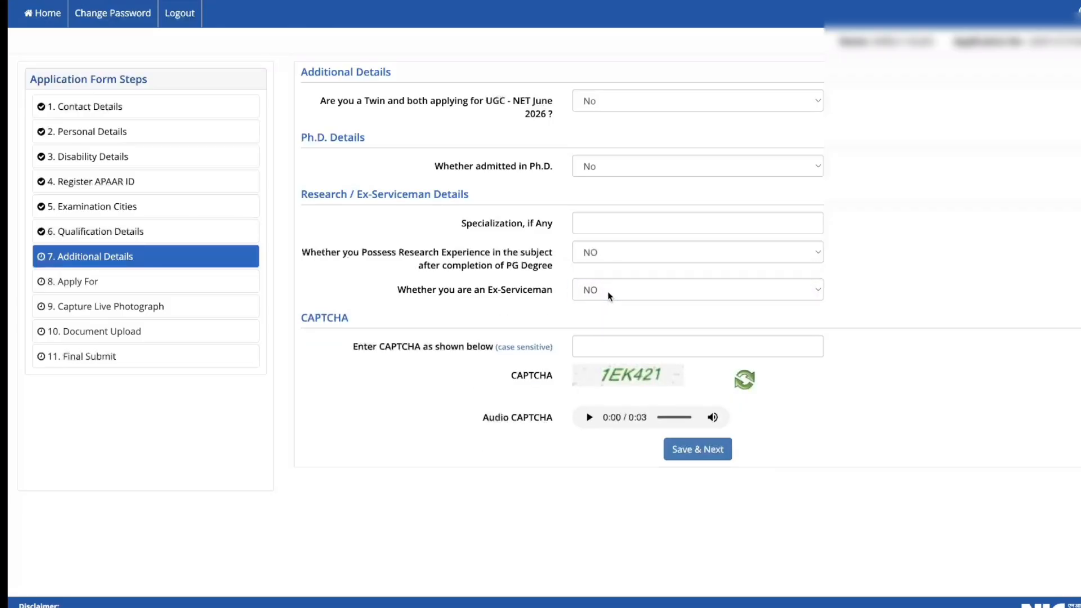
# Step: Enter the CAPTCHA and submit the Additional Details section, confirming with Yes
pyautogui.click(613, 343)
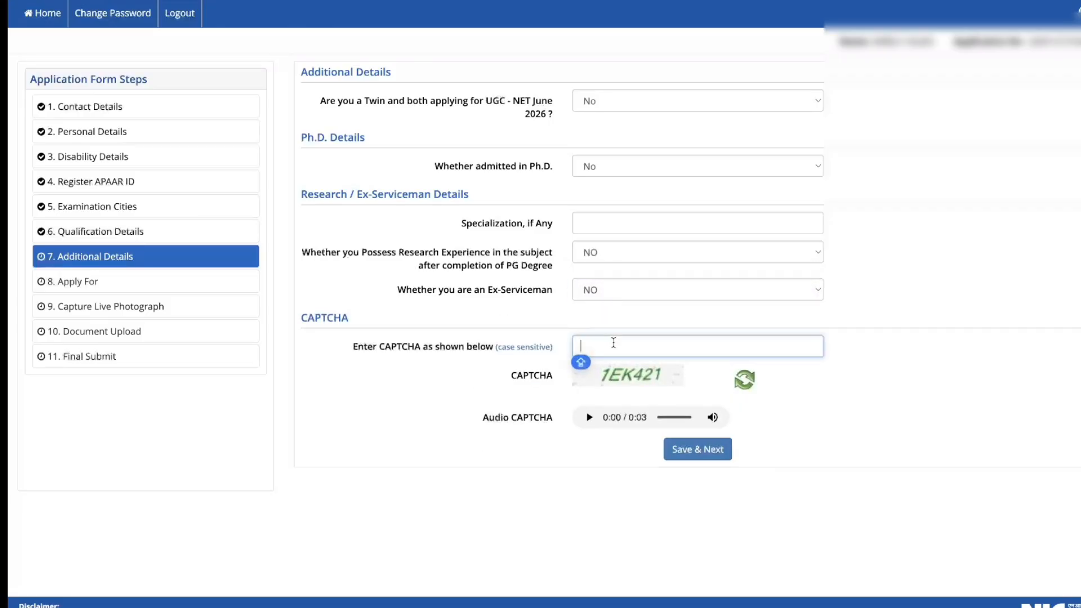
pyautogui.write('1E')
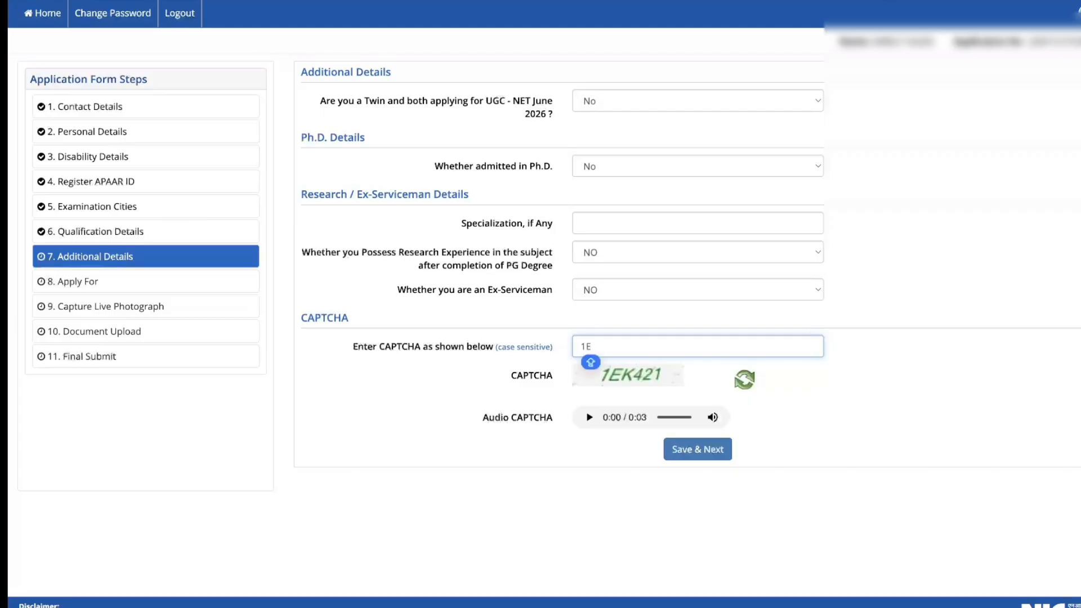
pyautogui.write('K421')
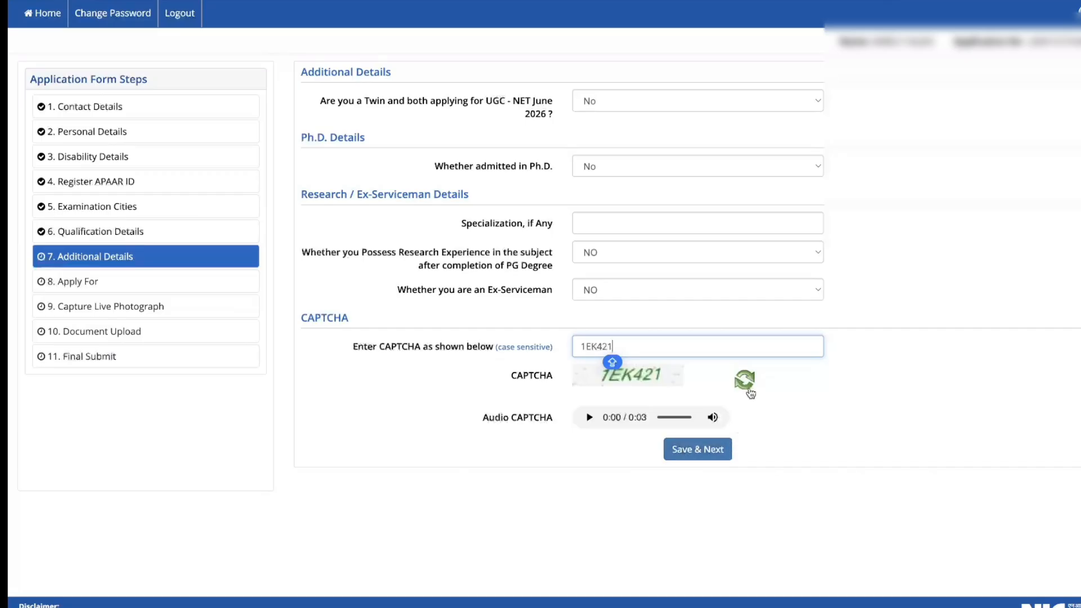
pyautogui.click(698, 449)
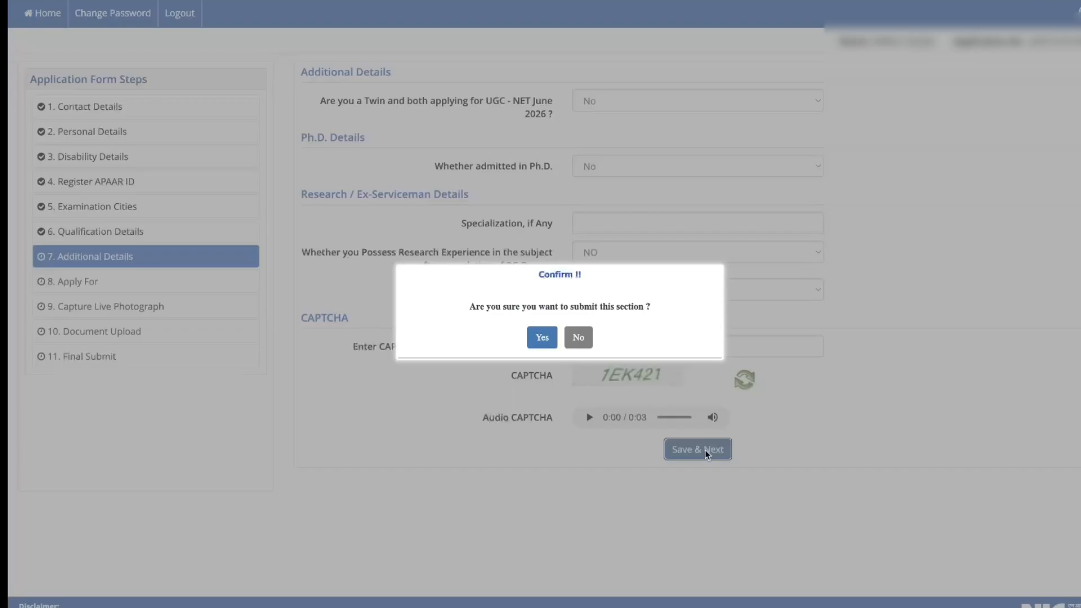
pyautogui.click(544, 338)
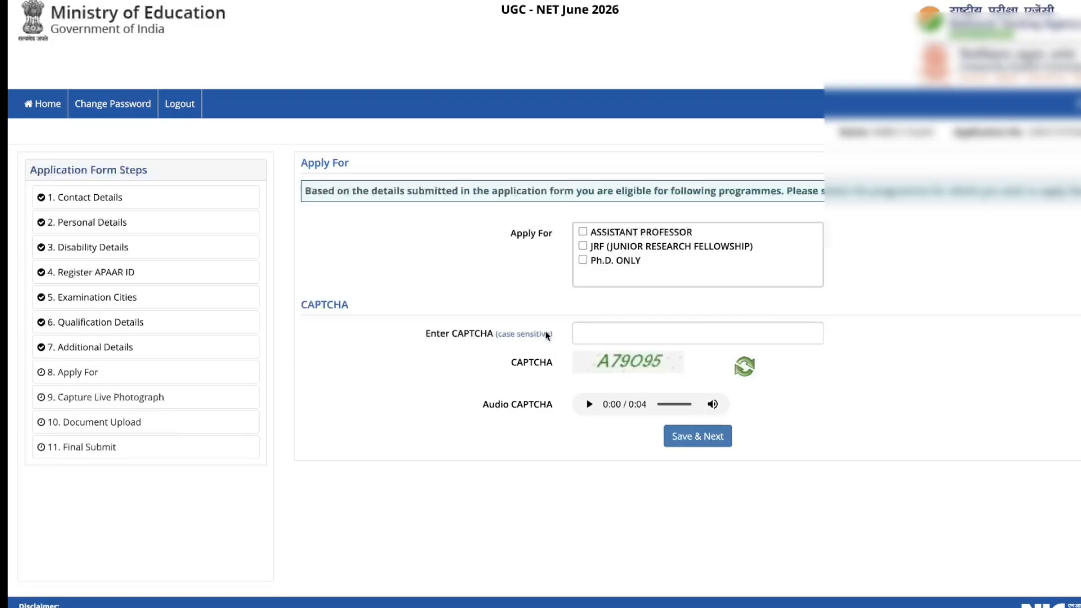
# Step: Tick ASSISTANT PROFESSOR and JRF as programmes and enter the CAPTCHA in capitals
pyautogui.click(583, 233)
pyautogui.click(583, 247)
pyautogui.scroll(-1, 713, 262)
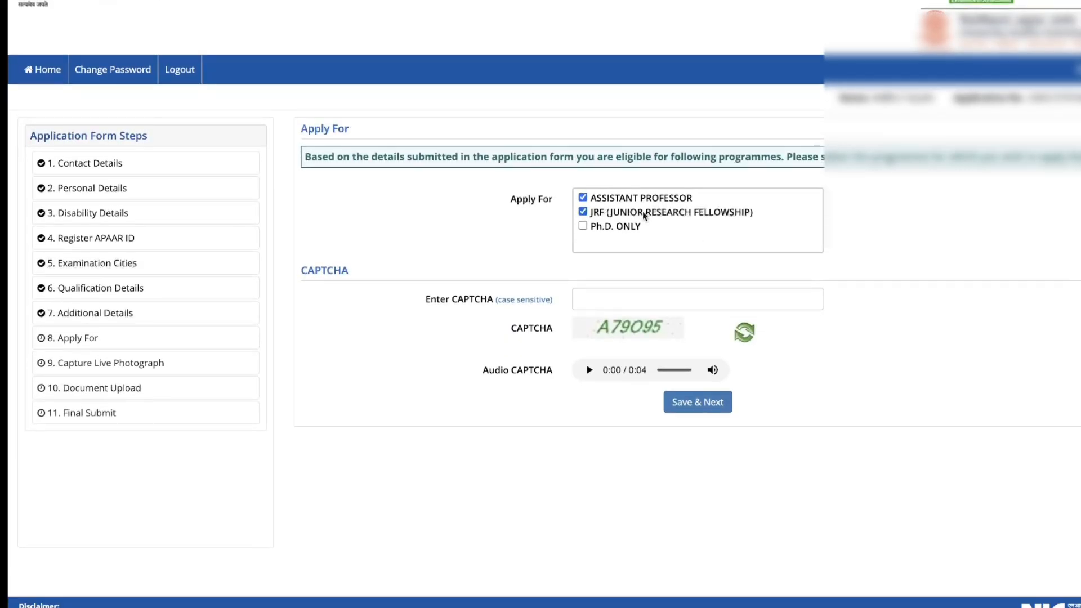
pyautogui.click(625, 298)
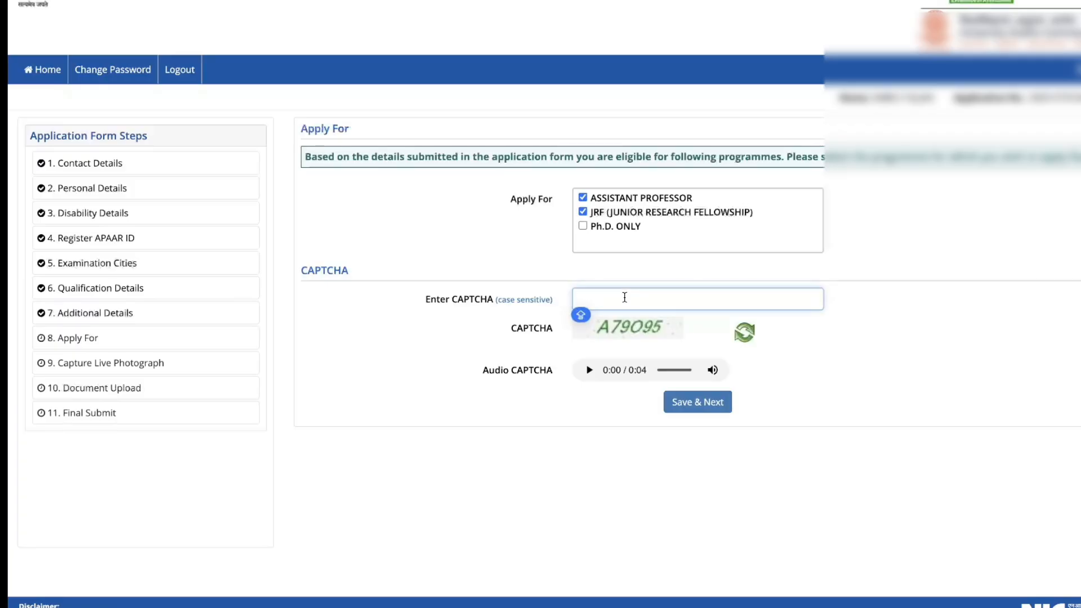
pyautogui.write('A79')
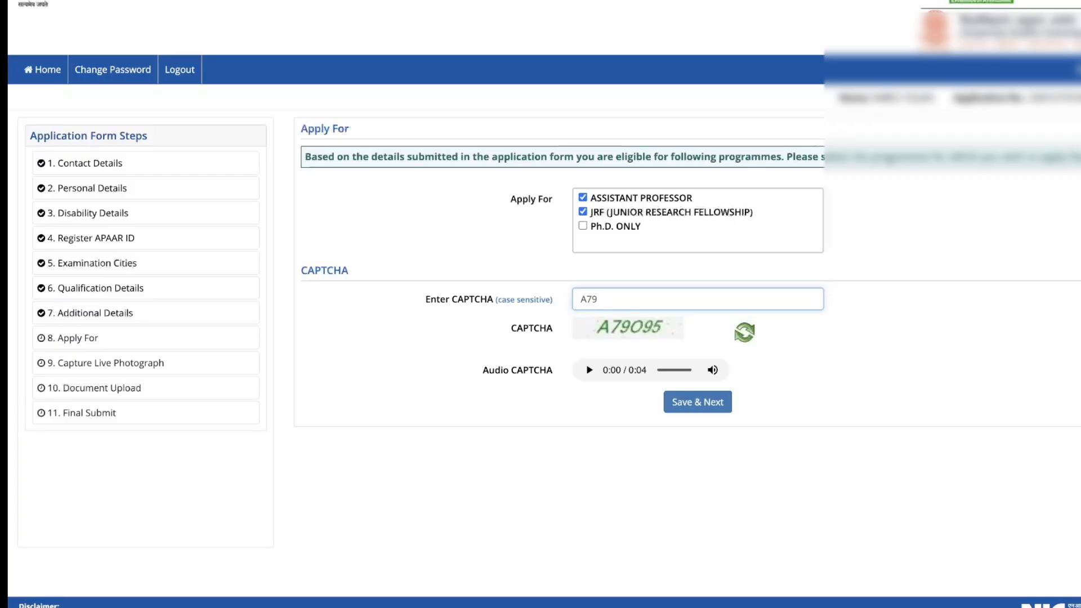
pyautogui.press('capslock')
pyautogui.write('O95')
# Step: Leave Ph.D. ONLY unticked and save the programme choices with Save & Next
pyautogui.click(583, 226)
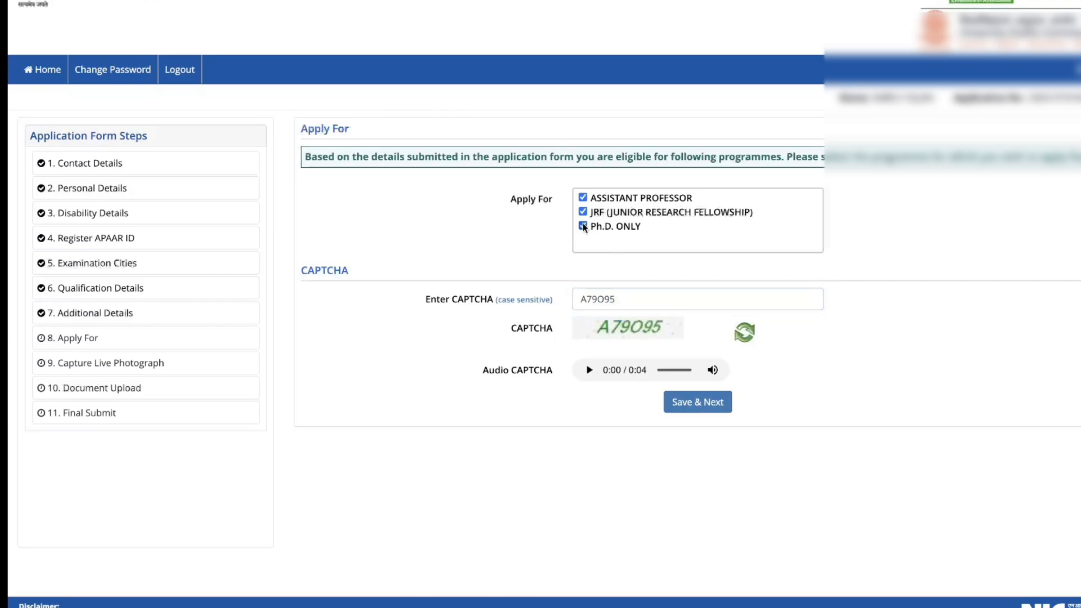
pyautogui.click(583, 224)
pyautogui.click(583, 225)
pyautogui.scroll(-1, 669, 270)
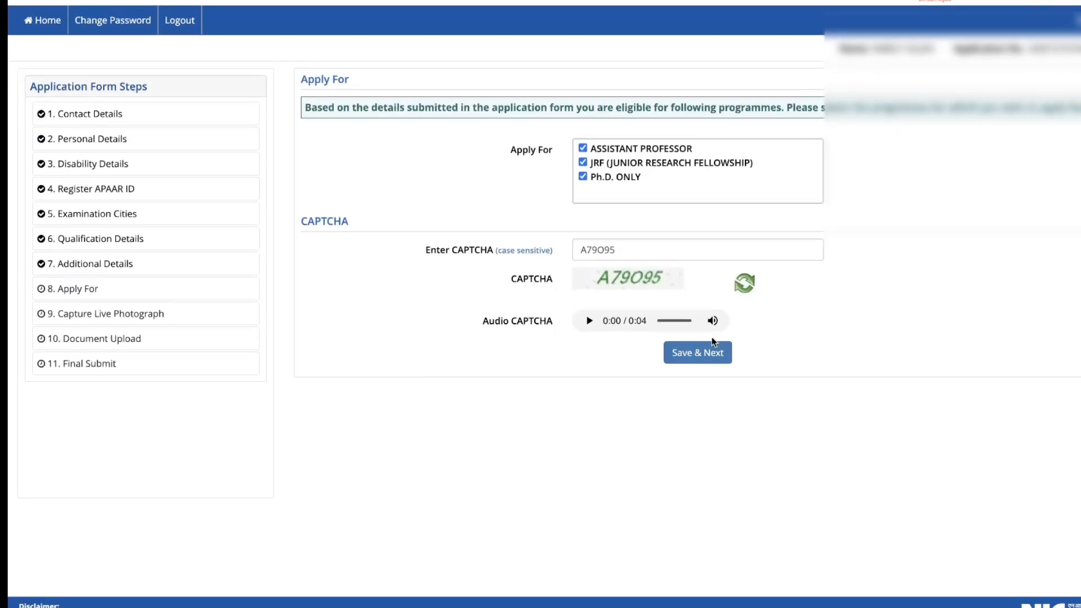
pyautogui.scroll(1, 670, 247)
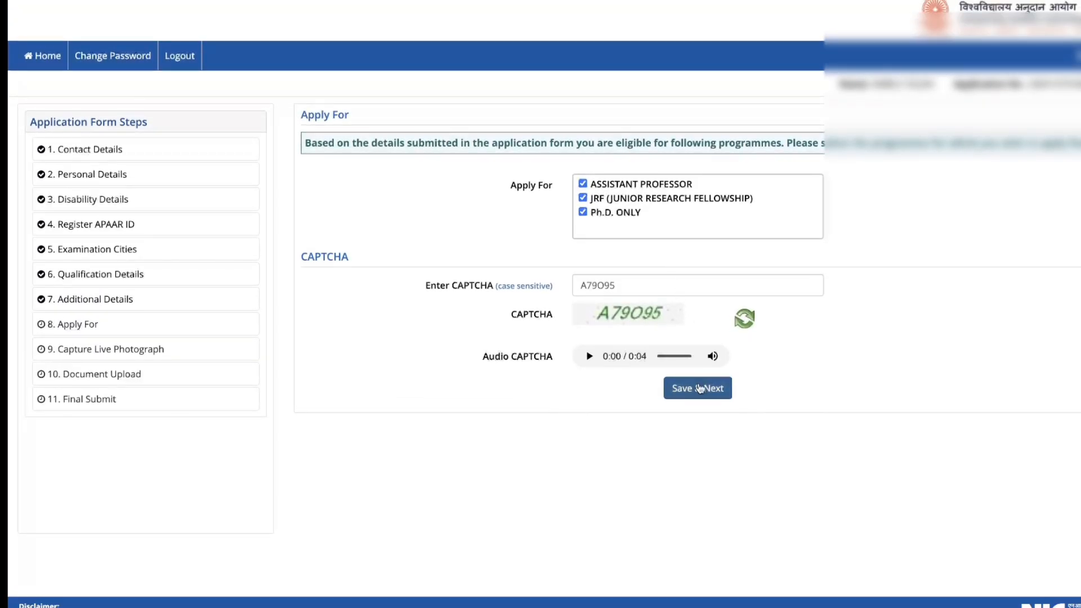
pyautogui.click(583, 212)
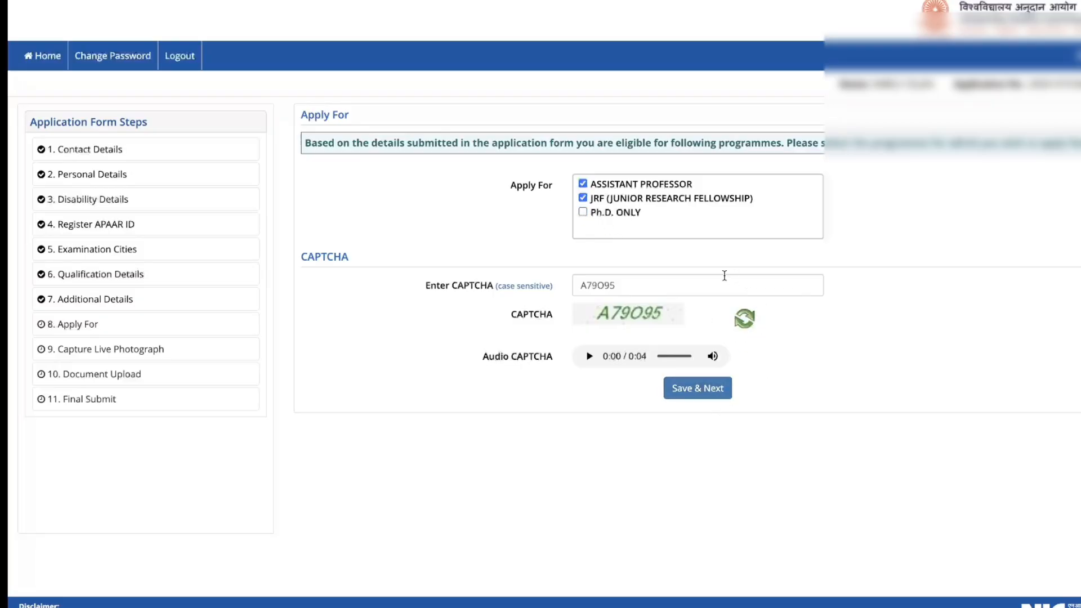
pyautogui.click(711, 396)
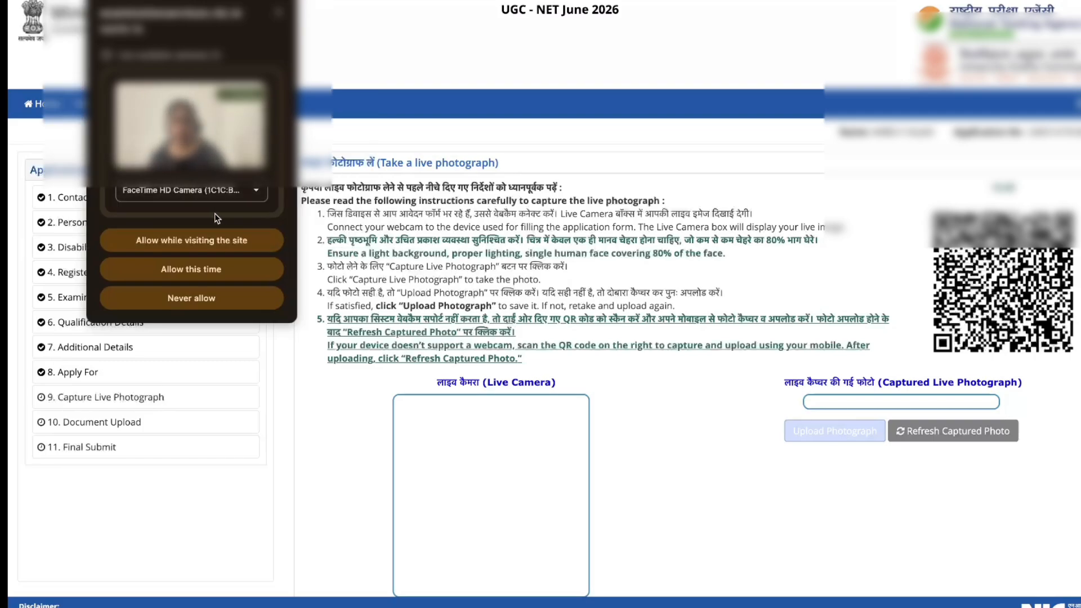
# Step: Allow webcam access, capture and upload a live photograph, then submit the step and confirm
pyautogui.click(218, 239)
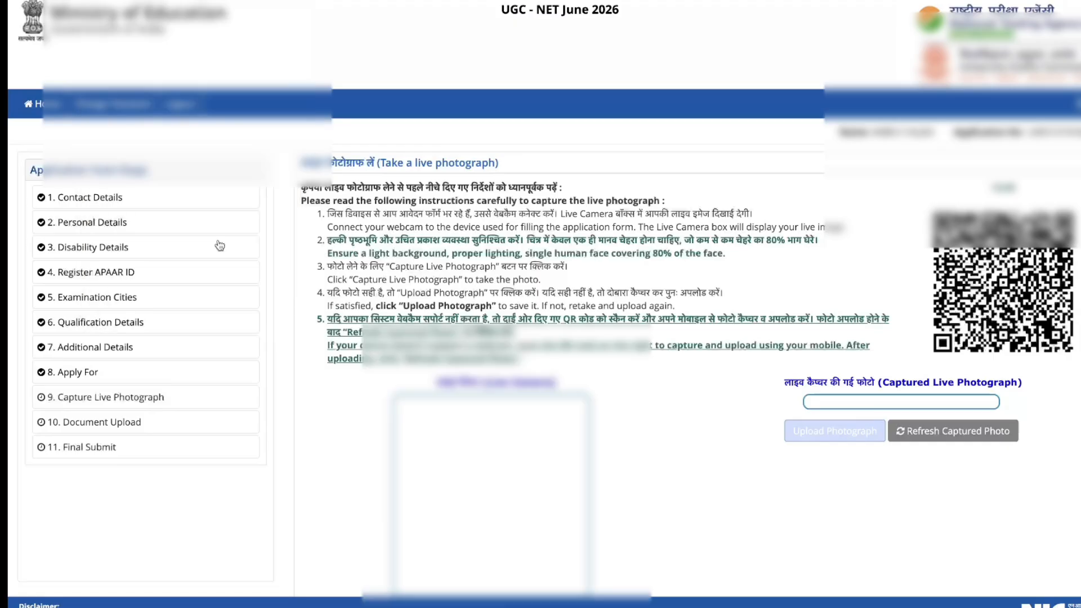
pyautogui.scroll(-2, 470, 278)
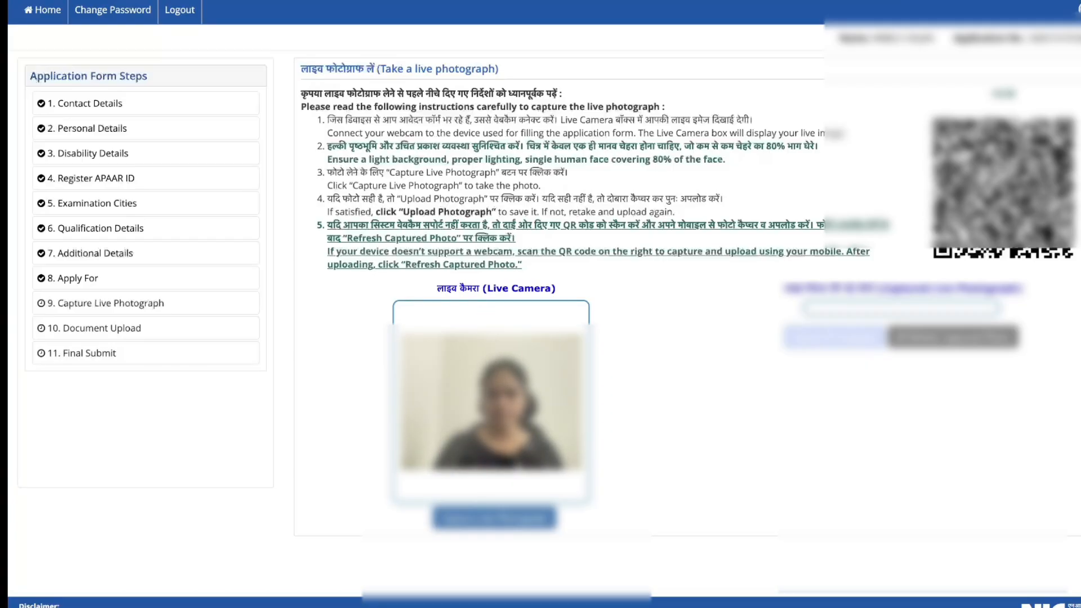
pyautogui.click(524, 523)
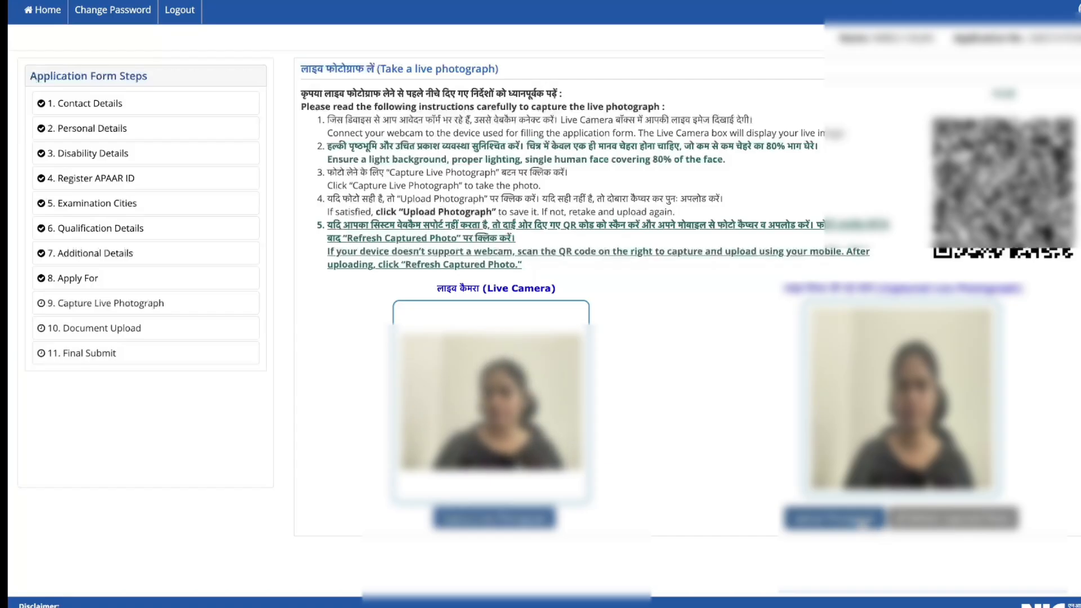
pyautogui.click(861, 522)
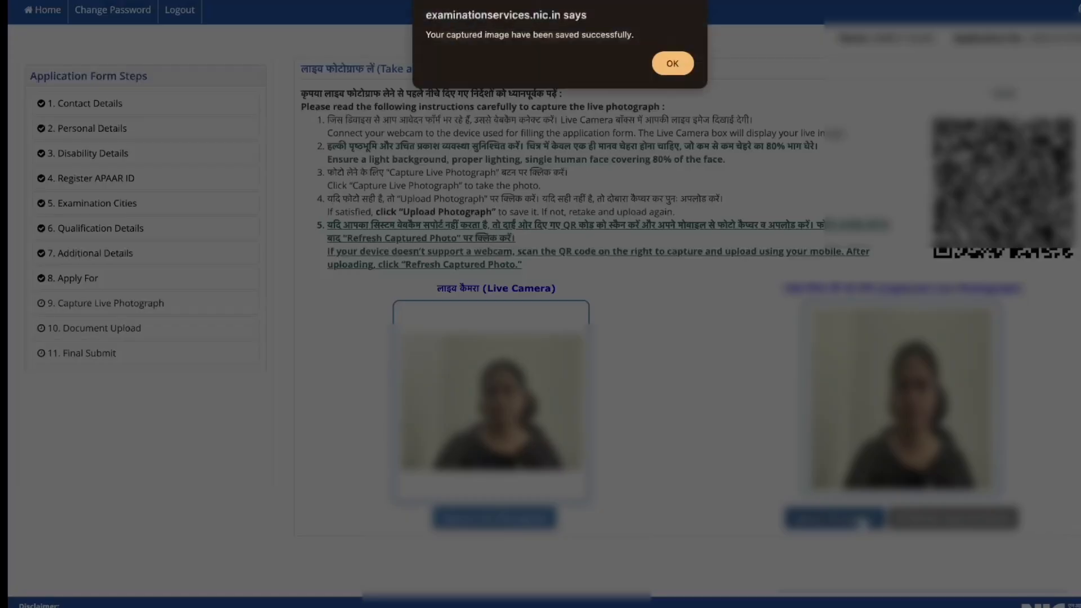
pyautogui.click(670, 65)
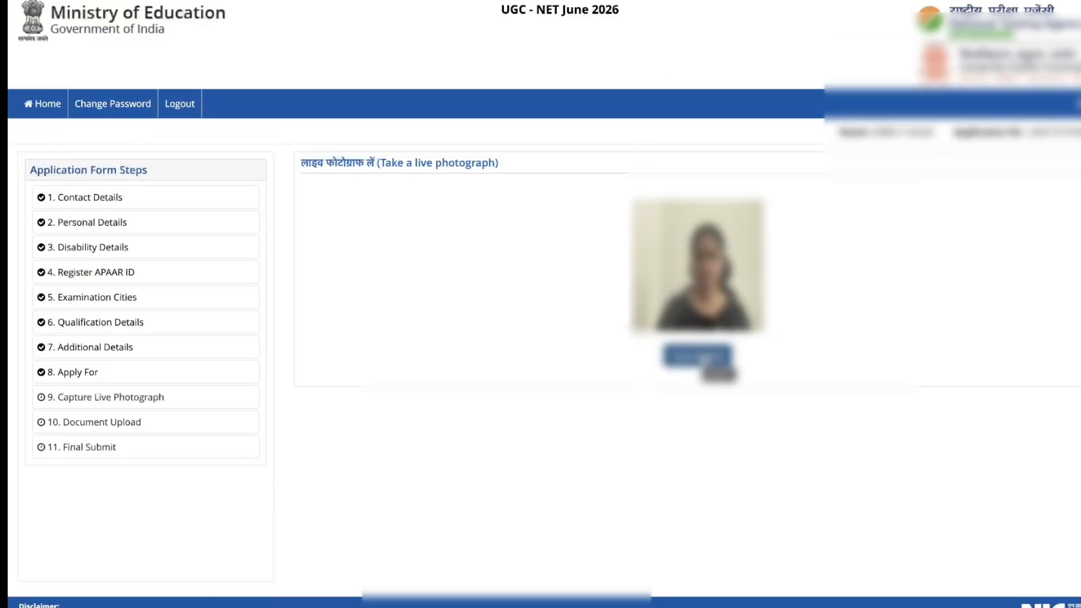
pyautogui.click(698, 356)
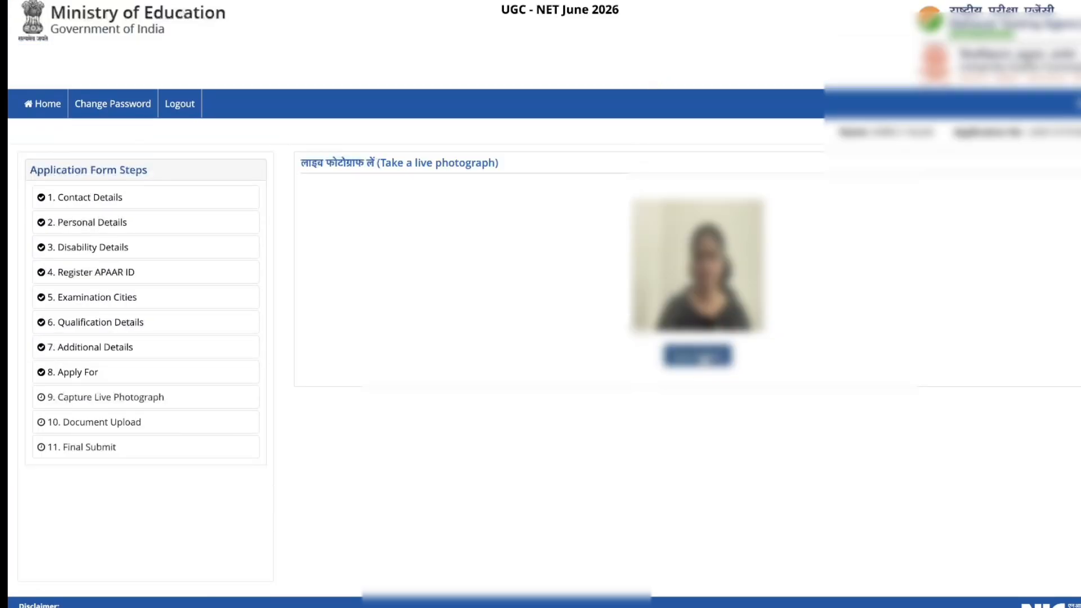
pyautogui.click(539, 339)
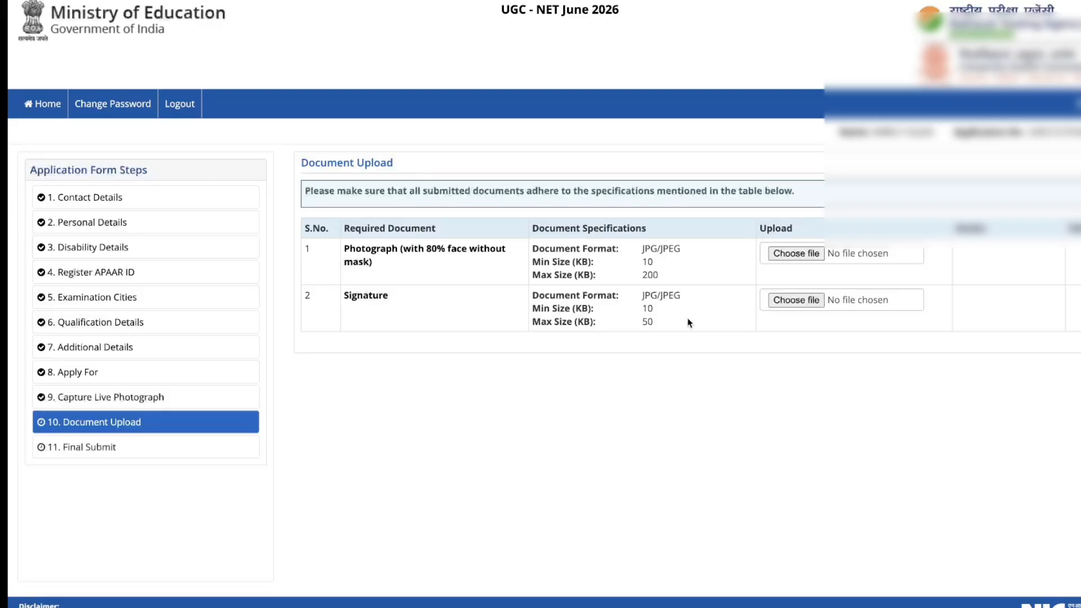
# Step: Attach the cropped JPEG passport photograph, then save the Document Upload step and confirm
pyautogui.click(788, 253)
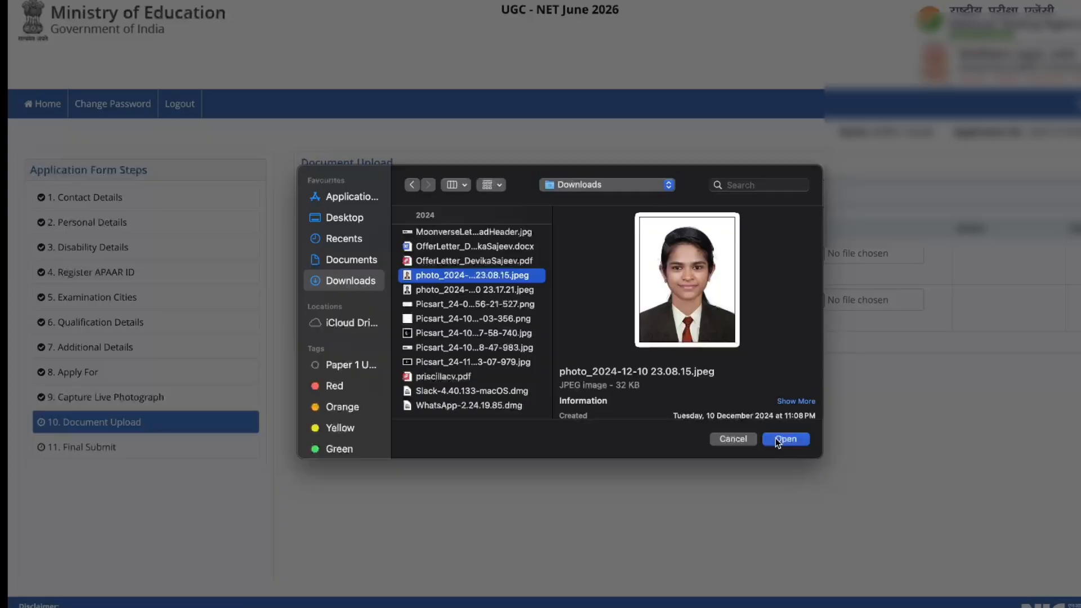
pyautogui.click(776, 439)
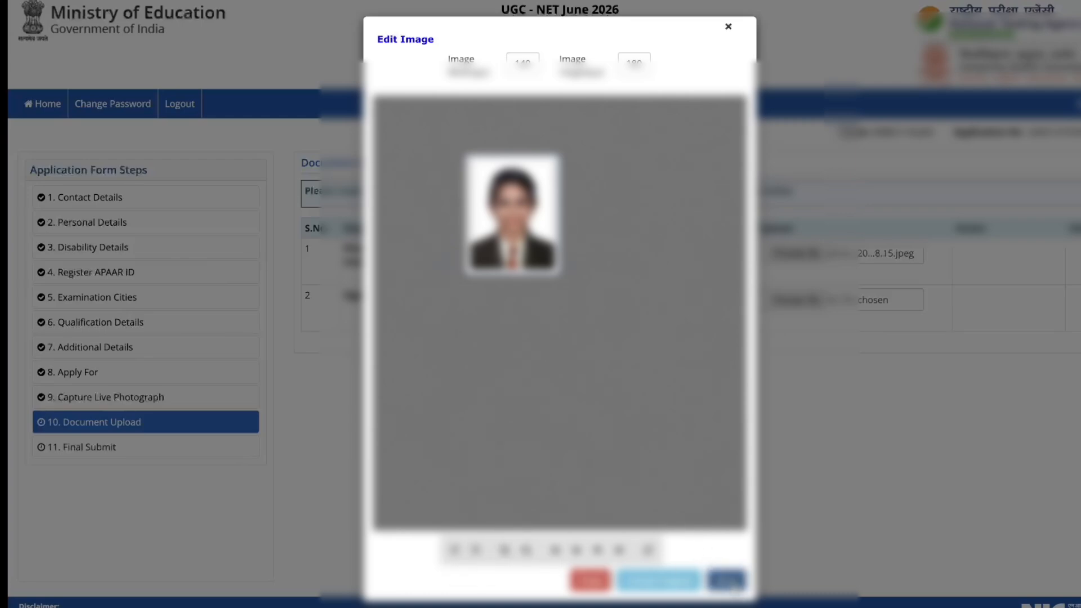
pyautogui.click(726, 580)
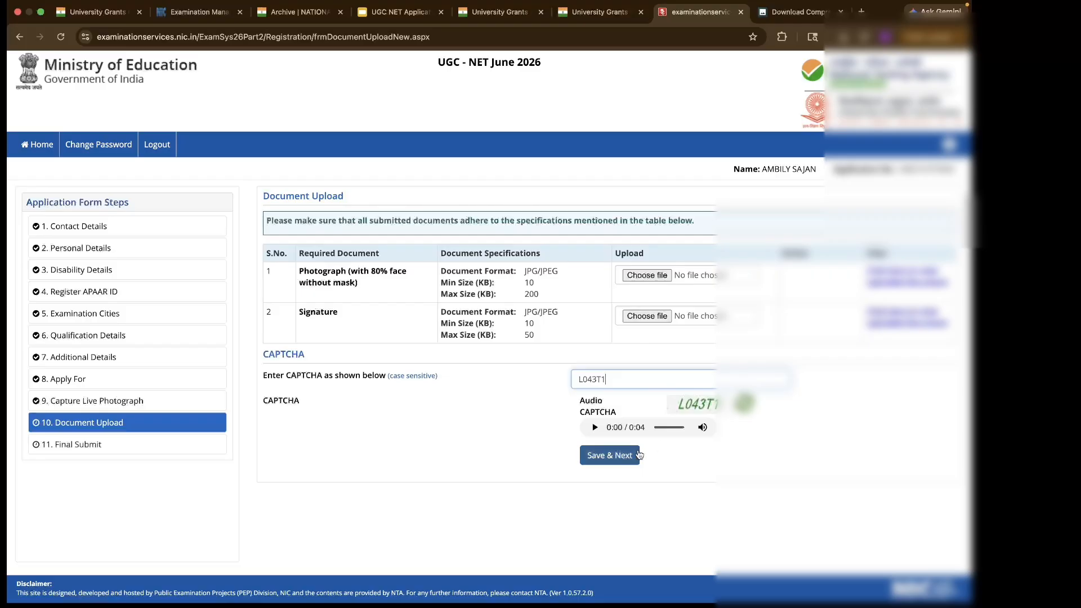
pyautogui.click(631, 457)
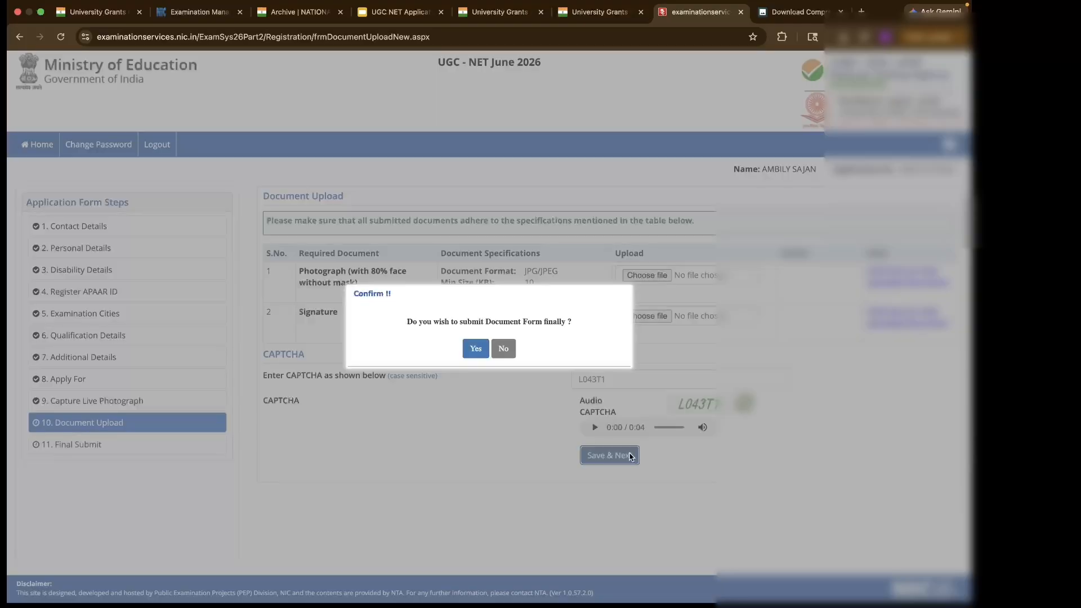
pyautogui.click(476, 347)
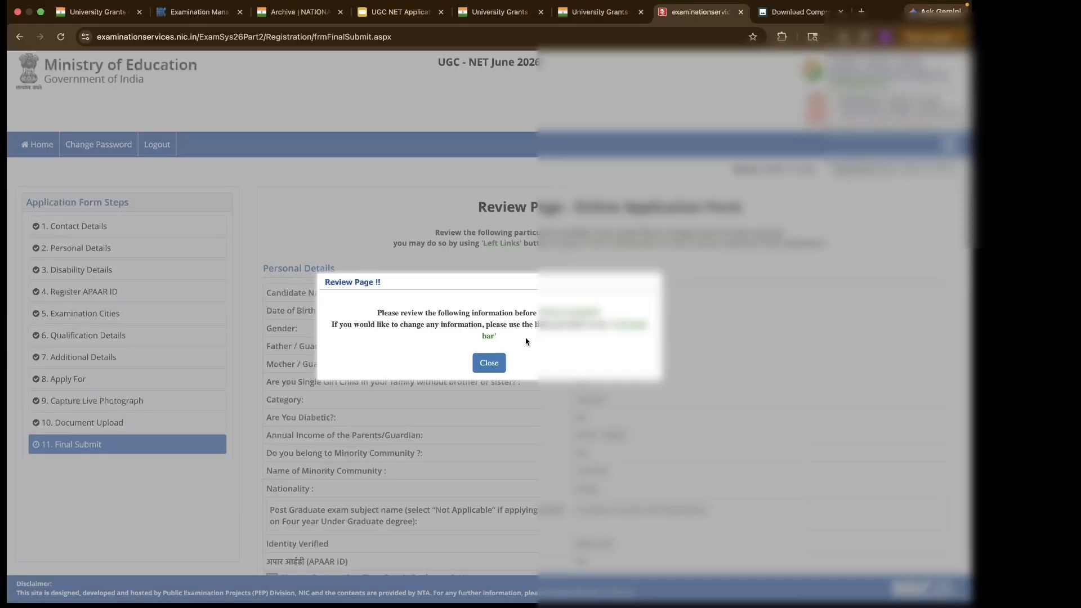
# Step: Dismiss the review notice and confirm all personal details have been verified
pyautogui.click(489, 364)
pyautogui.scroll(-2, 494, 309)
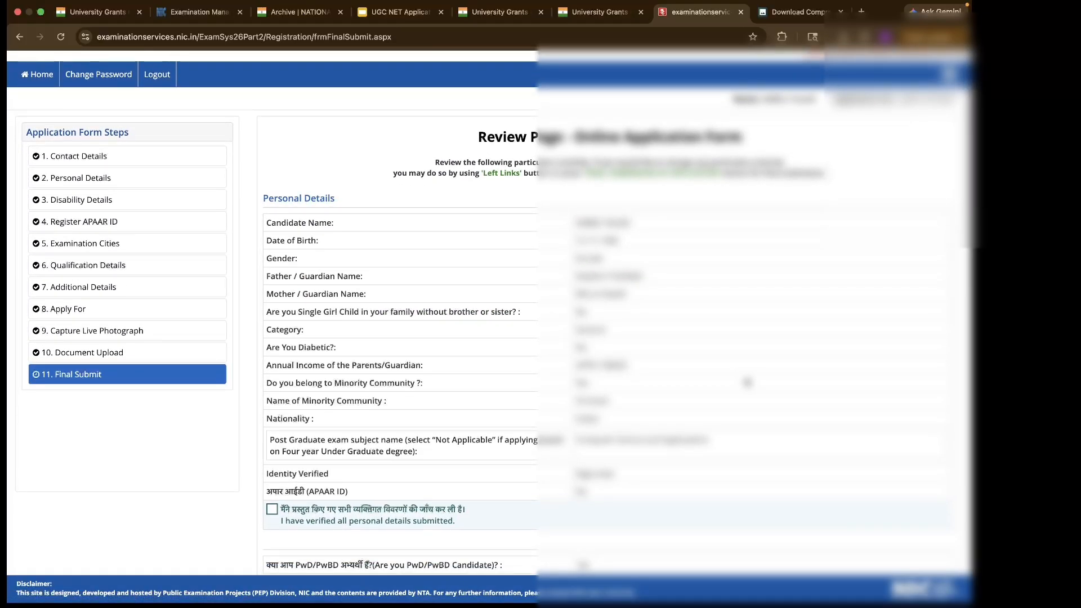
pyautogui.scroll(-1, 747, 383)
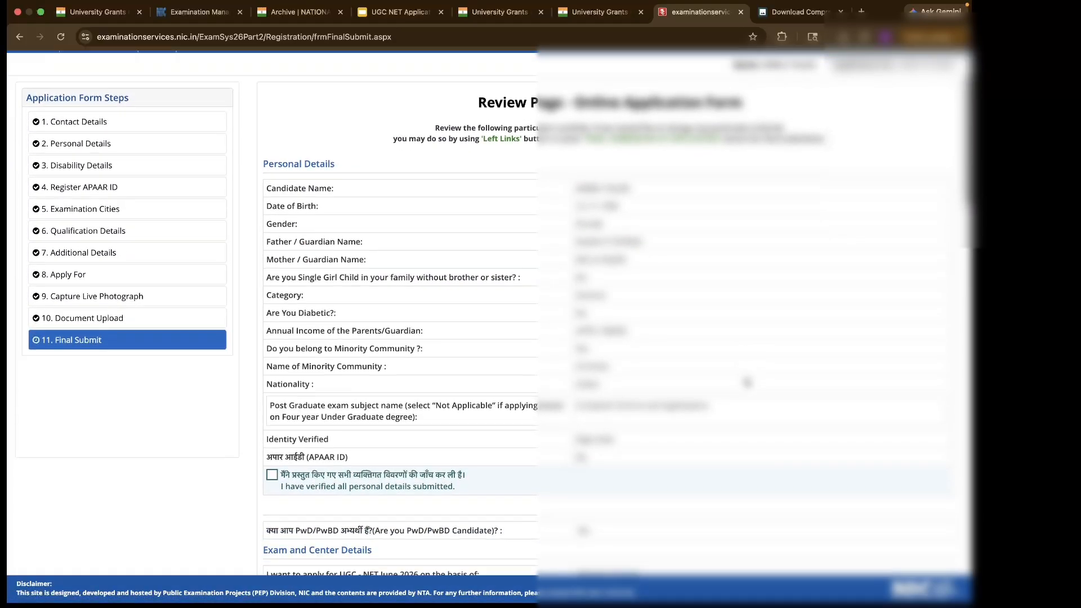
pyautogui.scroll(-1, 747, 382)
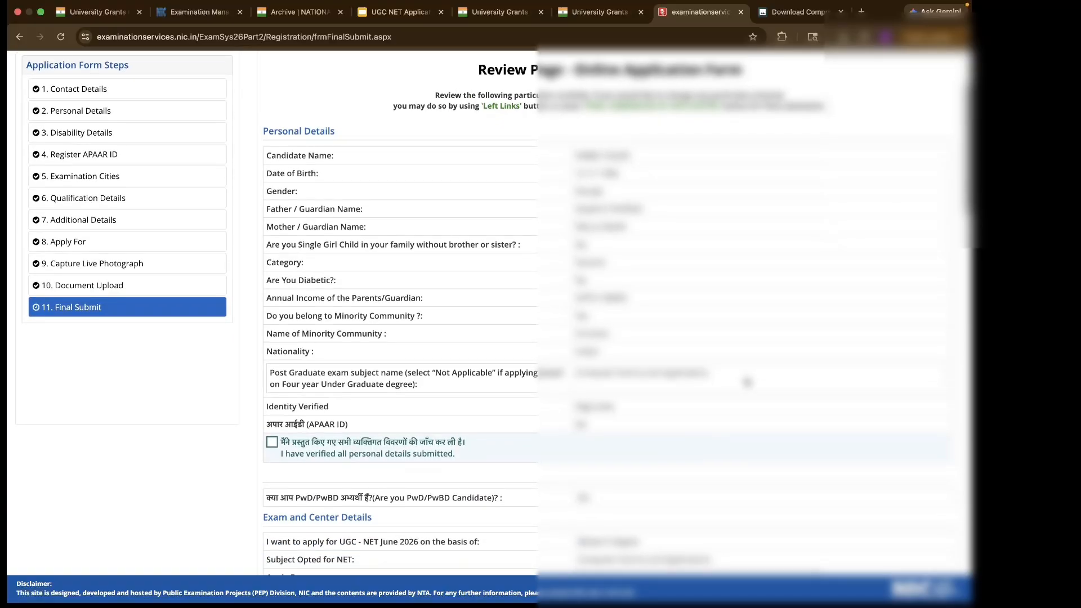
pyautogui.scroll(-1, 748, 382)
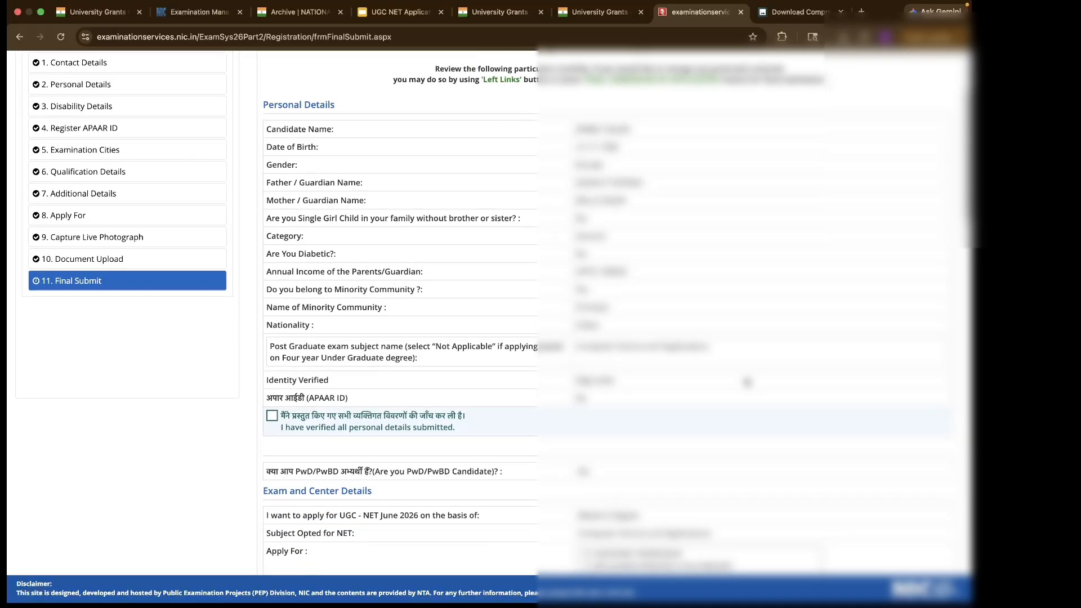
pyautogui.scroll(-1, 748, 382)
pyautogui.scroll(-1, 748, 383)
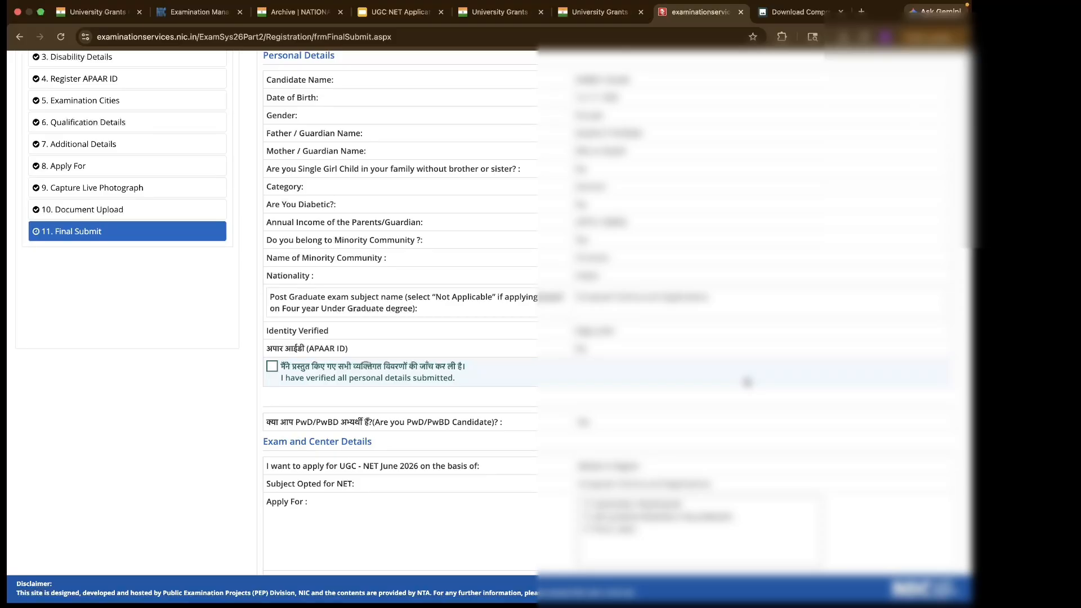
pyautogui.scroll(-1, 747, 383)
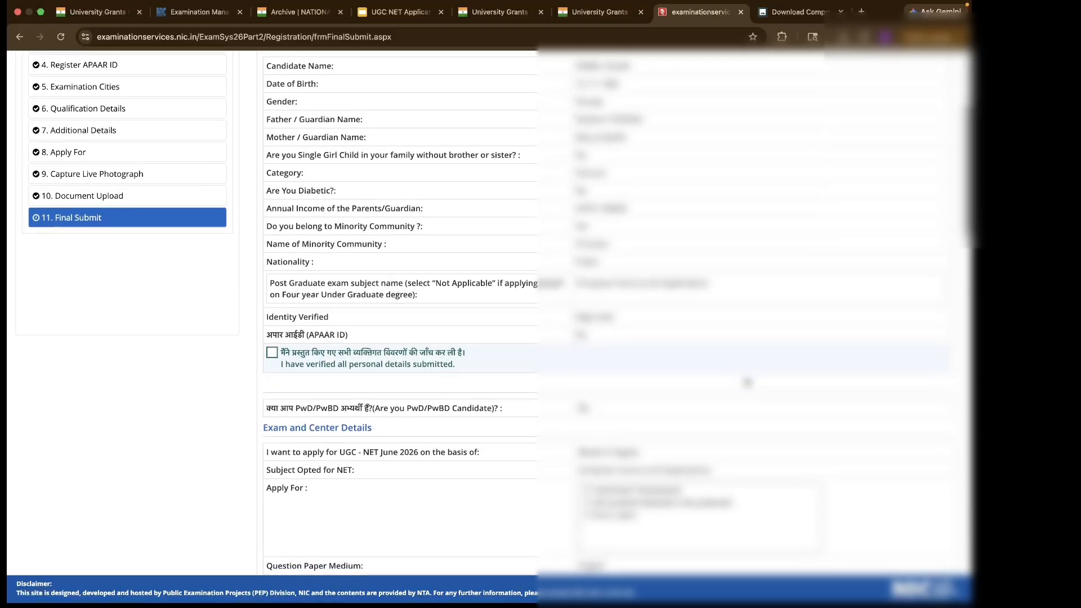
pyautogui.scroll(-1, 748, 383)
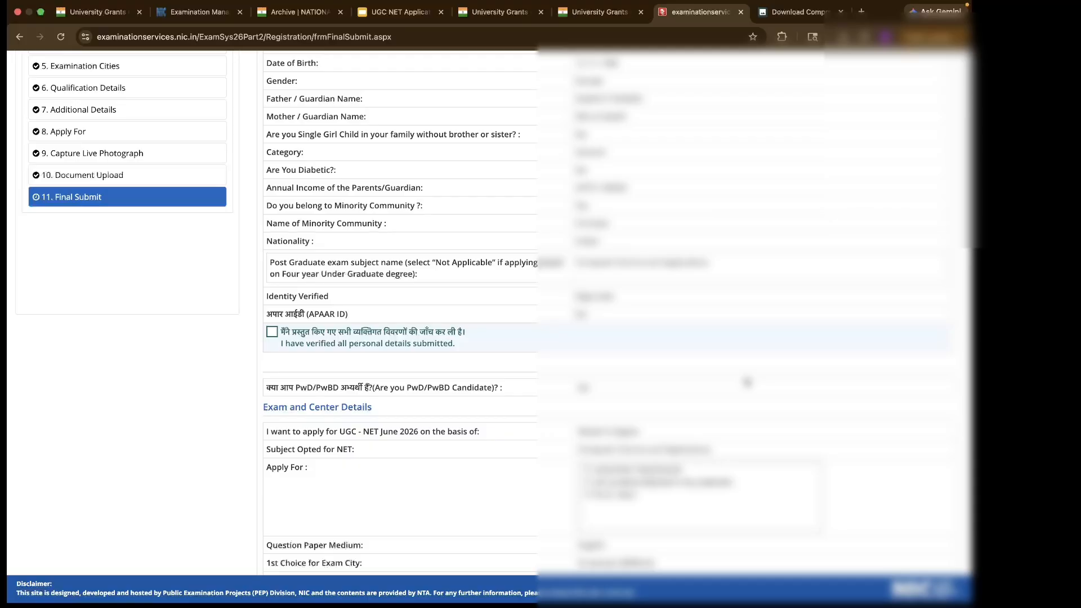
pyautogui.scroll(-1, 748, 382)
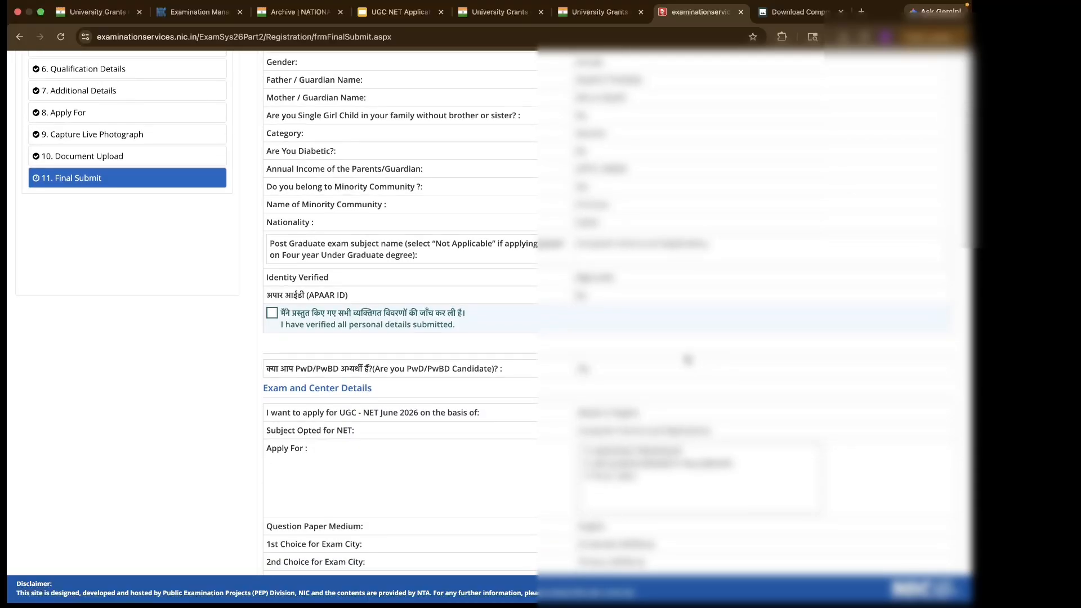
pyautogui.scroll(-3, 680, 347)
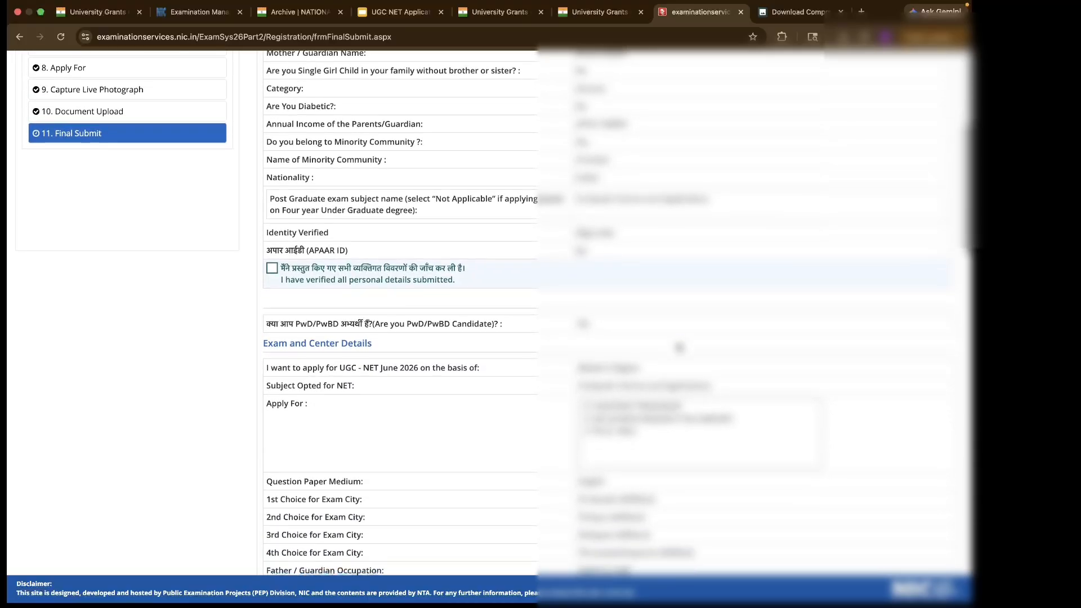
pyautogui.scroll(-1, 679, 347)
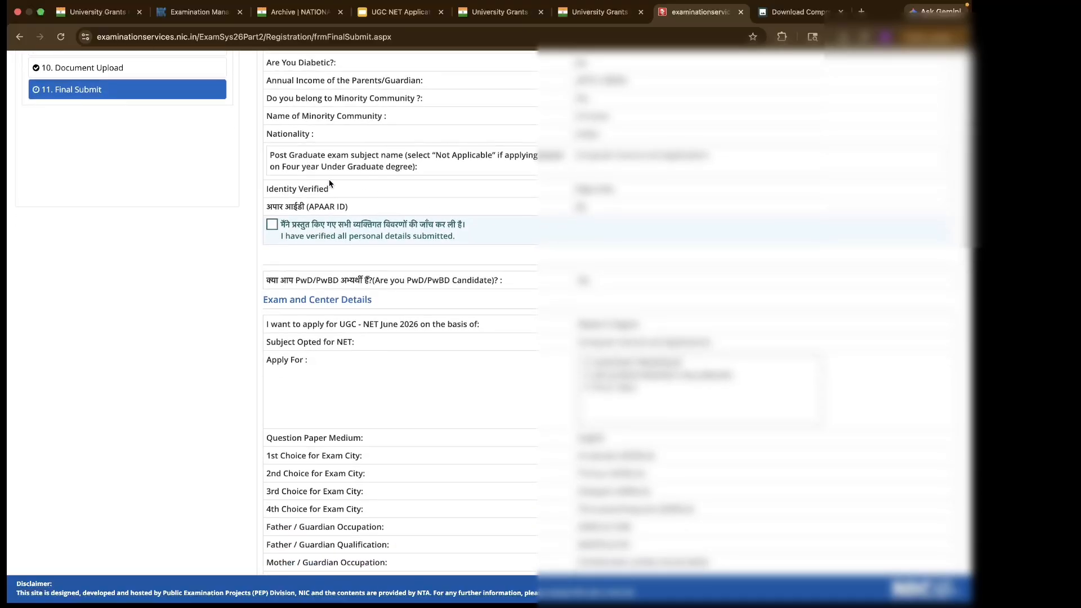
pyautogui.scroll(1, 335, 222)
pyautogui.click(272, 252)
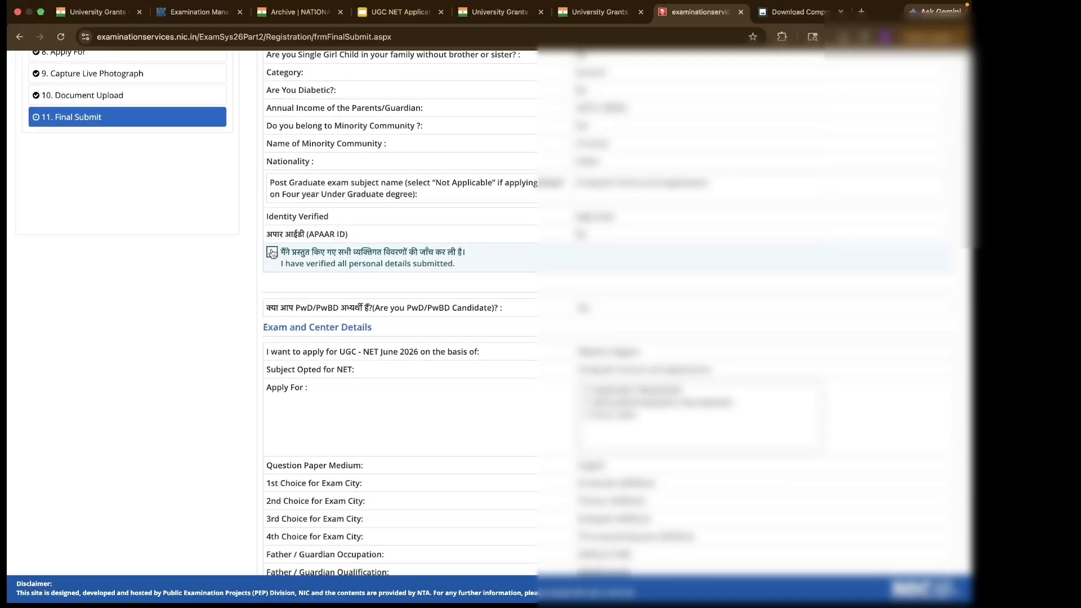
# Step: Confirm all education details have been verified
pyautogui.scroll(-3, 449, 279)
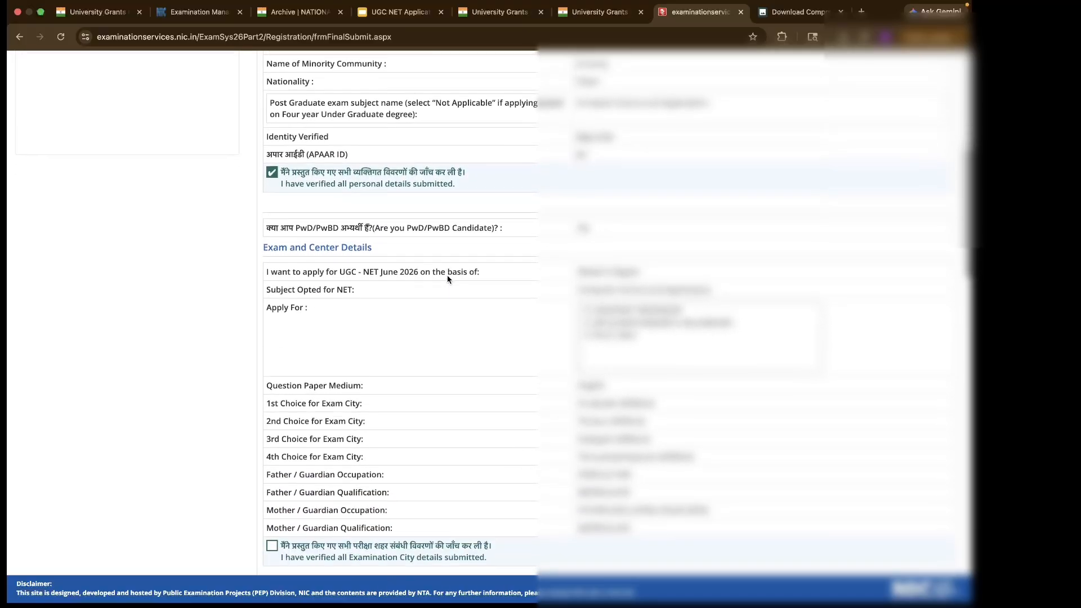
pyautogui.scroll(-2, 447, 279)
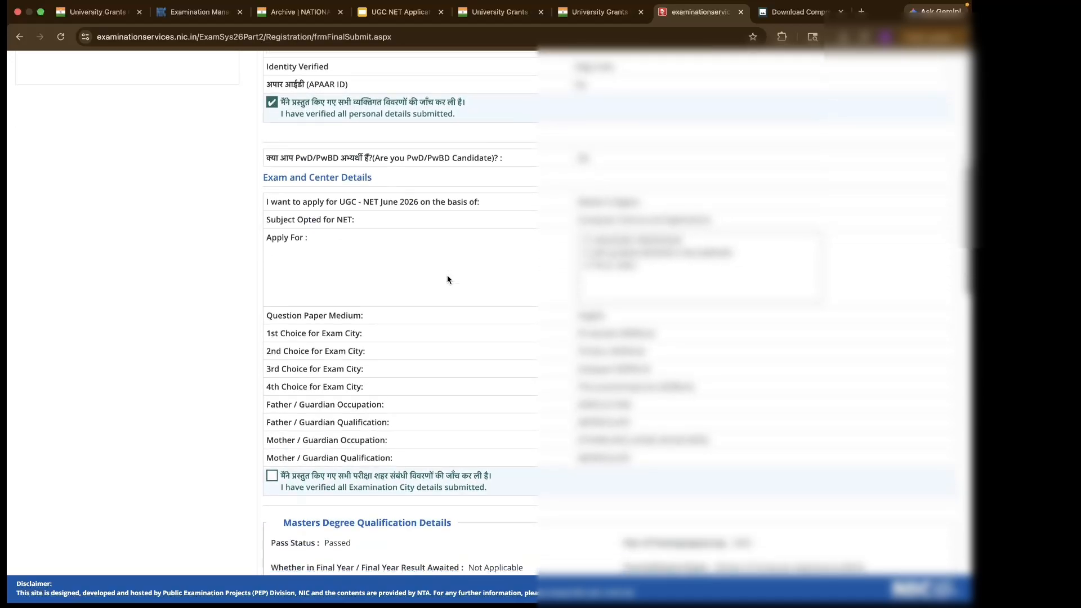
pyautogui.scroll(-4, 447, 278)
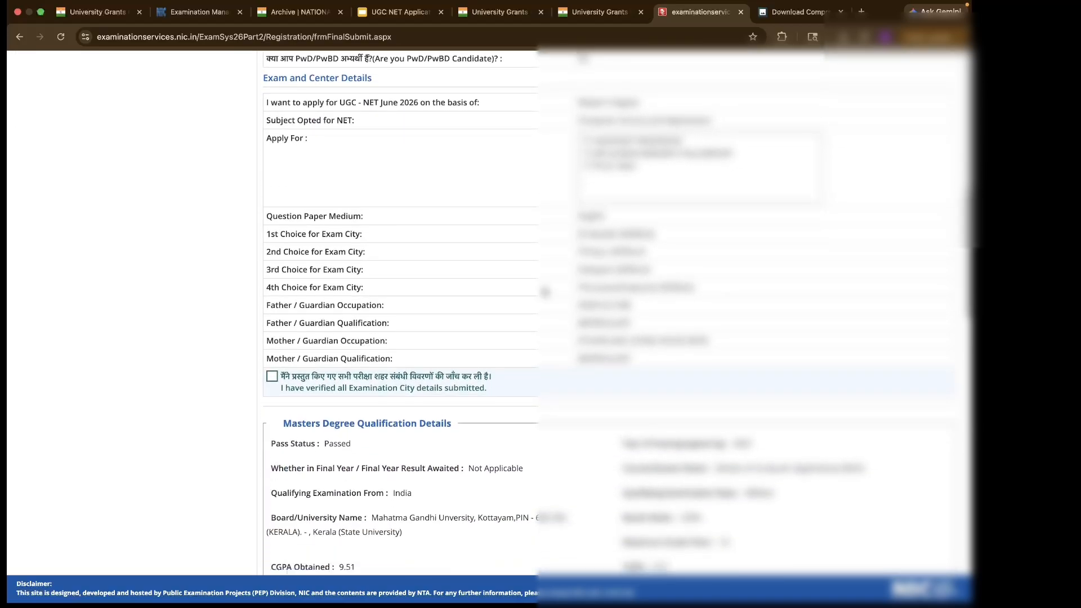
pyautogui.scroll(-2, 446, 276)
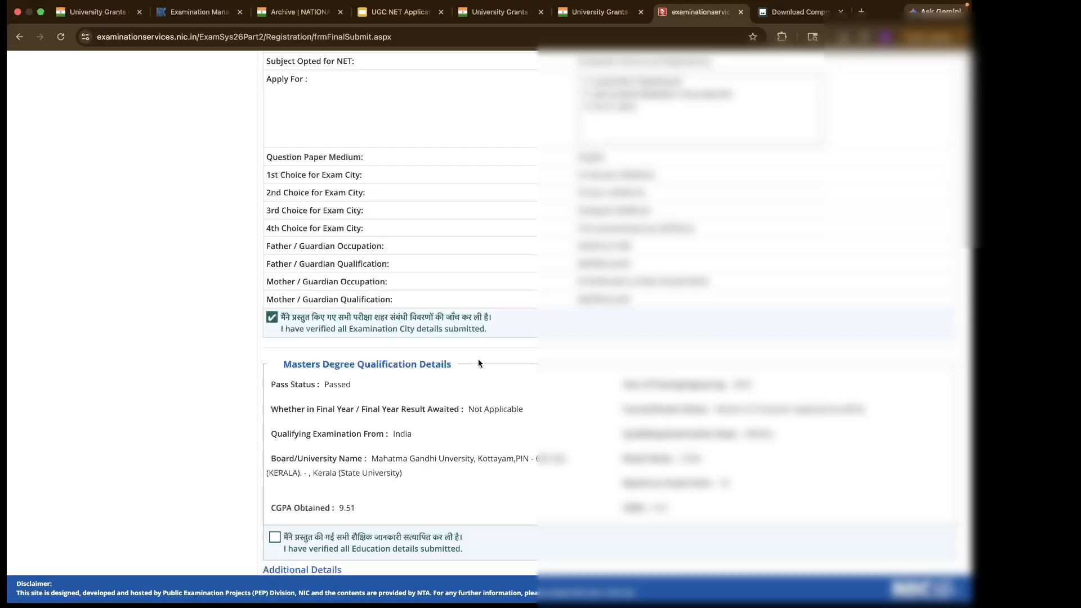
pyautogui.scroll(-3, 479, 364)
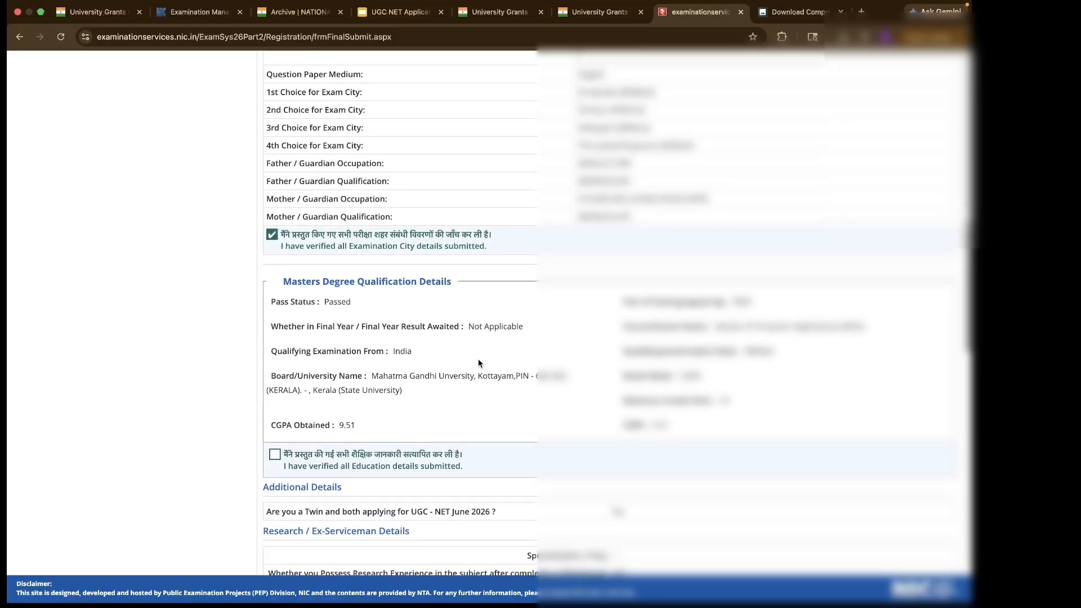
pyautogui.scroll(-2, 479, 364)
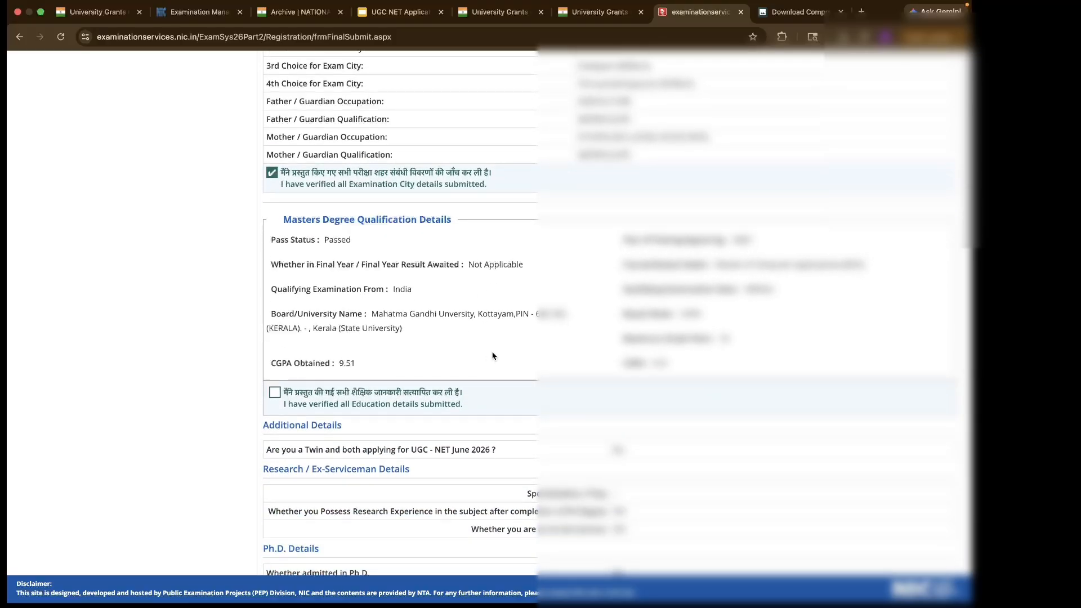
pyautogui.scroll(-1, 584, 363)
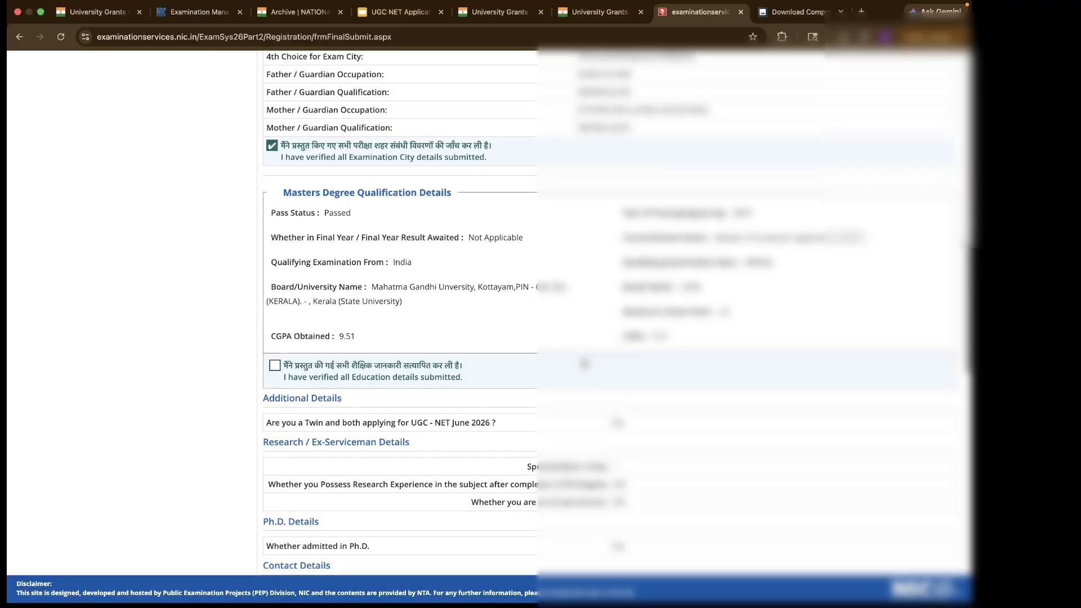
pyautogui.click(274, 368)
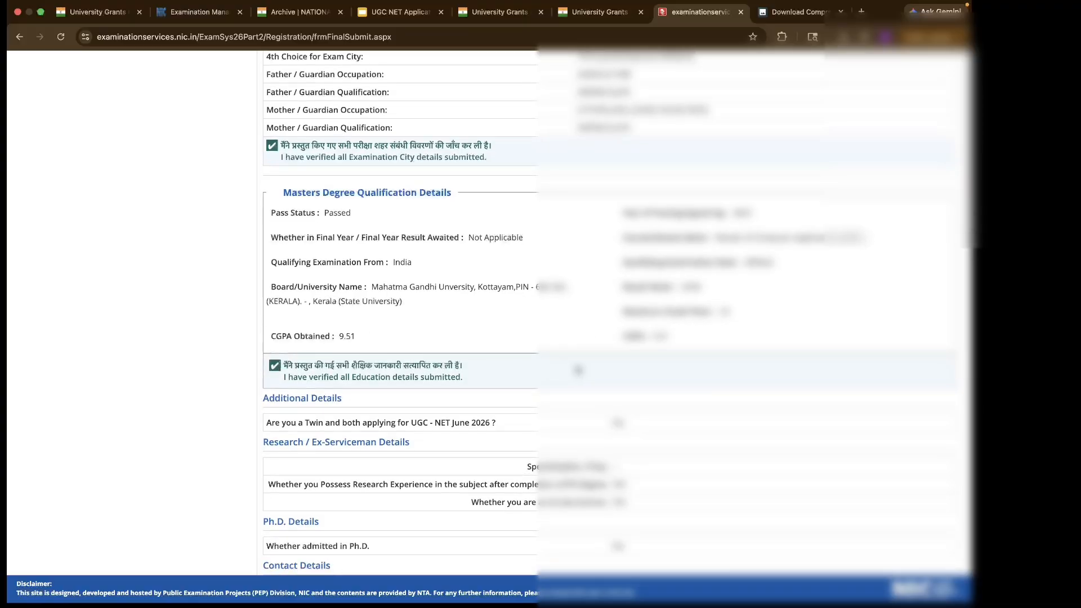
# Step: Confirm the present and permanent addresses have been verified
pyautogui.scroll(-2, 584, 369)
pyautogui.scroll(-5, 584, 369)
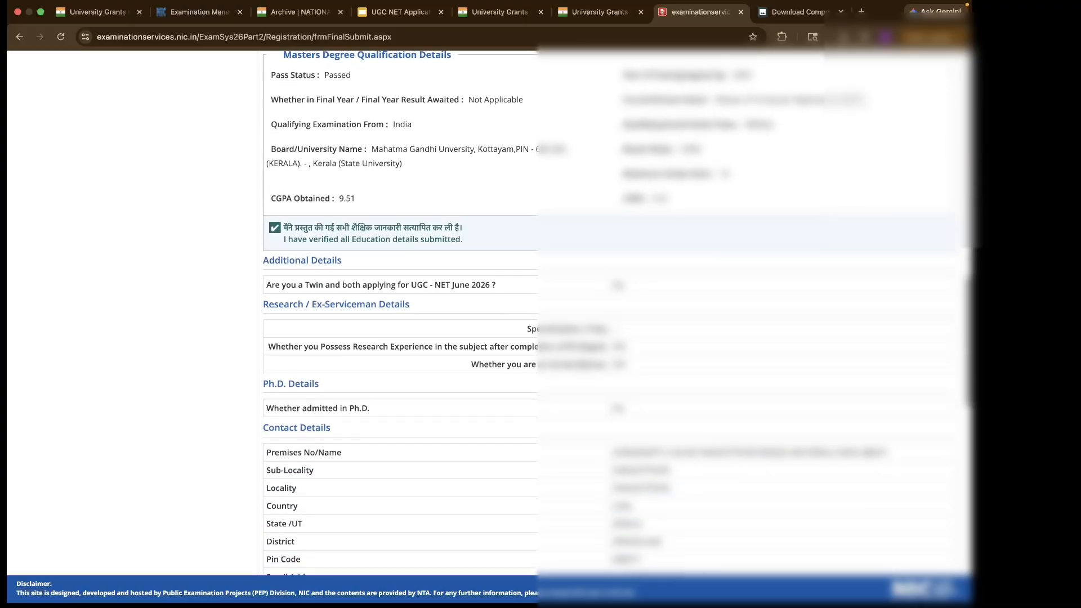
pyautogui.scroll(-5, 584, 368)
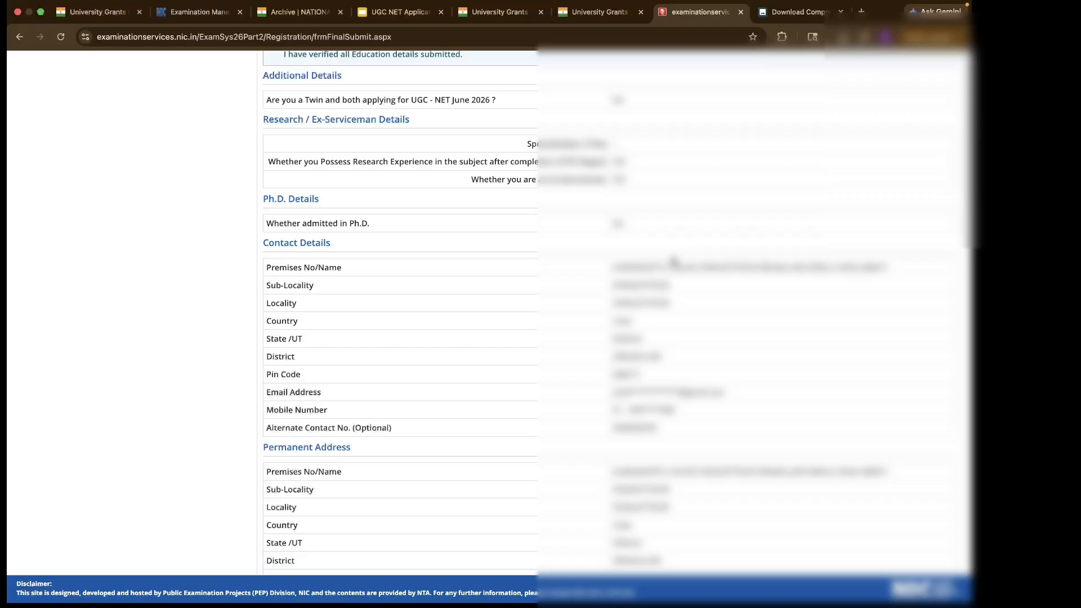
pyautogui.scroll(-3, 688, 289)
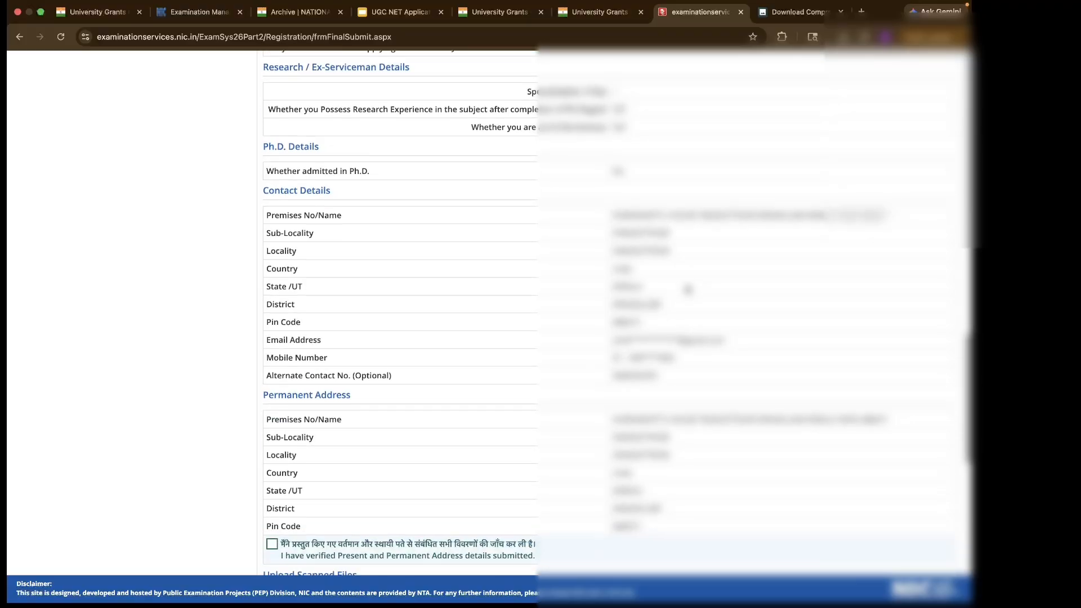
pyautogui.scroll(-4, 688, 289)
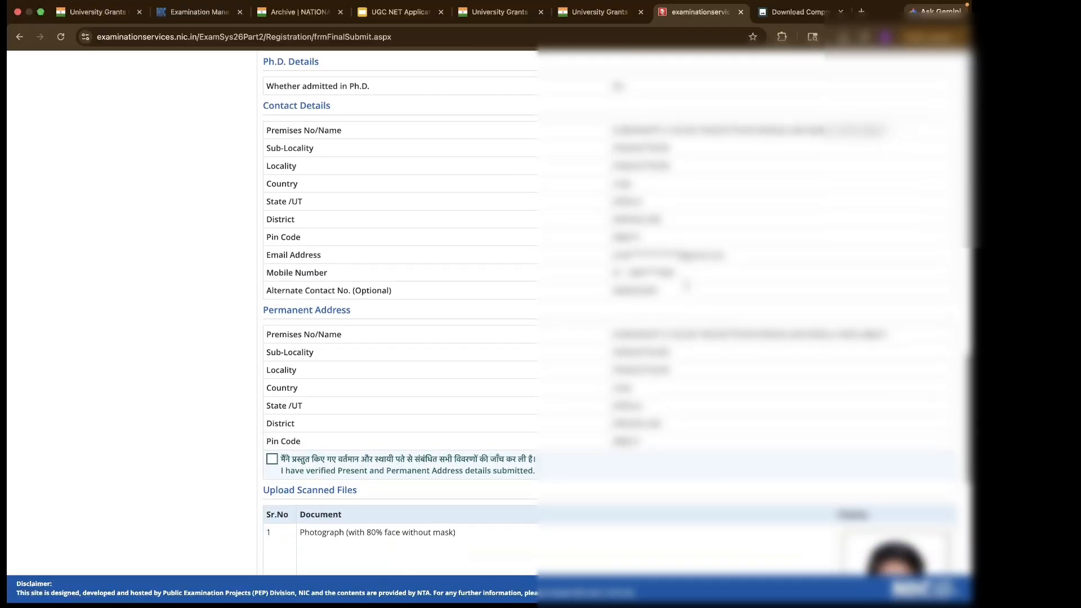
pyautogui.scroll(-3, 687, 284)
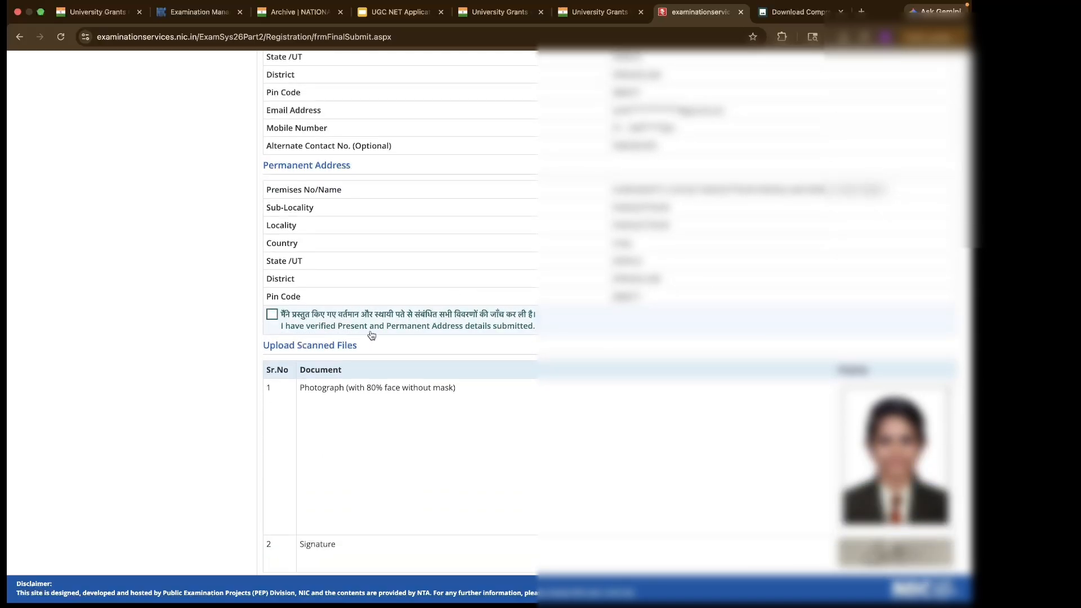
pyautogui.click(272, 314)
# Step: Review the uploaded scanned files and live photograph down to the Declaration
pyautogui.scroll(-5, 598, 351)
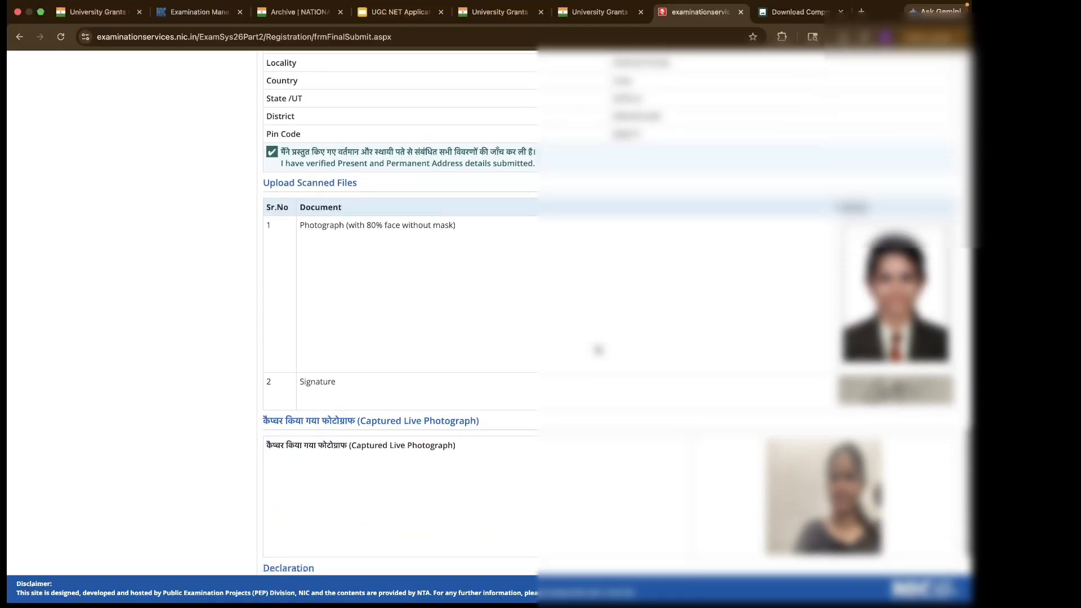
pyautogui.scroll(-1, 598, 350)
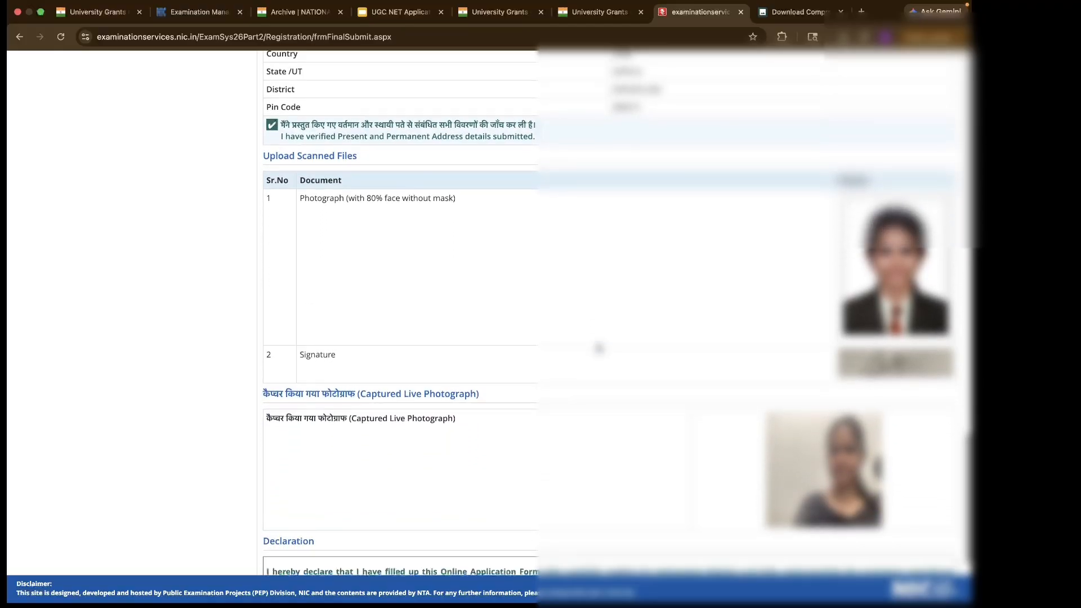
pyautogui.scroll(-4, 599, 348)
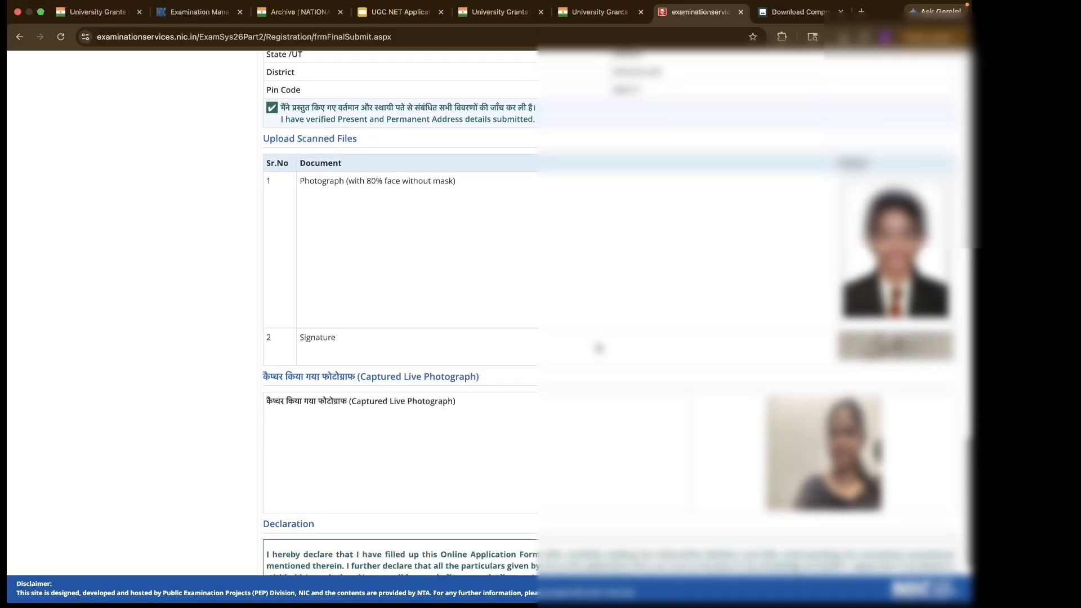
pyautogui.scroll(-1, 599, 349)
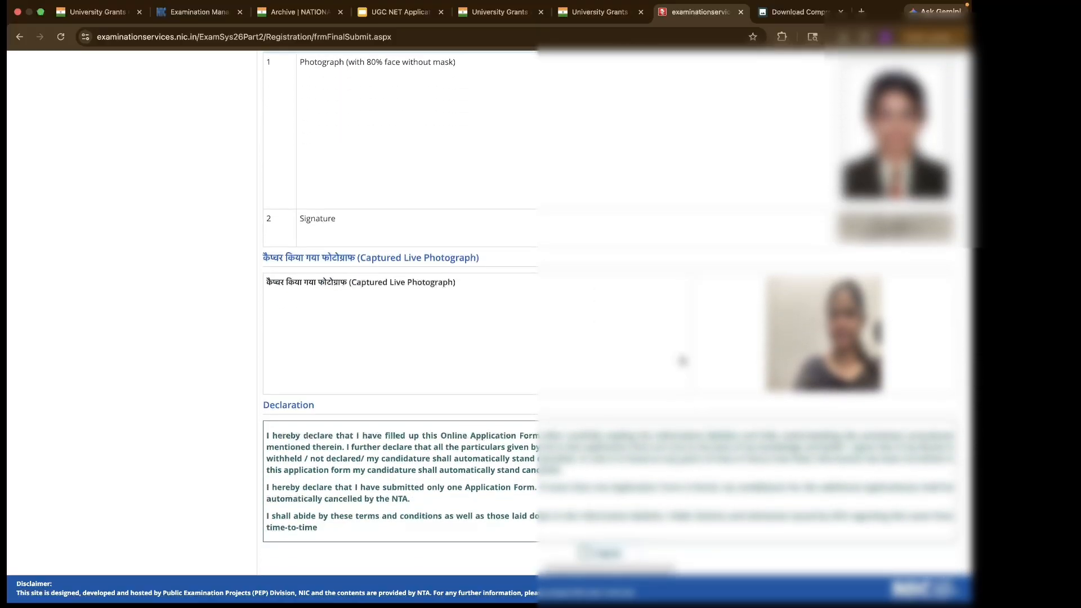
pyautogui.scroll(-1, 717, 384)
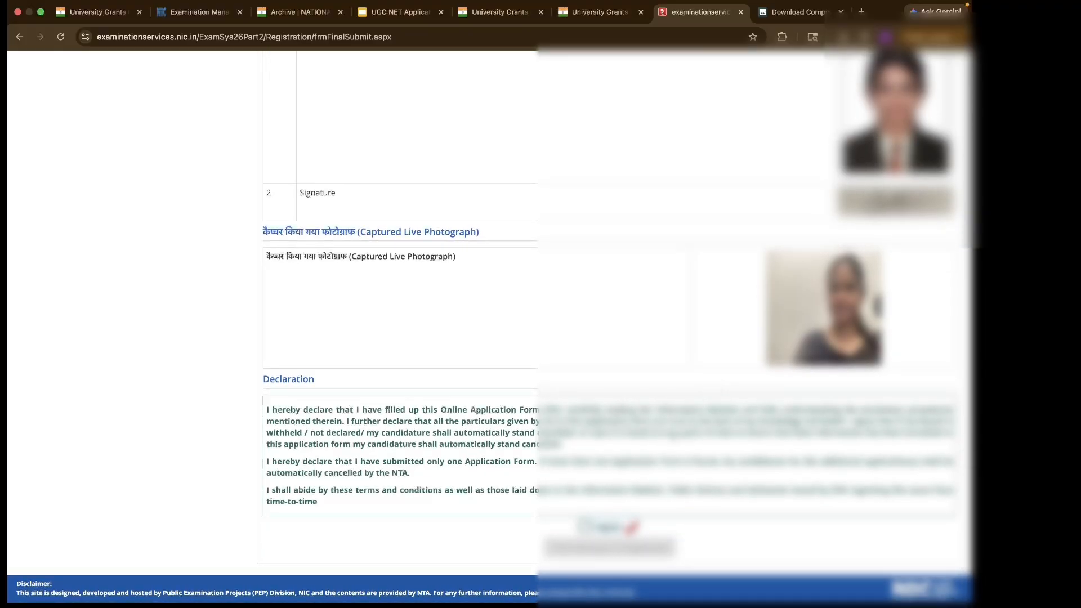
# Step: Agree to the declaration and confirm Final Submission of the UGC-NET June 2026 application
pyautogui.click(586, 527)
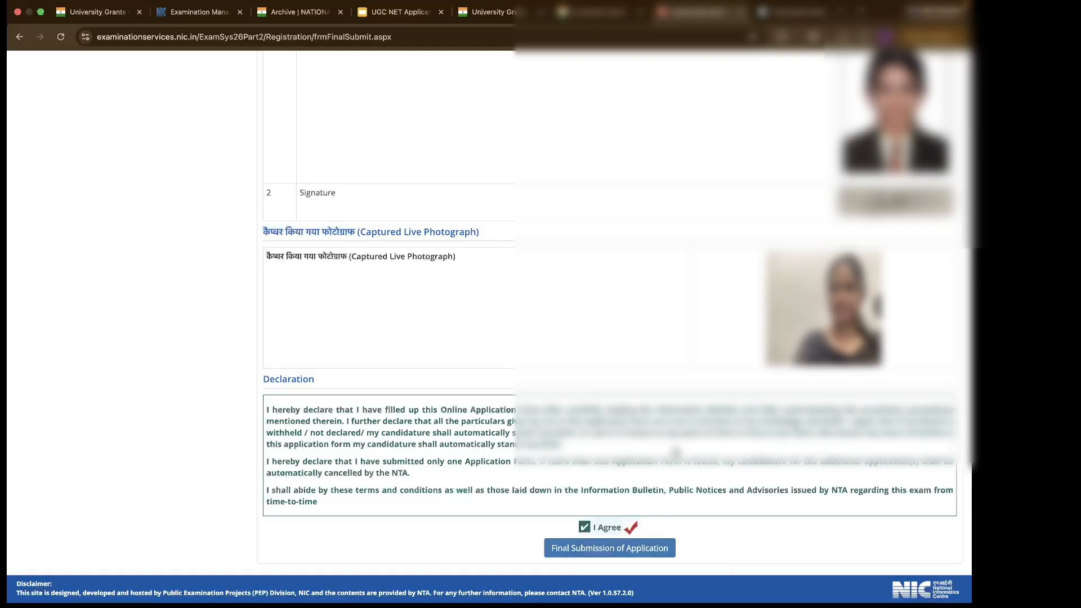
pyautogui.scroll(15, 614, 310)
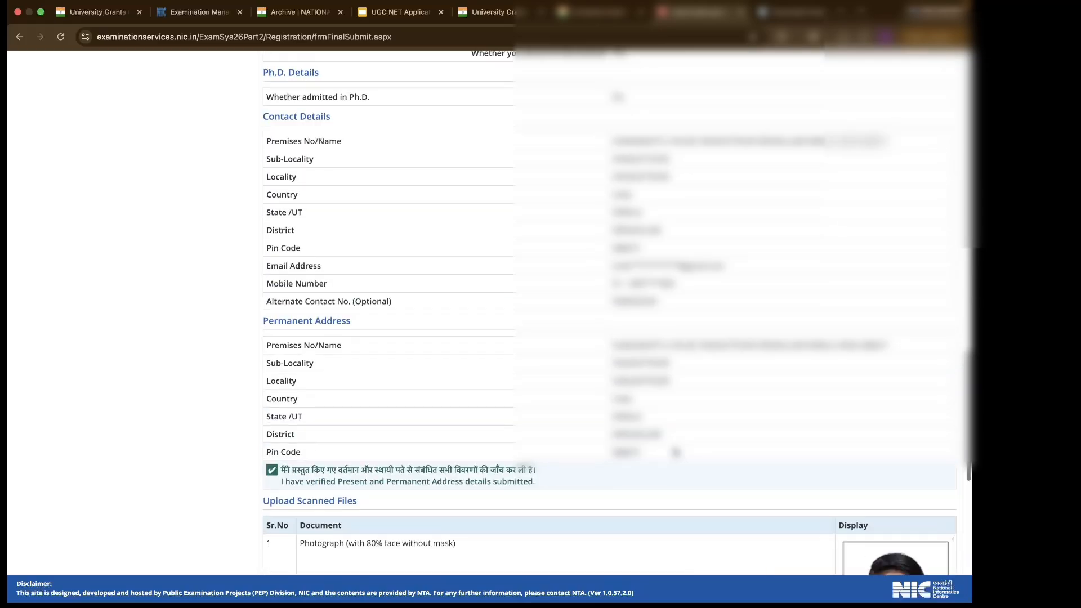
pyautogui.scroll(-15, 649, 507)
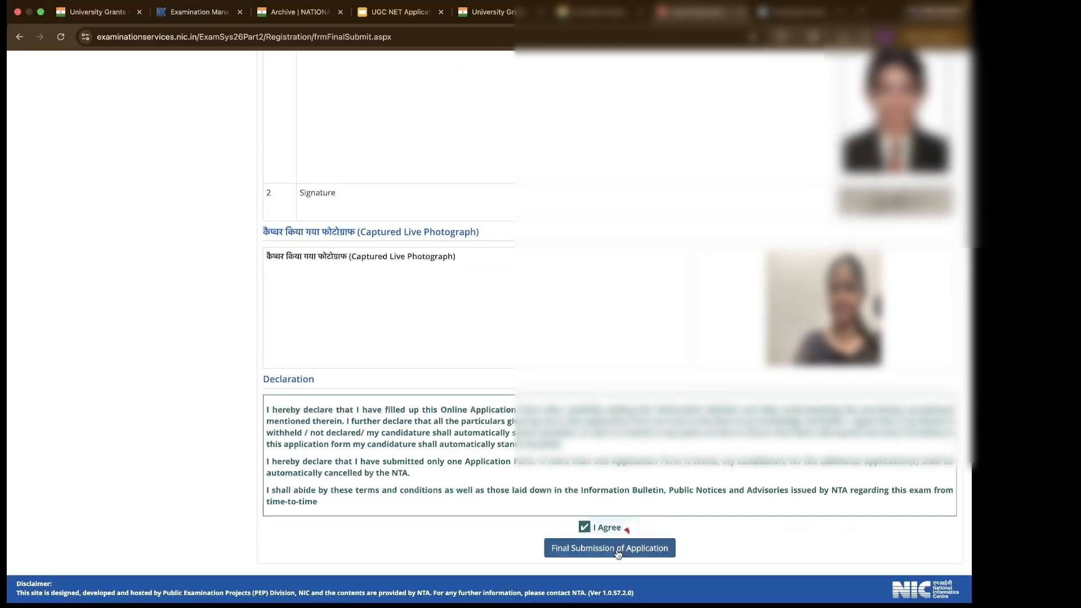
pyautogui.click(617, 551)
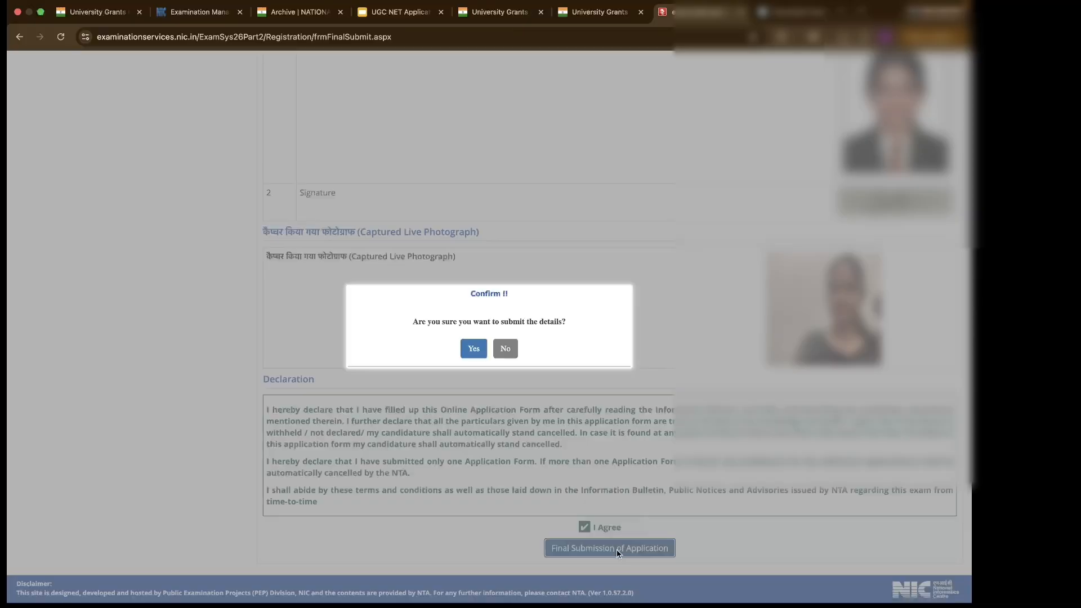
pyautogui.click(476, 354)
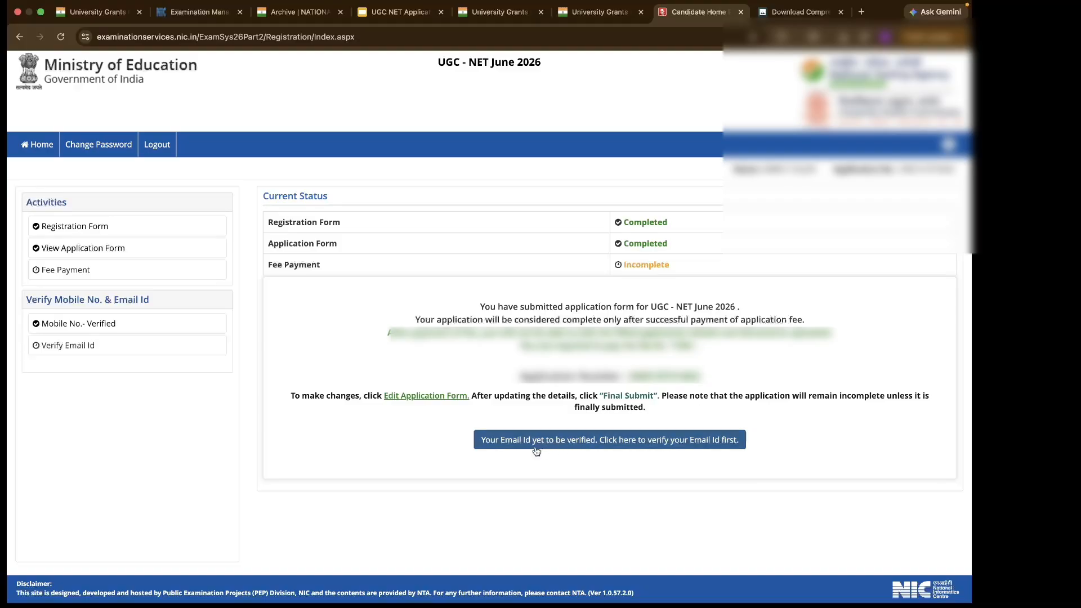
# Step: Request an email verification OTP after entering the CAPTCHA
pyautogui.click(687, 446)
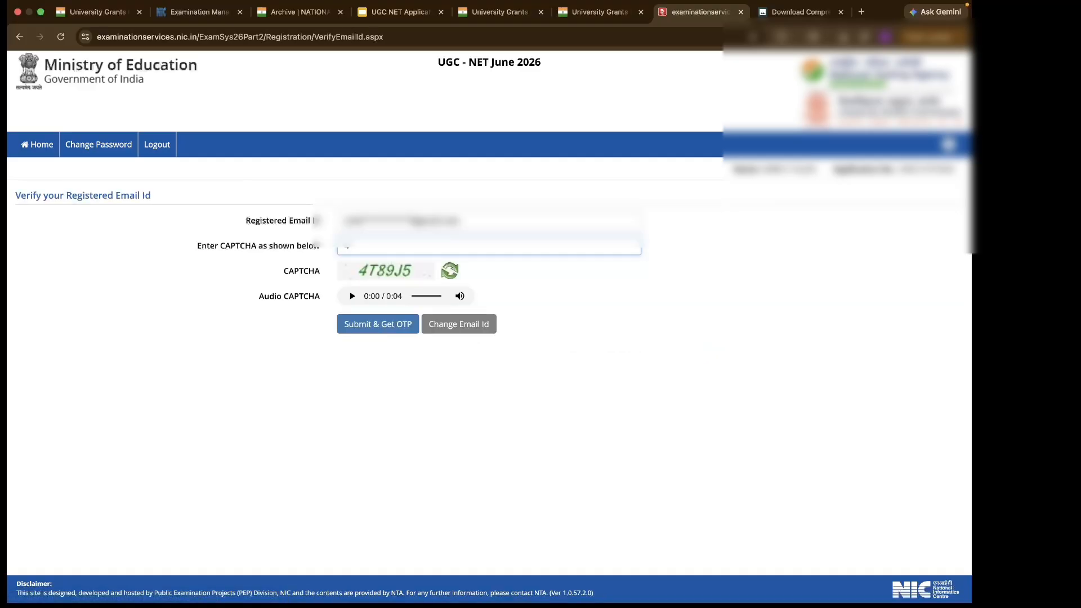
pyautogui.write('4T89J5')
pyautogui.click(382, 331)
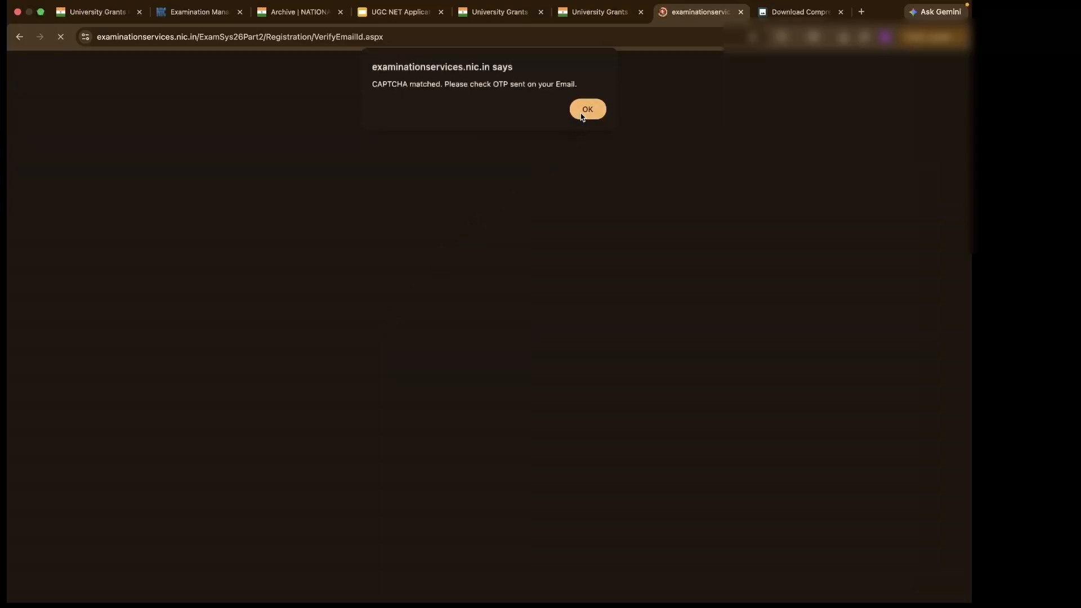
pyautogui.click(584, 112)
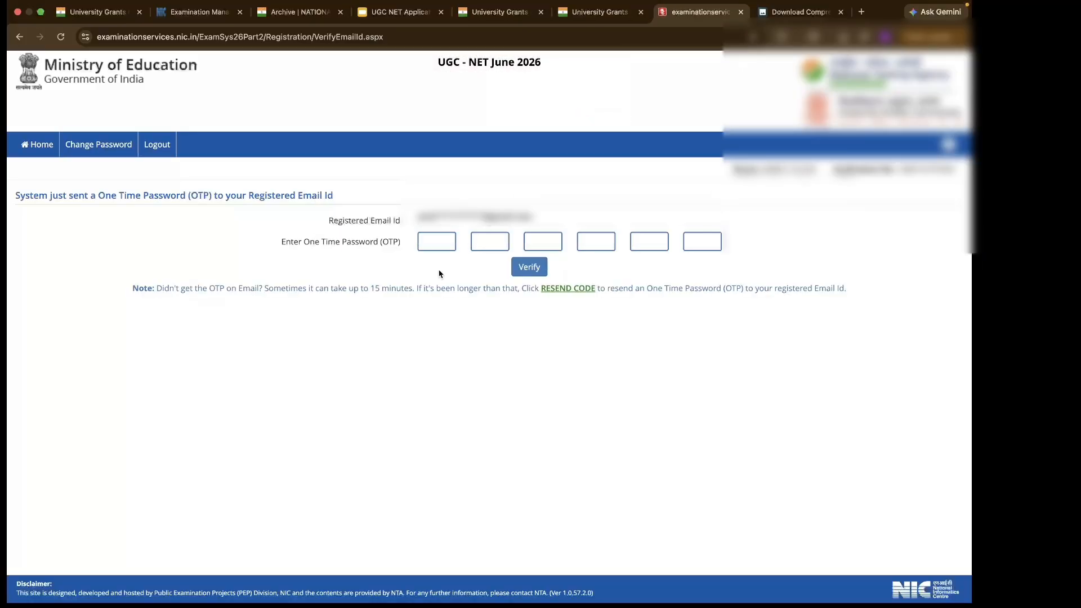
# Step: Enter the received one-time password so the Email Id shows Verified
pyautogui.click(432, 246)
pyautogui.click(519, 268)
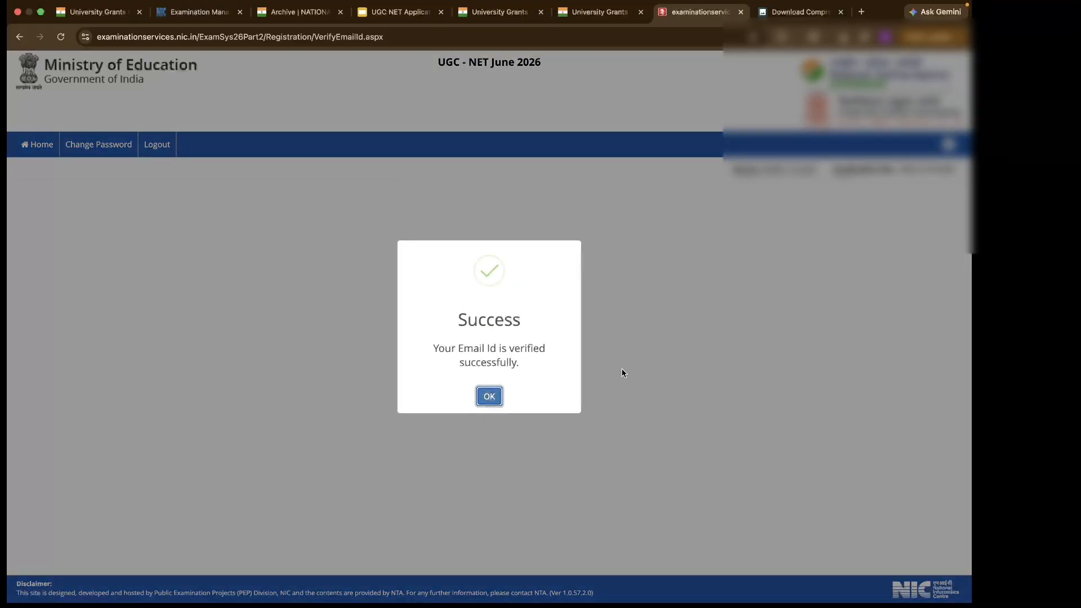
pyautogui.click(489, 397)
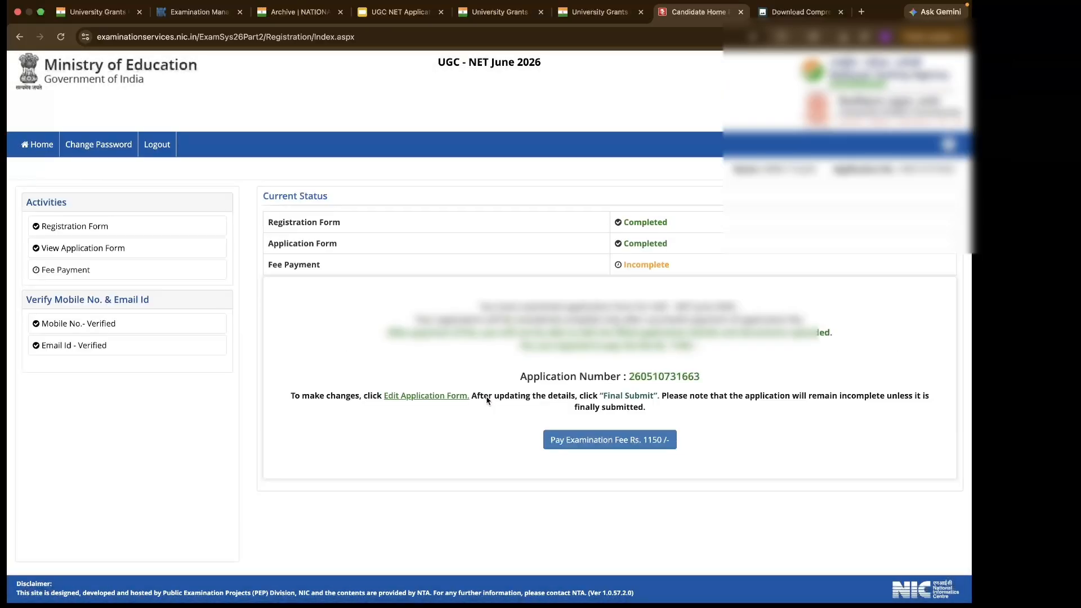
# Step: Pay the Rs. 1150 examination fee using Online Payment
pyautogui.scroll(-2, 650, 395)
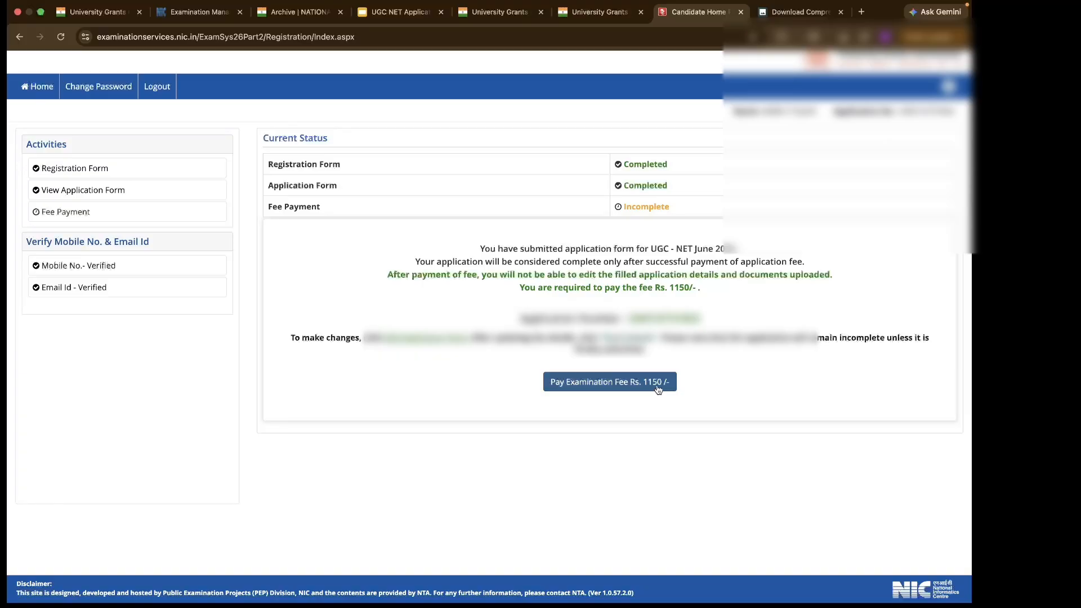
pyautogui.click(658, 389)
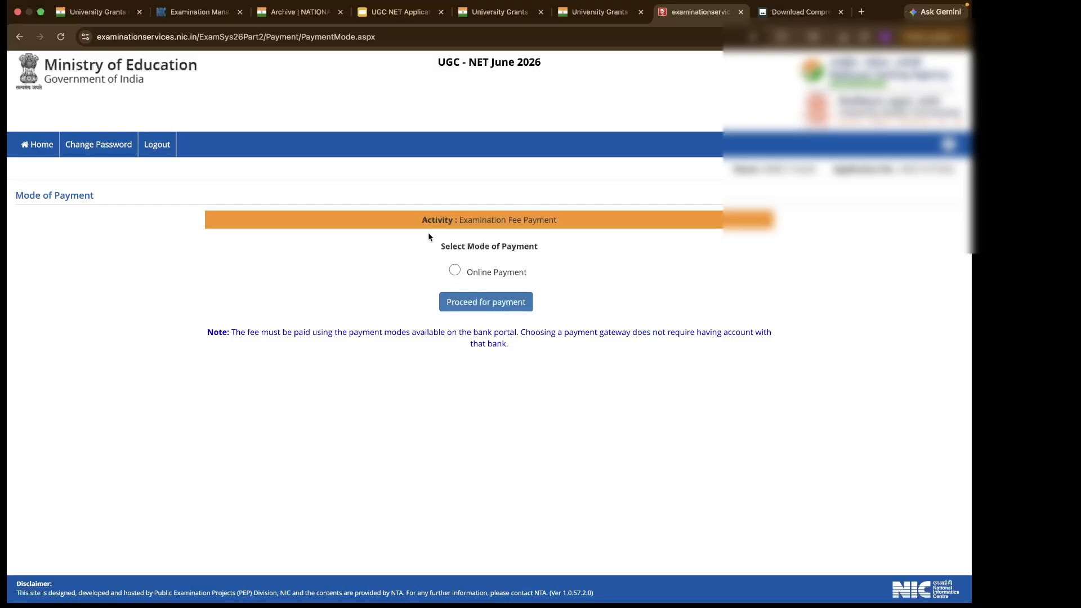
pyautogui.click(455, 270)
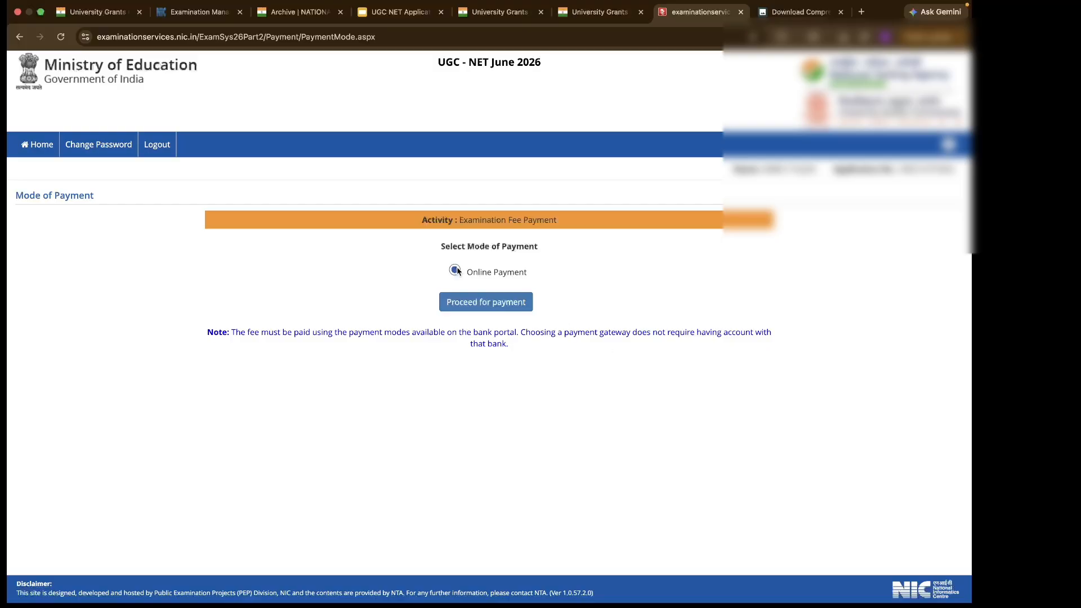
pyautogui.click(490, 307)
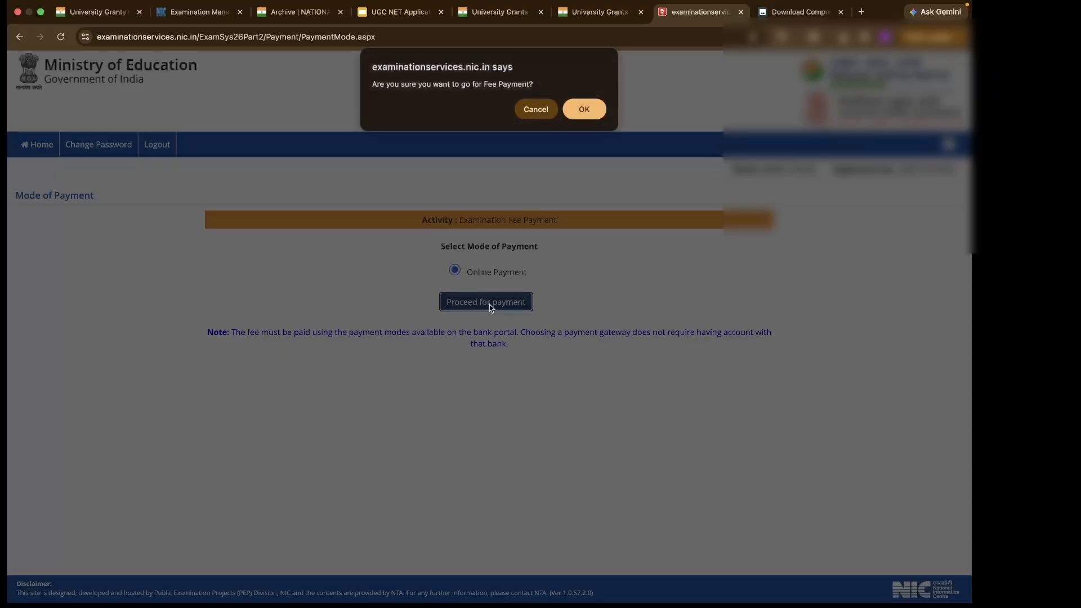
pyautogui.click(584, 110)
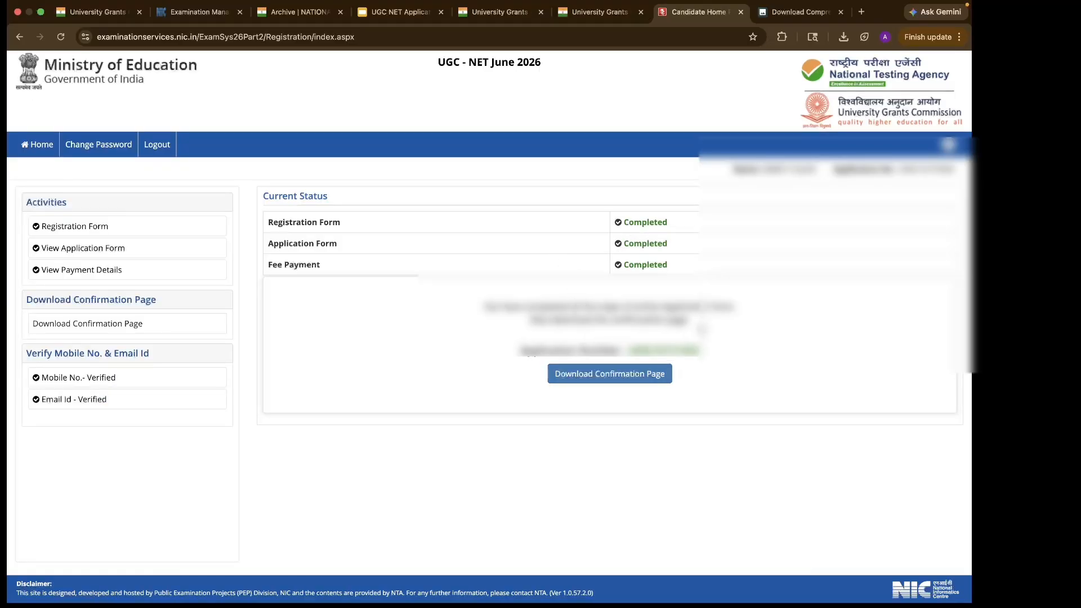
# Step: Open and skim the application's Confirmation Page, then check the browser profile menu
pyautogui.click(620, 383)
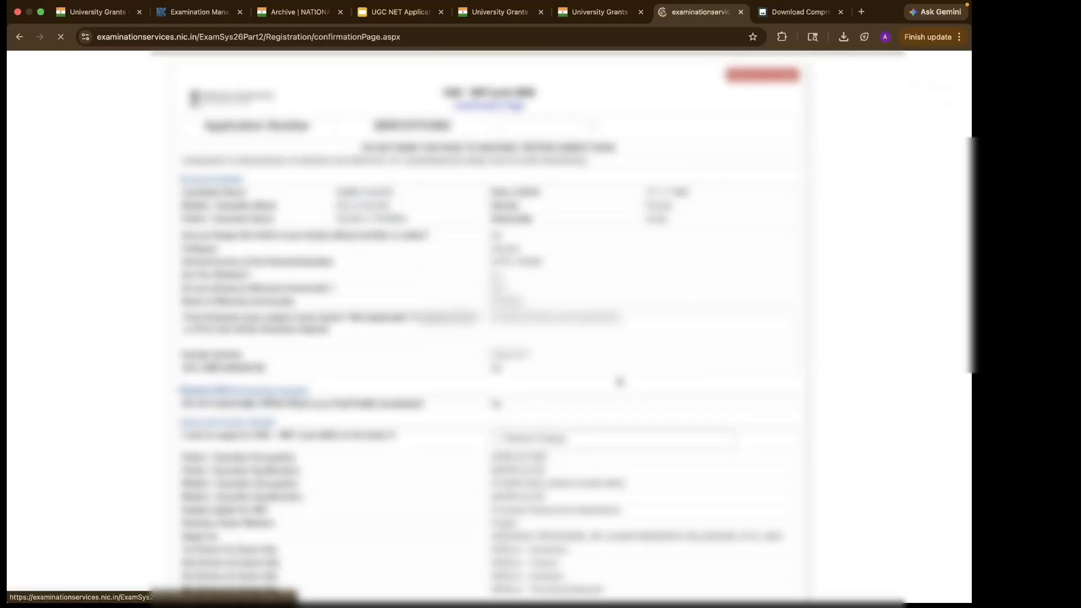
pyautogui.scroll(-15, 487, 327)
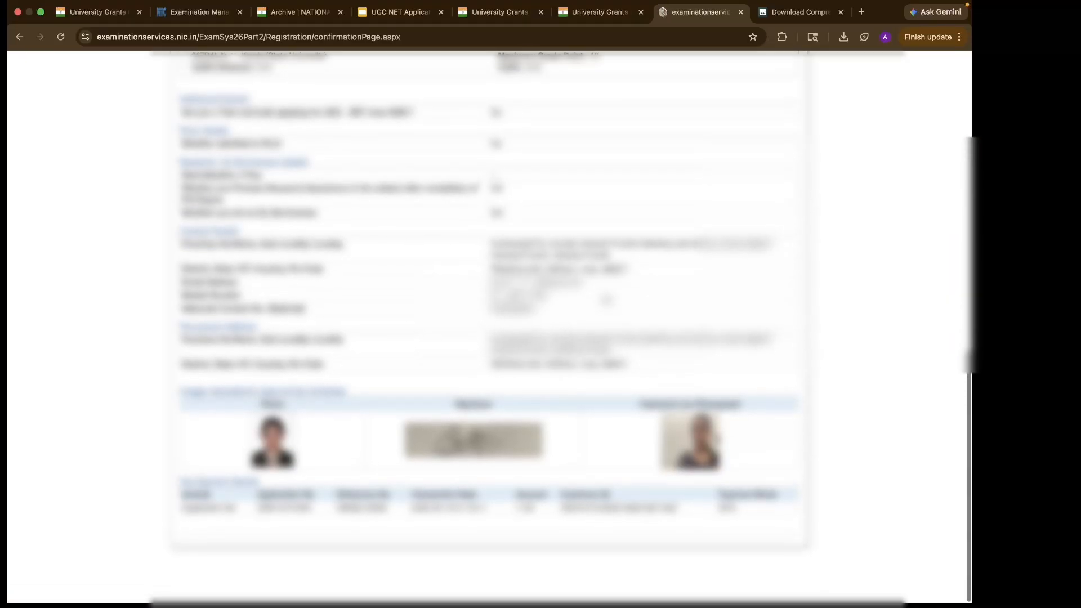
pyautogui.scroll(13, 727, 202)
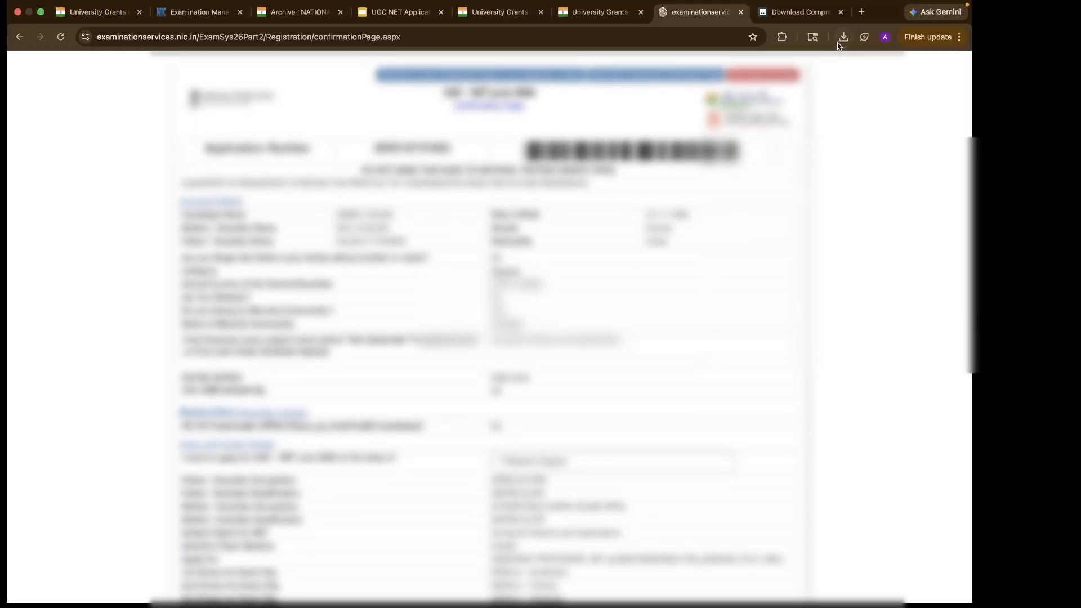
pyautogui.click(886, 38)
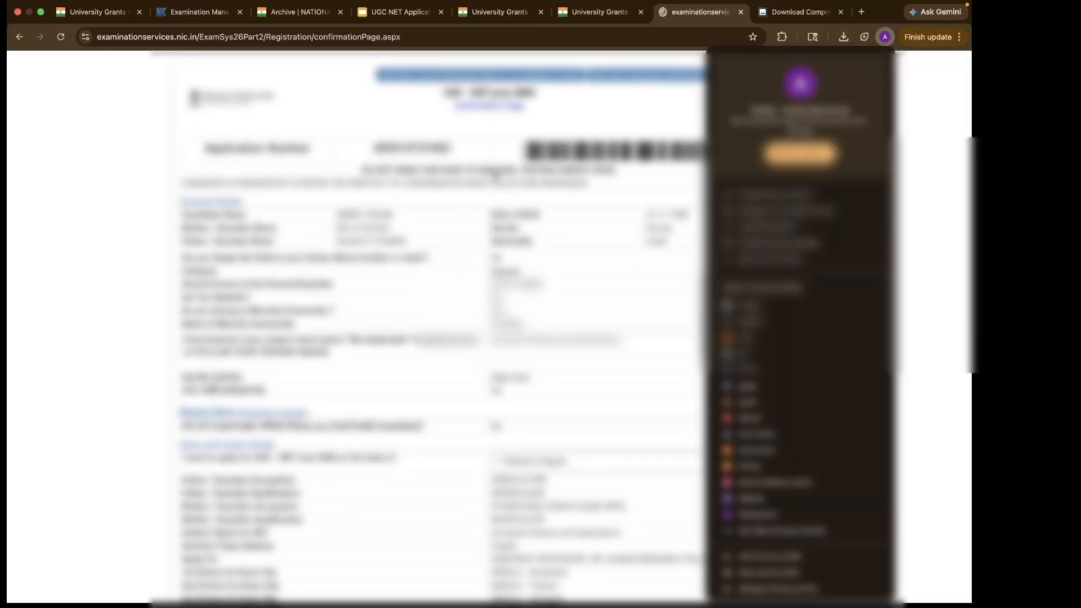
pyautogui.click(566, 206)
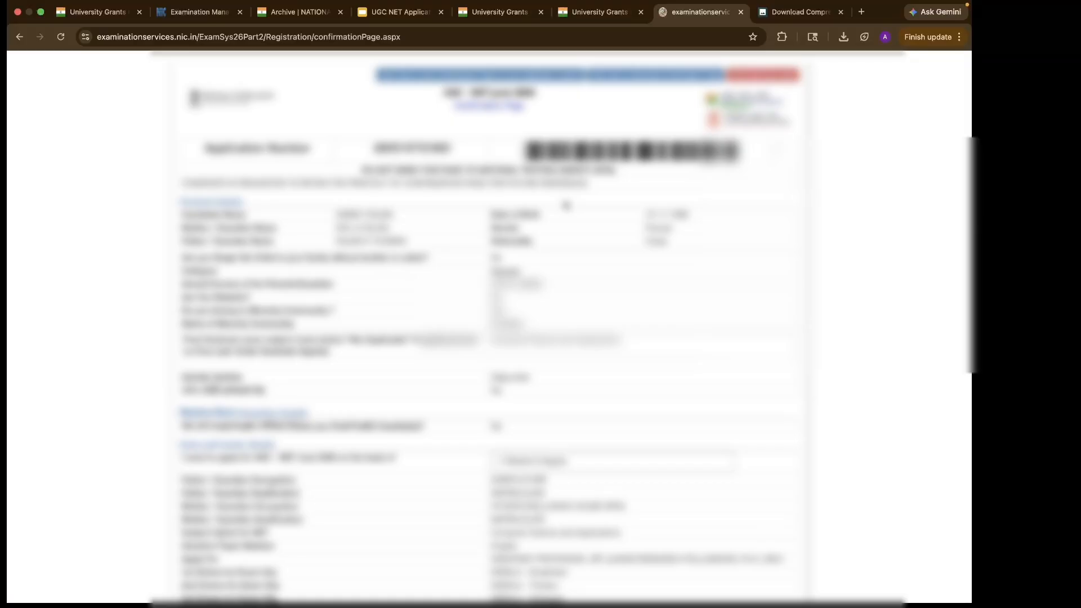